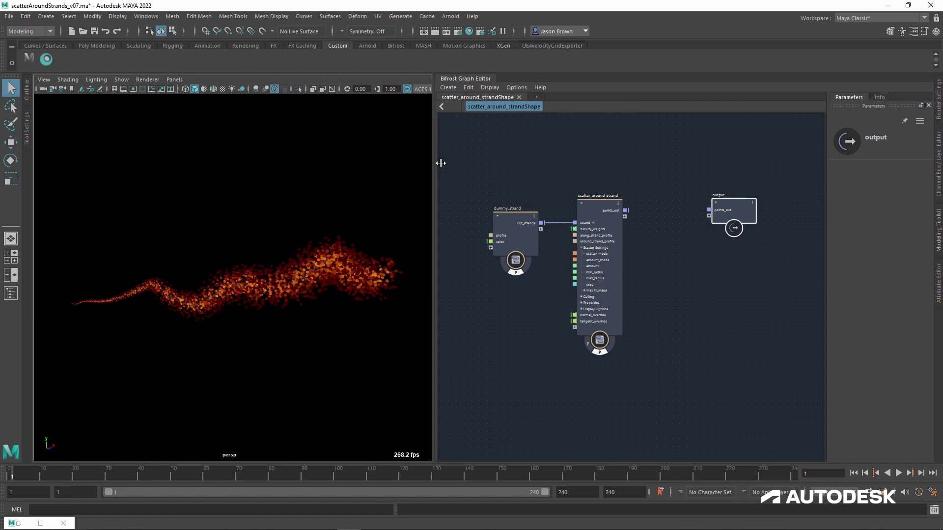
Step: Hide the scatter_around_strand preview and try an extra point at position 0.68, value 0.80 on dummy_strand's profile curve
left_click(603, 354)
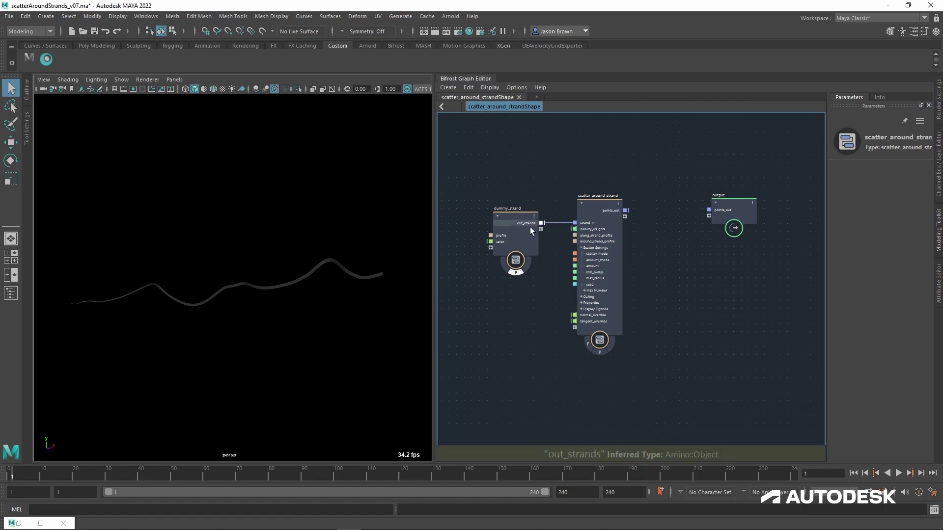
left_click(512, 240)
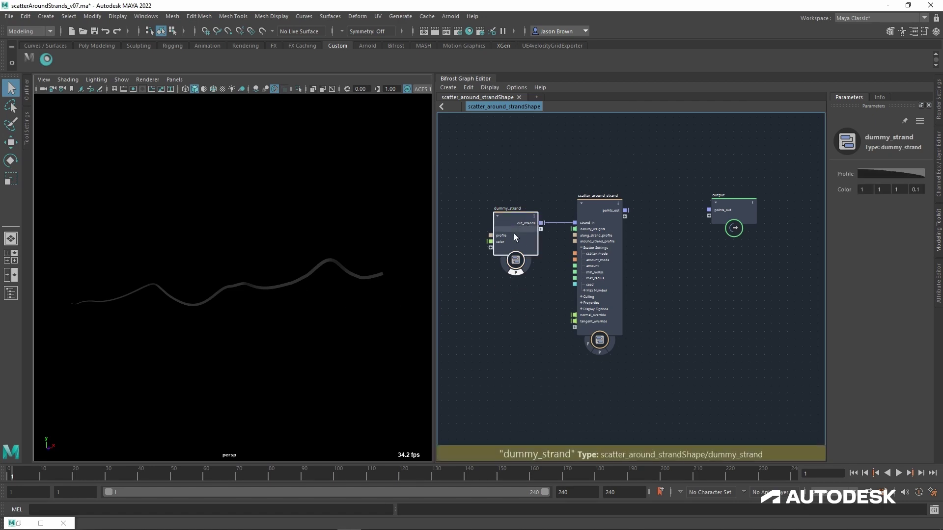
left_click(902, 175)
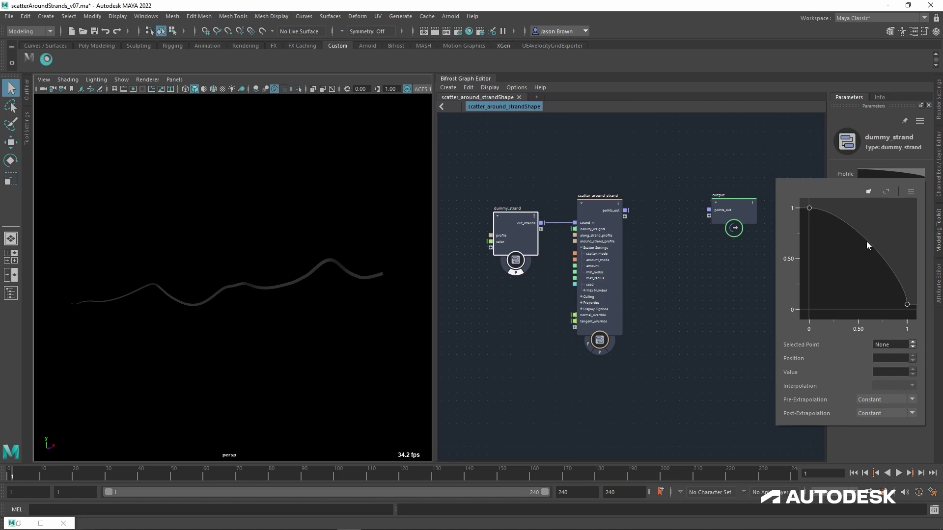
mouse_move(865, 242)
left_mouse_down()
mouse_move(836, 274)
mouse_move(891, 219)
mouse_move(844, 268)
mouse_move(835, 295)
mouse_move(876, 230)
left_mouse_up()
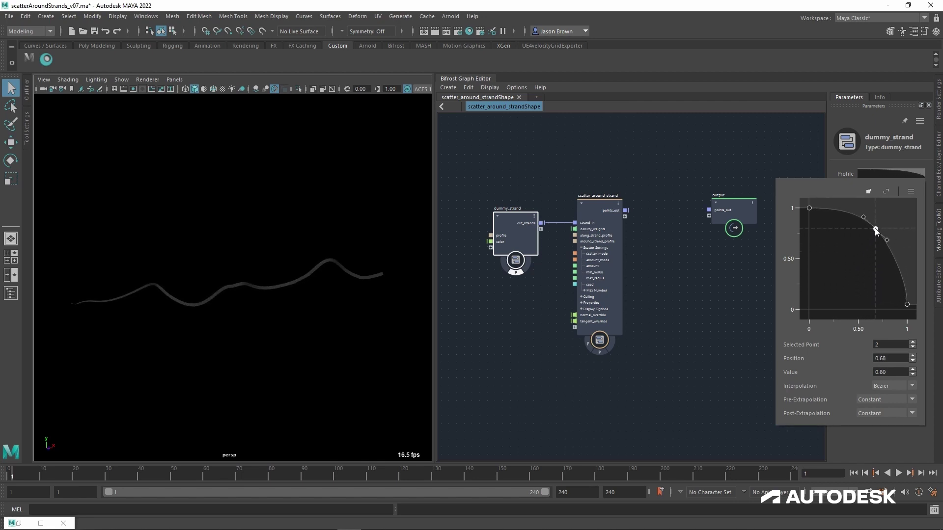
key("Delete")
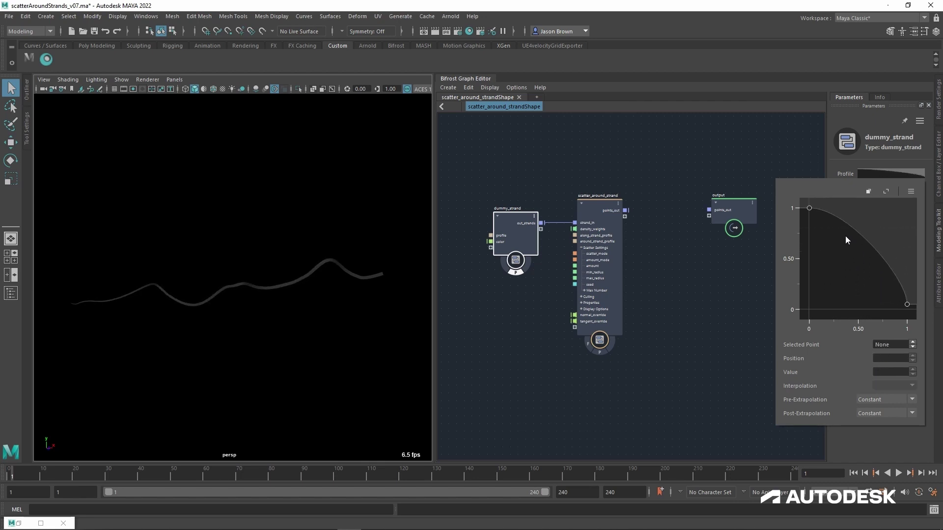
Step: Set the value of the profile curve's first point to 2 and show the scatter_around_strand preview again
left_click(809, 208)
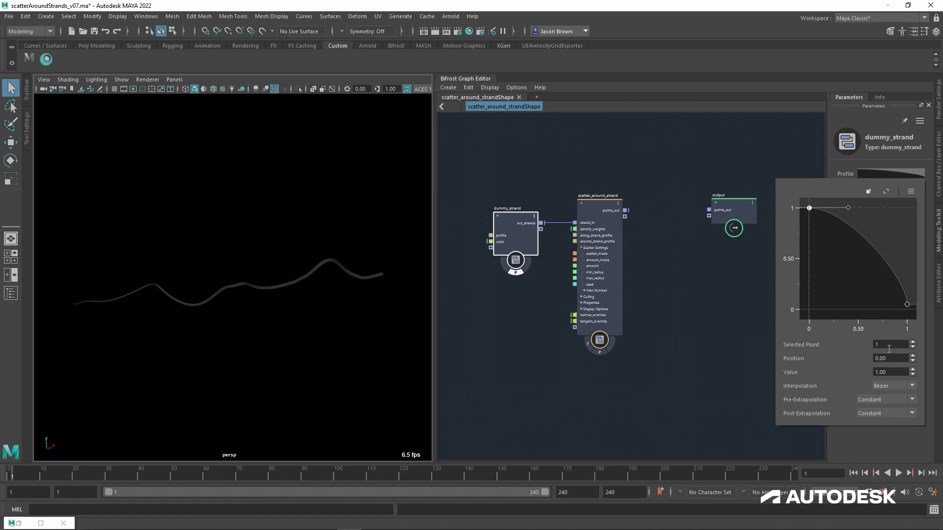
left_click(874, 373)
type("2")
key("Return")
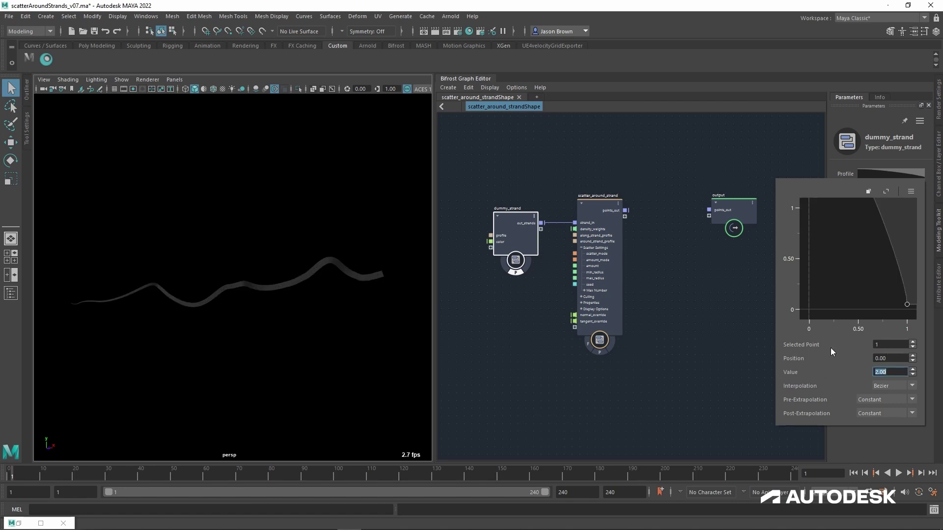
left_click(669, 318)
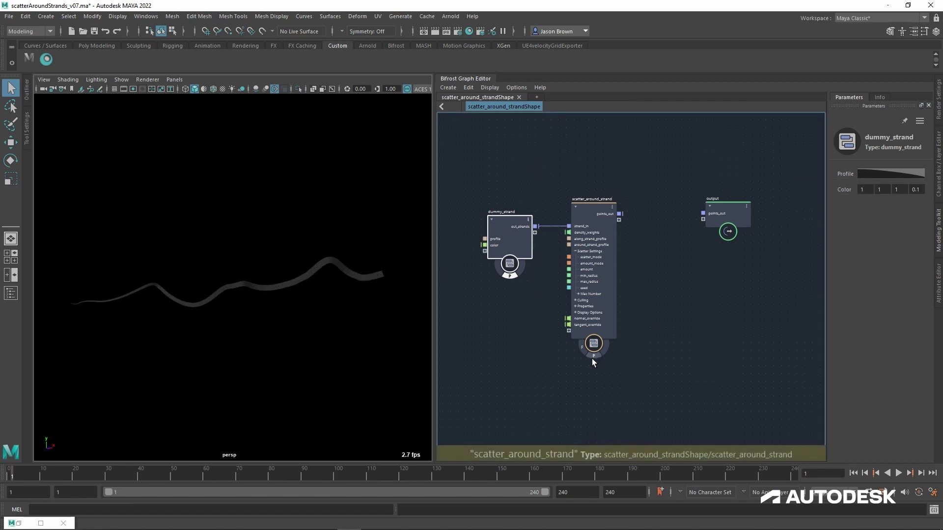
left_click(710, 363)
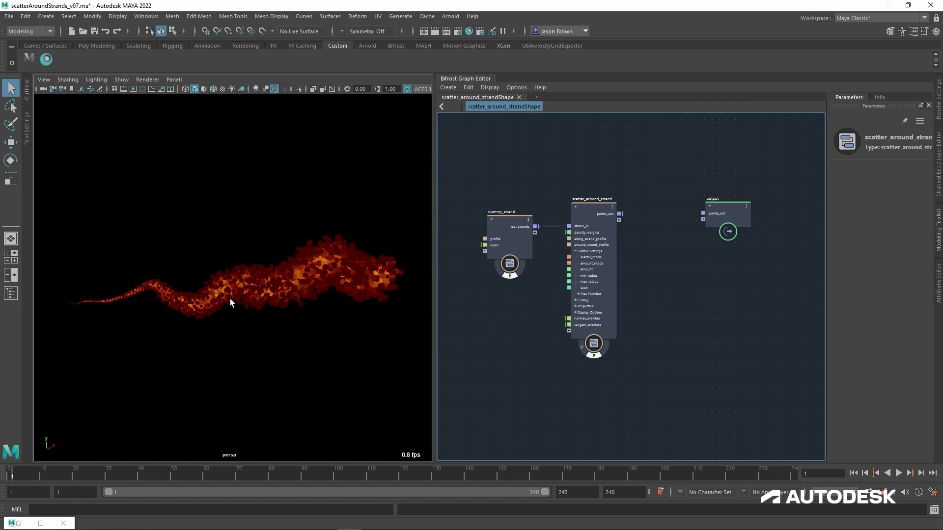
Step: Set the value of the first point on dummy_strand's profile curve to 1
middle_click_drag(230, 299, 185, 298, "alt")
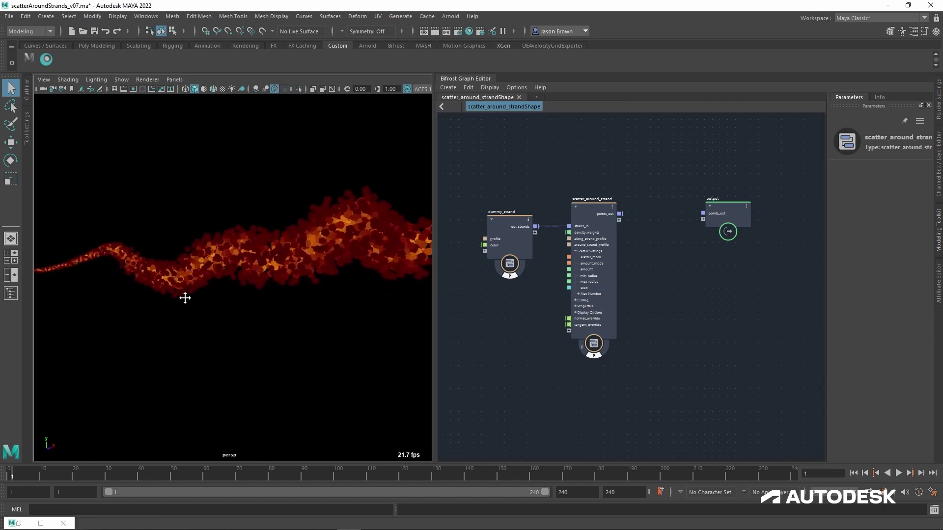
right_click_drag(185, 298, 249, 269, "alt")
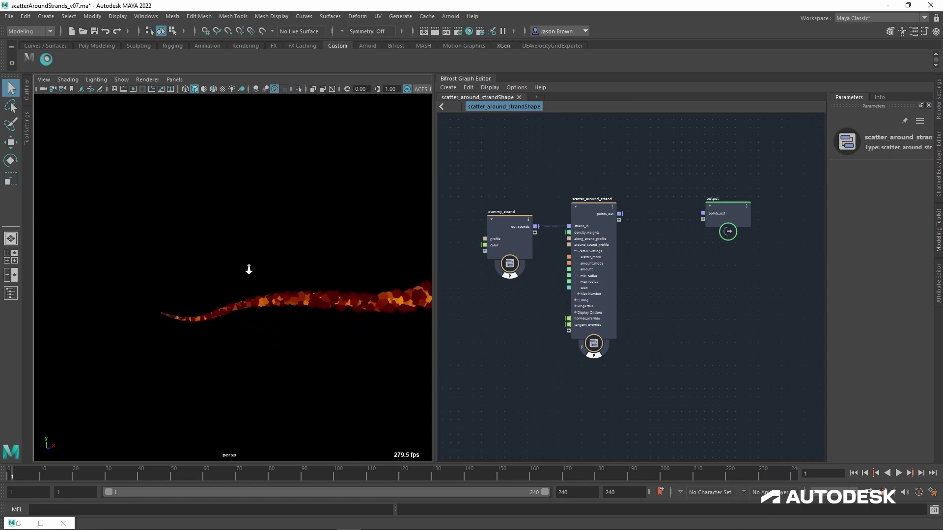
left_click(512, 223)
left_click(883, 175)
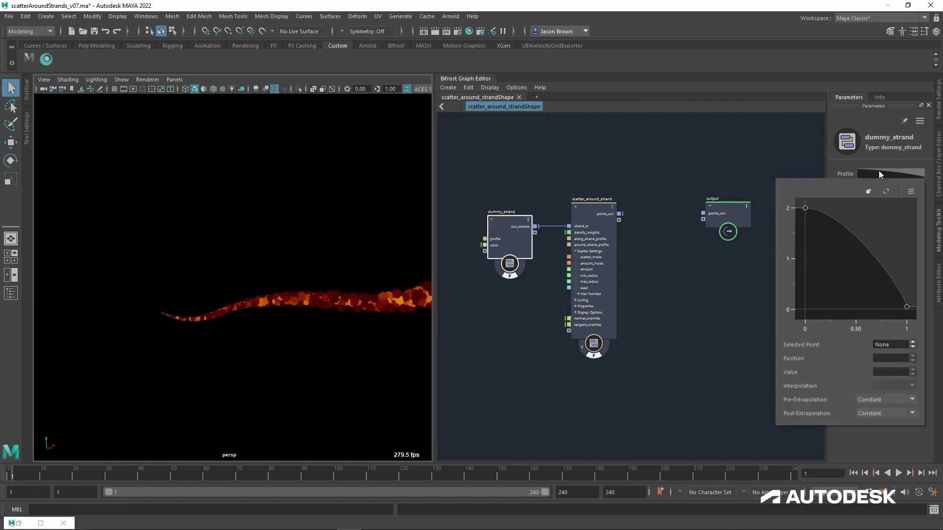
left_click(805, 208)
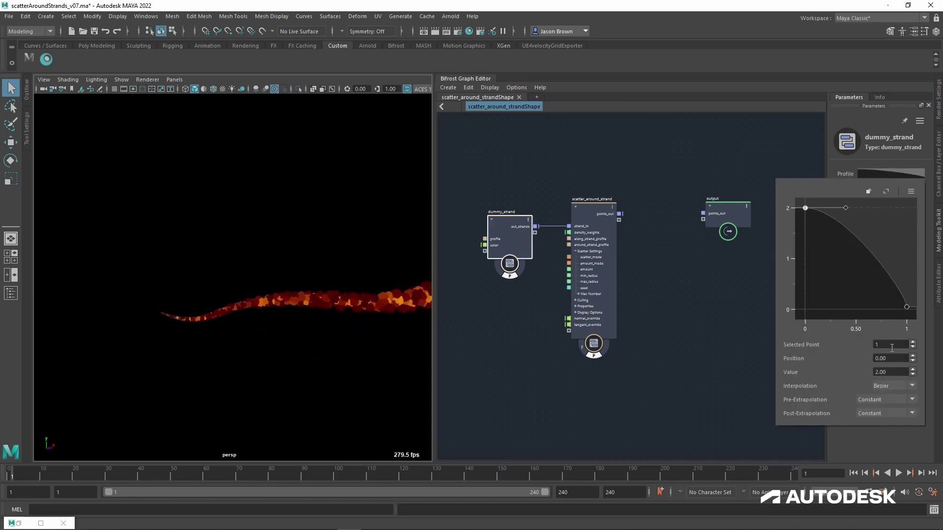
double_click(891, 344)
type("1")
key("Return")
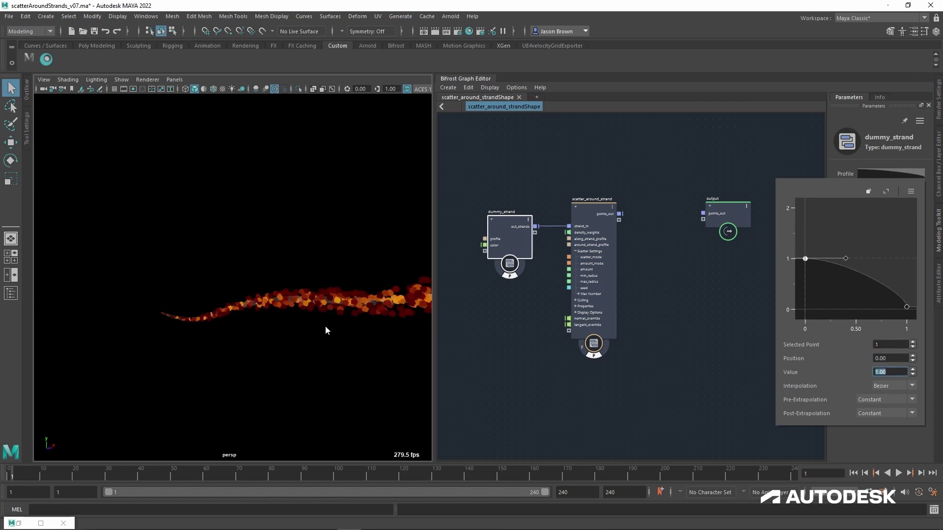
right_click_drag(325, 326, 200, 280, "alt")
middle_click_drag(251, 284, 229, 290, "alt")
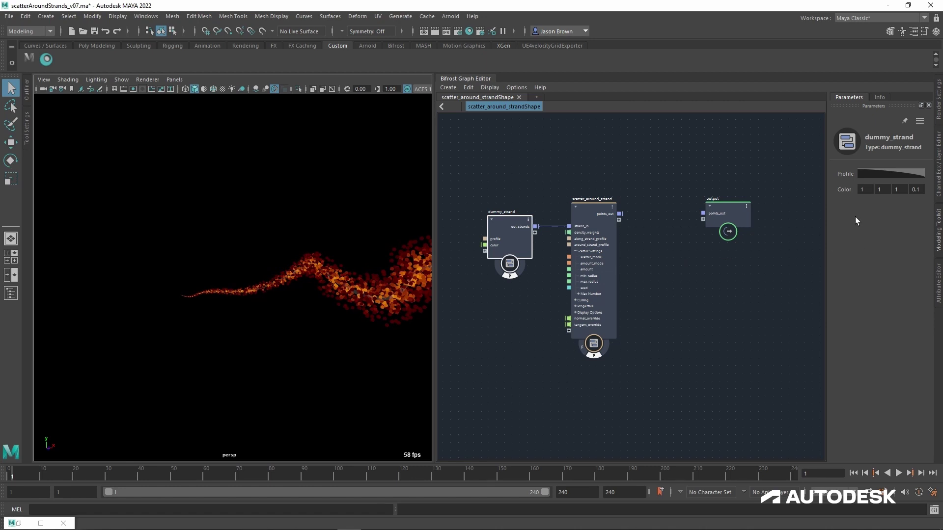
Step: Examine the end point of dummy_strand's profile curve and compare the scattered points at the strand's two ends
left_click(590, 211)
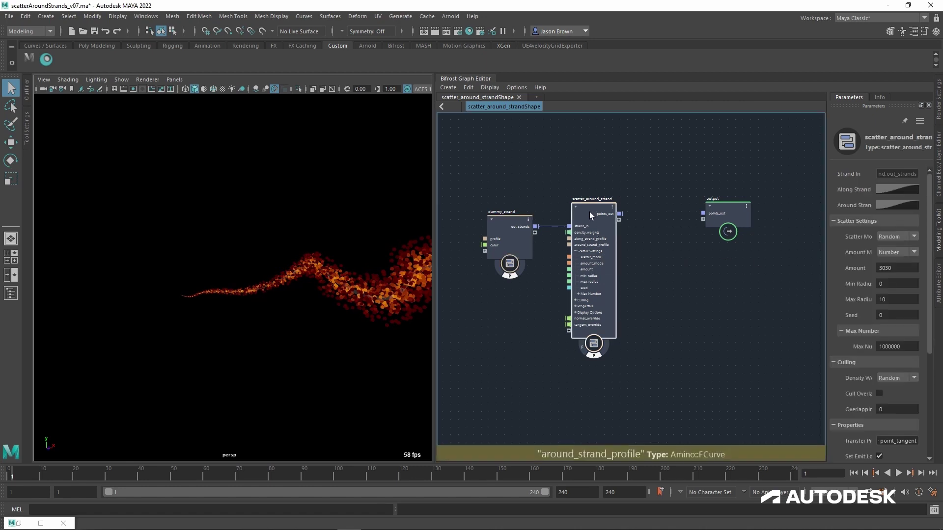
left_click(526, 226)
left_click(890, 174)
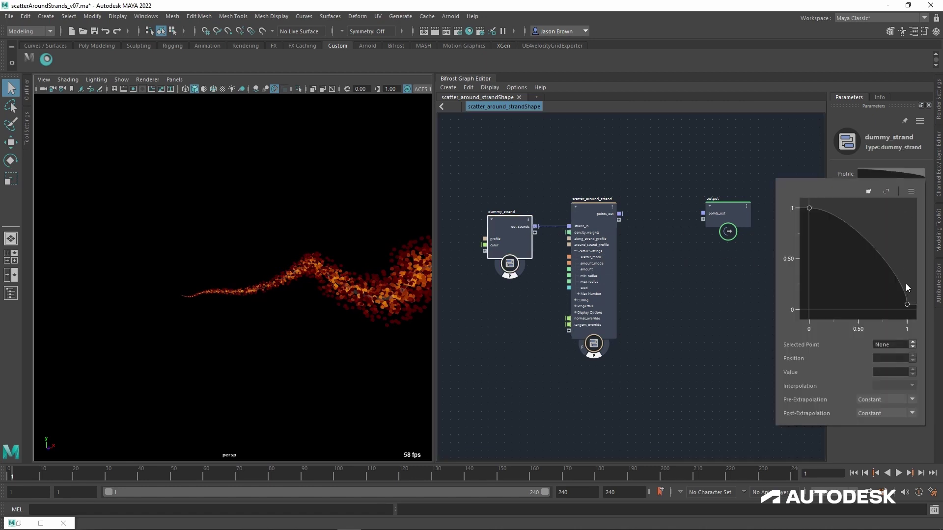
left_click_drag(907, 304, 913, 313)
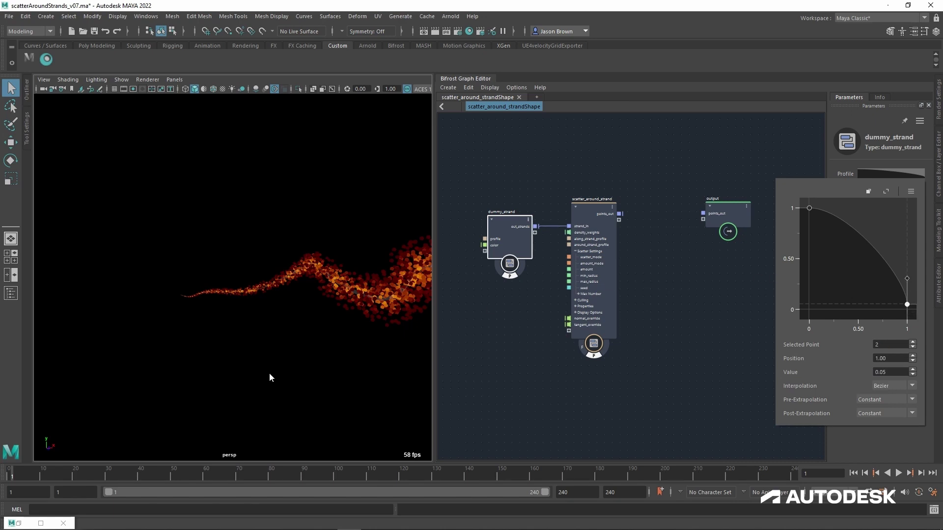
right_click_drag(269, 378, 339, 280, "alt")
right_click_drag(213, 329, 180, 310, "alt")
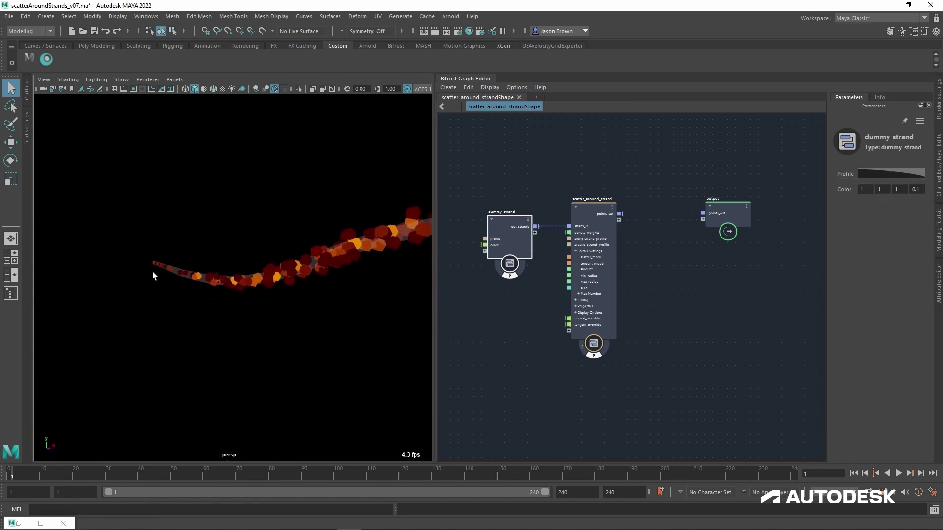
right_click_drag(152, 272, 325, 361, "alt")
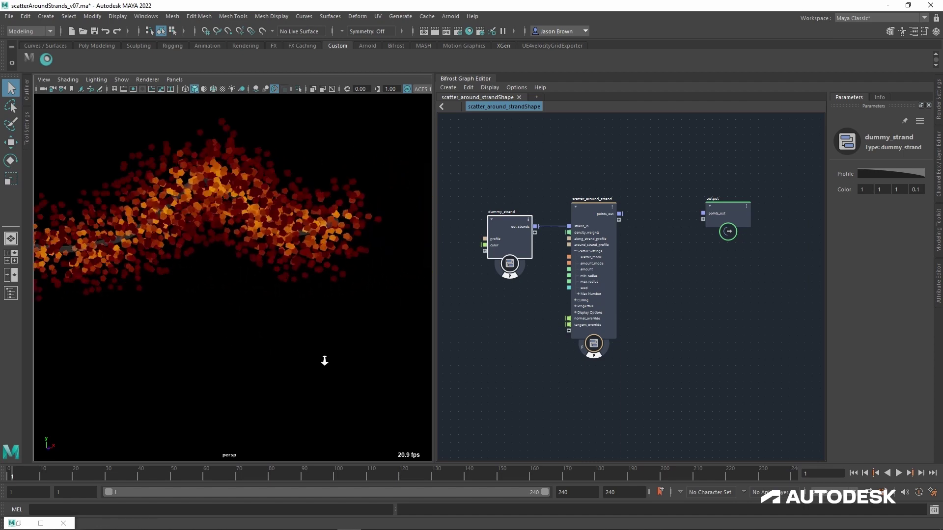
left_click_drag(310, 352, 283, 326, "alt")
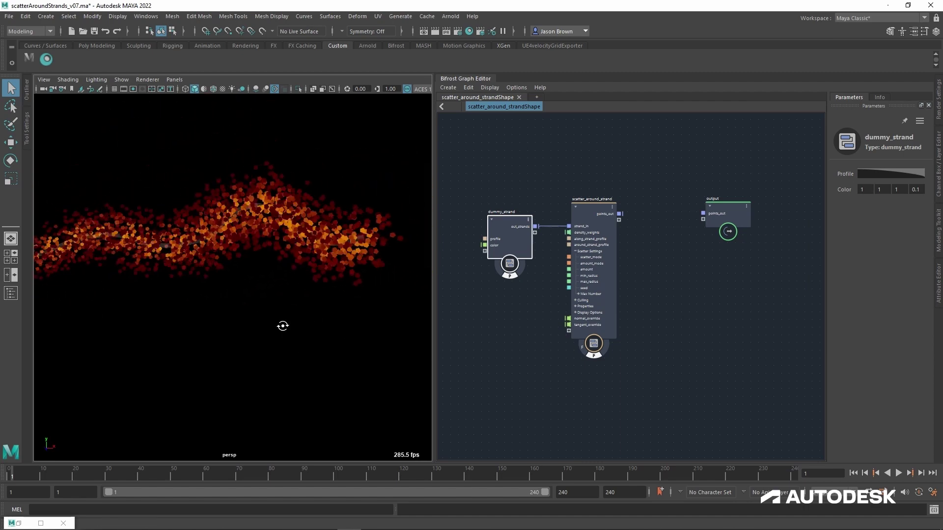
middle_click_drag(283, 326, 295, 342, "alt")
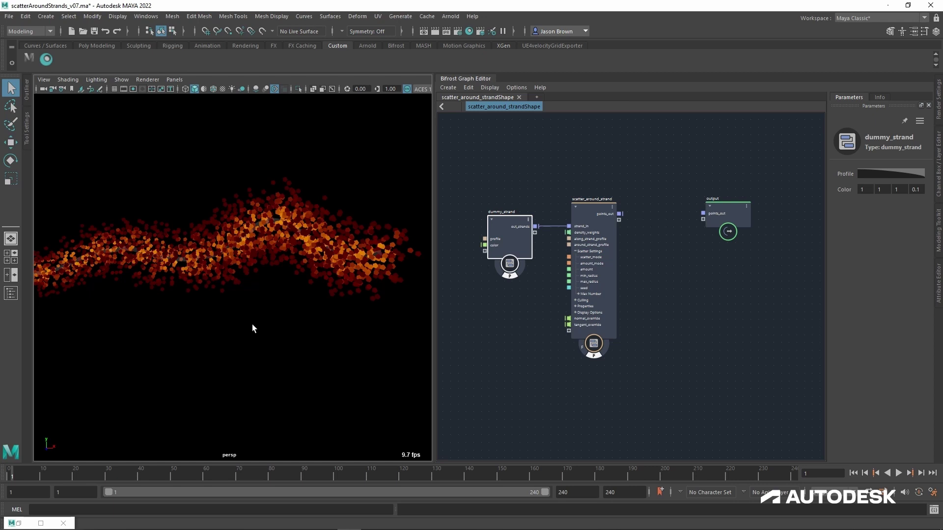
Step: Arrange the dummy_strand, scatter_around_strand and output nodes in a spaced-out row
middle_click_drag(478, 315, 576, 327)
left_click_drag(610, 239, 550, 239)
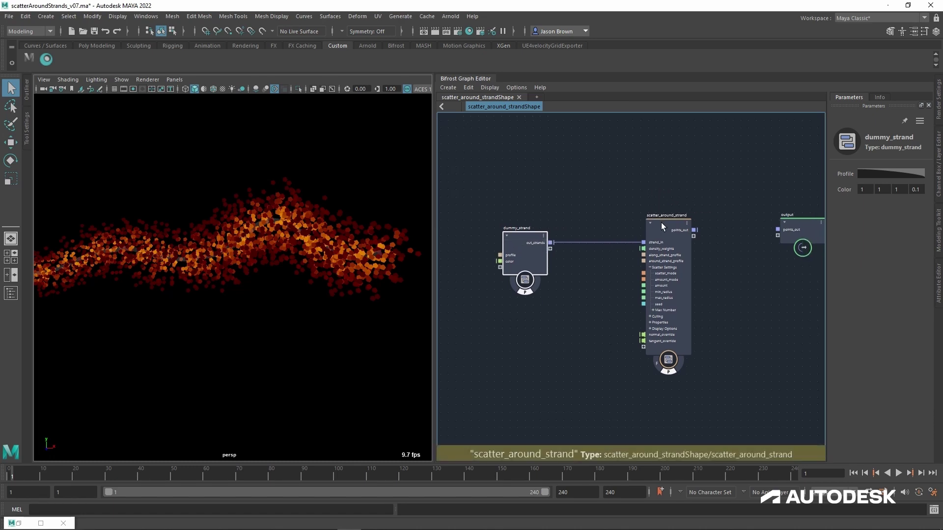
left_click_drag(661, 224, 647, 226)
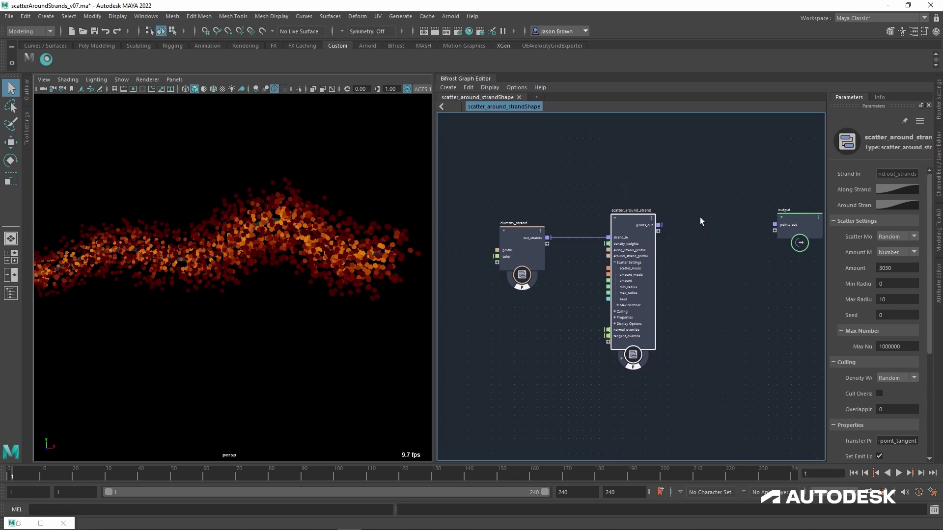
left_click_drag(794, 222, 737, 222)
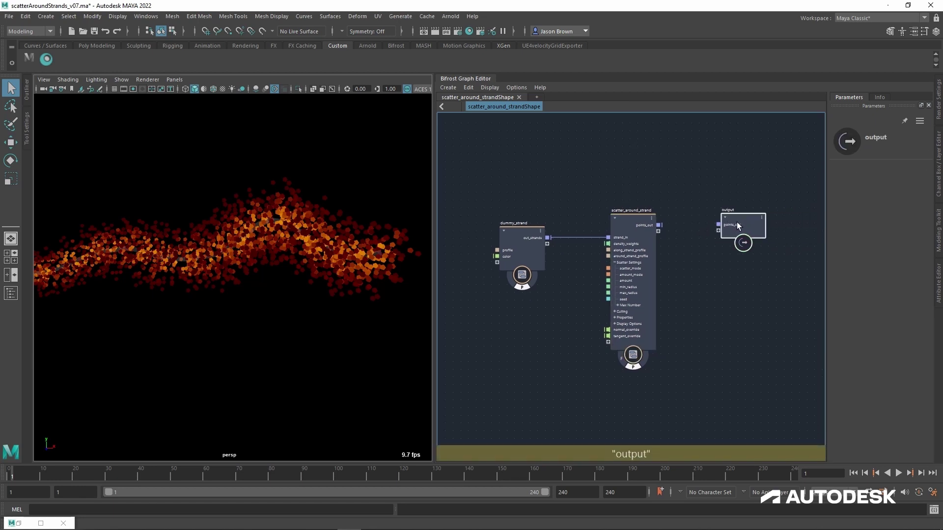
middle_click_drag(695, 219, 660, 219)
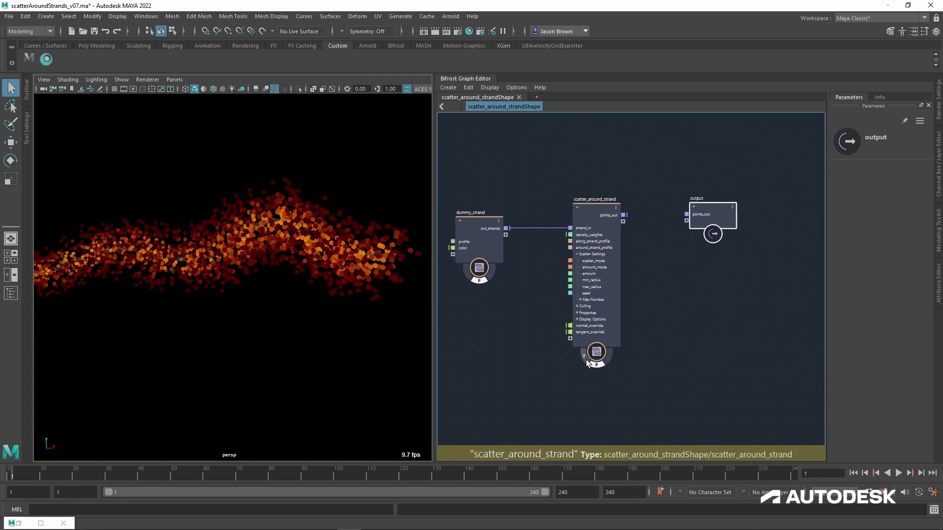
Step: Collapse Scatter Settings on the scatter_around_strand node, and Scatter Settings, Culling, Properties and Display Options in its parameters
left_click(584, 256)
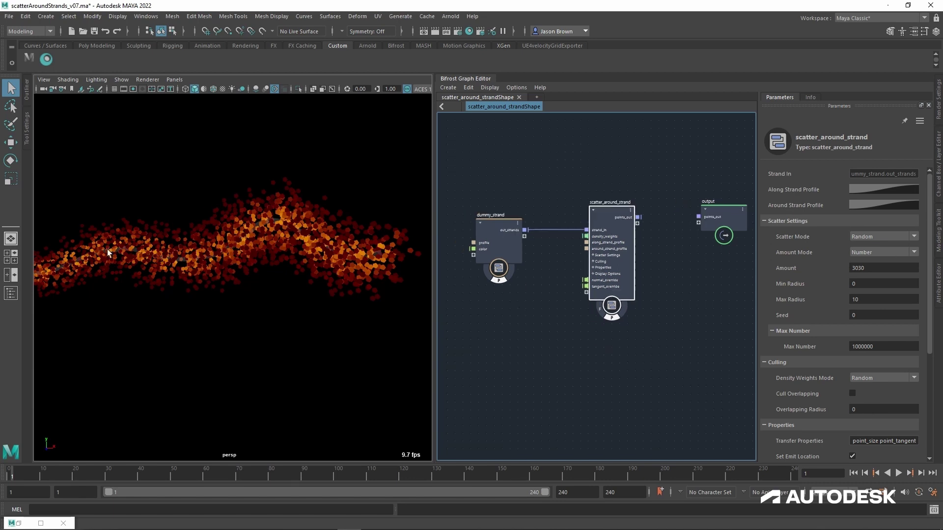
scroll(663, 243, "down", 1)
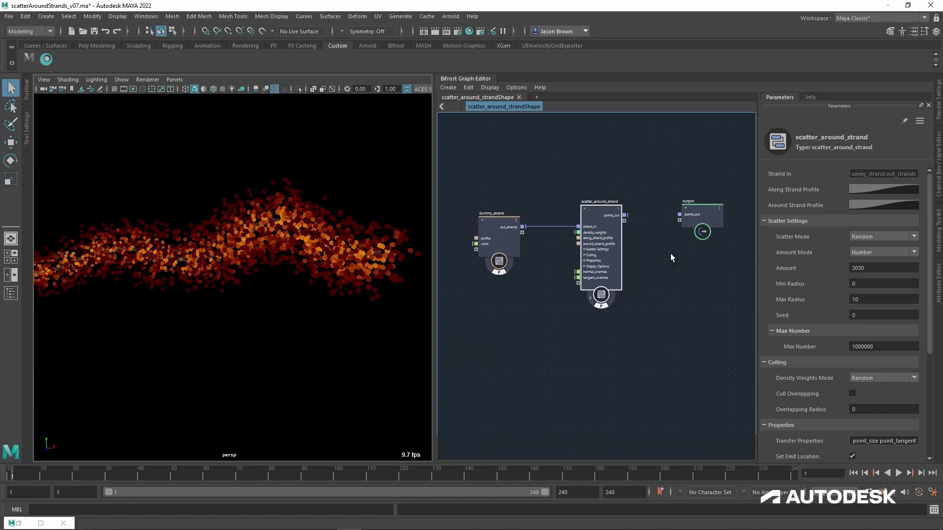
left_click(798, 221)
left_click(792, 237)
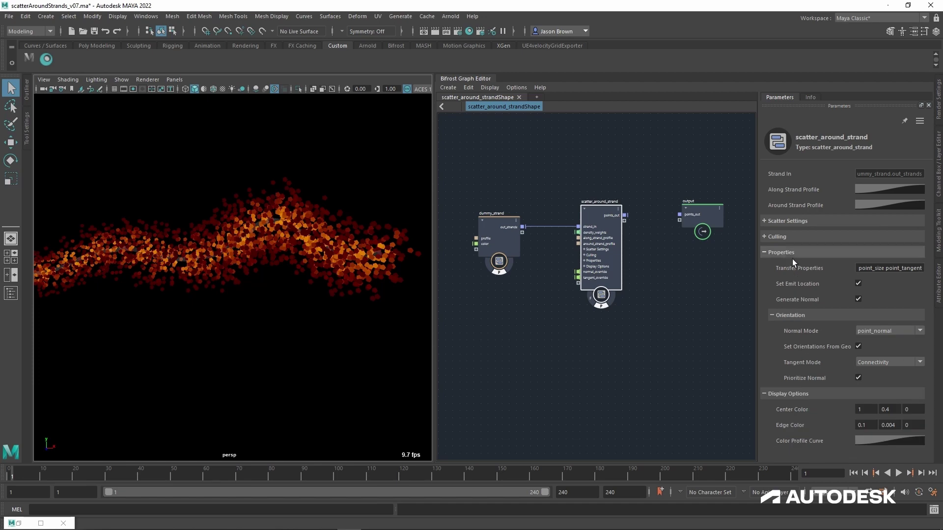
left_click(792, 253)
left_click(791, 269)
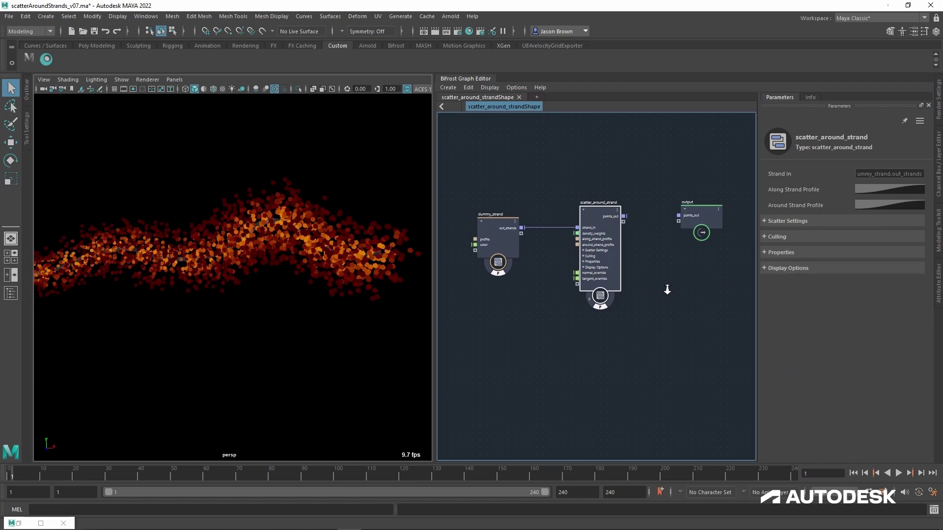
Step: Look at the node network inside the scatter_around_strand compound and return to the parent graph
double_click(603, 210)
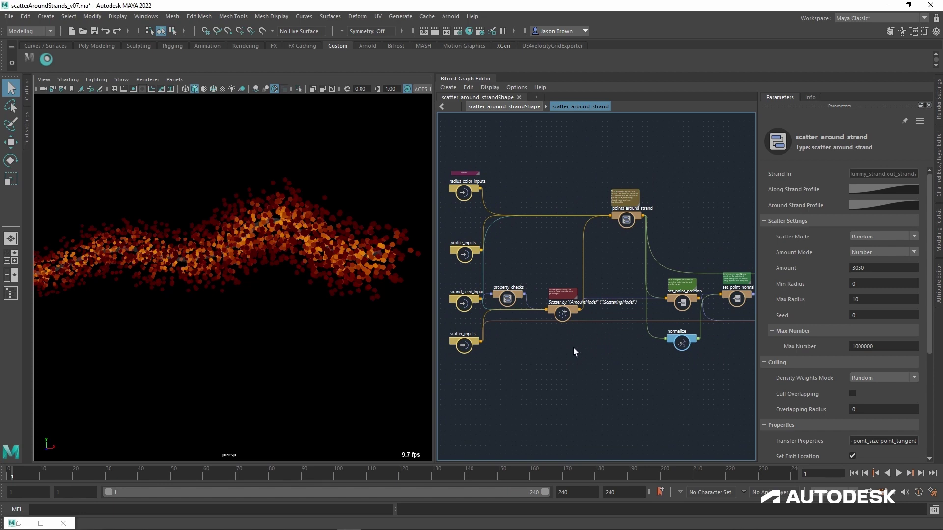
key("u")
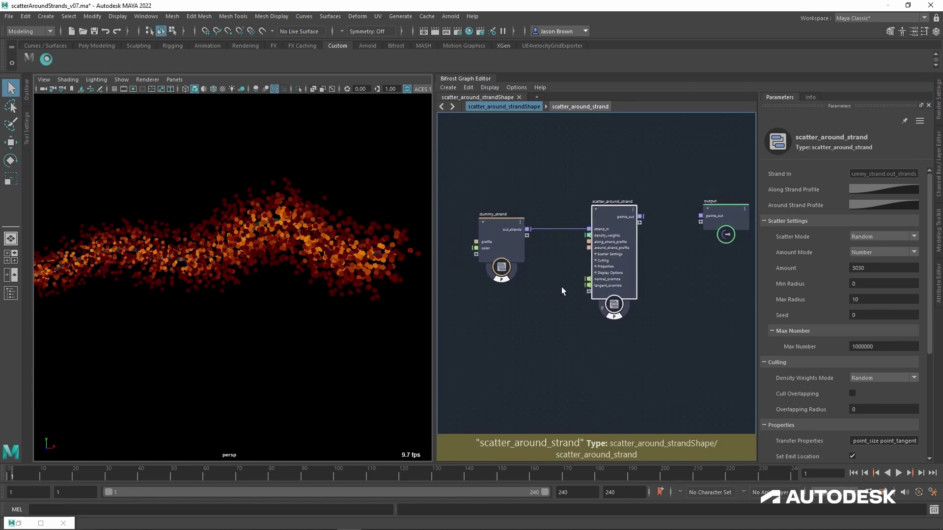
Step: Hide the scatter_around_strand preview, keeping dummy_strand displayed, and select the strand in the viewport
left_click(676, 246)
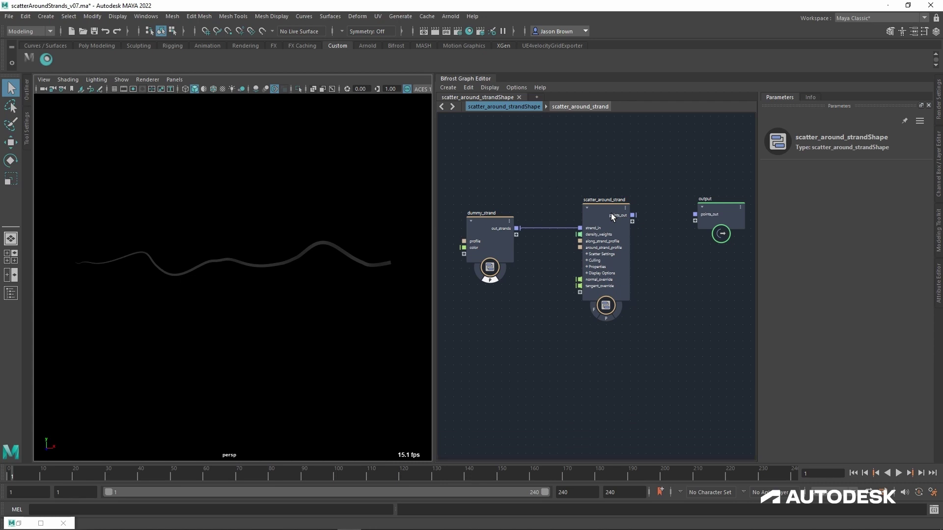
scroll(529, 273, "up", 1)
middle_click_drag(540, 274, 550, 276)
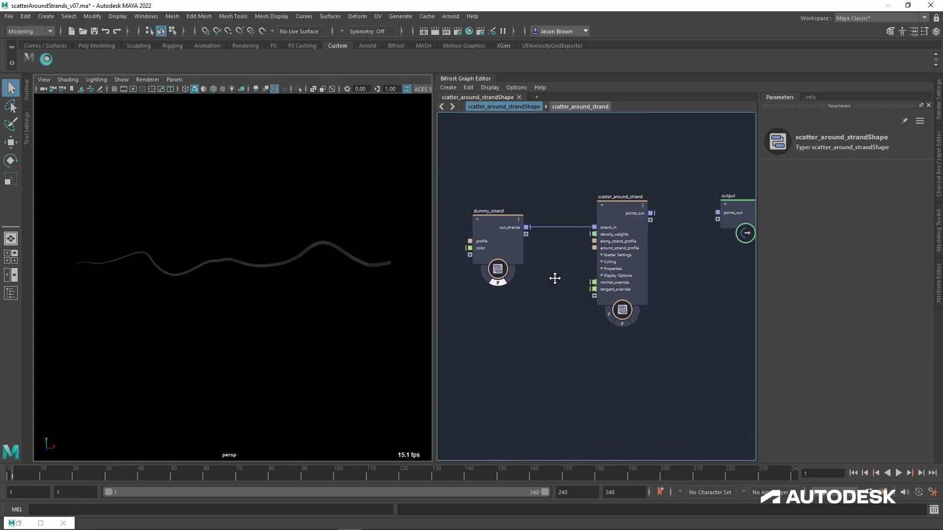
left_click(273, 245)
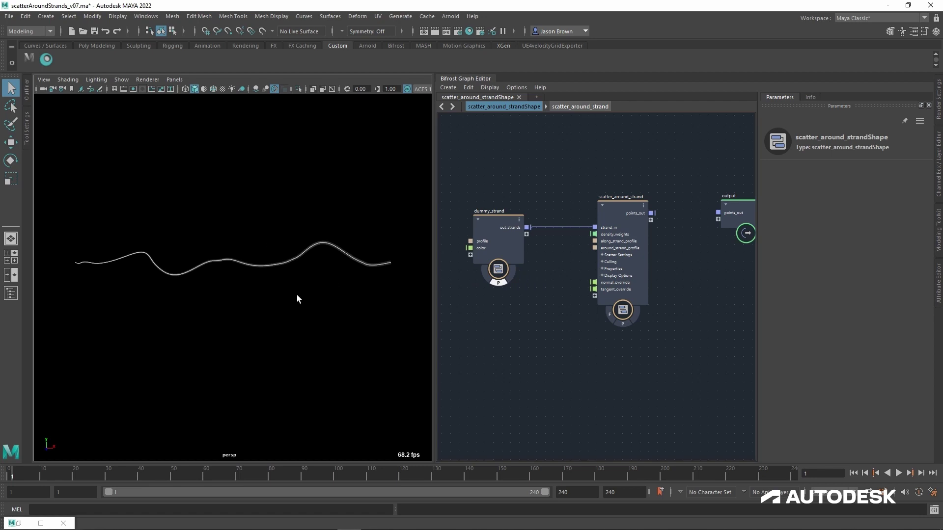
Step: Look at the property_checks node network inside the scatter_around_strand compound and return to the parent graph
scroll(535, 325, "up", 1)
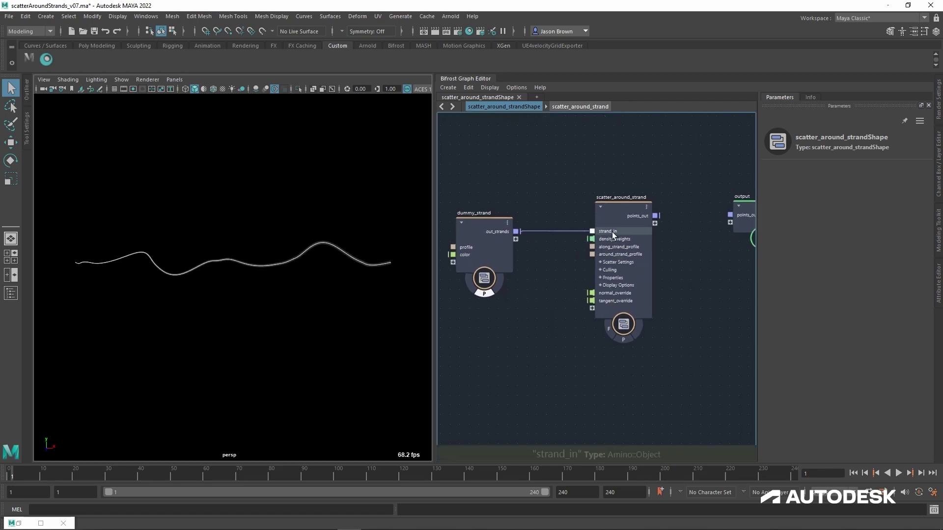
left_click(632, 219)
double_click(631, 217)
double_click(535, 190)
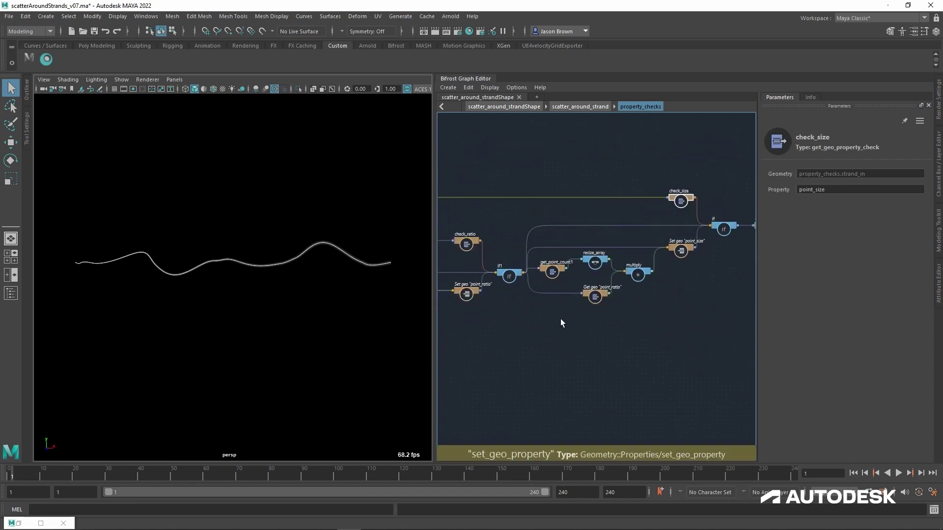
left_click(563, 332)
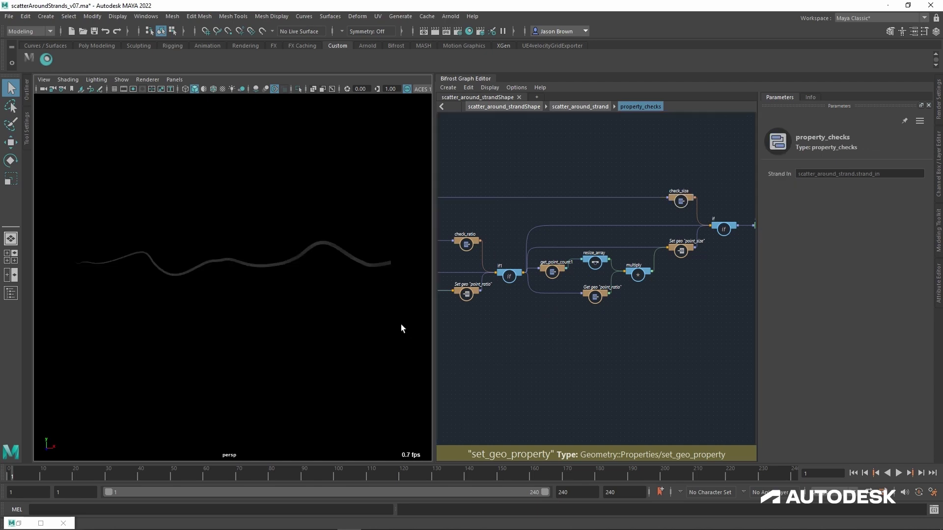
key("u")
key("u")
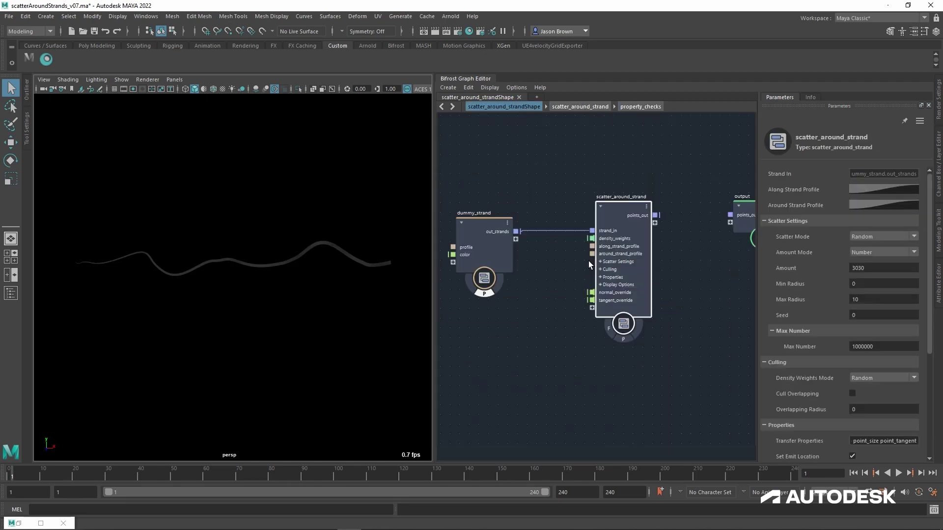
middle_click_drag(558, 285, 560, 296)
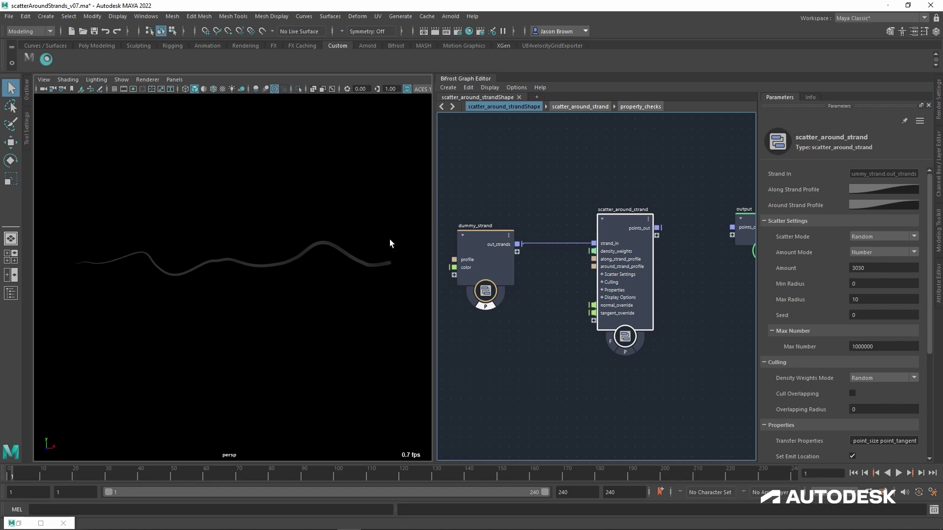
Step: Display the scatter_around_strand point preview and select the node to access its scatter settings
left_click(631, 357)
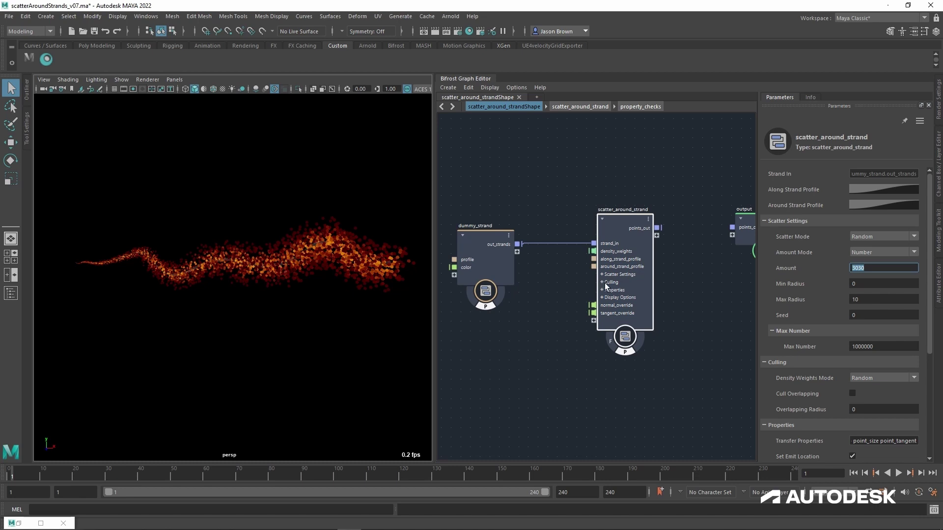
left_click(630, 223)
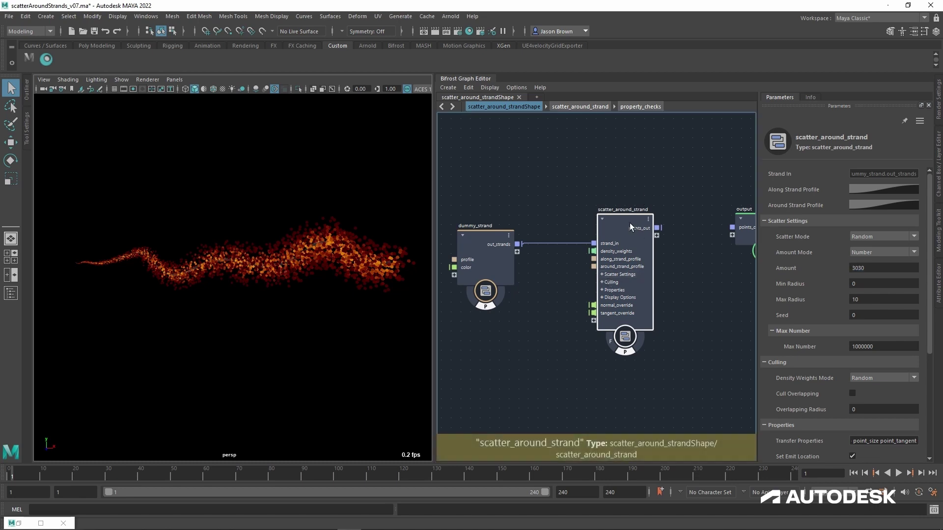
left_click(883, 272)
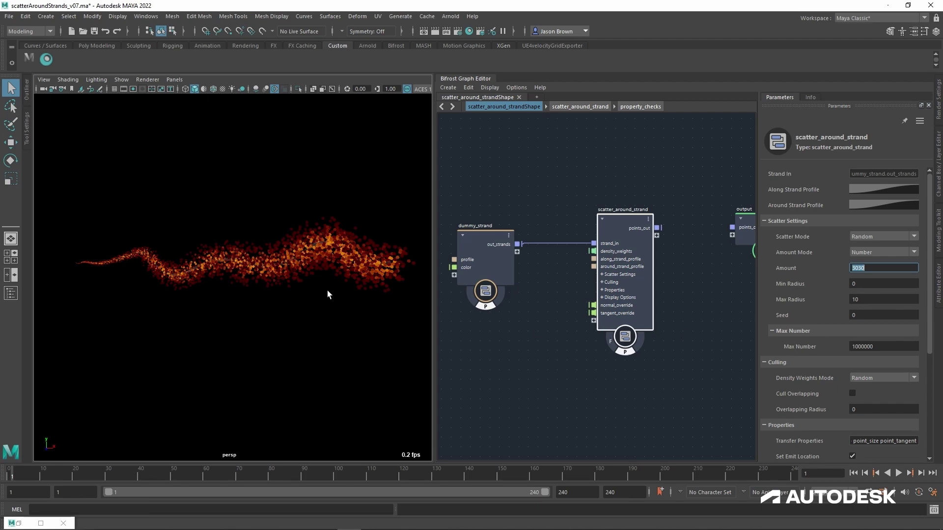
Step: Examine the points scattered around the strand from several angles and distances in the viewport
mouse_move(327, 291)
left_mouse_down("alt")
mouse_move(259, 296)
mouse_move(211, 282)
mouse_move(320, 299)
left_mouse_up("alt")
right_click_drag(320, 299, 286, 331, "alt")
left_click_drag(286, 332, 290, 299, "alt")
right_click_drag(290, 300, 296, 303, "alt")
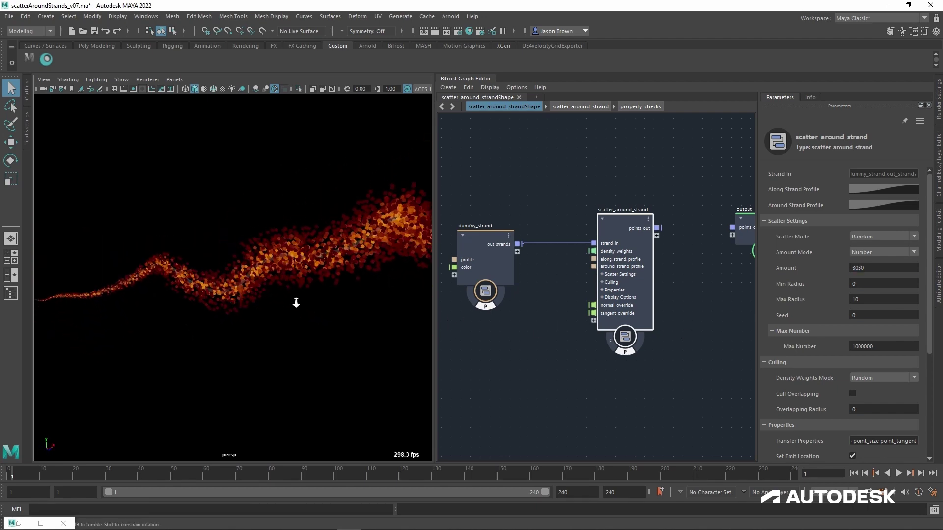
mouse_move(296, 303)
left_mouse_down("alt")
mouse_move(231, 307)
mouse_move(290, 294)
left_mouse_up("alt")
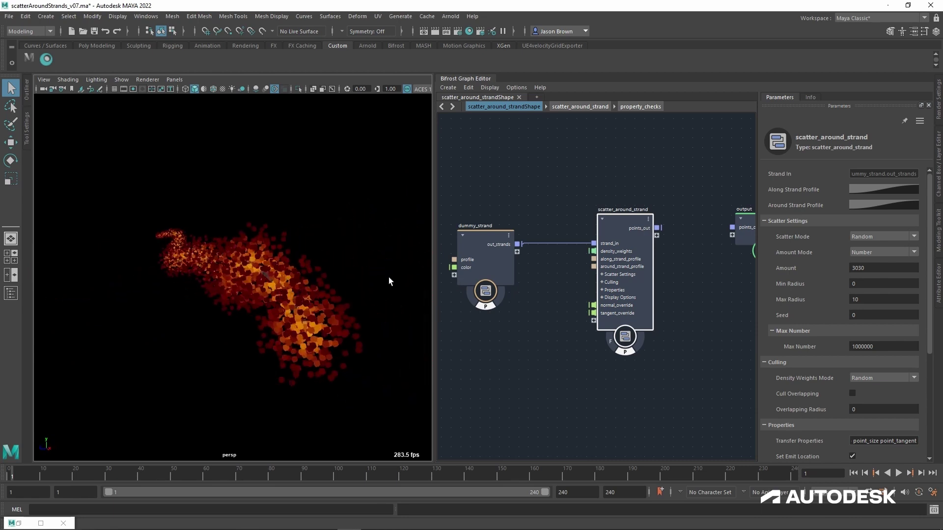
left_click_drag(389, 281, 407, 267, "alt")
right_click_drag(406, 267, 312, 275, "alt")
left_click_drag(311, 275, 309, 284, "alt")
middle_click_drag(309, 285, 301, 320, "alt")
left_click_drag(301, 319, 311, 323, "alt")
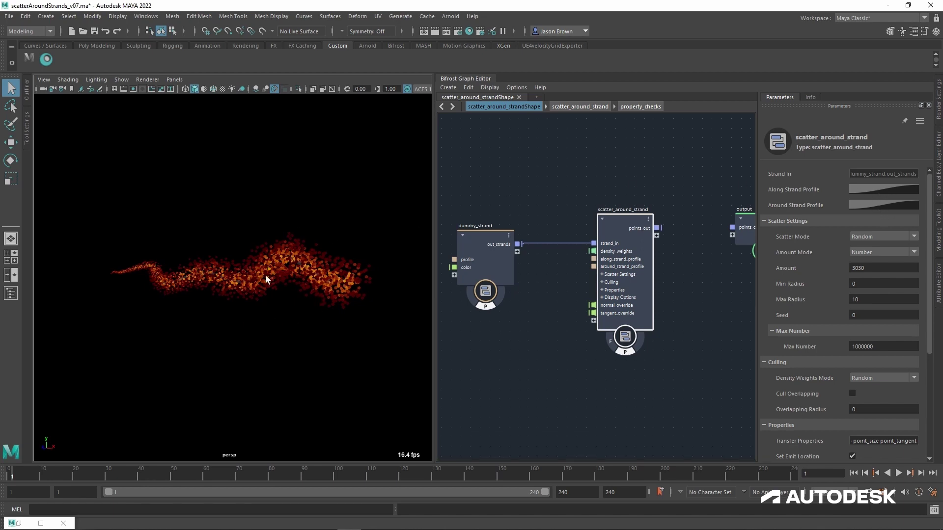
Step: Open the Along Strand Profile in the separate curve editor and nudge its start point to 0.01 and its end point slightly
left_click(871, 191)
left_click(862, 208)
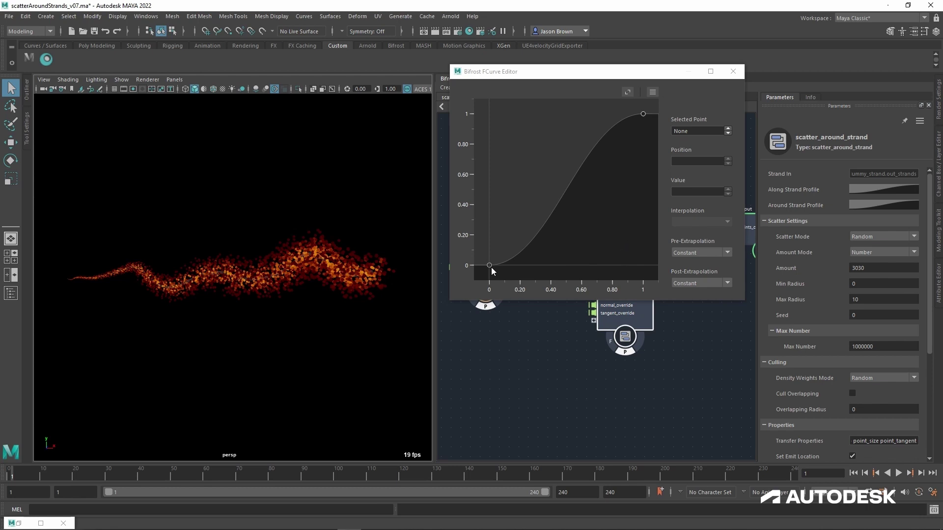
mouse_move(489, 266)
left_mouse_down()
mouse_move(636, 266)
mouse_move(489, 264)
left_mouse_up()
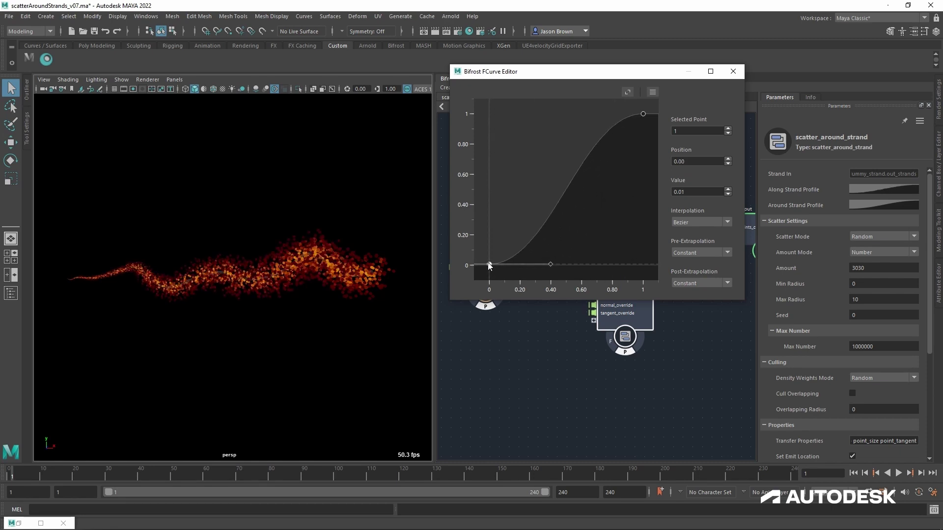
mouse_move(641, 114)
left_mouse_down()
mouse_move(647, 185)
mouse_move(645, 116)
left_mouse_up()
Step: Try the descending S-shaped preset on the Along Strand Profile, and restore the ascending S-shaped preset
left_click(652, 93)
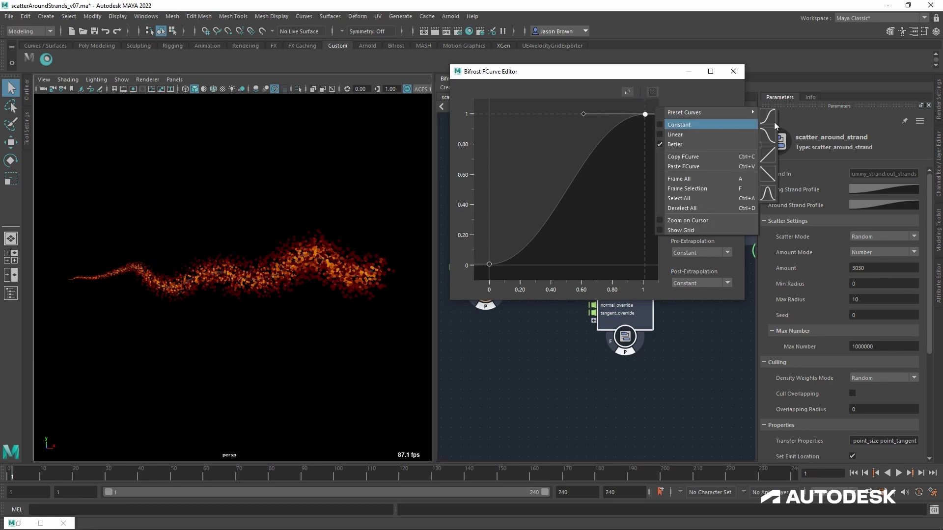
left_click(688, 124)
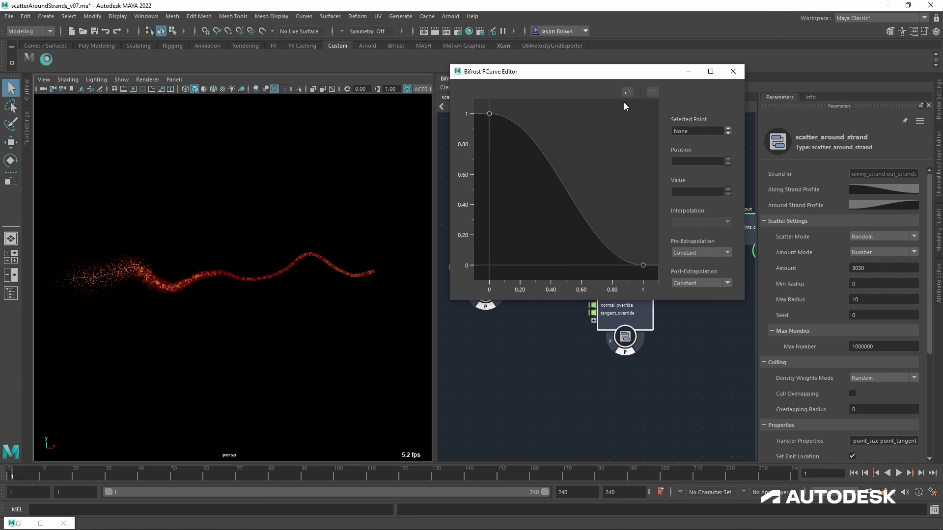
left_click(653, 93)
mouse_move(688, 116)
left_click(767, 118)
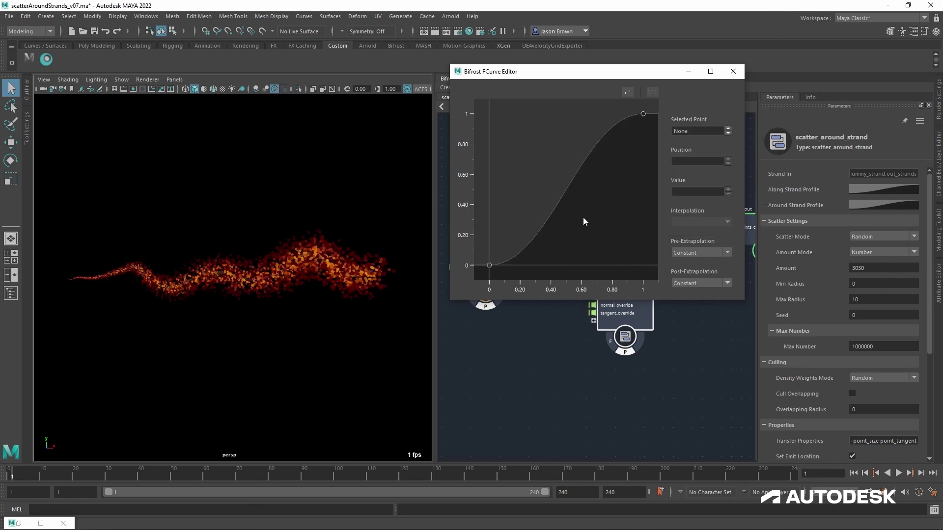
Step: Reshape the Along Strand Profile into a fast-rising curve by adjusting the tangents of its start and end points
left_click(503, 265)
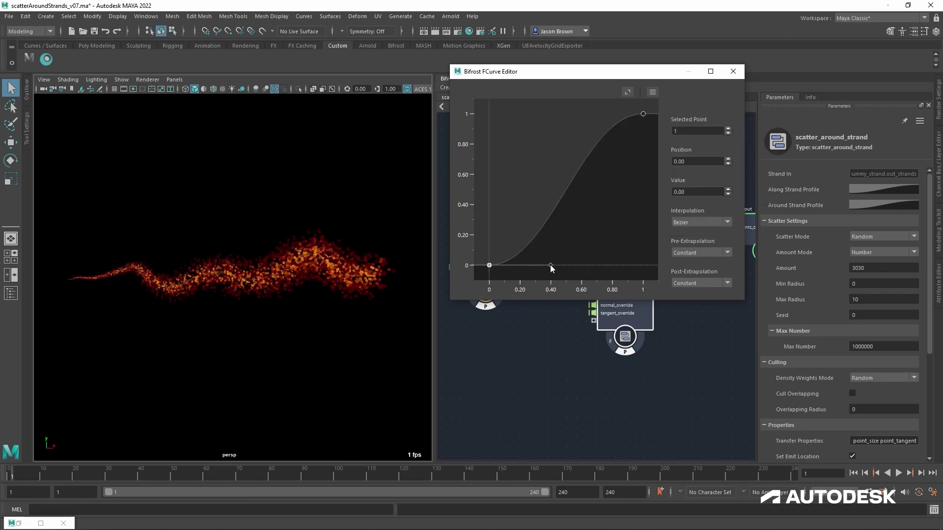
left_click_drag(550, 264, 489, 190)
left_click(643, 114)
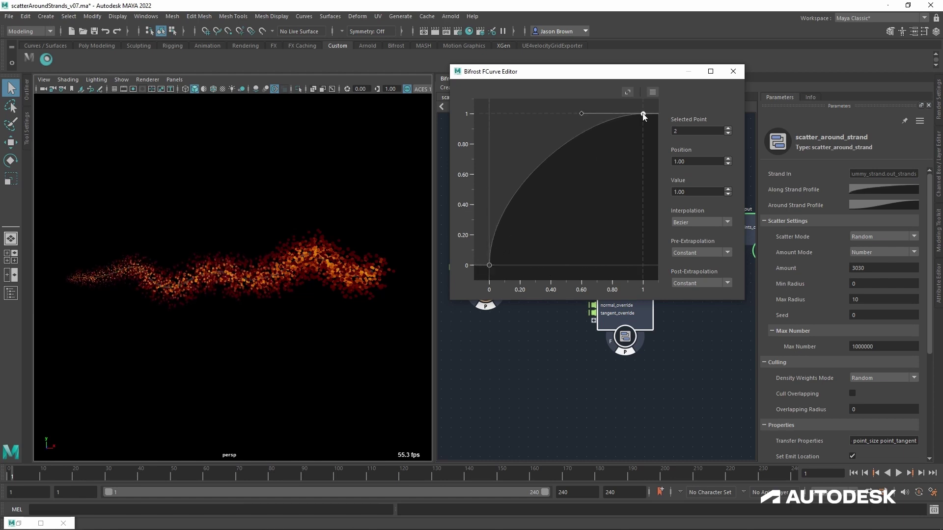
left_click(578, 113)
left_click(642, 114)
left_click_drag(583, 113, 549, 120)
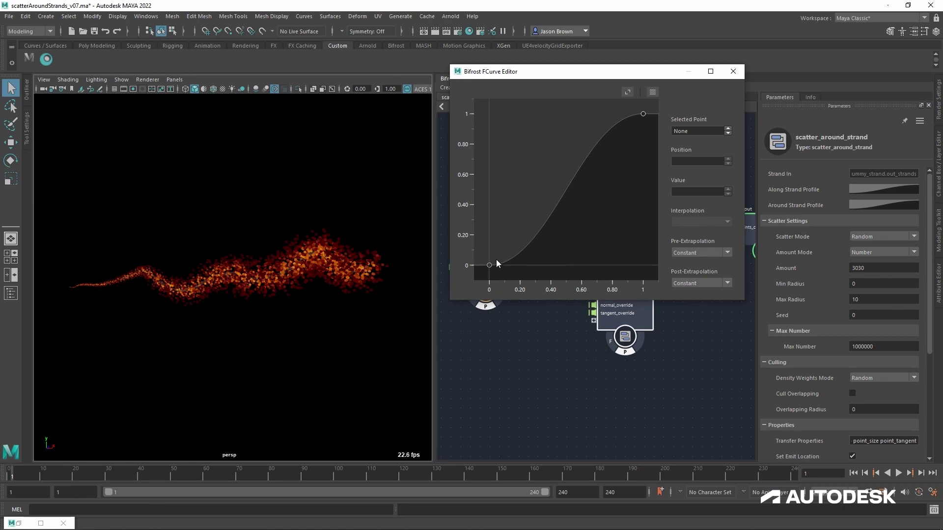
Step: Pick the start and end points of the Along Strand Profile in turn, and close the curve editor
mouse_move(489, 266)
left_mouse_down()
mouse_move(544, 269)
mouse_move(488, 267)
mouse_move(496, 270)
mouse_move(491, 129)
mouse_move(490, 265)
left_mouse_up()
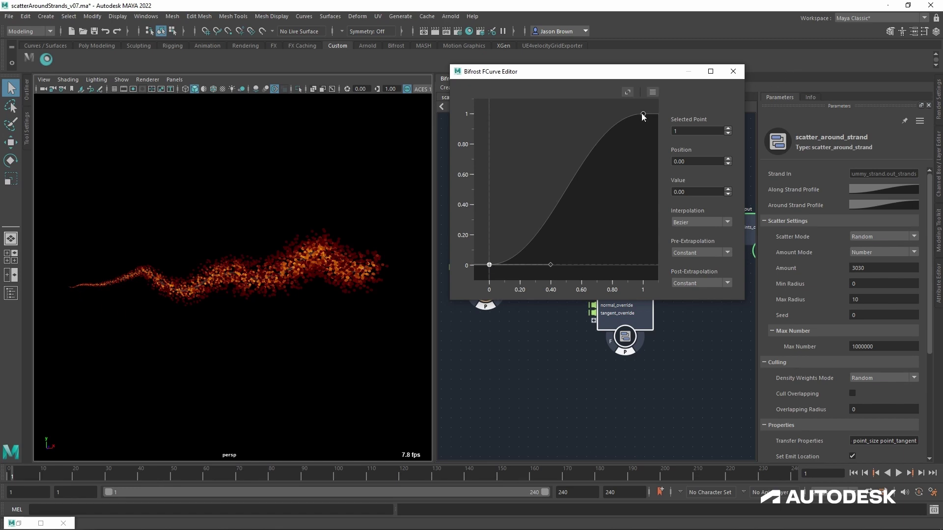
mouse_move(641, 114)
left_mouse_down()
mouse_move(577, 181)
mouse_move(636, 161)
mouse_move(549, 111)
mouse_move(634, 120)
mouse_move(644, 188)
mouse_move(643, 114)
left_mouse_up()
left_click(734, 71)
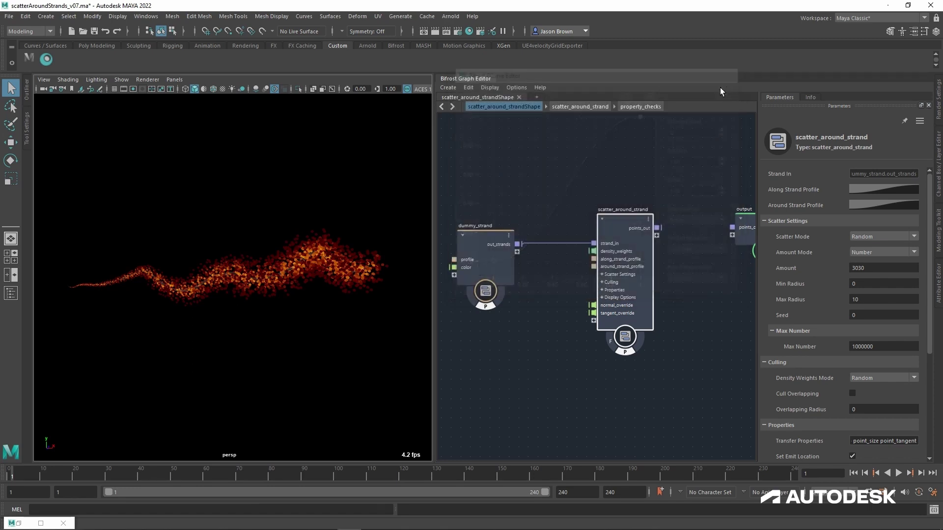
Step: Open the Around Strand Profile in the separate curve editor and bend both end tangents into a slowly rising curve
left_click(863, 206)
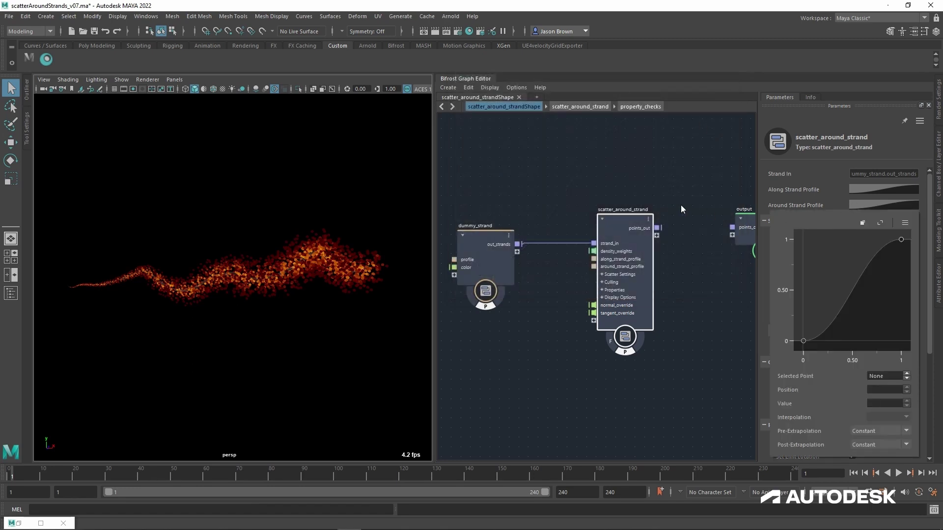
left_click(863, 223)
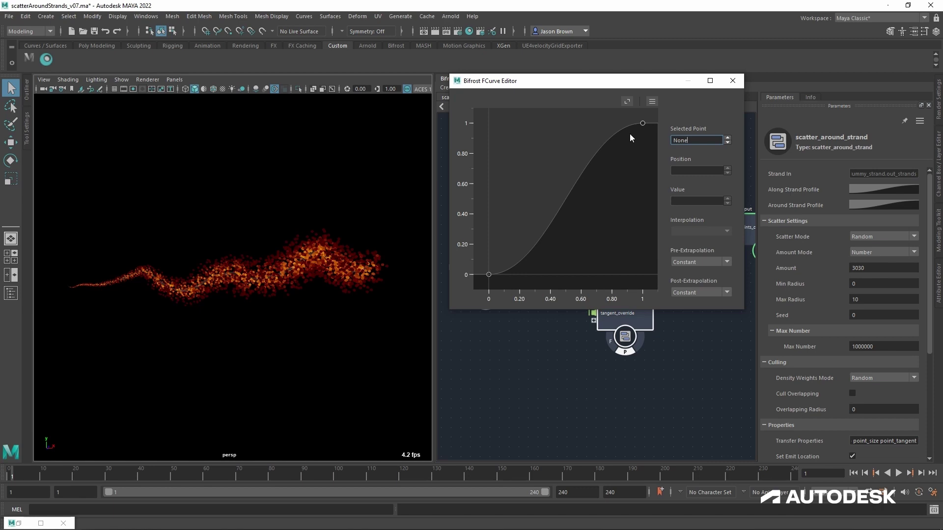
left_click(643, 124)
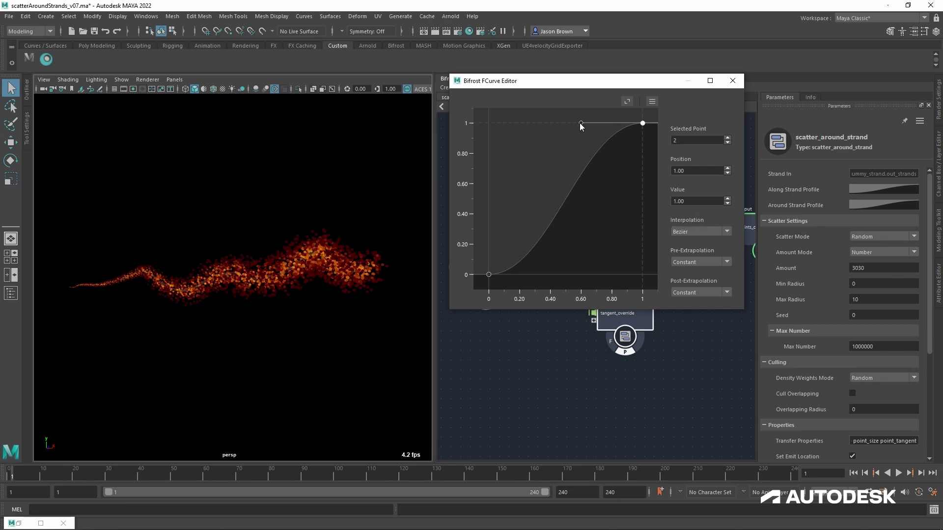
left_click_drag(581, 126, 566, 208)
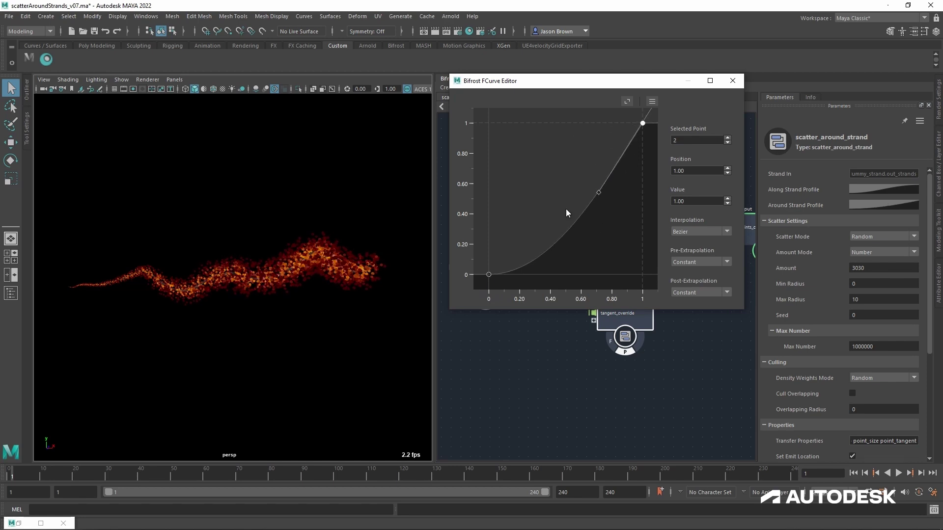
left_click(489, 275)
mouse_move(547, 272)
left_mouse_down()
mouse_move(505, 223)
mouse_move(544, 271)
mouse_move(534, 267)
left_mouse_up()
Step: Apply the ascending S-shaped preset to the Around Strand Profile and close the curve editor
left_click(653, 103)
mouse_move(688, 123)
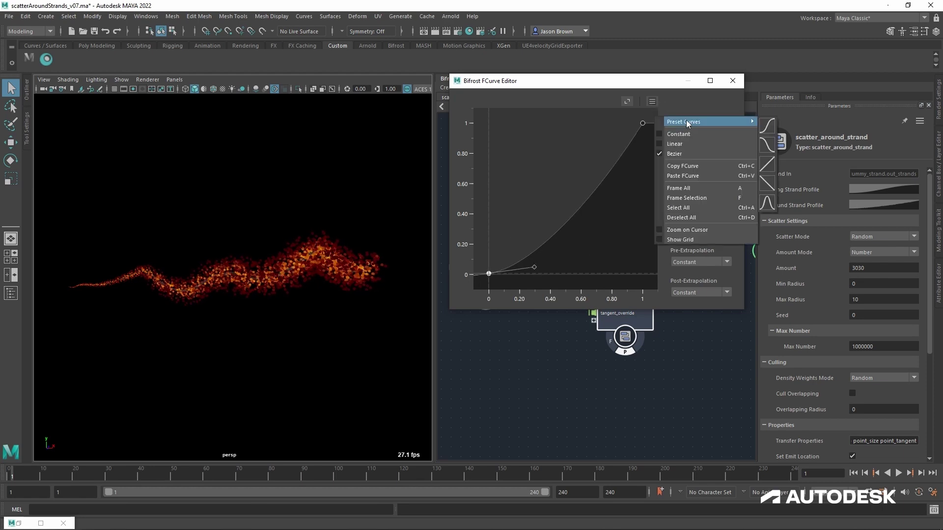
left_click(770, 126)
left_click(733, 81)
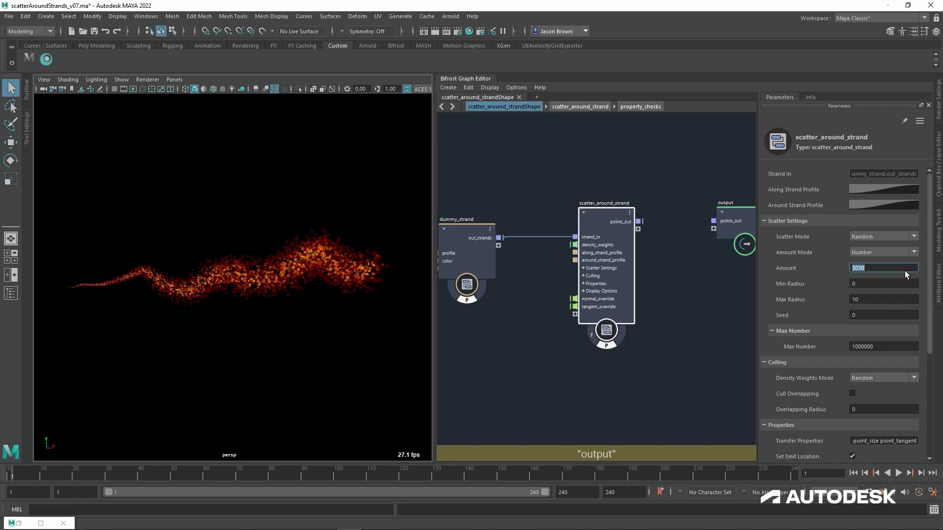
Step: Set the Amount of points scattered around the strand to 3000
type("3000")
key("Return")
Step: Increase the scatter radii, setting both Min Radius and Max Radius to 15
left_click_drag(862, 291, 876, 308)
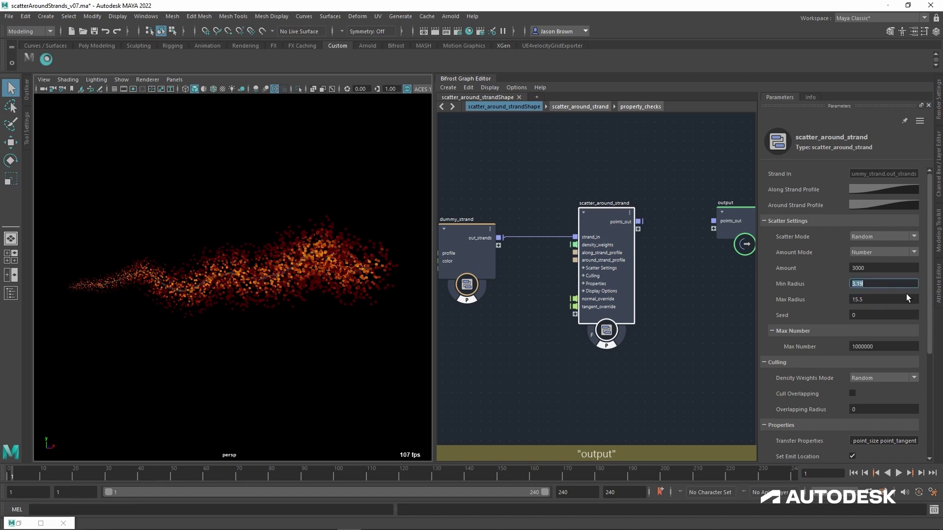
key("shift+Tab")
type("15")
key("Return")
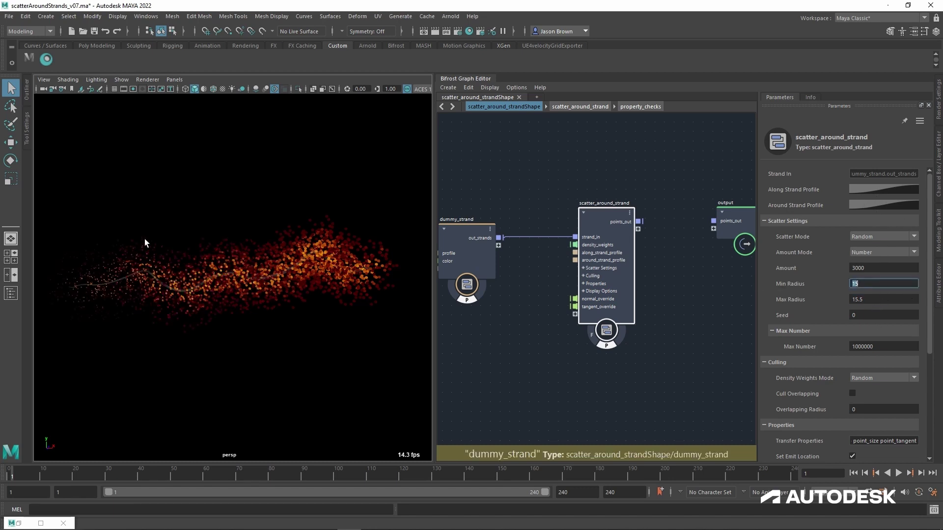
key("Tab")
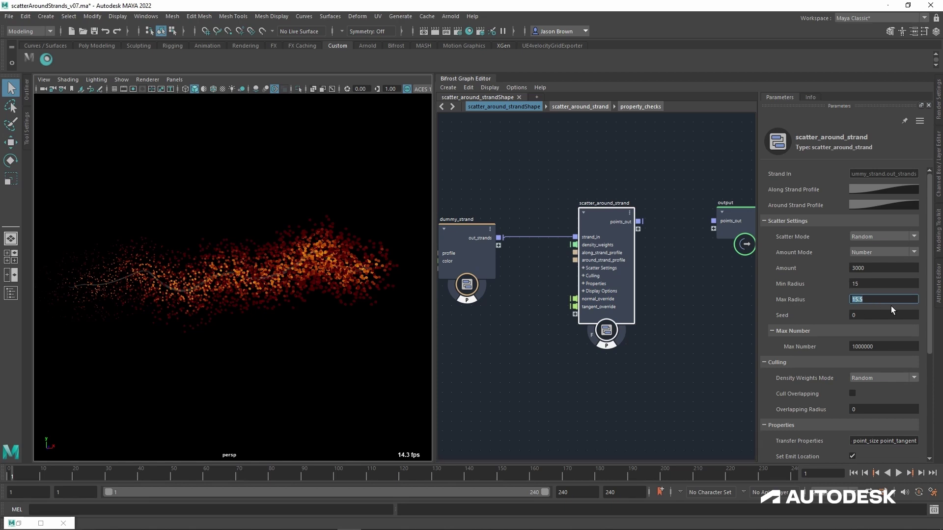
type("15")
key("Return")
Step: Lower Min Radius to 0.2, and widen the scatter by raising both radii, with Max Radius at 26.9
left_click(879, 286)
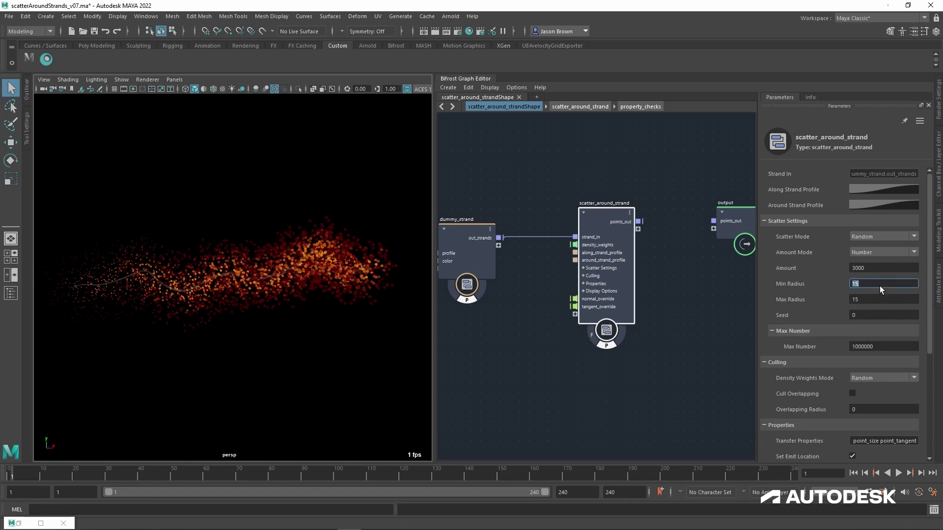
key("Return")
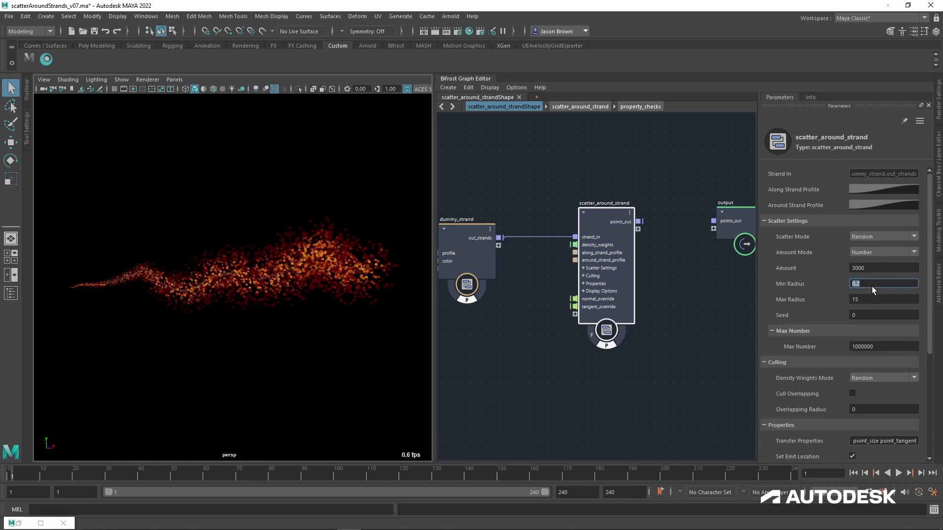
left_click_drag(835, 292, 876, 308)
left_click(874, 289)
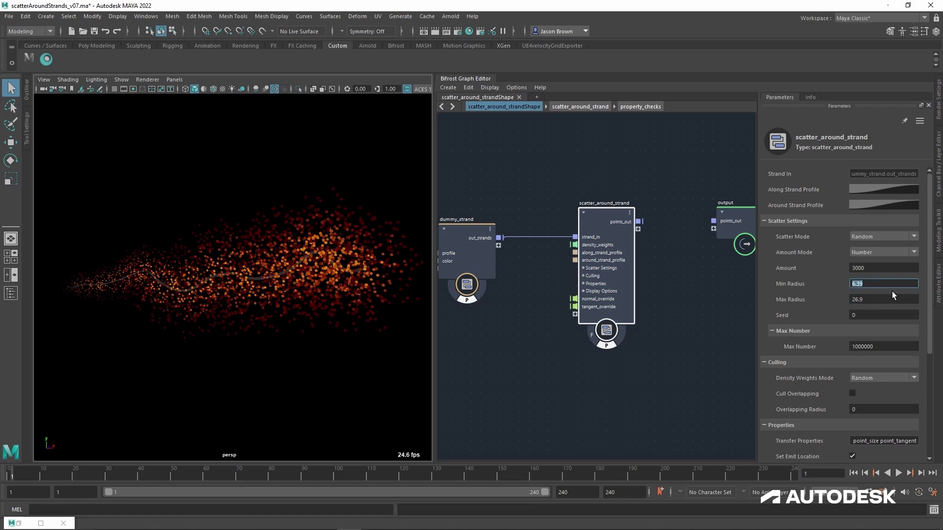
Step: Set the scatter's Min Radius to 0 and Max Radius to 10
type("0")
key("Tab")
type("10")
key("Return")
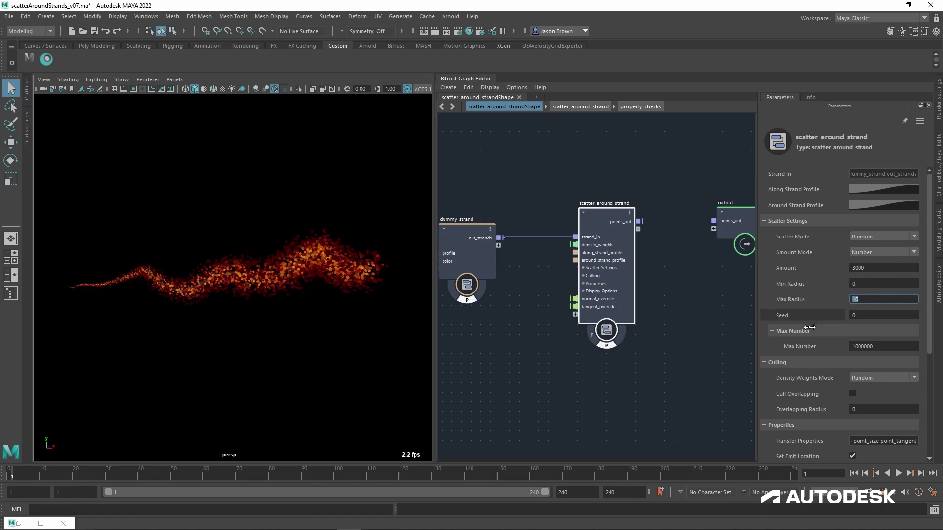
Step: Try varying the Seed of the random scatter
left_click_drag(810, 327, 831, 324)
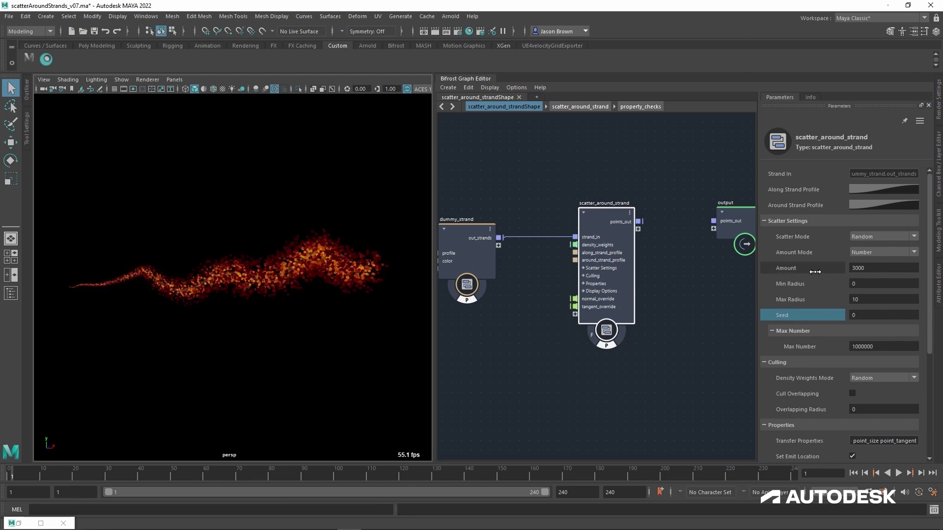
Step: Lower the scatter's Amount to 2883
left_click_drag(816, 271, 794, 275)
left_click_drag(736, 276, 819, 283)
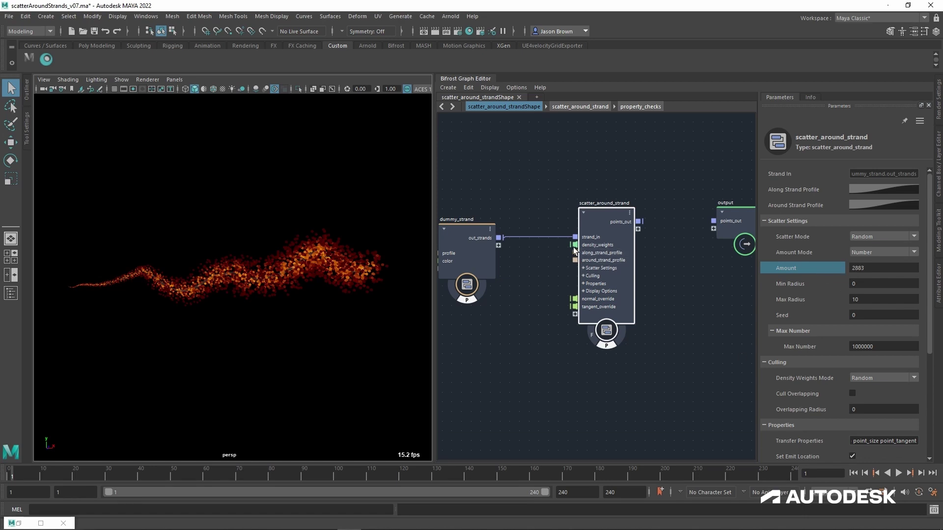
Step: Add a fractal_noise_field node below dummy_strand and connect its noise_field output to the density_weights input of scatter_around_strand
middle_click_drag(552, 315, 574, 308)
key("Tab")
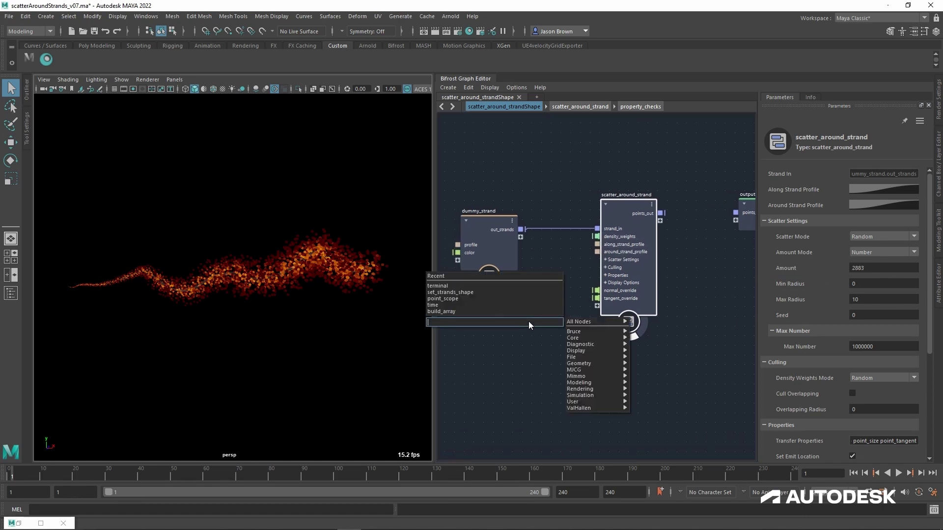
type("fractal")
key("Return")
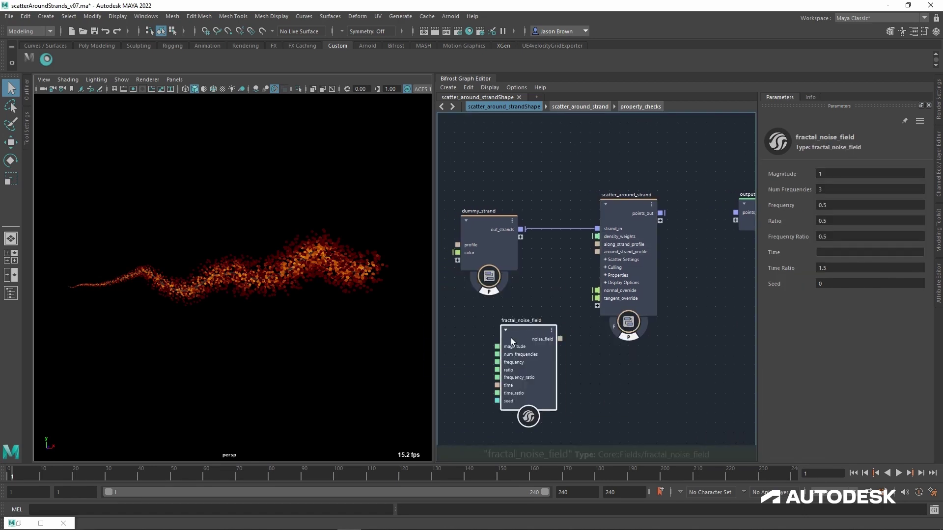
left_click(531, 333)
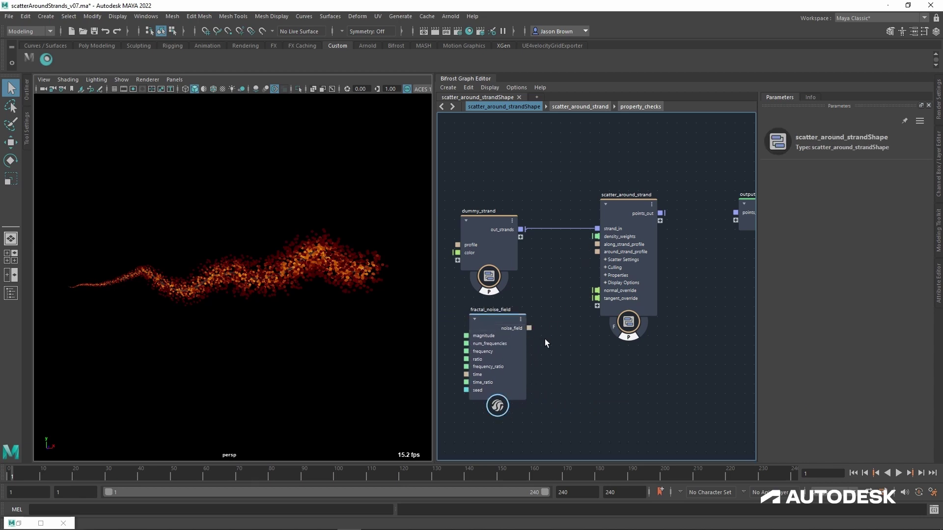
left_click_drag(529, 329, 597, 237)
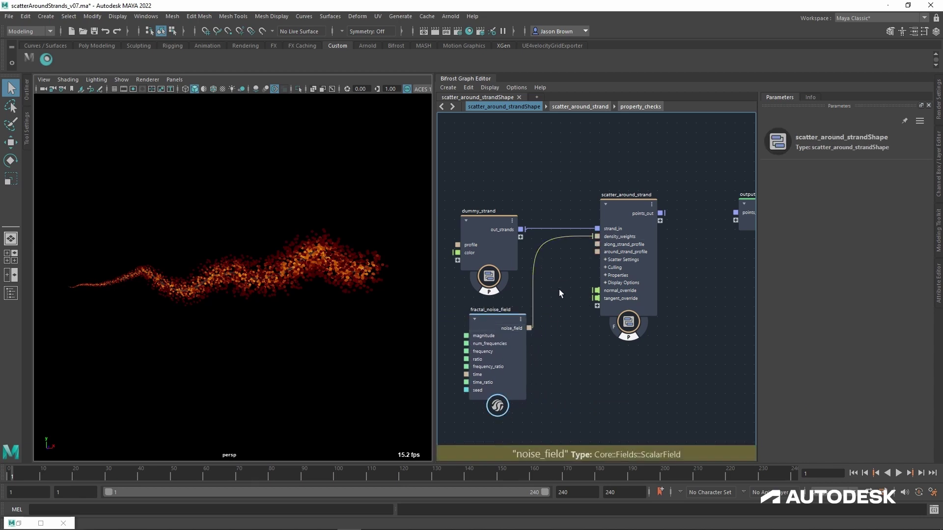
Step: Shift the fractal_noise_field node slightly and set its Frequency to 0.5204
left_click_drag(505, 323, 493, 319)
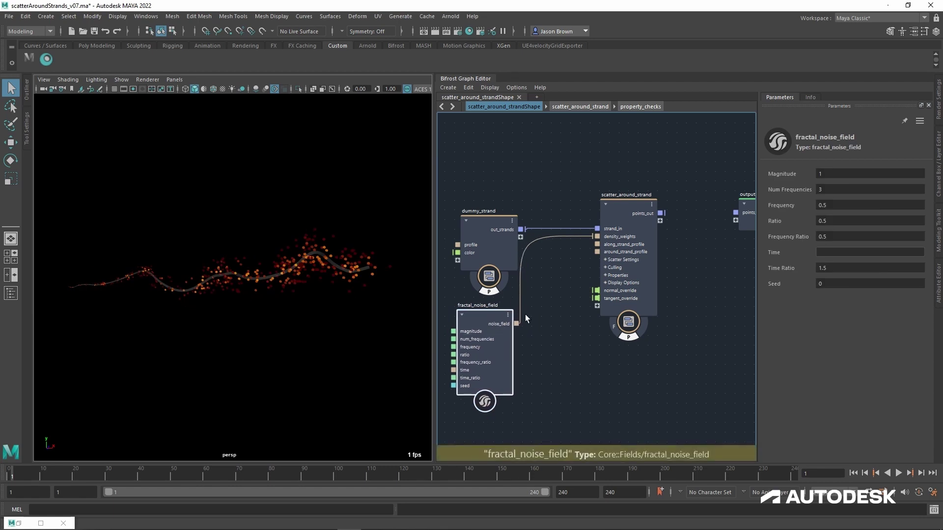
left_click_drag(848, 211, 853, 213)
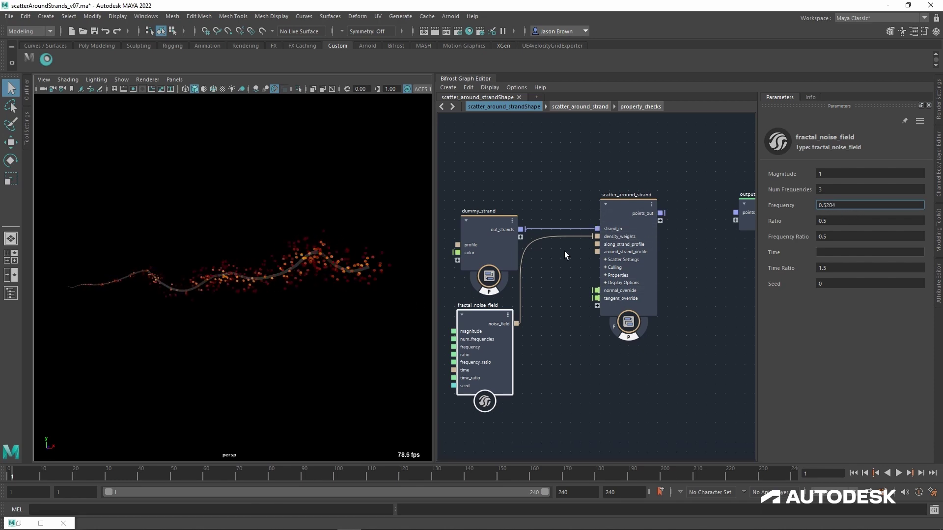
Step: Disconnect the noise field from density_weights, reconnect it for comparison, and remove the connection again
left_click_drag(586, 240, 568, 267)
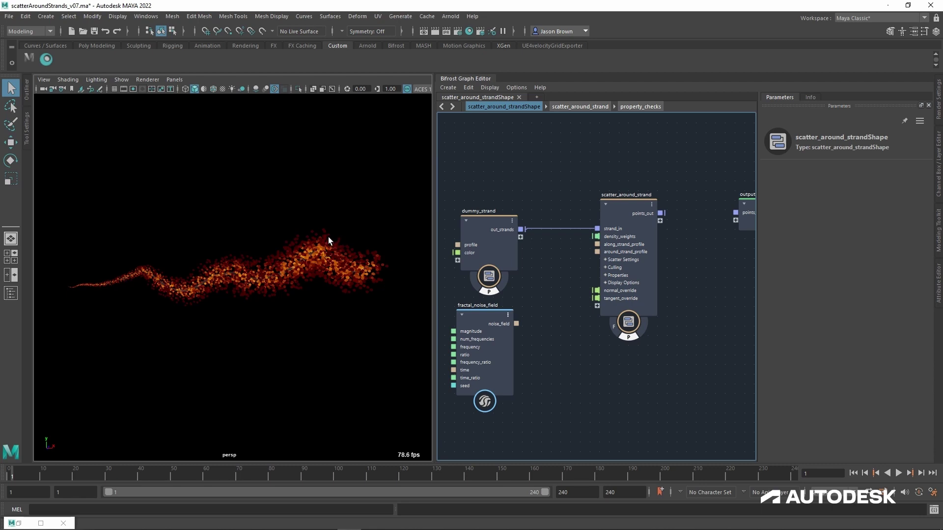
left_click_drag(516, 324, 604, 237)
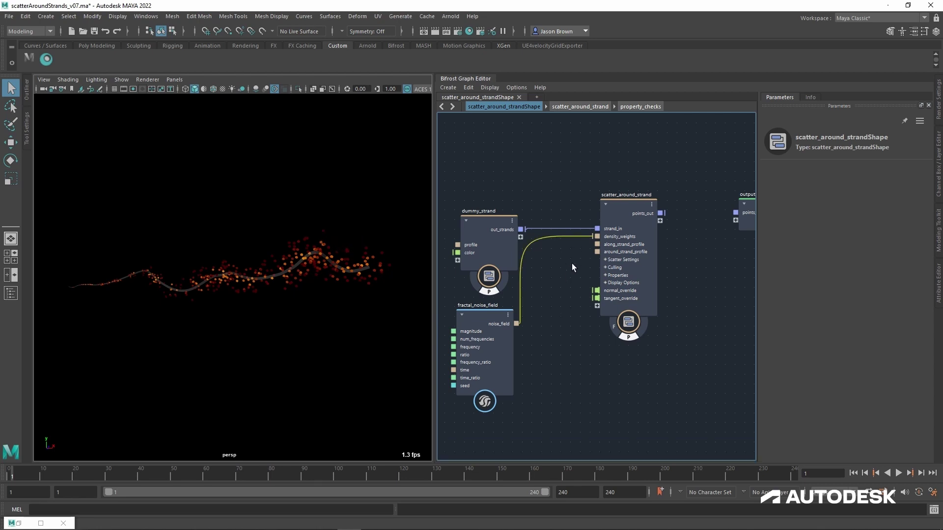
left_click(575, 237)
key("Delete")
Step: Collapse the Scatter Settings and Culling groups of scatter_around_strand and widen the parameter area to show the full Properties values
left_click(630, 205)
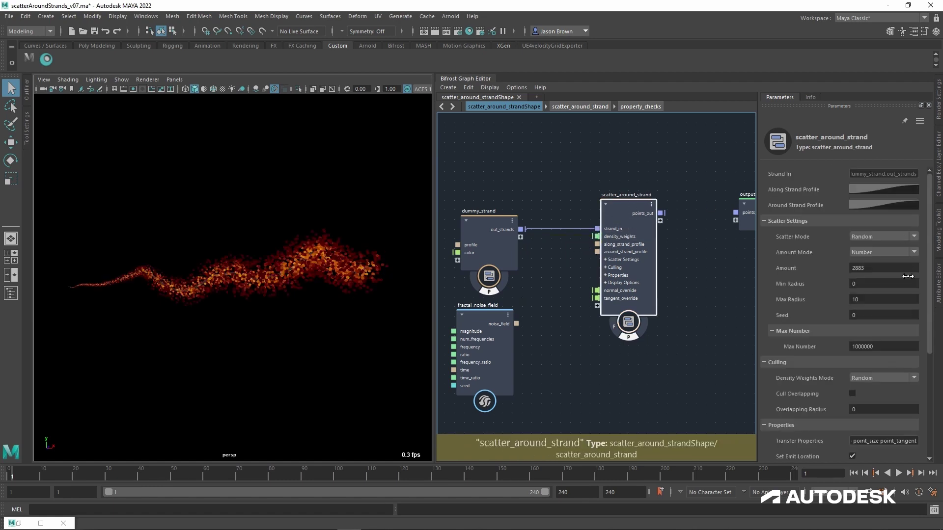
left_click(791, 221)
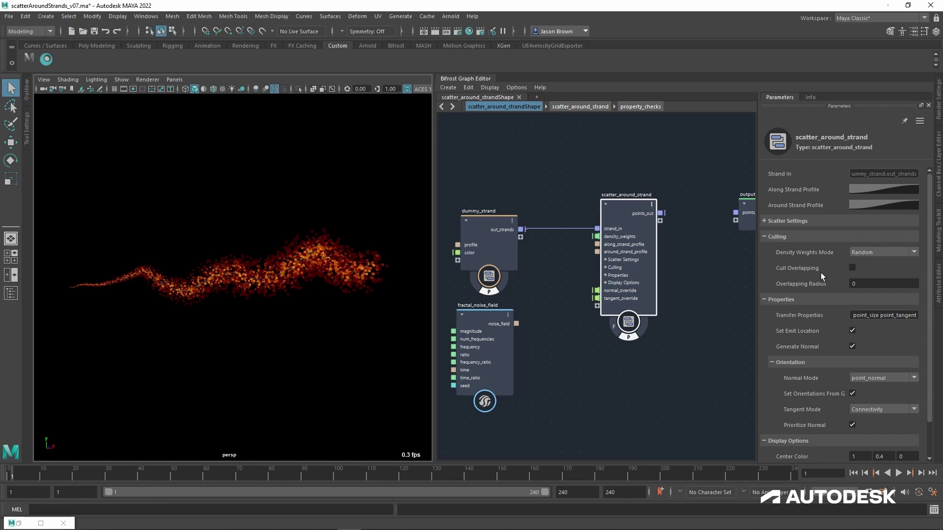
left_click(794, 238)
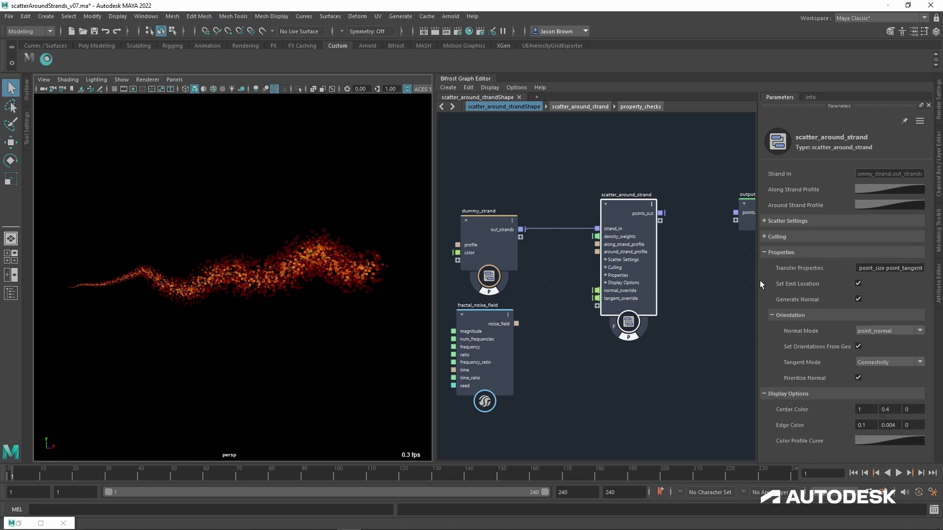
left_click_drag(760, 281, 678, 287)
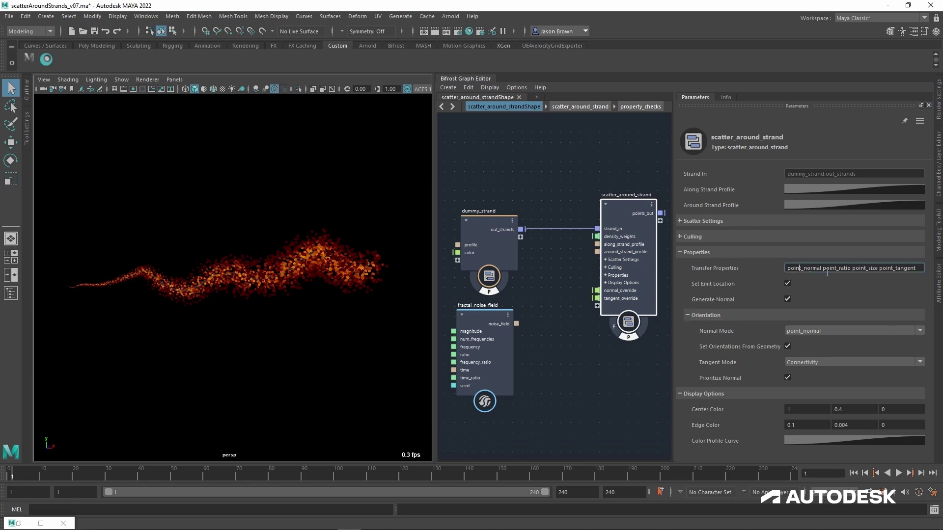
Step: Examine the property names listed under Transfer Properties, such as point_normal, point_ratio and point_size
double_click(805, 268)
double_click(848, 270)
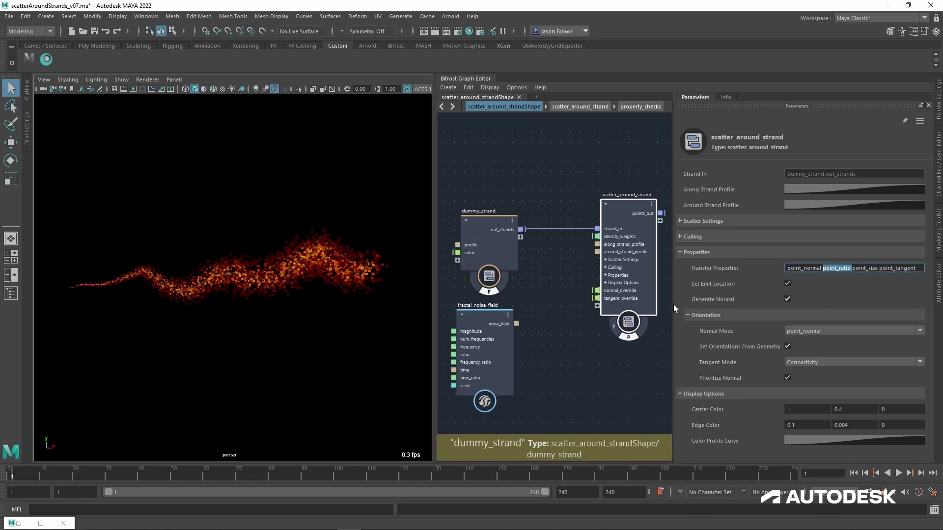
left_click_drag(879, 270, 823, 271)
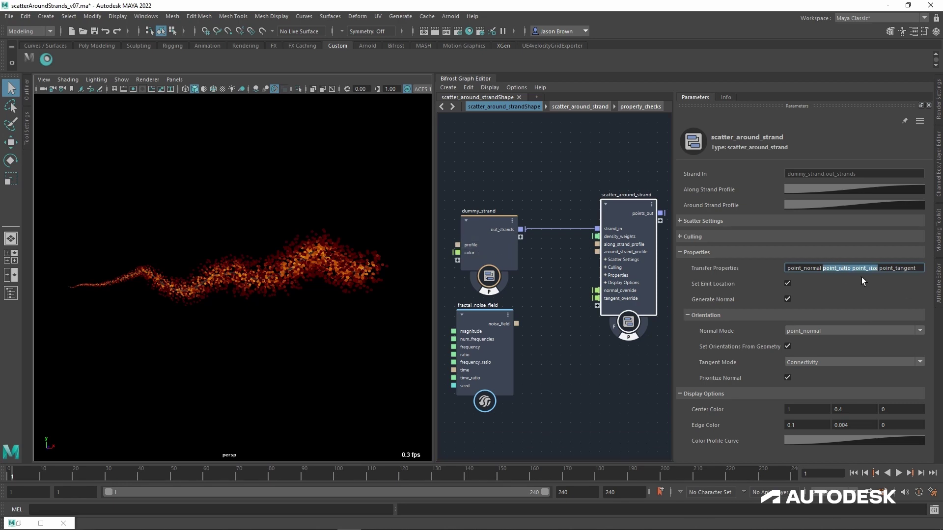
left_click(872, 273)
left_click_drag(822, 271, 771, 275)
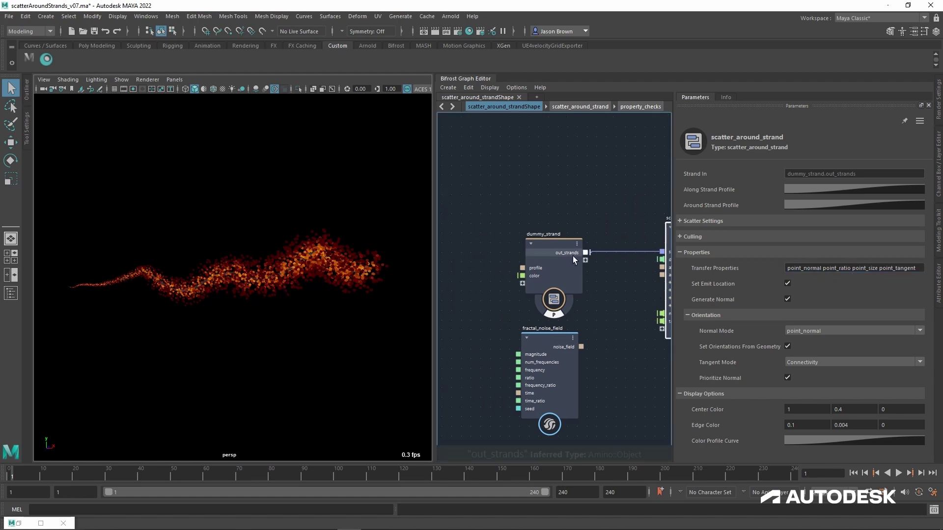
Step: Move dummy_strand and fractal_noise_field apart and display the property table of the out_strands connection to inspect its point properties
left_click_drag(572, 255, 464, 249)
left_click_drag(550, 349, 561, 101)
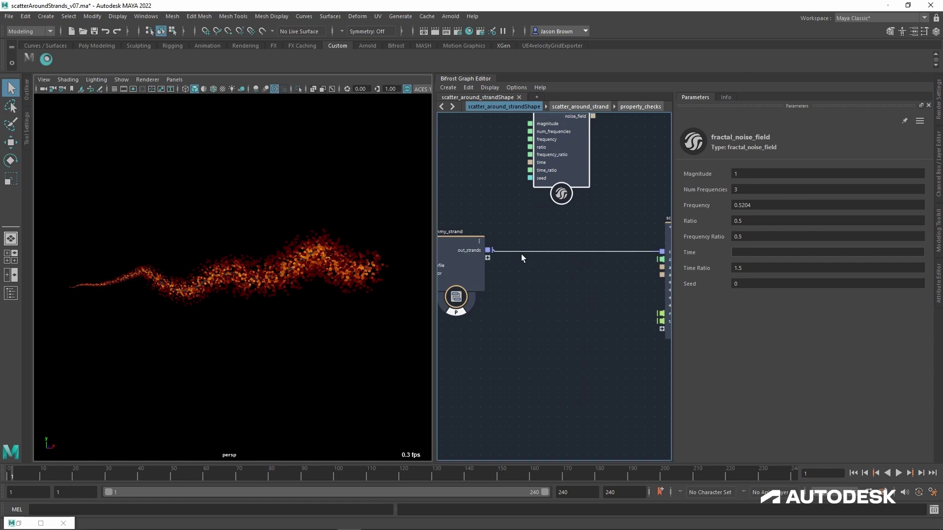
mouse_move(578, 280)
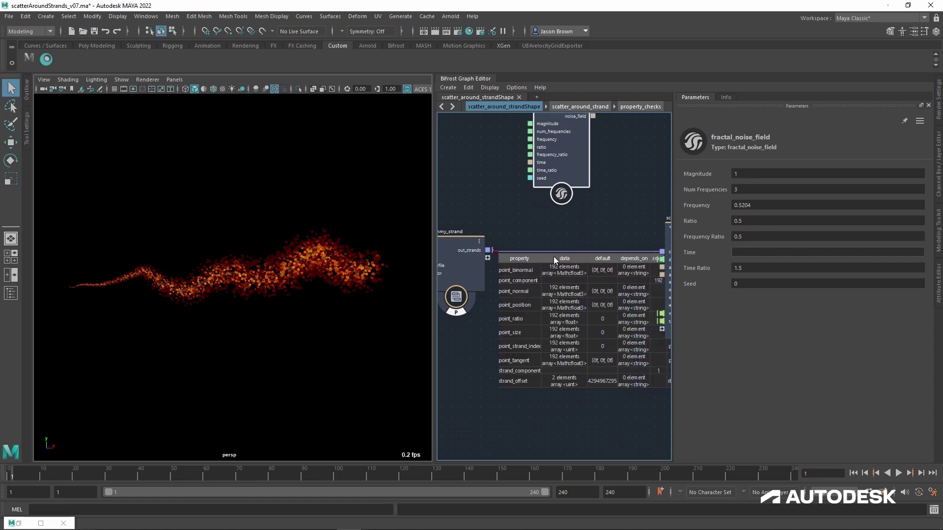
middle_click_drag(553, 256, 526, 216)
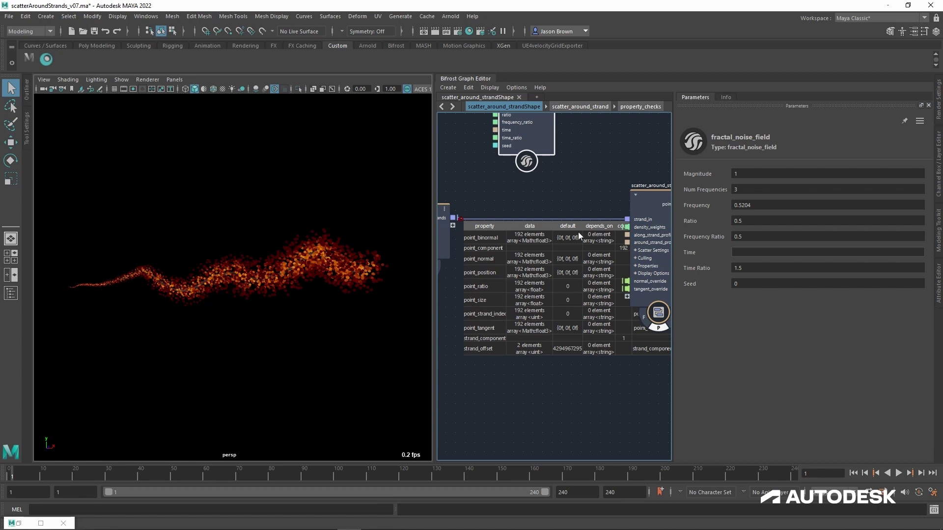
Step: Try switching Generate Normal off and back on for scatter_around_strand
left_click(647, 198)
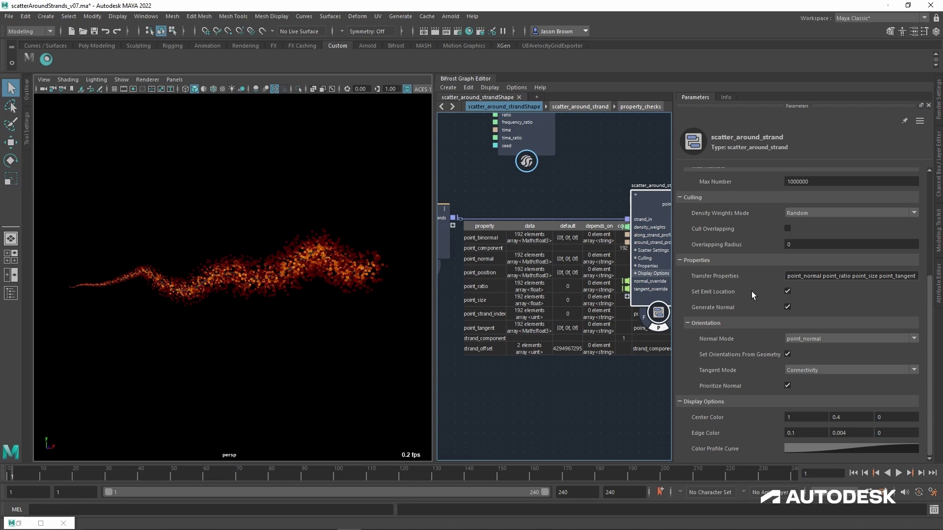
left_click(789, 307)
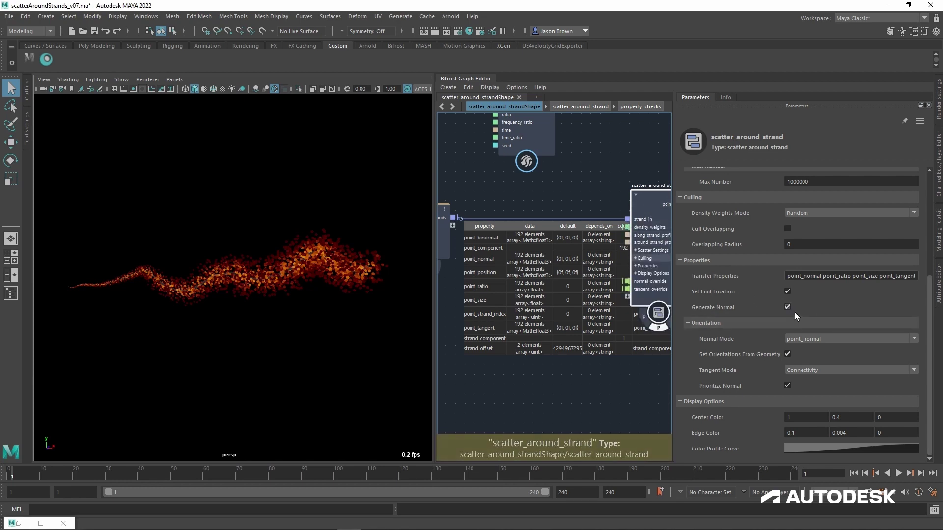
left_click(791, 311)
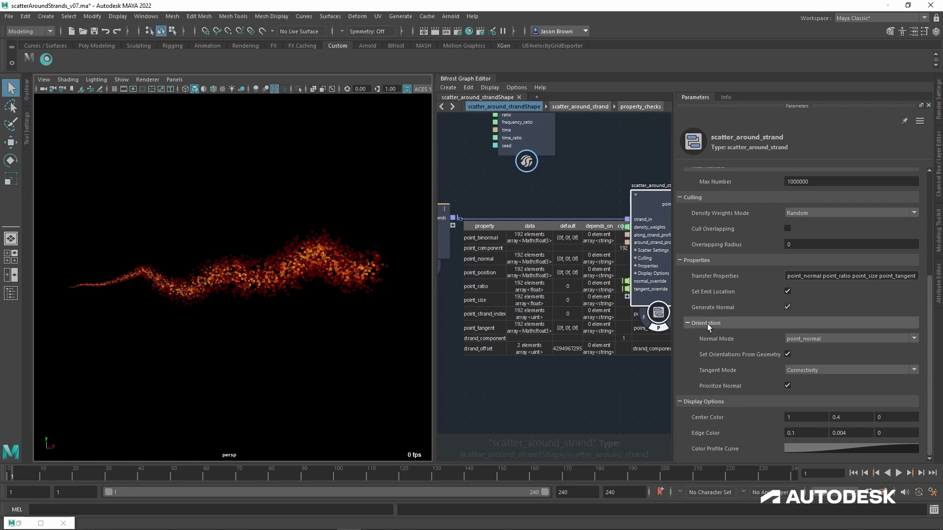
left_click(791, 309)
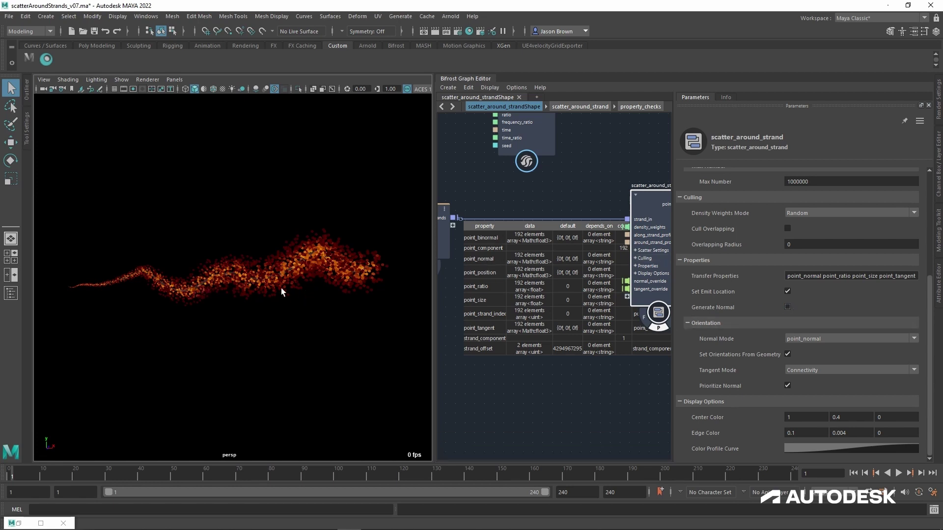
left_click(795, 312)
left_click_drag(280, 289, 318, 302, "alt")
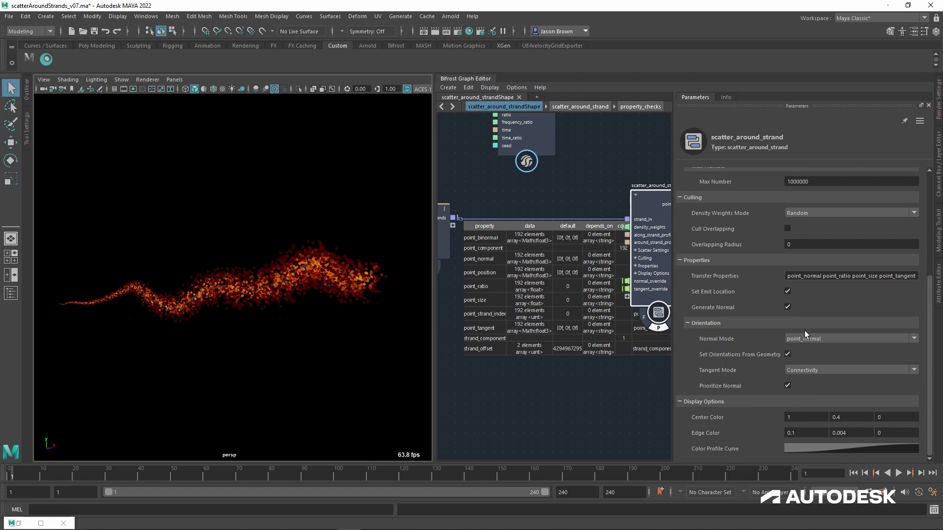
left_click(789, 308)
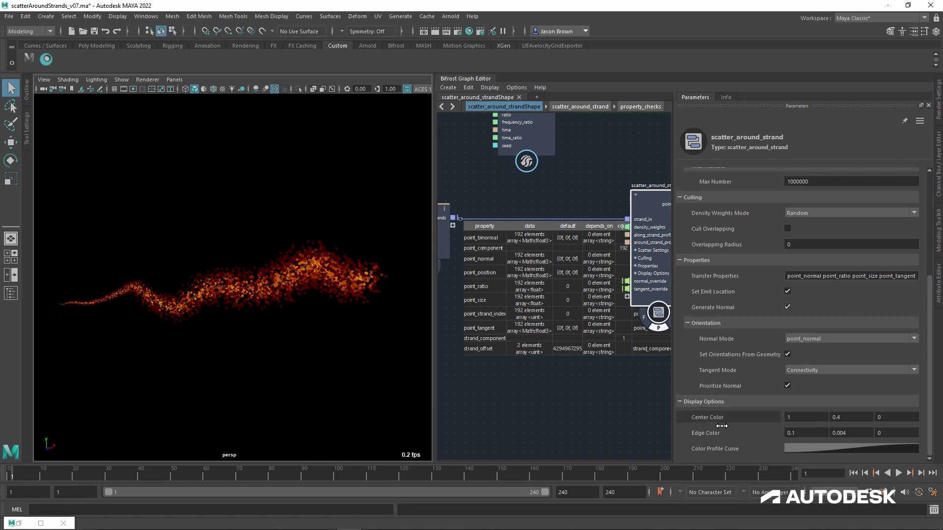
Step: Try a Center Color of 2.03, 0.812, 0 and an Edge Color of 0.1421, 0.005684, 0, and undo both changes
left_click_drag(721, 427, 800, 437)
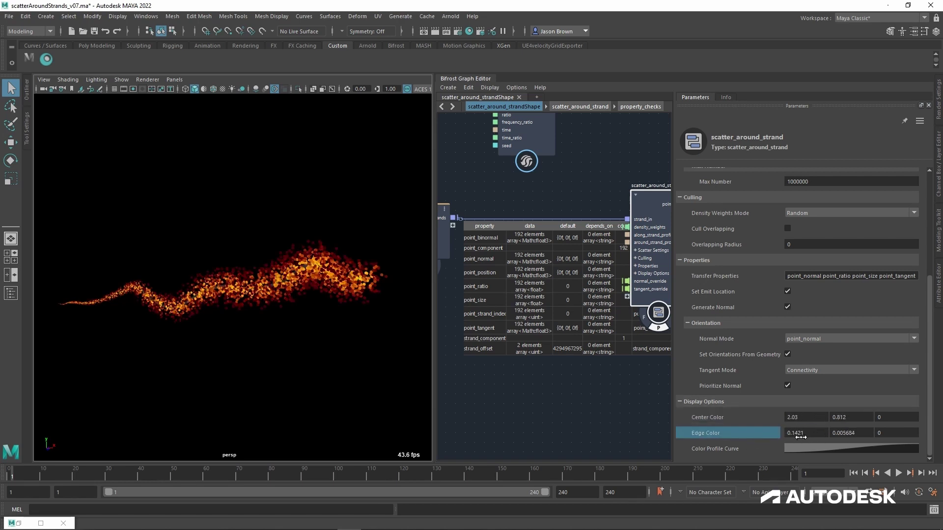
key("ctrl+z")
key("ctrl+z")
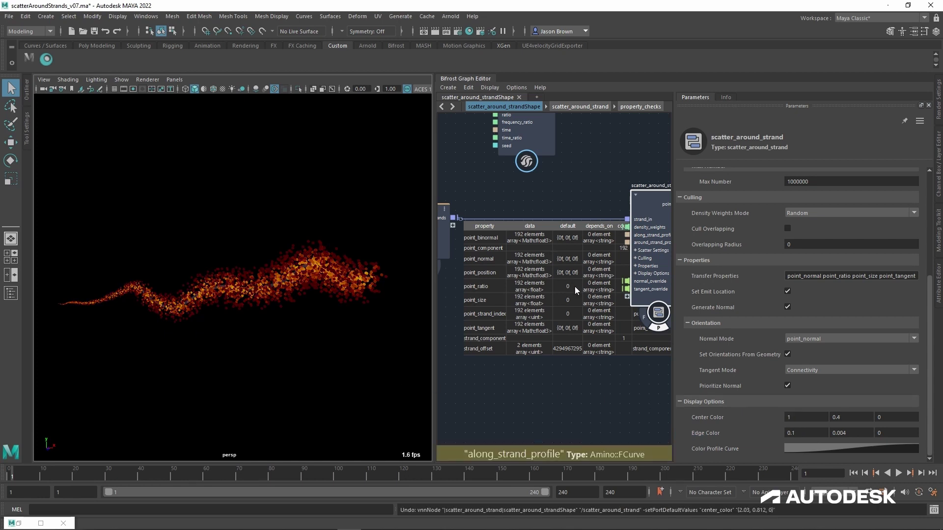
Step: Remove the property table display from the connection between dummy_strand and scatter_around_strand
middle_click_drag(616, 387, 540, 244)
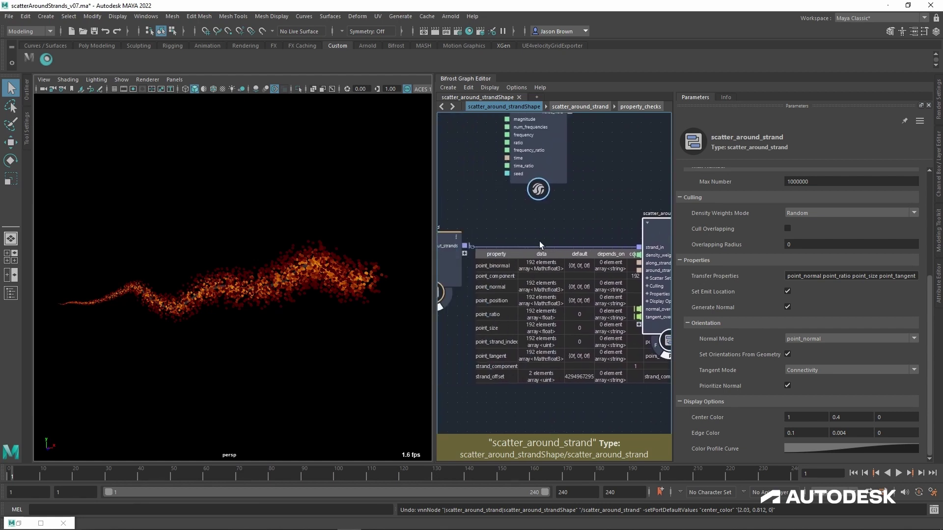
right_click(481, 250)
left_click(491, 252)
scroll(523, 268, "down", 3)
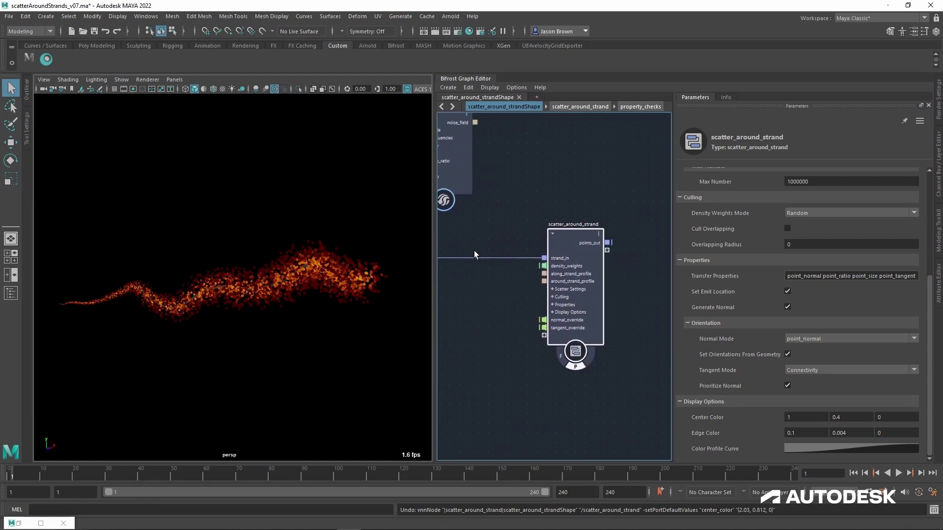
Step: Delete the unused fractal_noise_field node from the graph
middle_click_drag(497, 217, 561, 197)
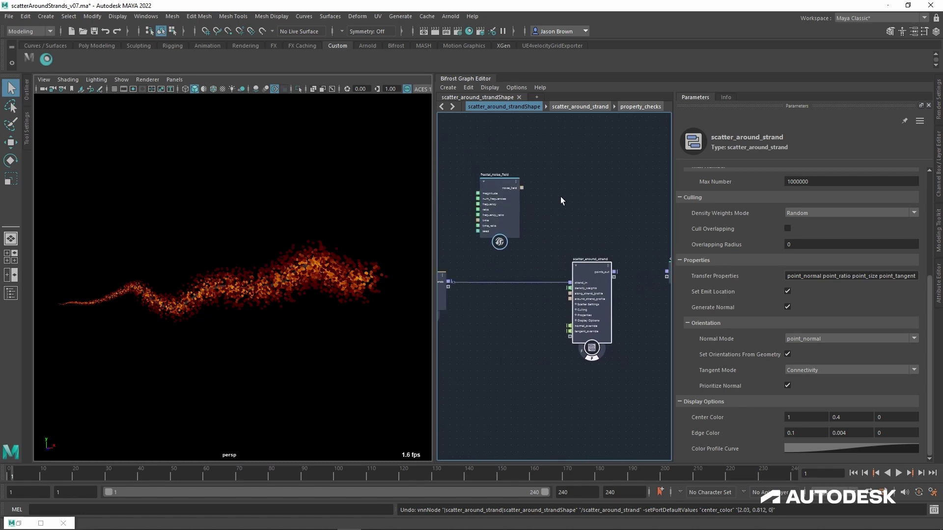
left_click(500, 211)
key("Delete")
key("f")
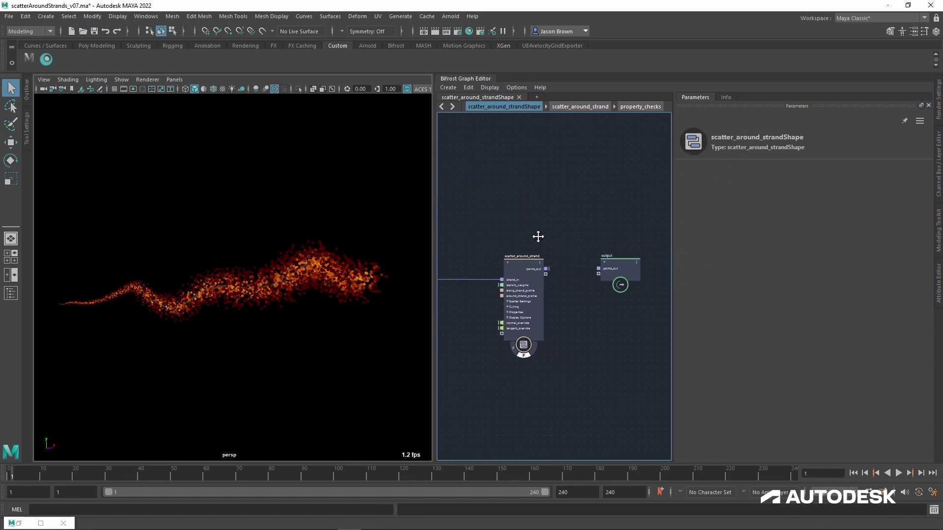
Step: Widen the graph area and set the Center Color of scatter_around_strand to 1, 1, 1
middle_click_drag(537, 236, 511, 233)
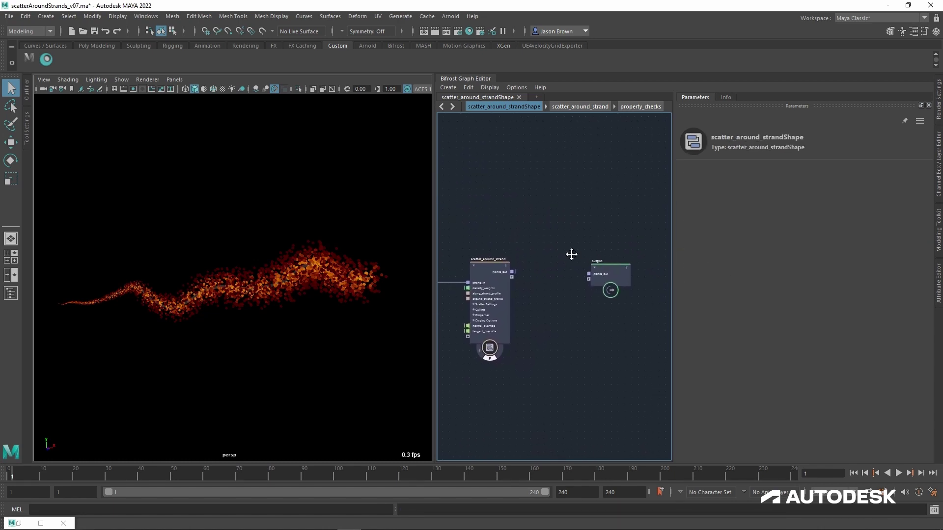
left_click_drag(675, 237, 810, 241)
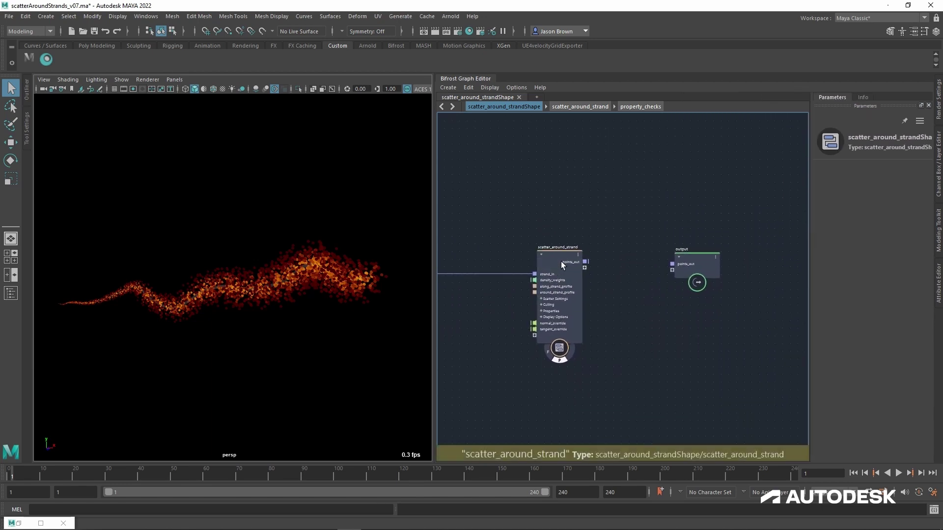
left_click(561, 261)
scroll(850, 381, "down", 5)
scroll(864, 393, "down", 1)
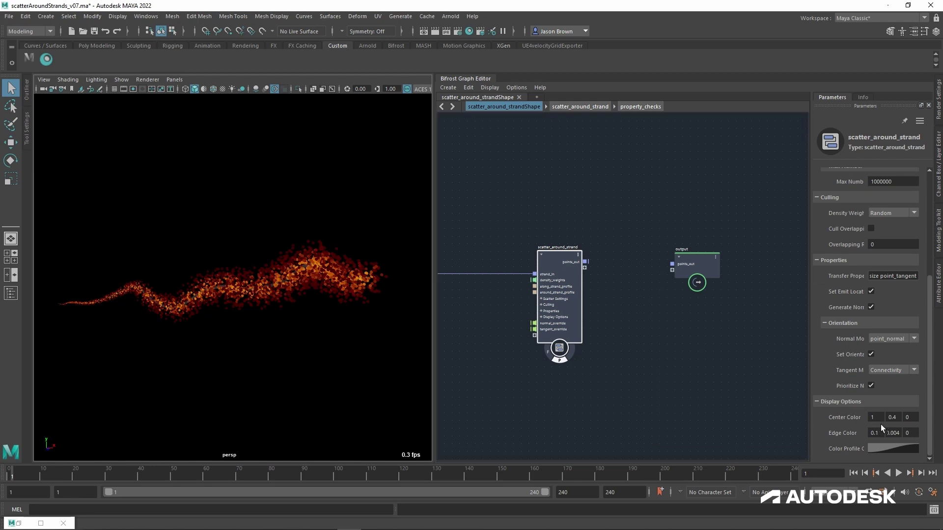
left_click(876, 418)
key("Tab")
type("1")
key("Tab")
type("1")
key("Tab")
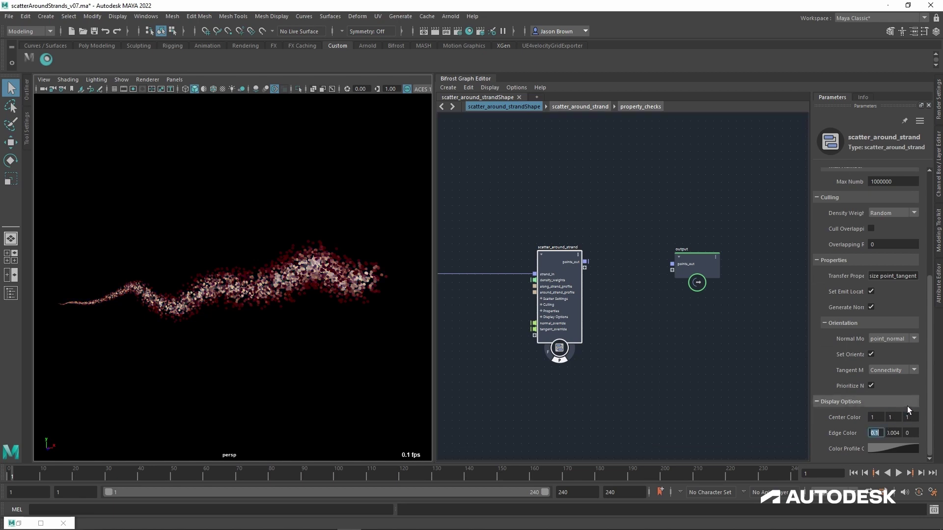
Step: Set the Edge Color of scatter_around_strand to 1, 1, 1
type("1")
key("Tab")
type("1")
key("Tab")
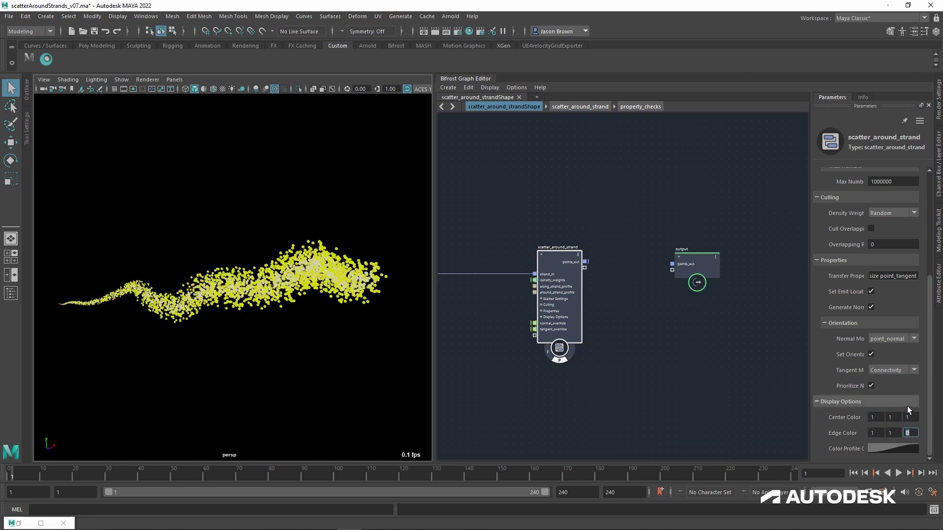
type("1")
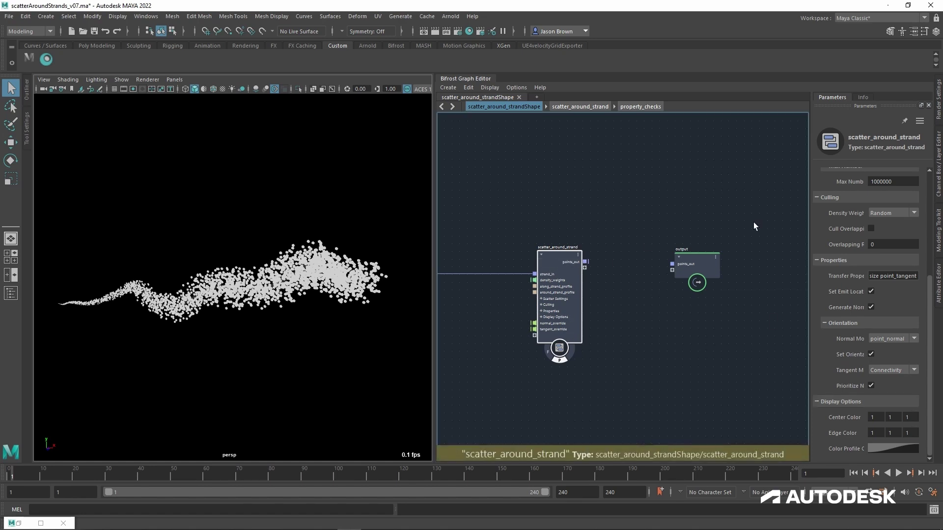
Step: Set the scatter Amount of scatter_around_strand to 300
scroll(863, 230, "up", 5)
double_click(899, 274)
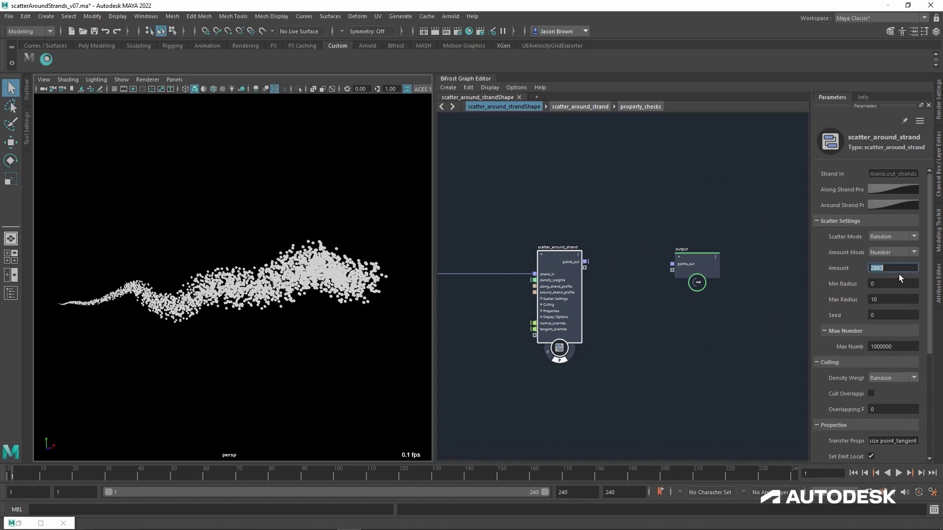
type("300")
key("Return")
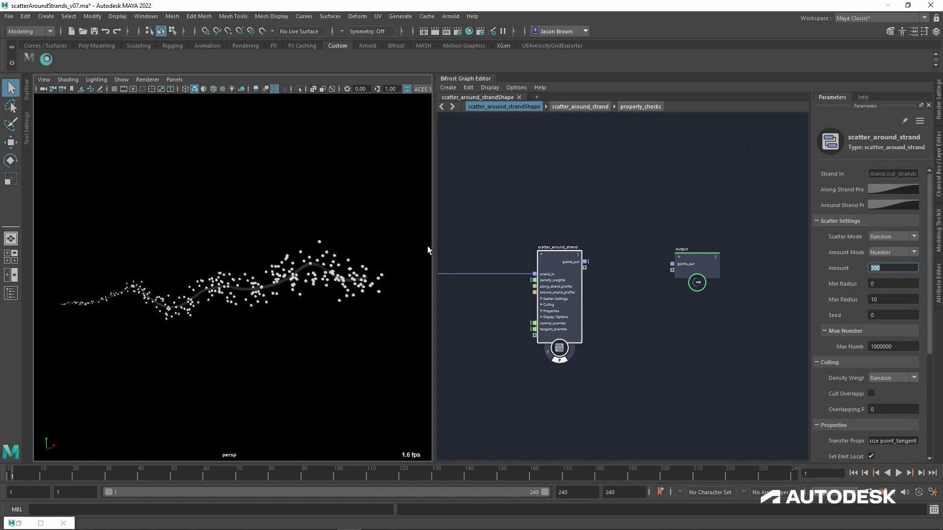
left_click_drag(305, 293, 275, 293, "alt")
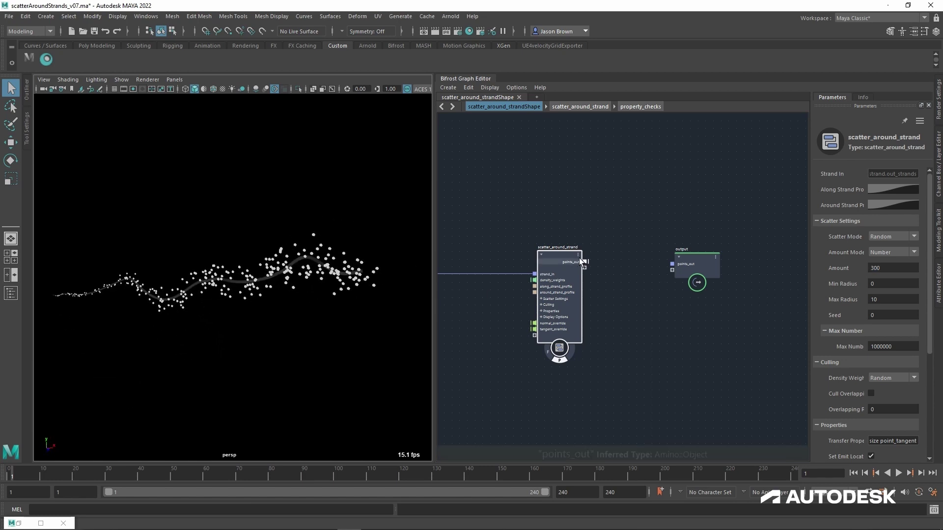
Step: Open the Along Strand Profile in a separate curve editor window and move its end point to position 0.80
left_click(886, 190)
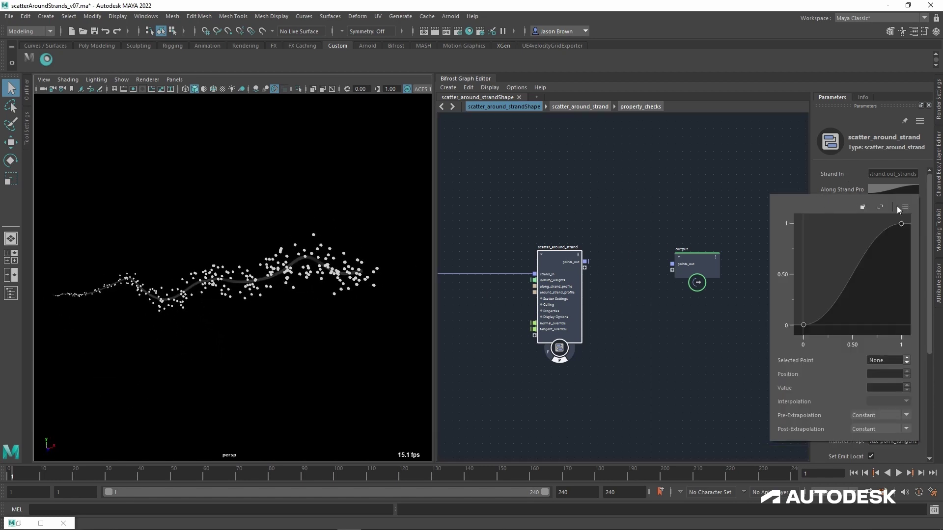
left_click(860, 208)
left_click_drag(555, 84, 533, 37)
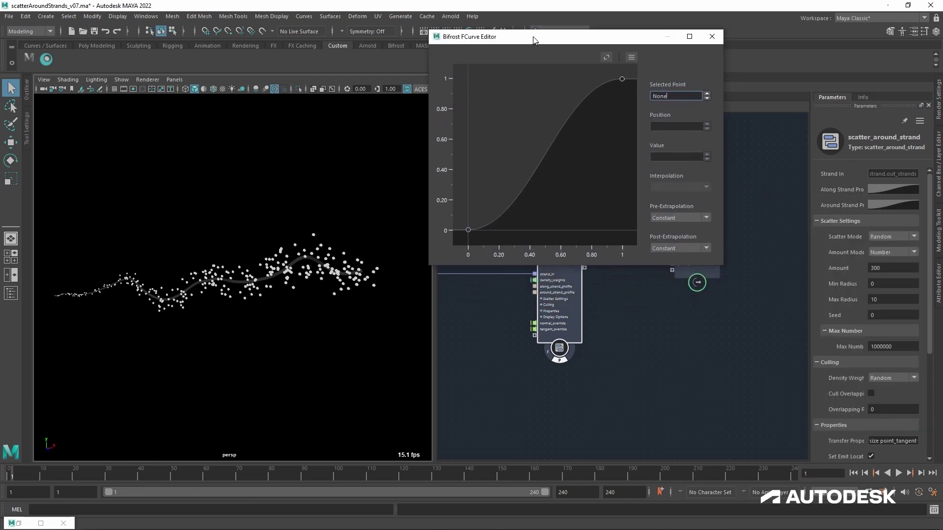
key("a")
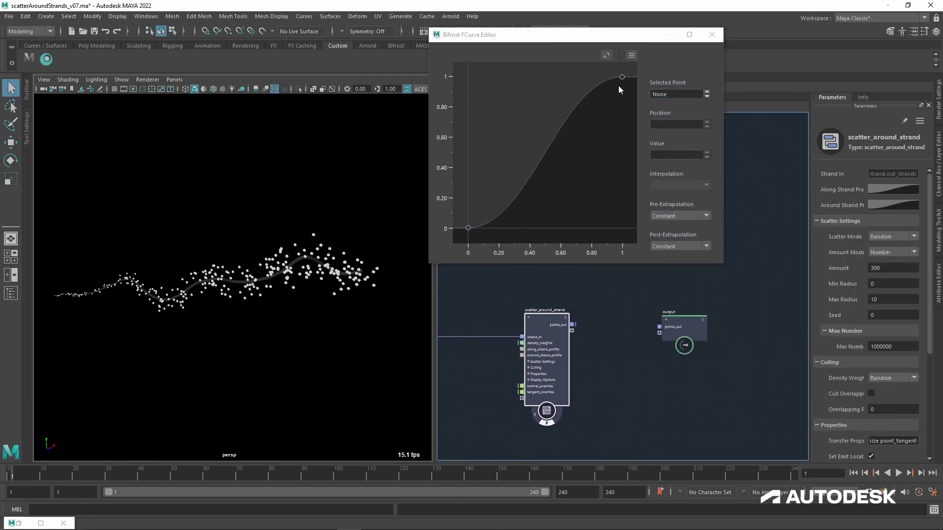
left_click_drag(622, 77, 591, 78)
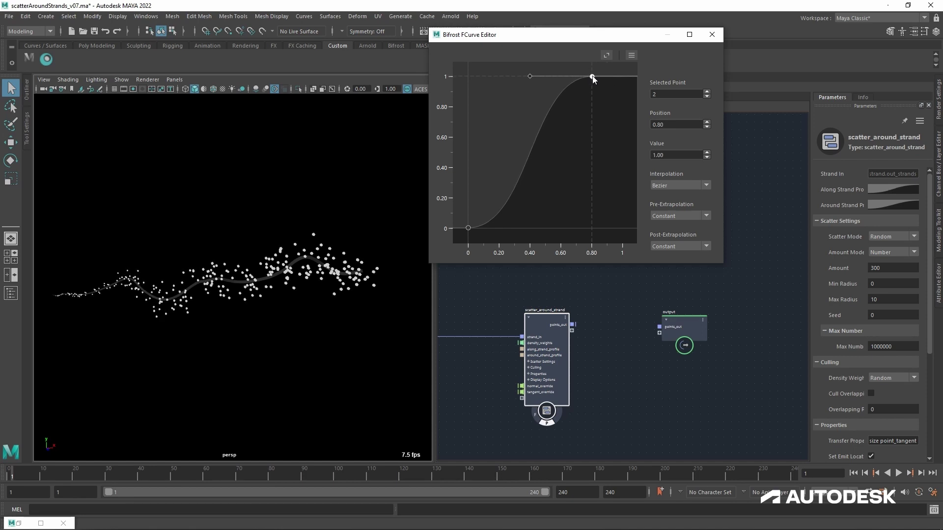
Step: Add a third point to the Along Strand Profile curve at position 1 with value 0
left_click(619, 77)
double_click(680, 129)
type("1")
key("Return")
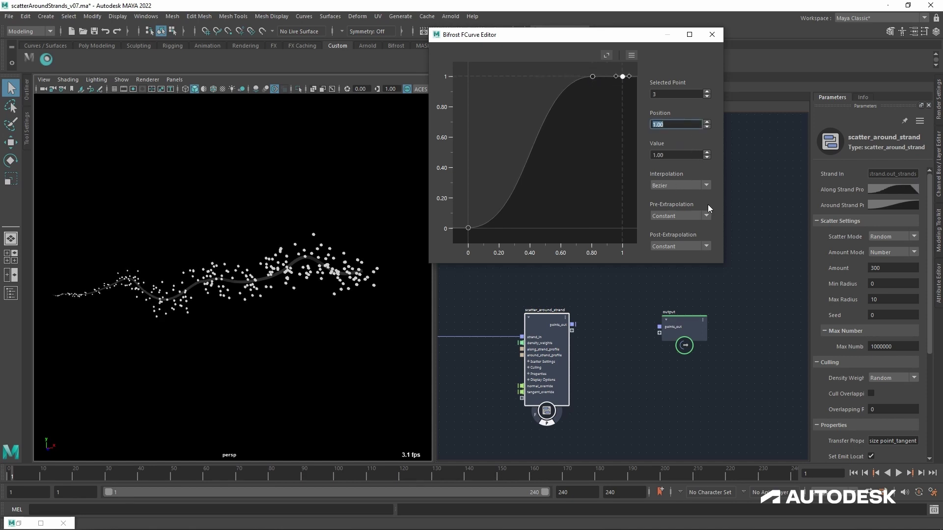
double_click(679, 159)
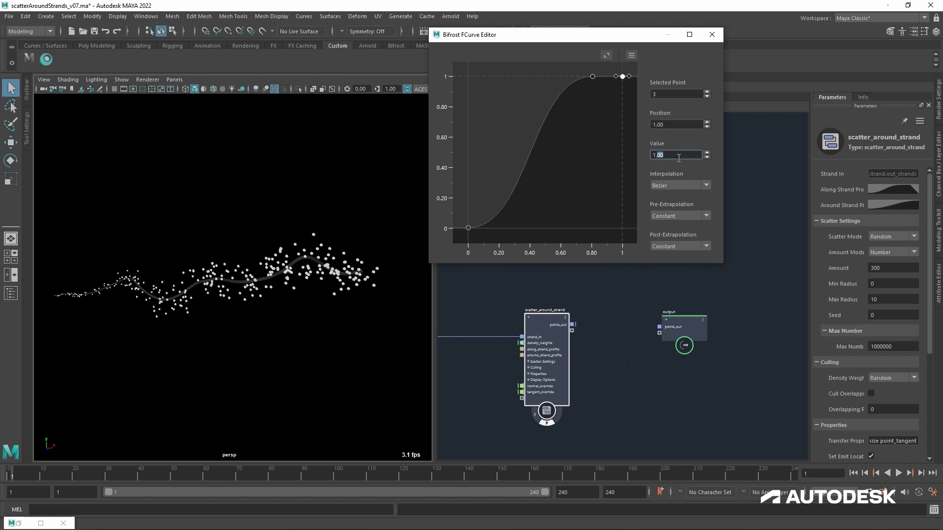
type("0")
key("Return")
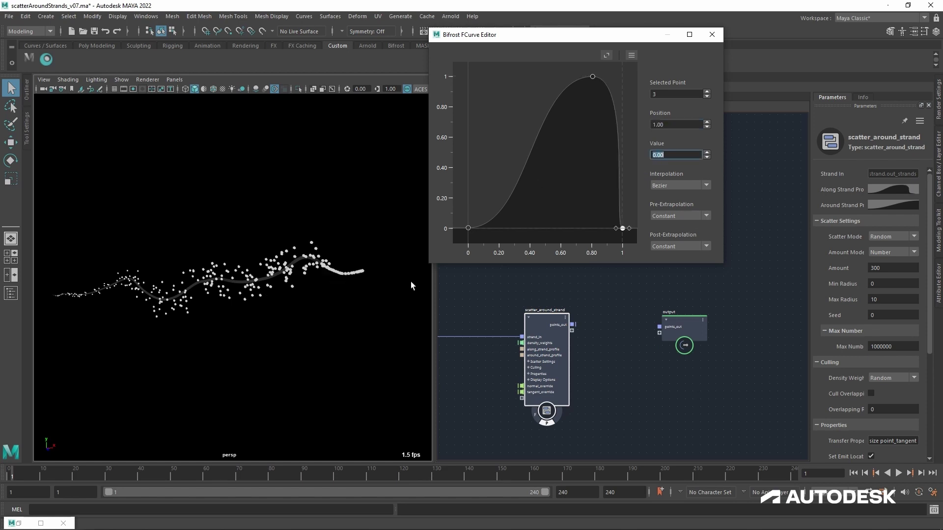
Step: Adjust the tangents of the profile's last two points, move the peak to position 0.89 at value 1, and close the curve editor
left_click_drag(618, 232, 626, 219)
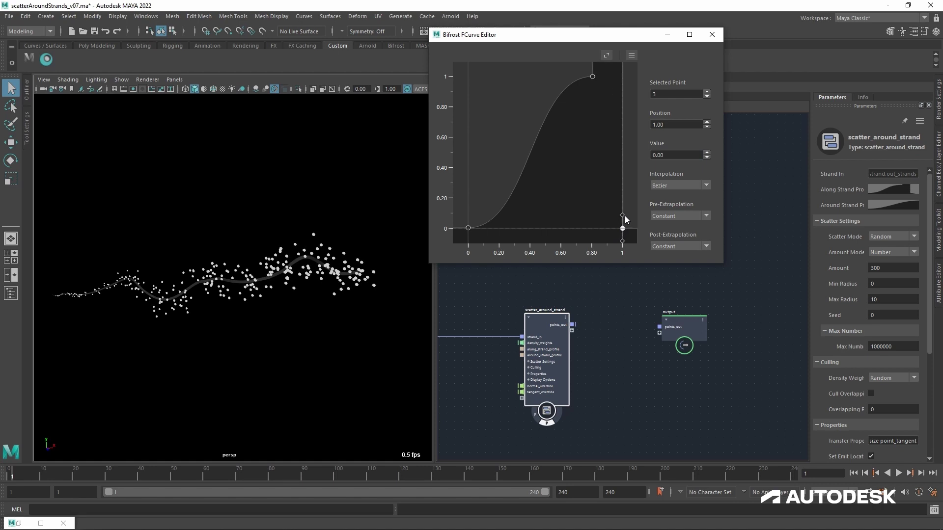
middle_click_drag(593, 106, 590, 121, "alt")
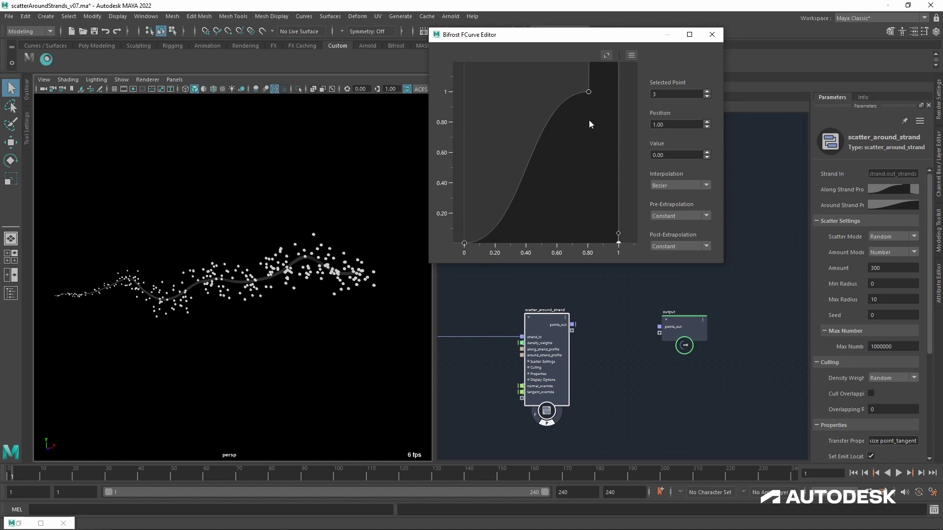
left_click(588, 92)
scroll(595, 121, "down", 2)
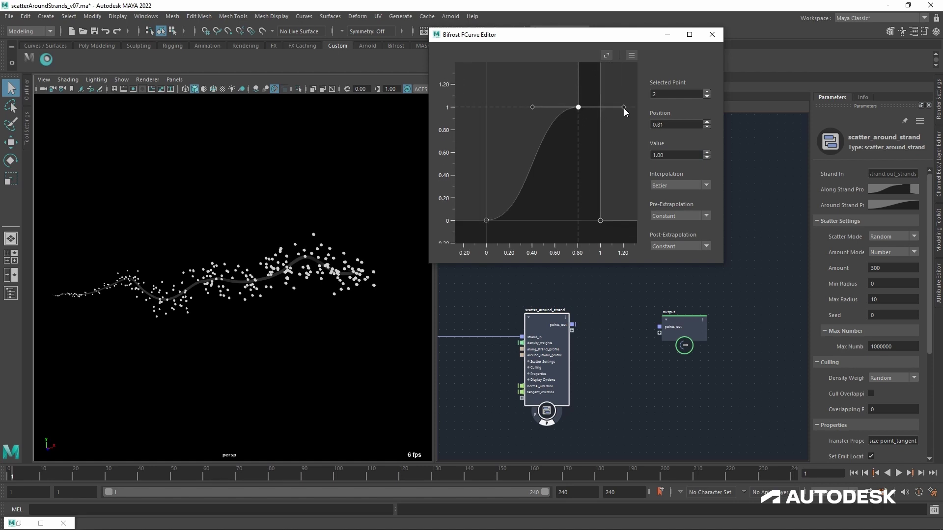
left_click_drag(624, 108, 589, 110)
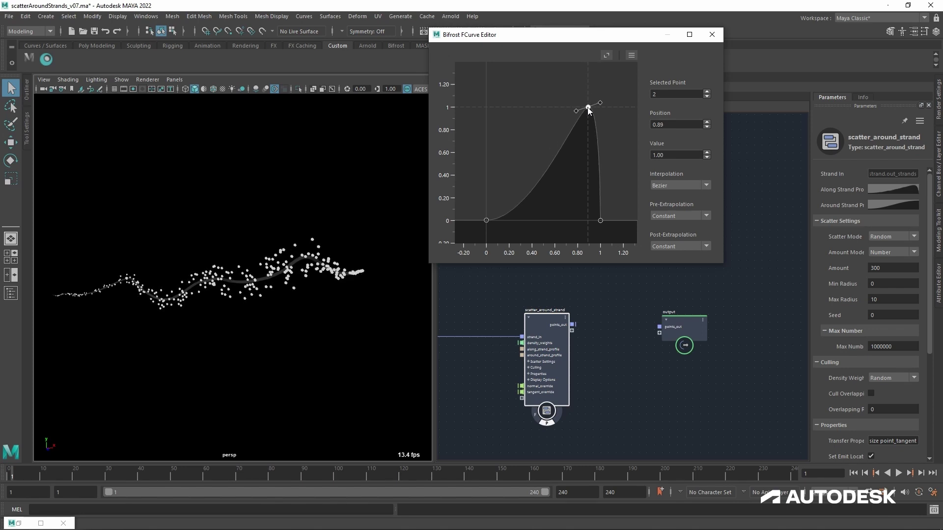
left_click_drag(377, 294, 368, 265, "alt")
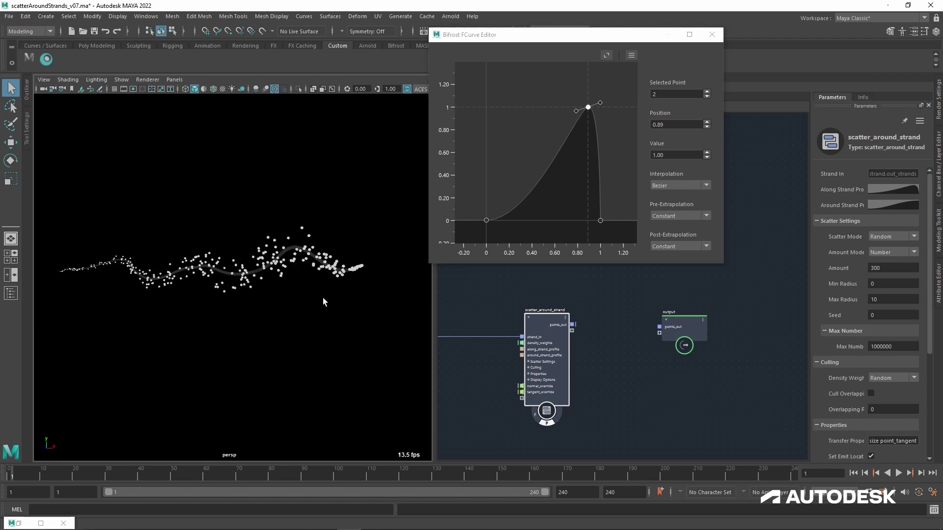
left_click_drag(323, 298, 329, 300, "alt")
right_click_drag(211, 283, 287, 292, "alt")
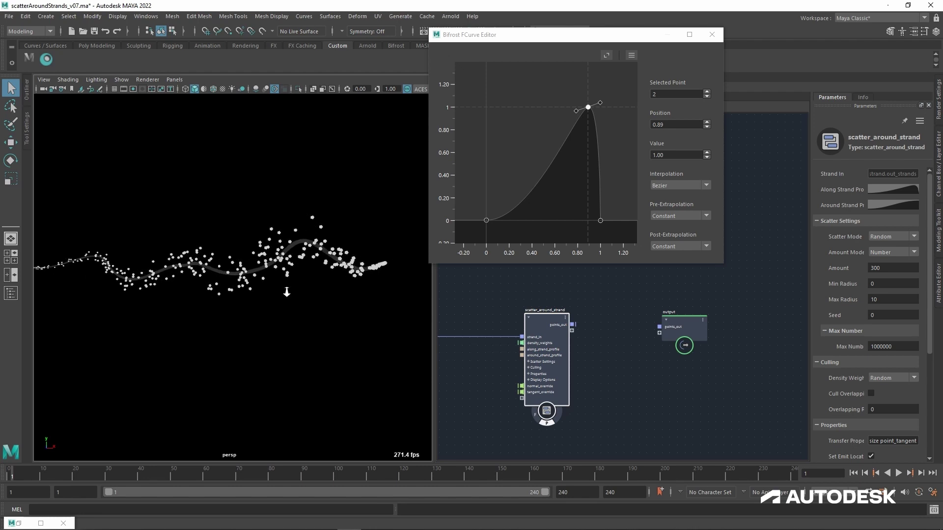
middle_click_drag(496, 366, 516, 369)
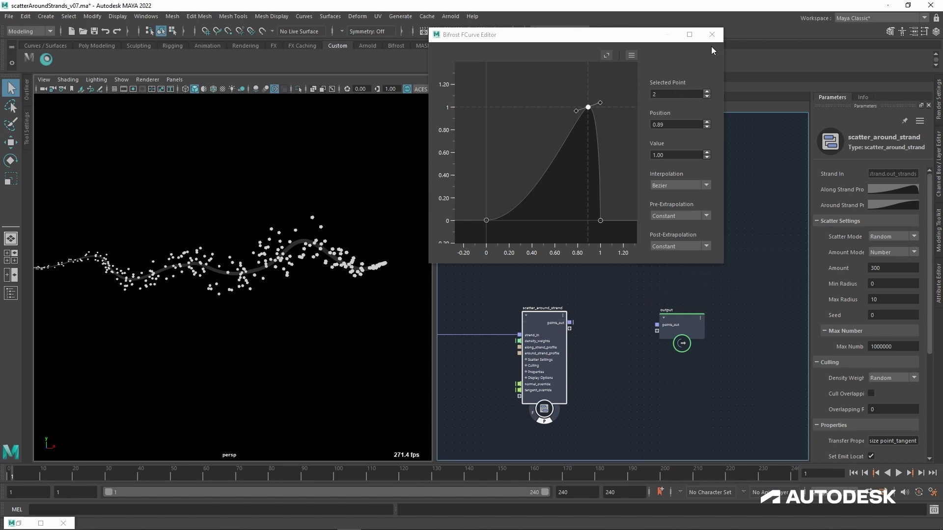
left_click(711, 34)
Step: Add a point_scope node between scatter_around_strand and output, and connect points_out to its point_geo input
middle_click_drag(579, 275, 565, 230)
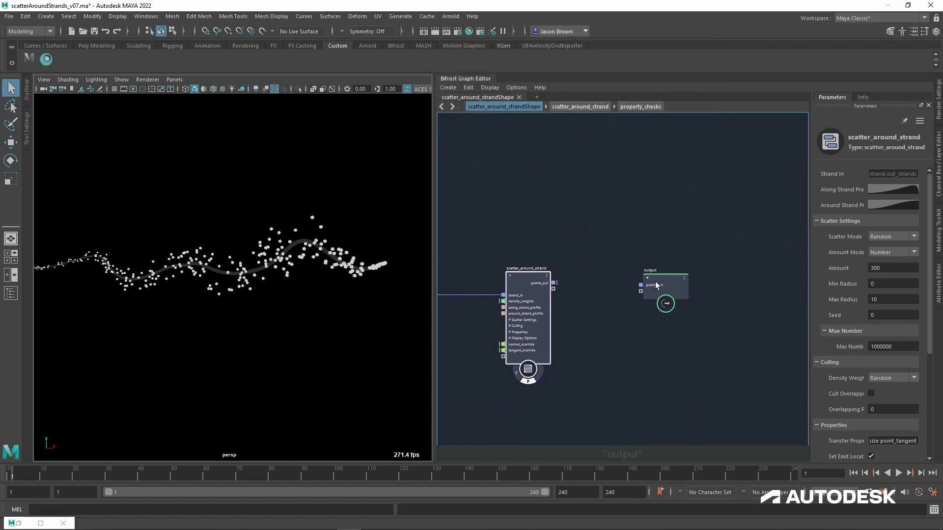
left_click(655, 285)
key("Tab")
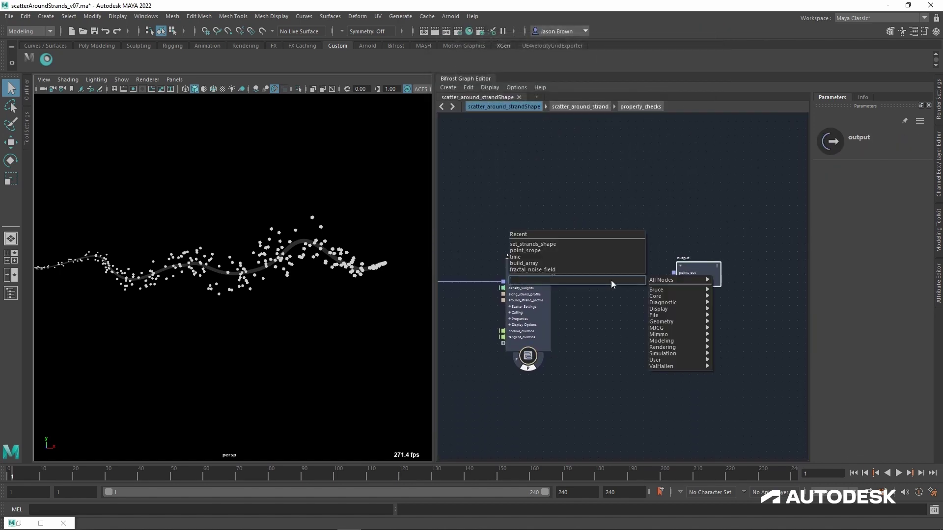
type("point_scope")
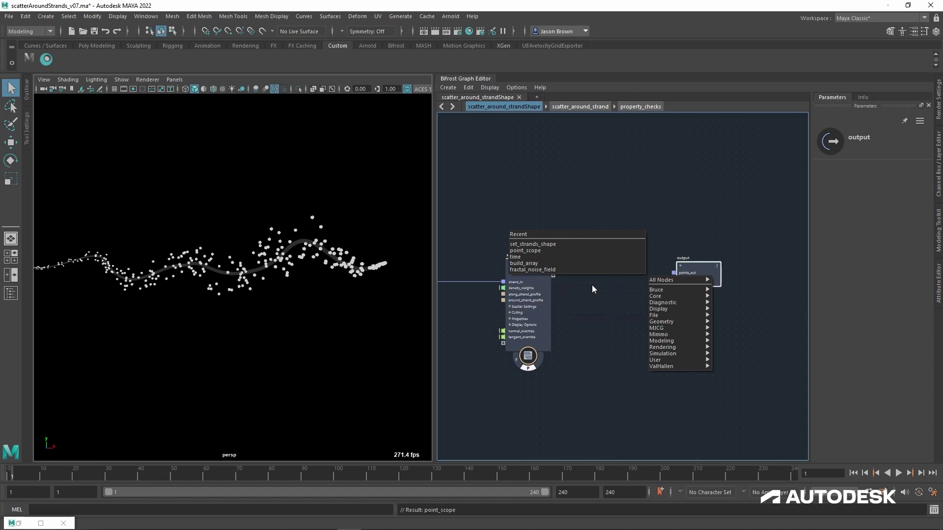
left_click(591, 288)
left_click_drag(554, 270, 580, 284)
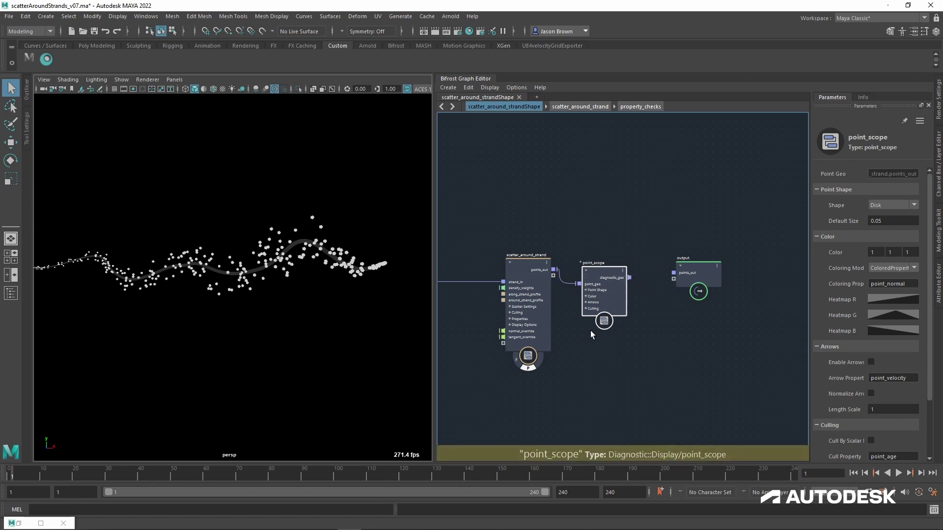
Step: Turn off the viewport display of scatter_around_strand and connect point_scope's diagnostic_geo to a new port on the output node
left_click(595, 391)
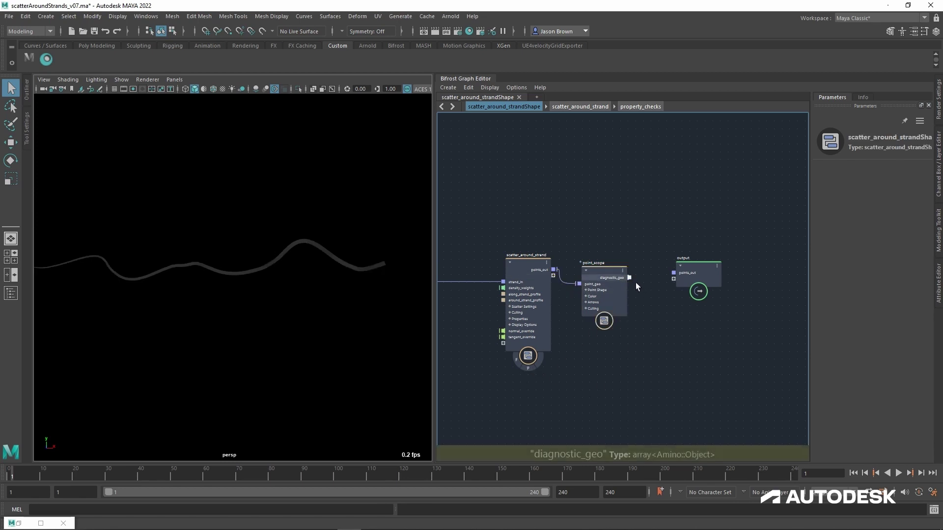
left_click_drag(630, 278, 674, 278)
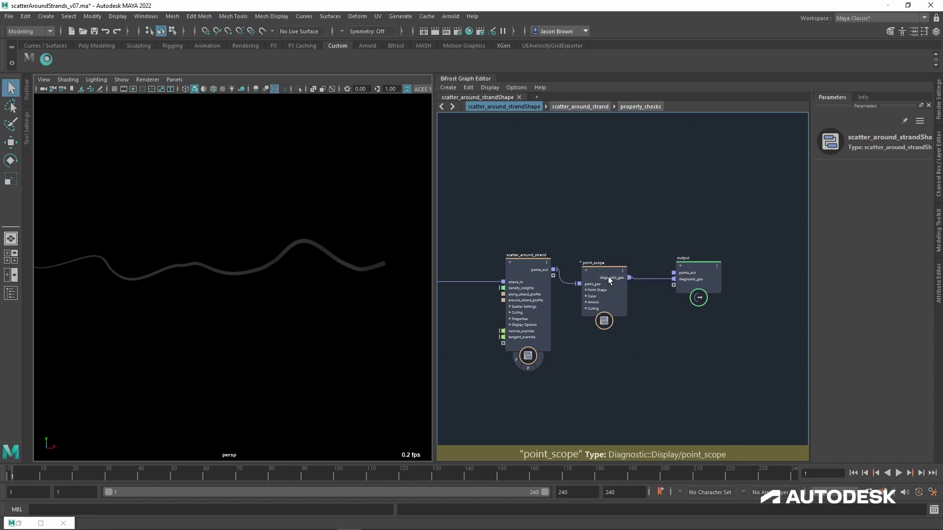
left_click_drag(614, 269, 623, 245)
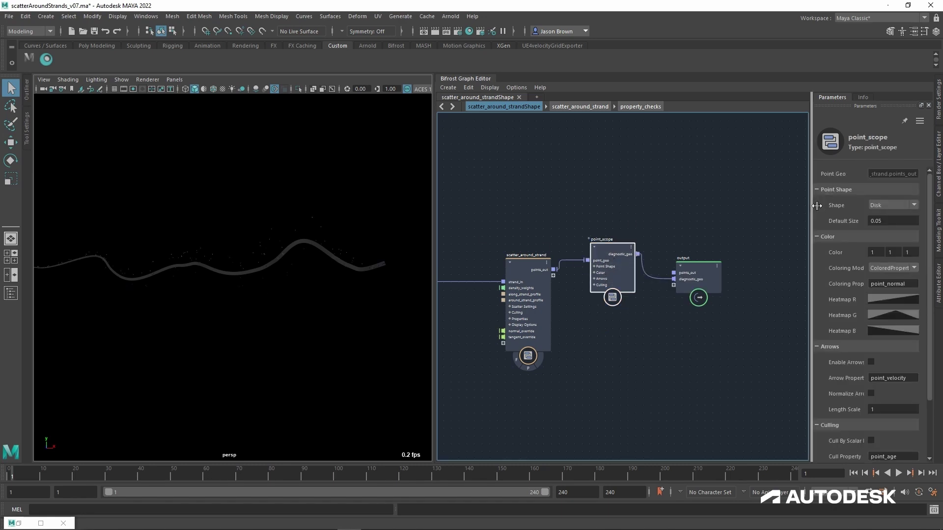
Step: Widen the parameter area and set the Default Size of point_scope to 0.5
left_click_drag(812, 208, 777, 230)
left_click(879, 224)
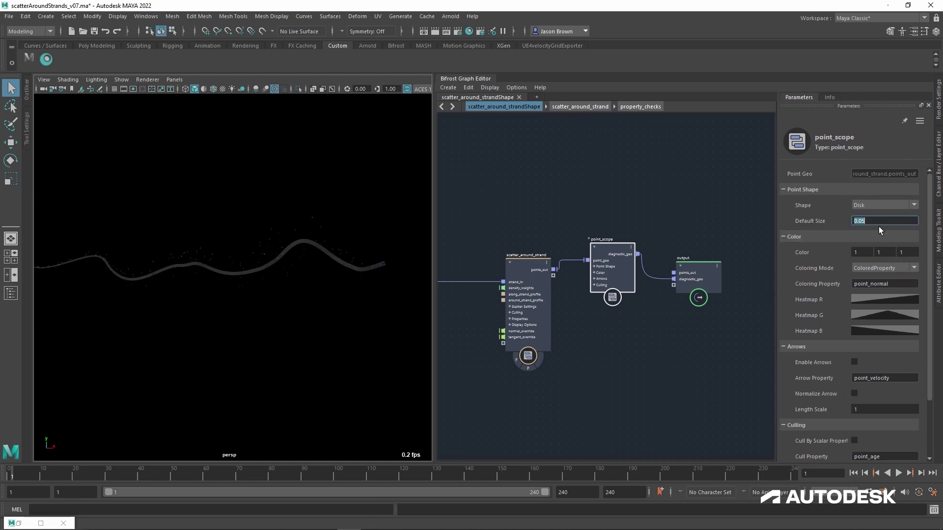
type("0.5")
key("Return")
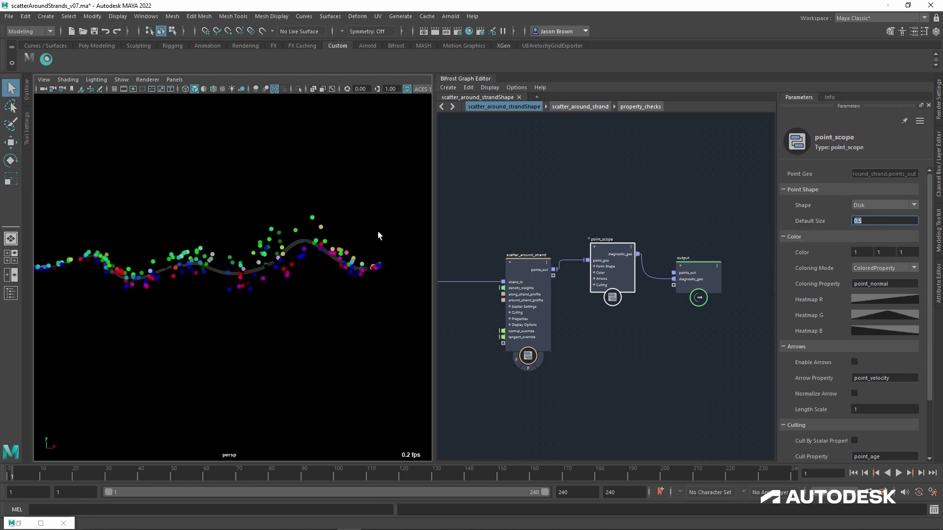
mouse_move(378, 236)
left_mouse_down("alt")
mouse_move(354, 255)
mouse_move(264, 254)
mouse_move(454, 247)
mouse_move(430, 244)
mouse_move(375, 263)
mouse_move(373, 253)
left_mouse_up("alt")
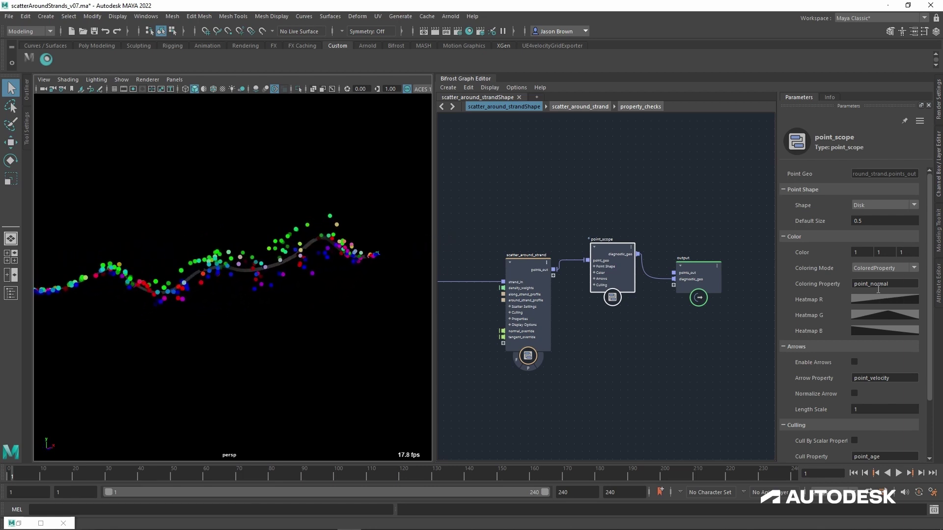
Step: Move scatter_around_strand away from point_scope and set point_scope's Coloring Mode to Color
left_click_drag(871, 289, 907, 289)
left_click_drag(534, 260, 506, 253)
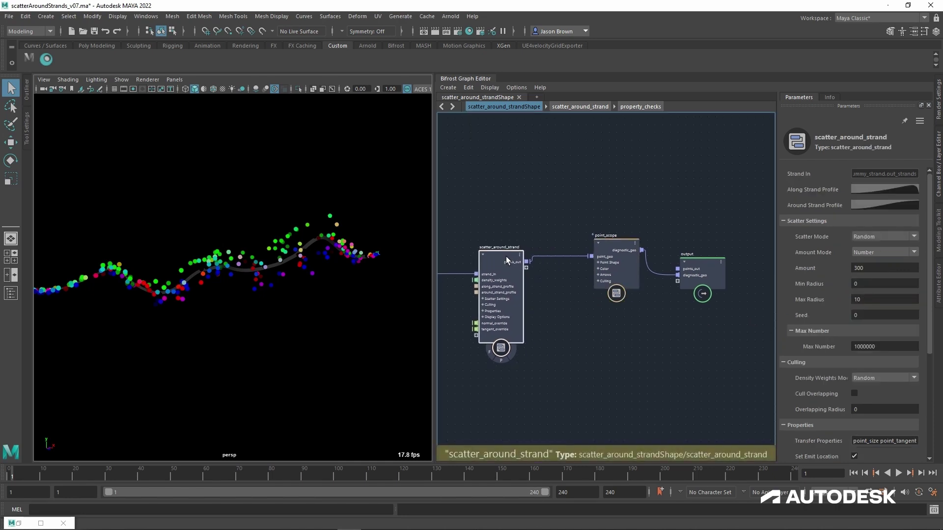
left_click(634, 252)
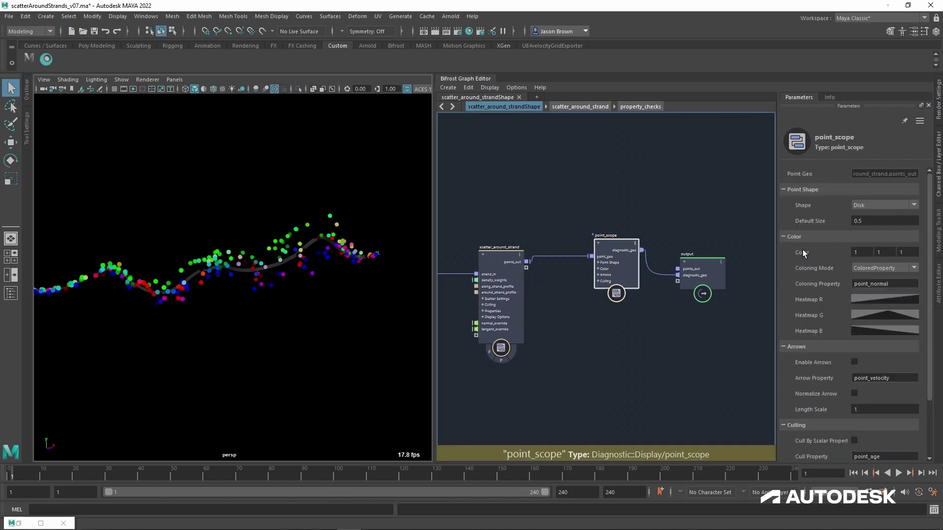
left_click(891, 268)
left_click(874, 277)
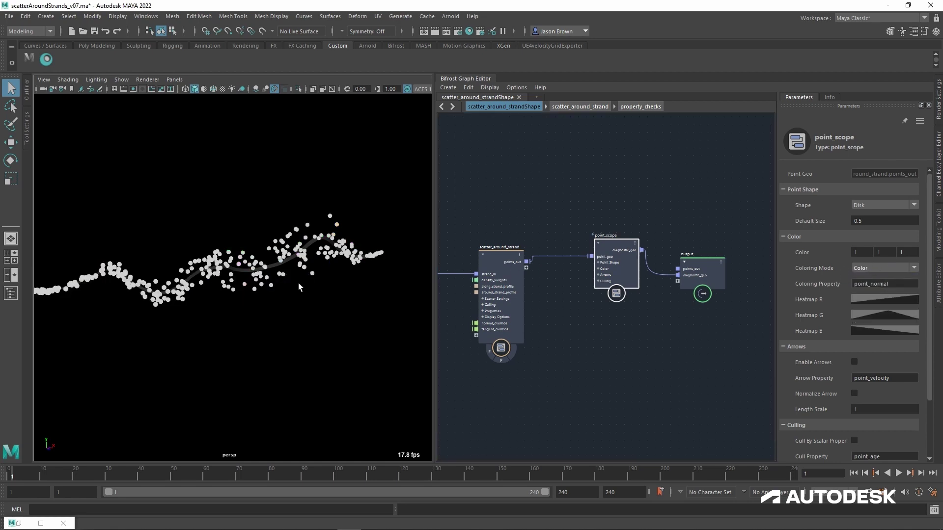
Step: Enable arrows on point_scope, set the Arrow Property to point_normal and raise the Length Scale to 4.693
scroll(843, 364, "down", 5)
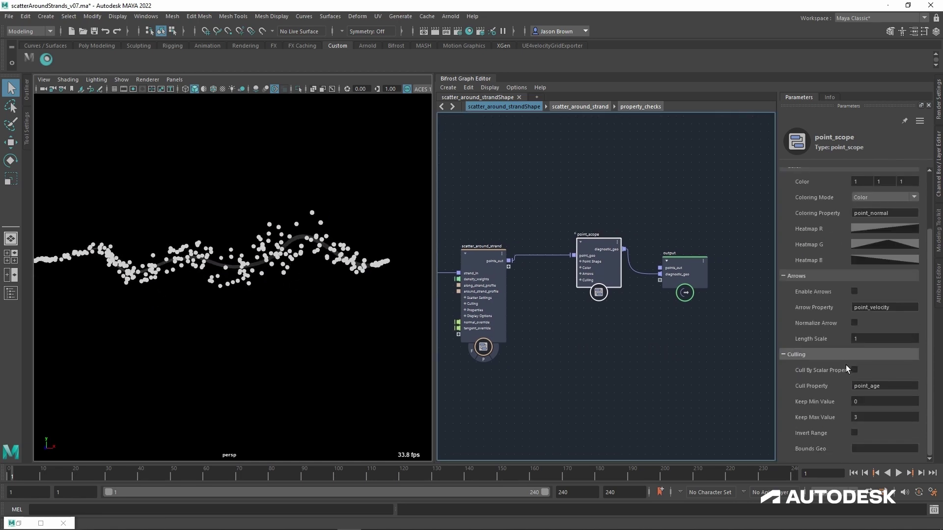
left_click(855, 291)
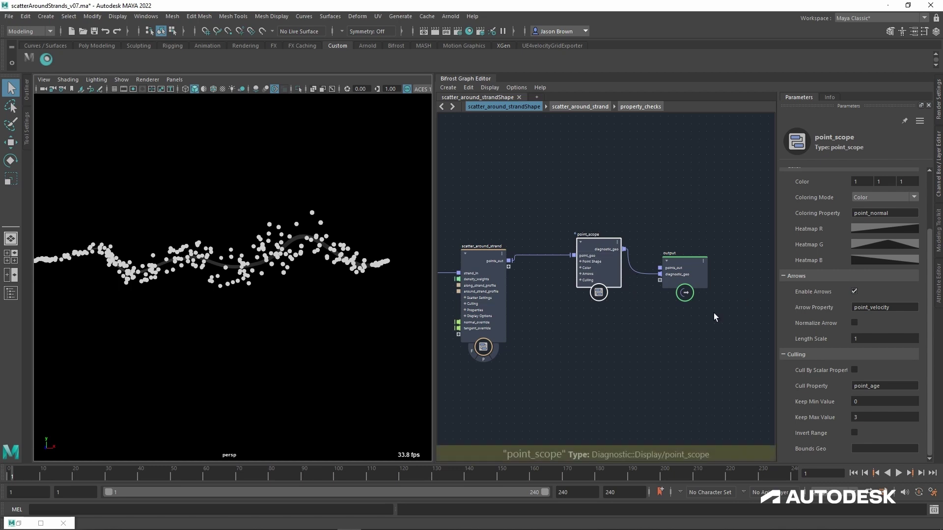
left_click_drag(871, 308, 928, 311)
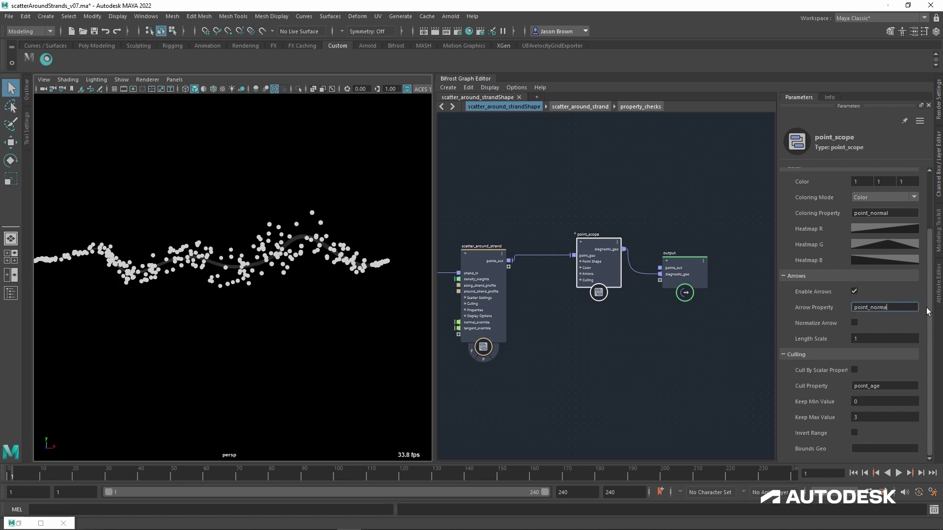
key("Return")
left_click_drag(826, 342, 942, 343)
Step: Set the Amount of scatter_around_strand to 30 and examine the normal arrows around the strand
left_click_drag(196, 324, 248, 328, "alt")
scroll(249, 328, "up", 10)
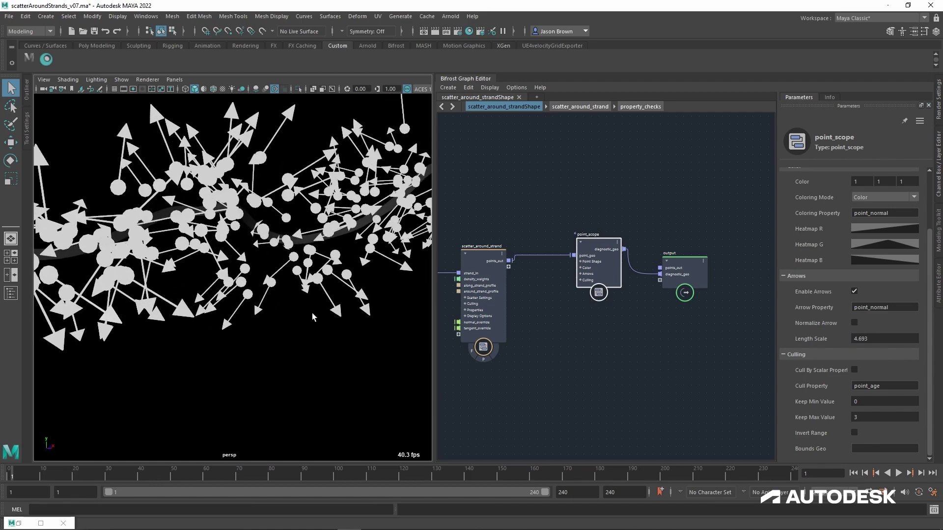
scroll(285, 307, "down", 5)
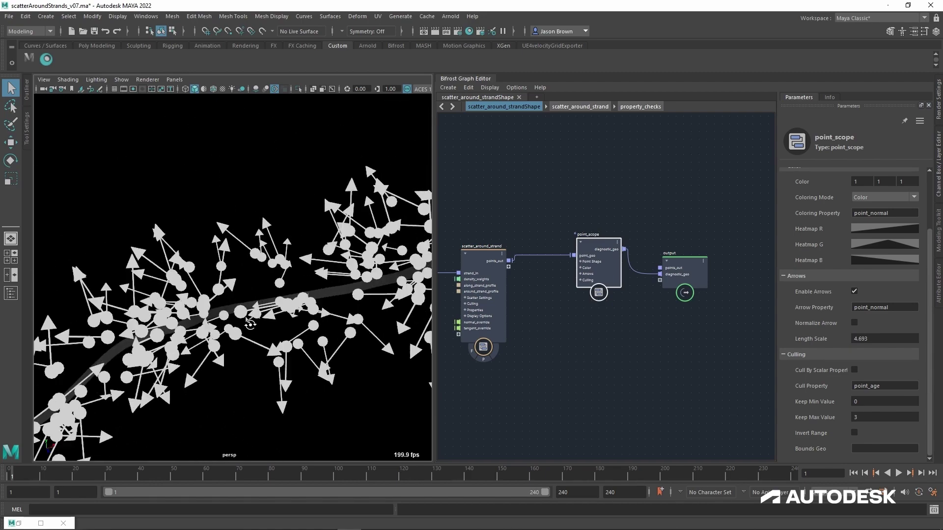
left_click(486, 262)
left_click(884, 269)
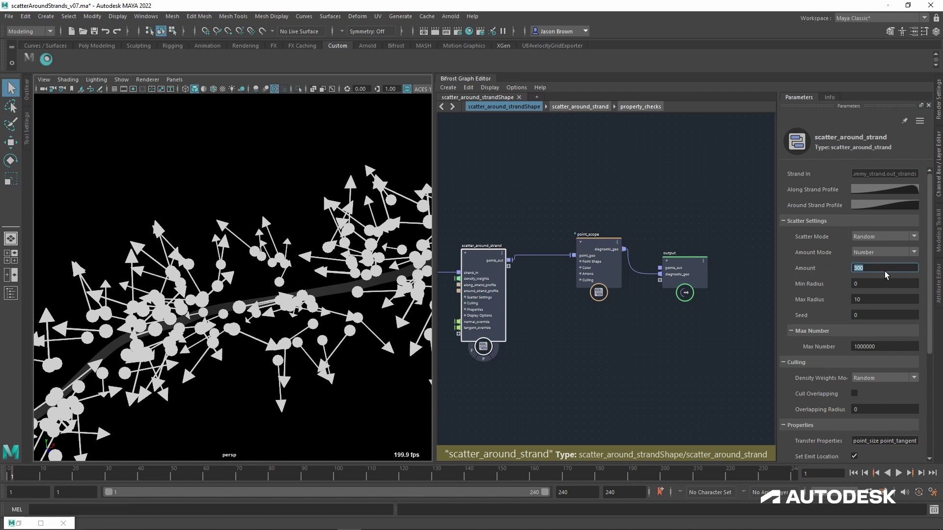
type("30")
key("Return")
scroll(232, 287, "up", 5)
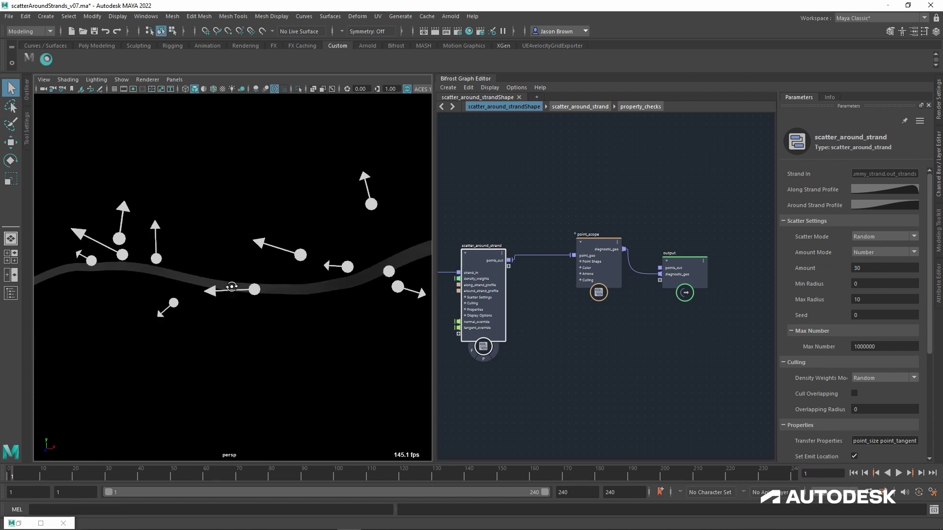
left_click_drag(232, 287, 203, 285, "alt")
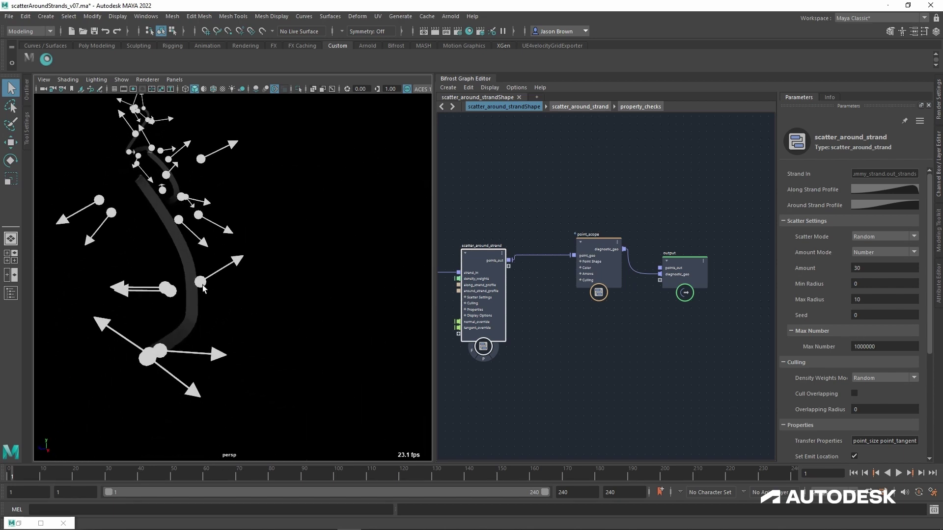
left_click_drag(225, 333, 177, 373, "alt")
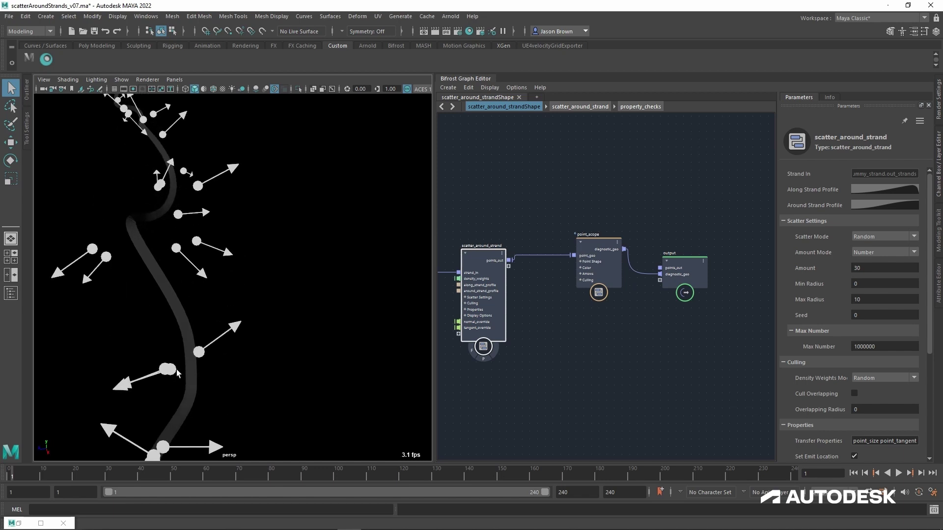
left_click_drag(207, 337, 226, 282, "alt")
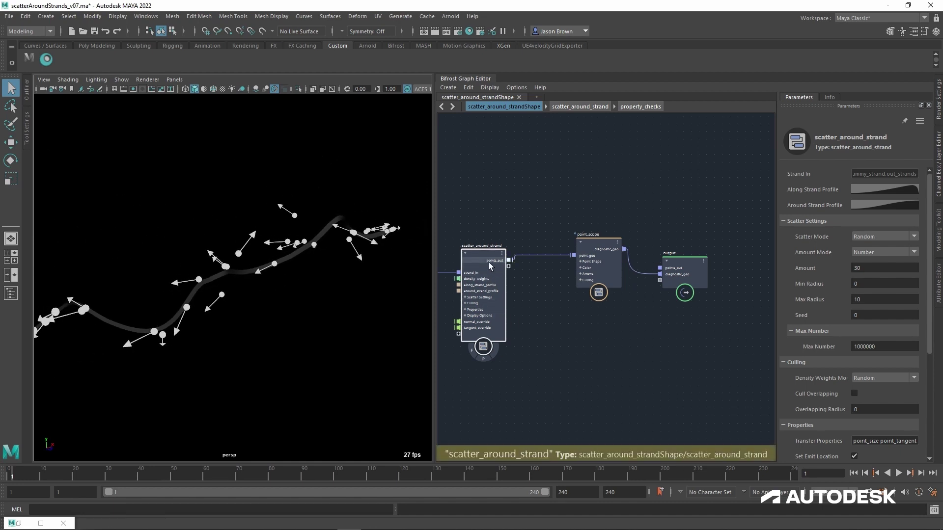
Step: Turn off Generate Normal on scatter_around_strand and look at the arrow directions along the strand
scroll(874, 386, "down", 5)
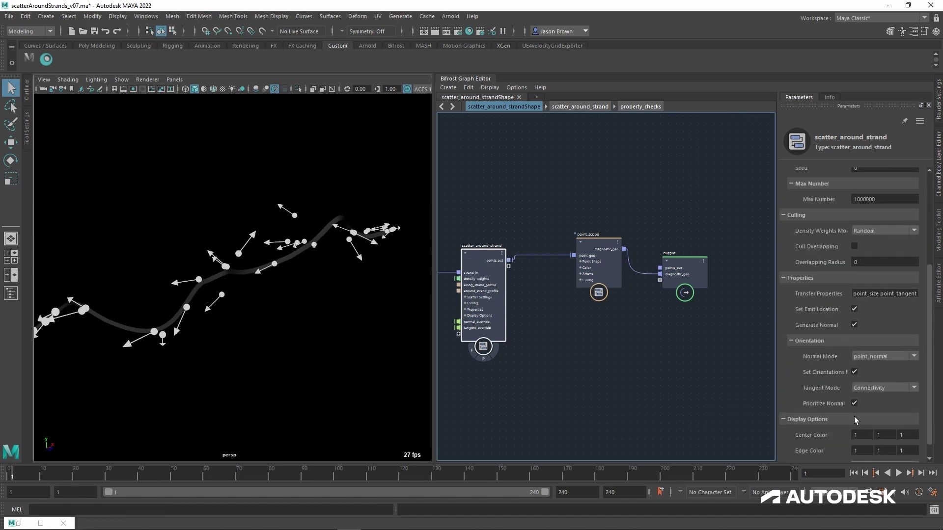
scroll(860, 408, "up", 1)
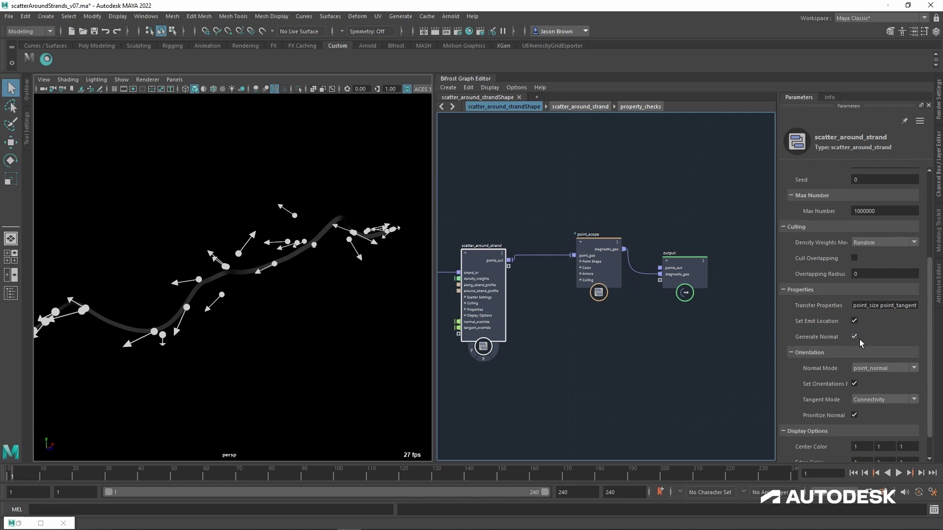
left_click(855, 337)
left_click_drag(423, 369, 319, 317, "alt")
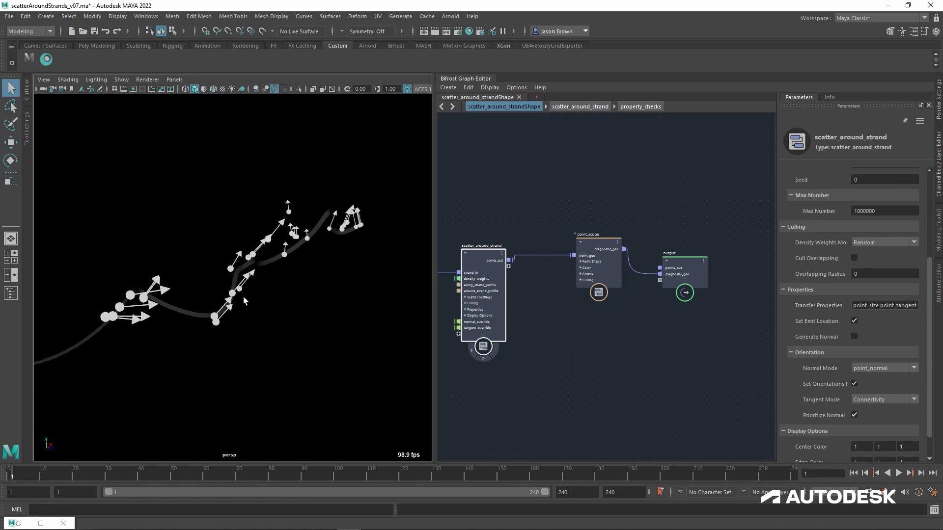
mouse_move(243, 296)
left_mouse_down("alt")
mouse_move(189, 320)
mouse_move(215, 312)
mouse_move(193, 337)
mouse_move(233, 353)
mouse_move(105, 342)
mouse_move(137, 326)
mouse_move(217, 357)
mouse_move(319, 331)
left_mouse_up("alt")
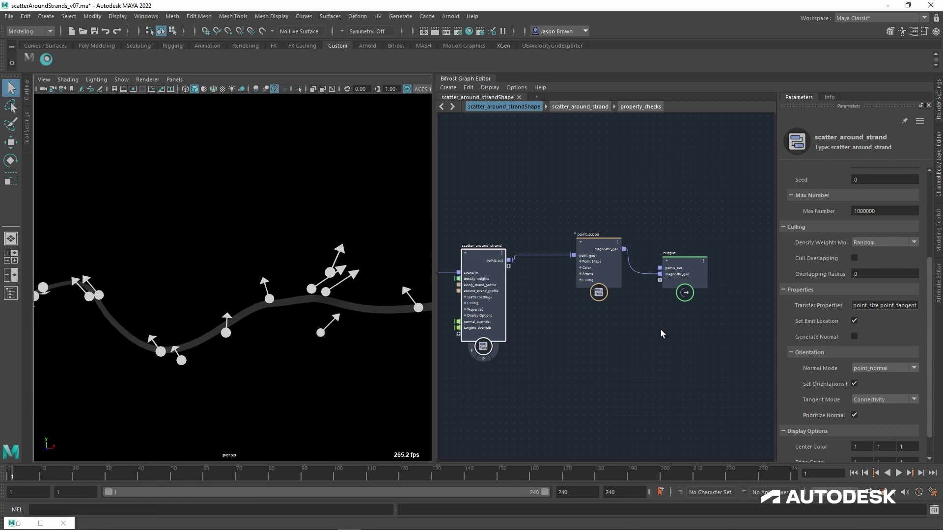
Step: Turn Generate Normal back on for scatter_around_strand and check the arrows again
scroll(311, 292, "down", 2)
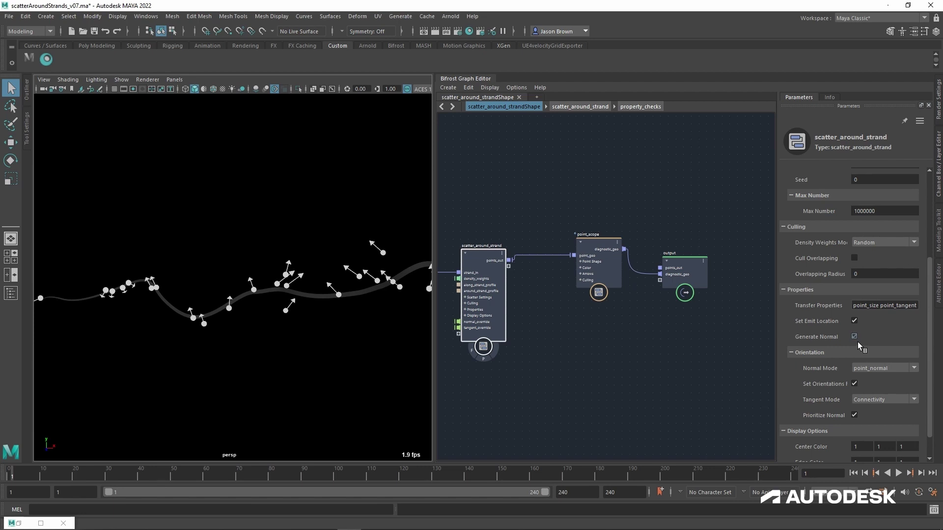
left_click_drag(284, 342, 254, 334, "alt")
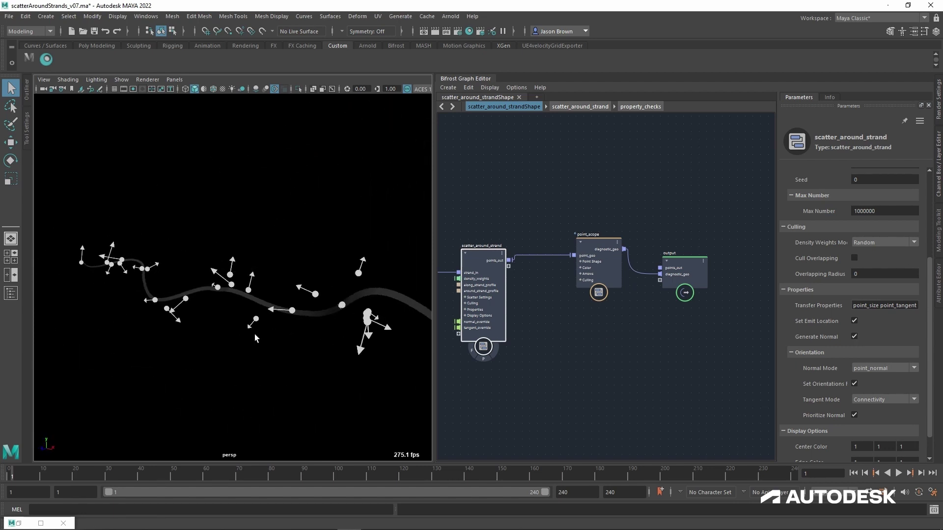
middle_click_drag(255, 334, 295, 332, "alt")
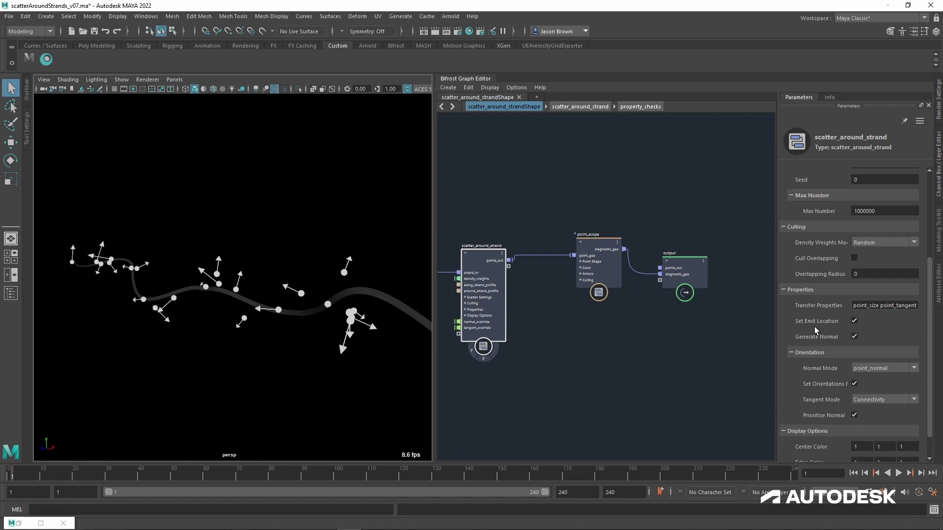
left_click_drag(337, 352, 353, 339, "alt")
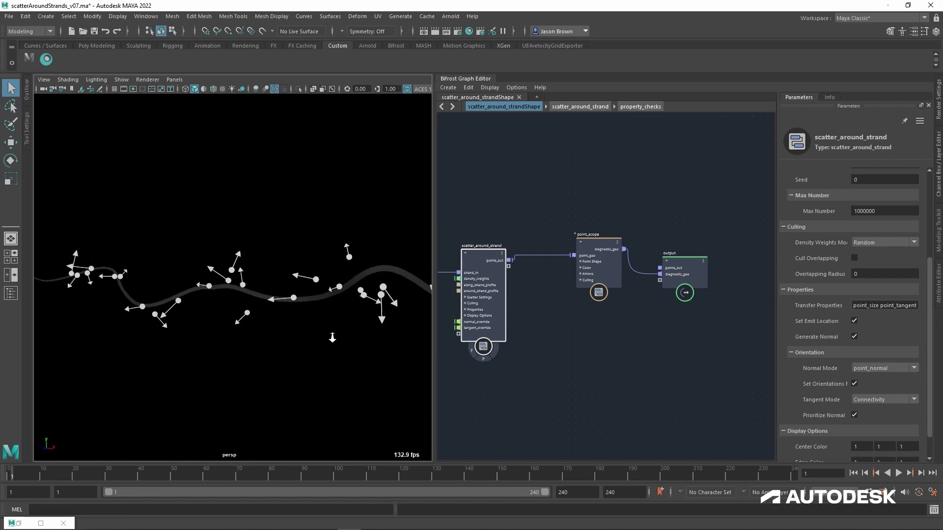
Step: Duplicate point_scope while keeping its input connection from scatter_around_strand's points_out
left_click(698, 276)
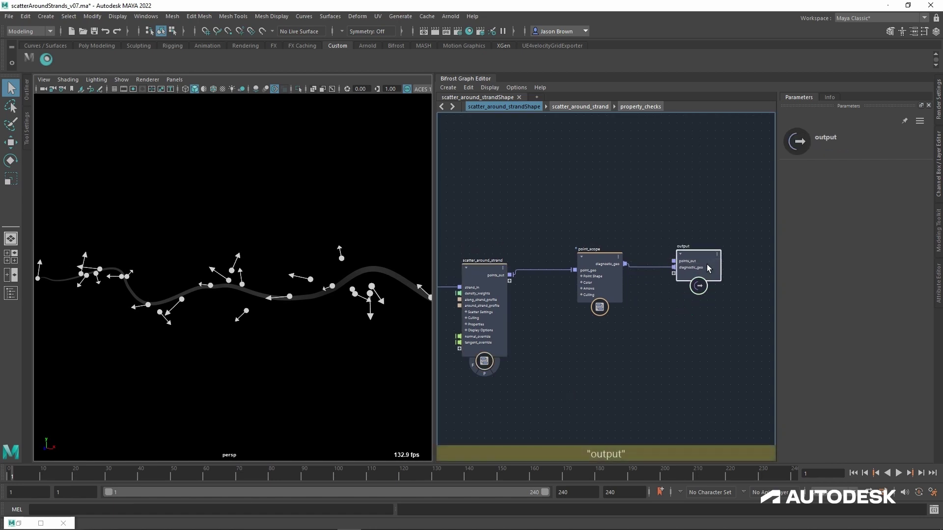
left_click(597, 256)
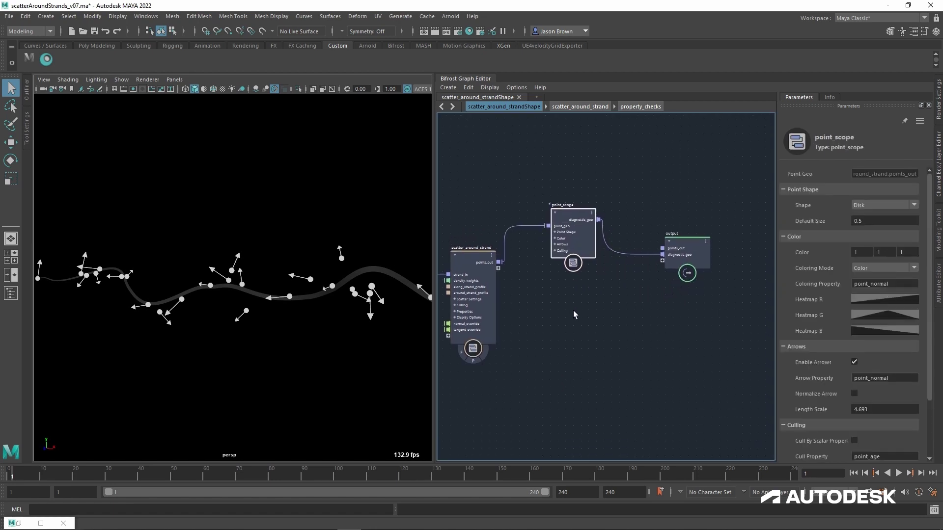
key("ctrl+shift+d")
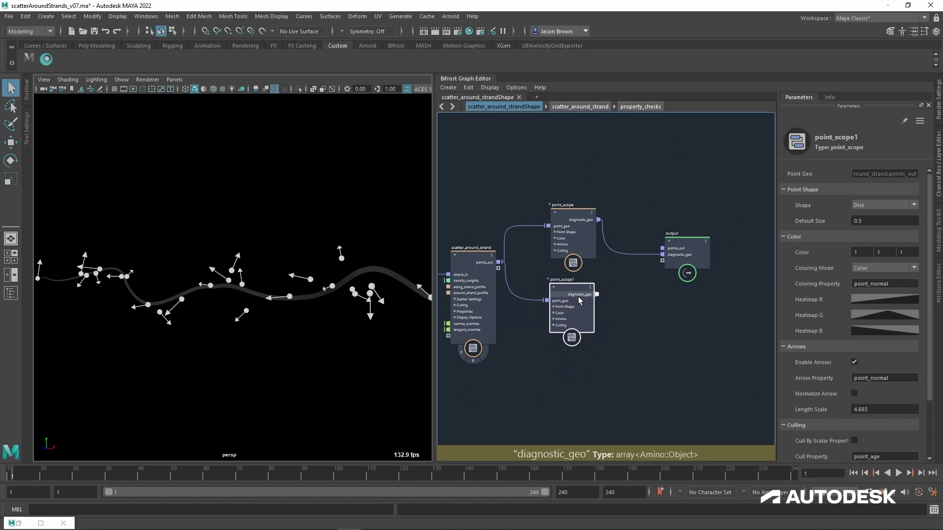
Step: Set the duplicated point_scope's Color to 0, 1, 0 and its Default Size to 0.25
left_click(862, 252)
type("0")
key("Tab")
key("Tab")
type("0")
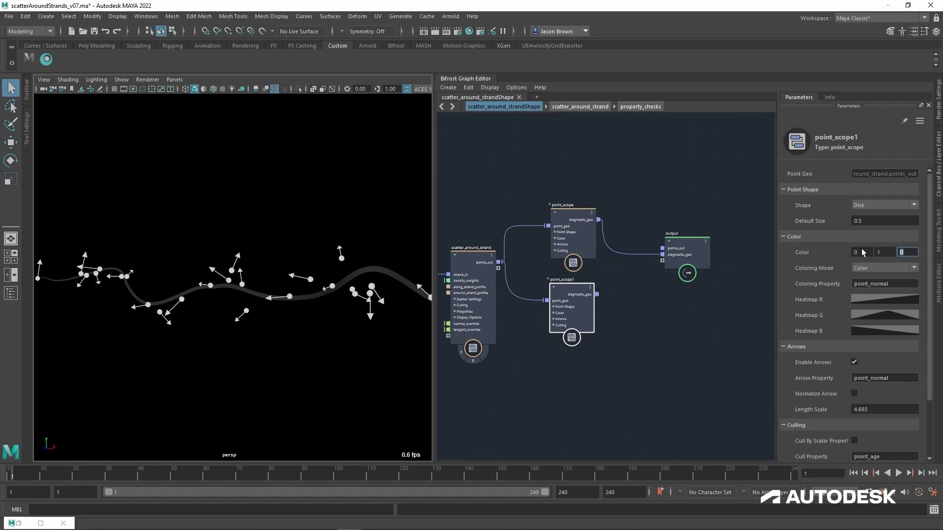
type("0.25")
key("Return")
Step: Connect the duplicate's diagnostic_geo to a new port on the output node and set its Arrow Property to point_tangent
middle_click_drag(629, 318, 625, 306)
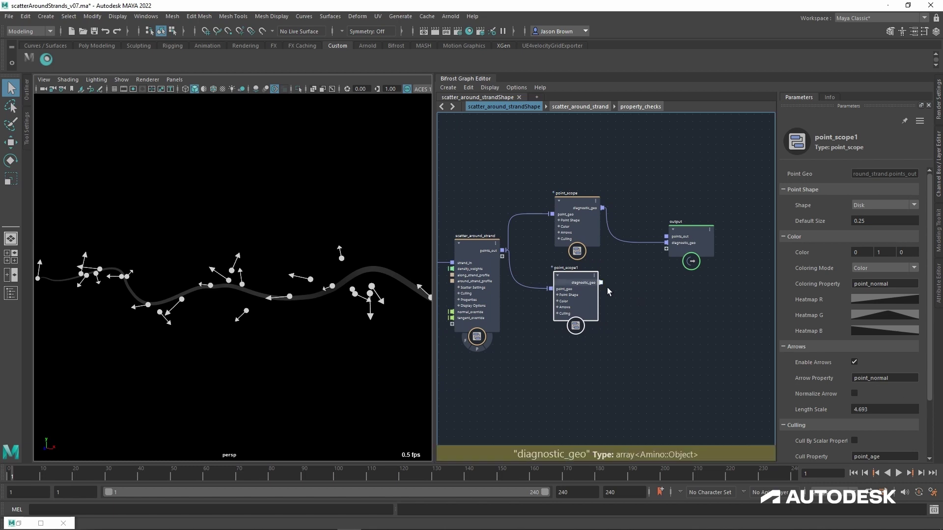
left_click_drag(601, 283, 667, 249)
scroll(888, 400, "down", 3)
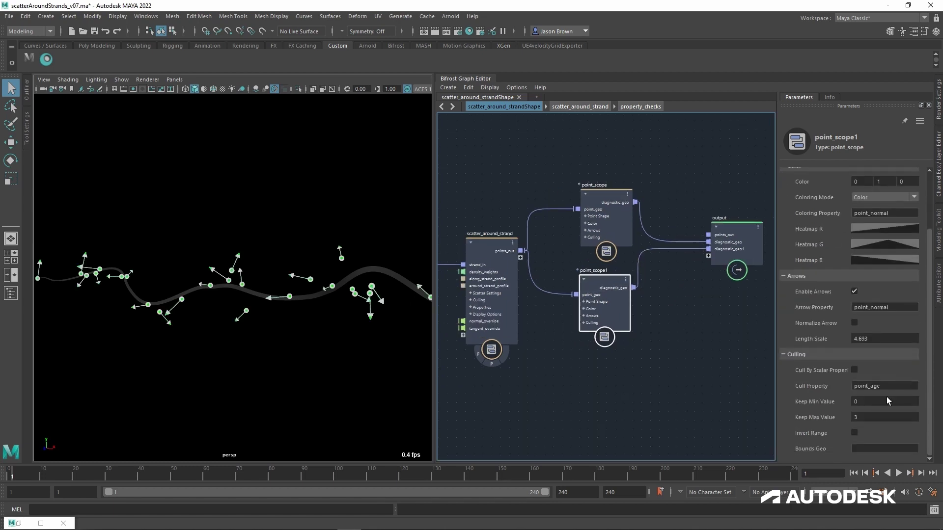
scroll(881, 381, "up", 3)
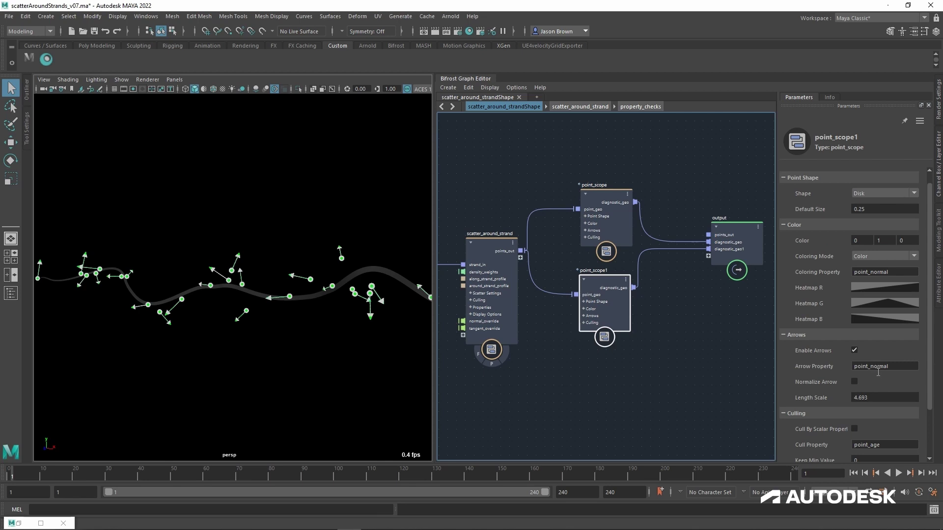
left_click_drag(872, 366, 915, 368)
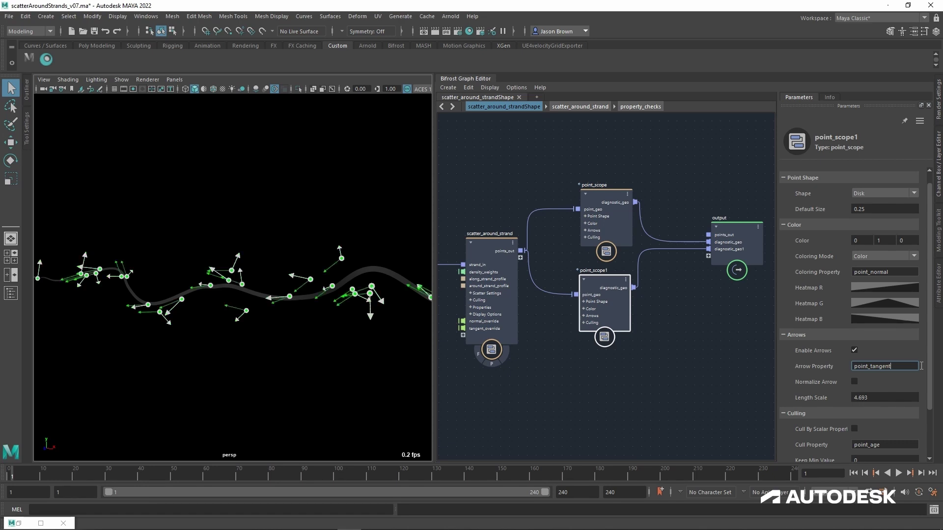
Step: Examine how the green tangent arrows and white normal arrows are oriented along the strand from several angles
left_click_drag(292, 344, 344, 350, "alt")
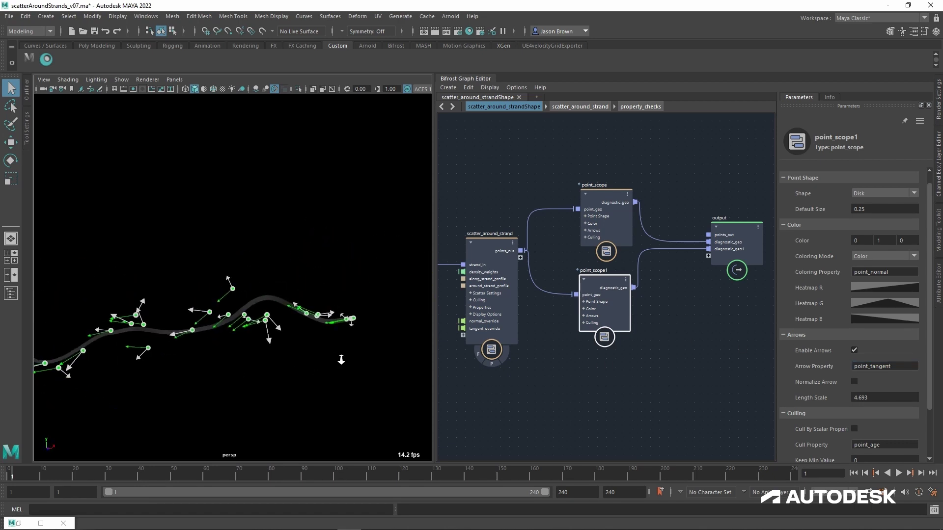
scroll(364, 354, "up", 5)
left_click_drag(260, 318, 314, 393, "alt")
middle_click_drag(480, 383, 591, 372, "alt")
left_click_drag(265, 339, 217, 391, "alt")
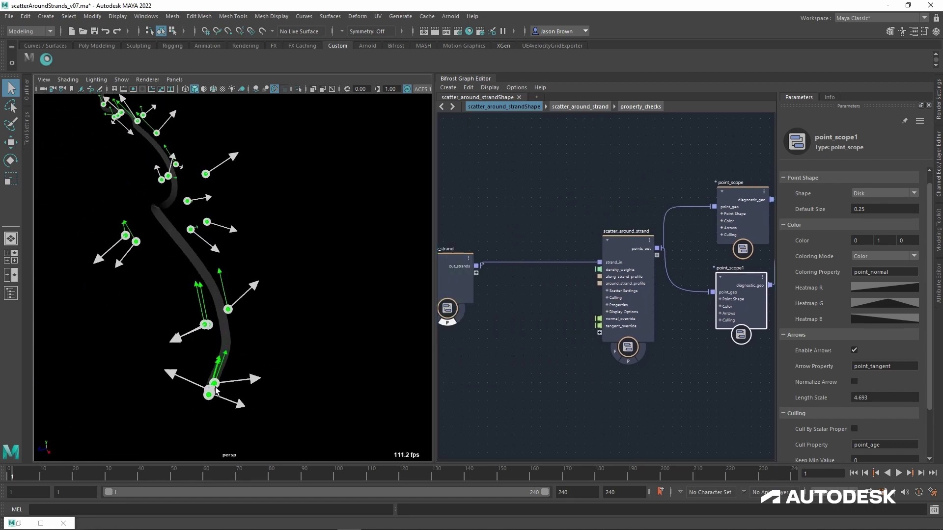
left_click_drag(222, 190, 248, 263, "alt")
left_click_drag(329, 366, 276, 344, "alt")
Step: Inside dummy_strand, set the Seed of fractal_turbulence_field to 66 and examine the arrows on the reshaped strand
middle_click_drag(484, 283, 704, 265)
double_click(560, 284)
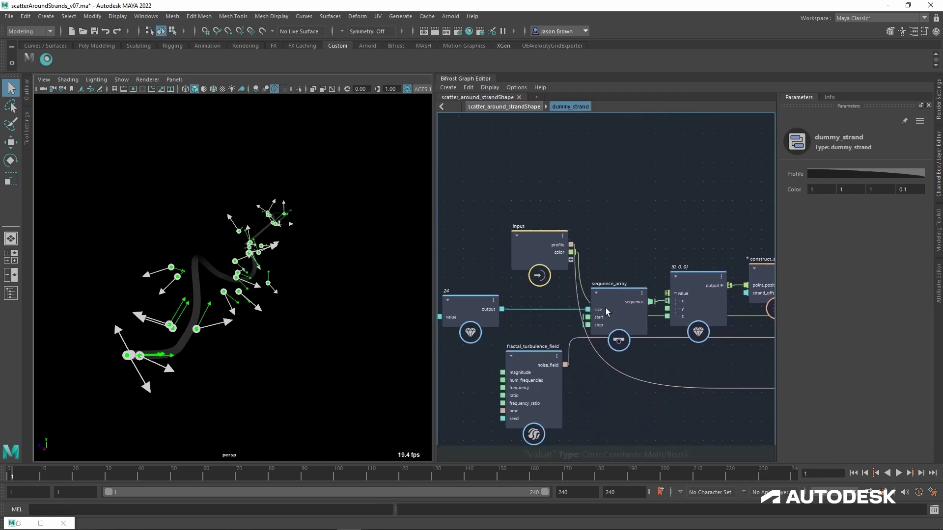
left_click(534, 361)
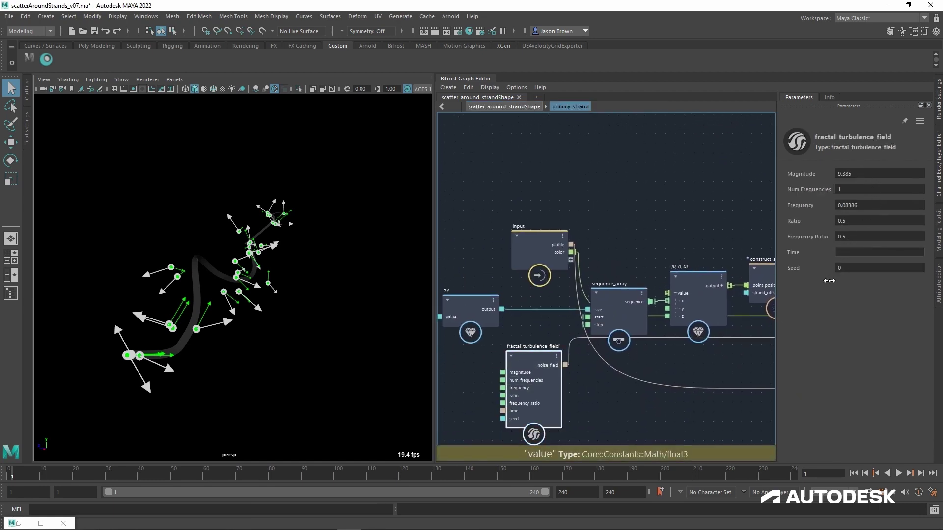
left_click_drag(829, 281, 848, 278)
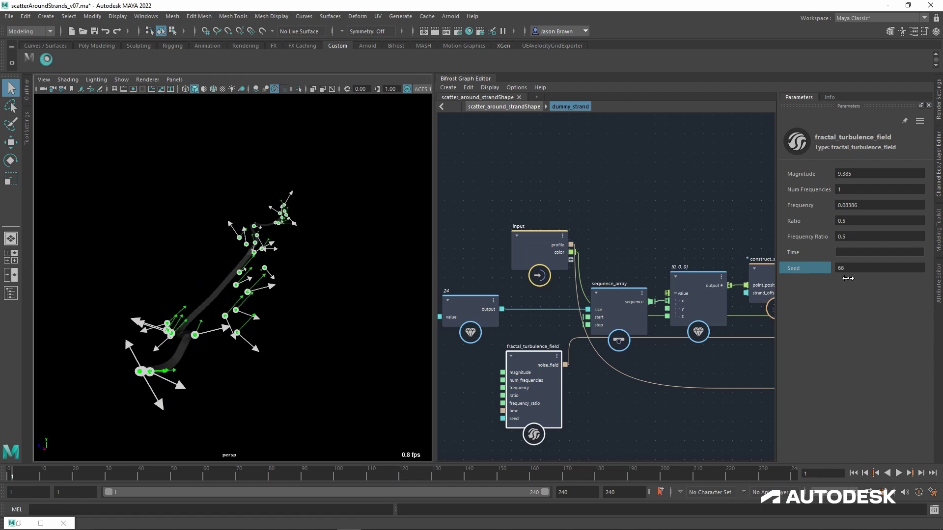
left_click_drag(321, 312, 167, 317, "alt")
mouse_move(201, 234)
left_mouse_down("alt")
mouse_move(229, 238)
mouse_move(280, 172)
mouse_move(213, 158)
mouse_move(99, 169)
mouse_move(99, 238)
mouse_move(192, 234)
left_mouse_up("alt")
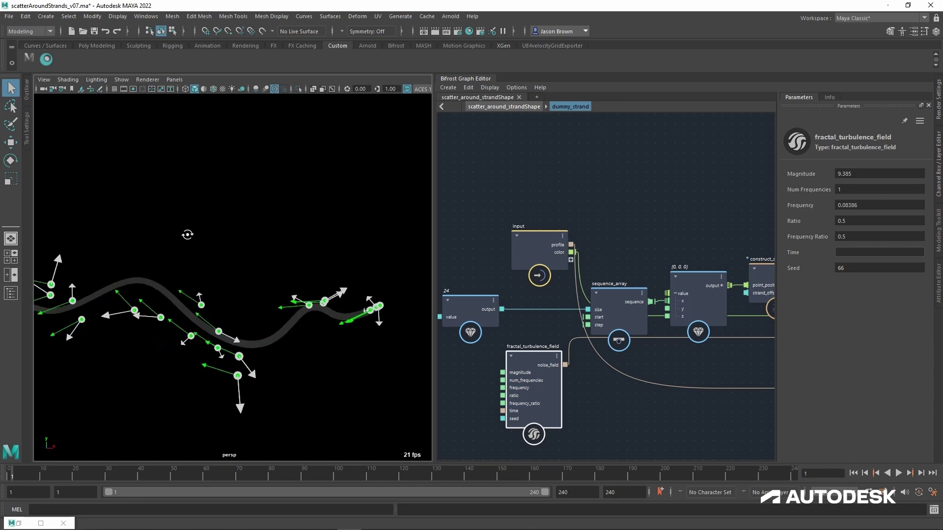
middle_click_drag(192, 234, 355, 254, "alt")
left_click_drag(355, 254, 148, 297, "alt")
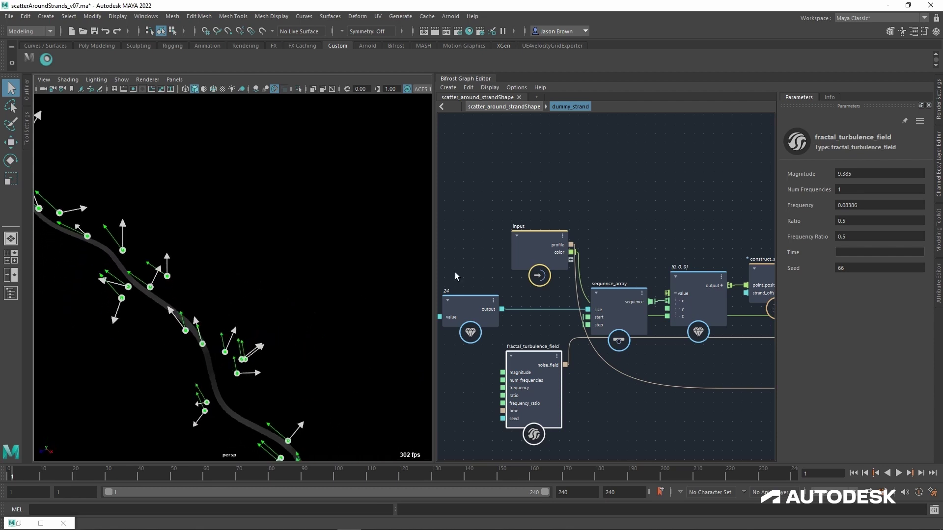
Step: Return to the top-level graph and examine scatter_around_strand's Transfer Properties and orientation settings alongside the normal and tangent arrows on the strand
scroll(653, 251, "down", 2)
key("u")
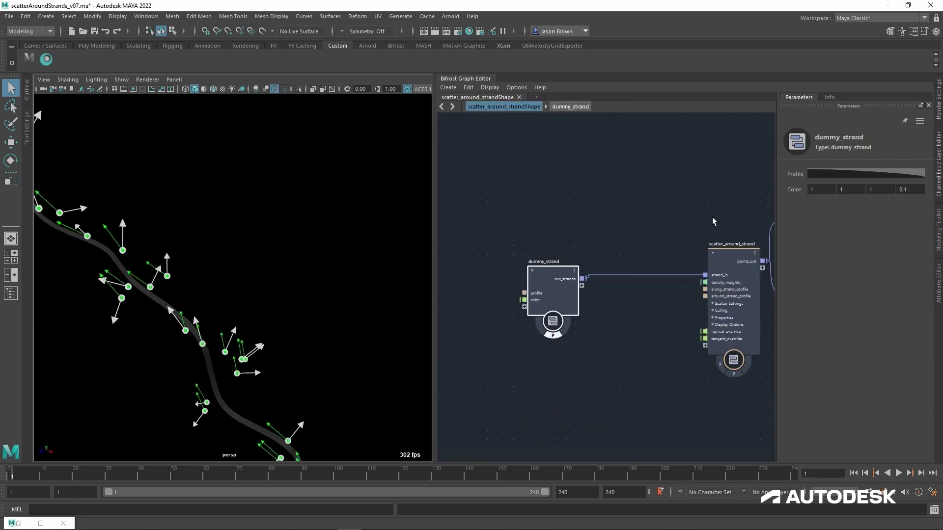
middle_click_drag(712, 222, 641, 219)
left_click(669, 256)
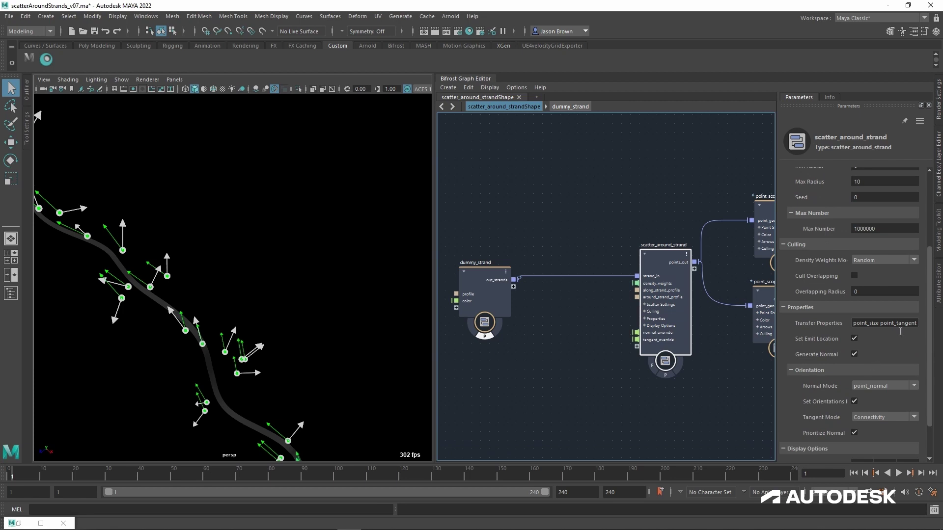
double_click(884, 325)
left_click_drag(256, 300, 290, 350, "alt")
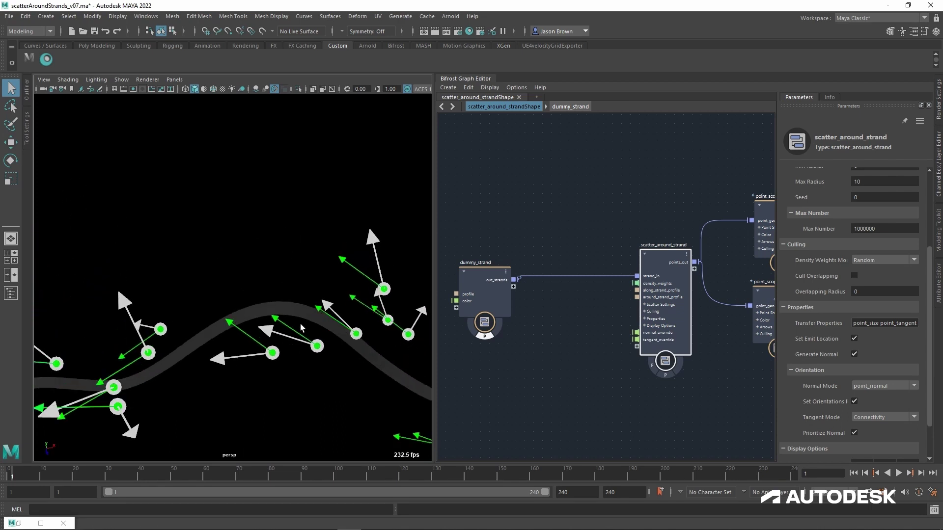
left_click_drag(302, 326, 263, 343, "alt")
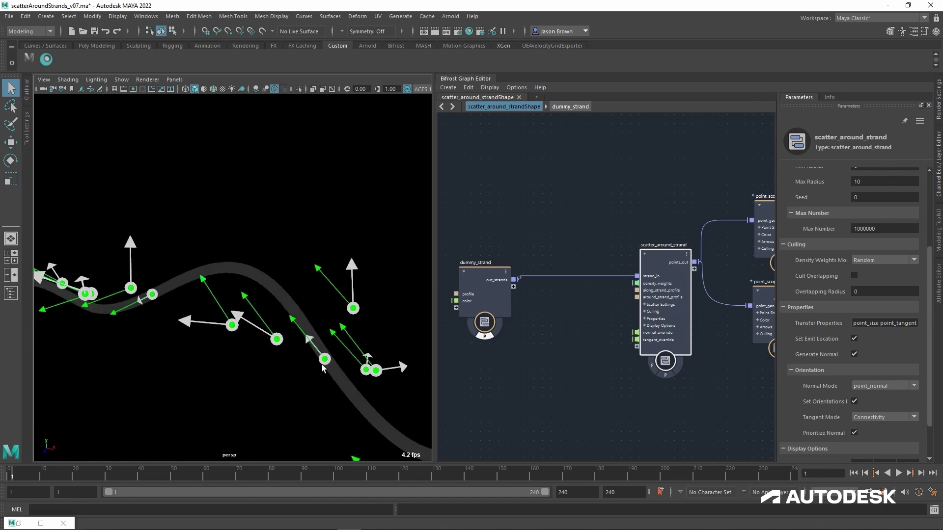
left_click_drag(323, 368, 304, 376, "alt")
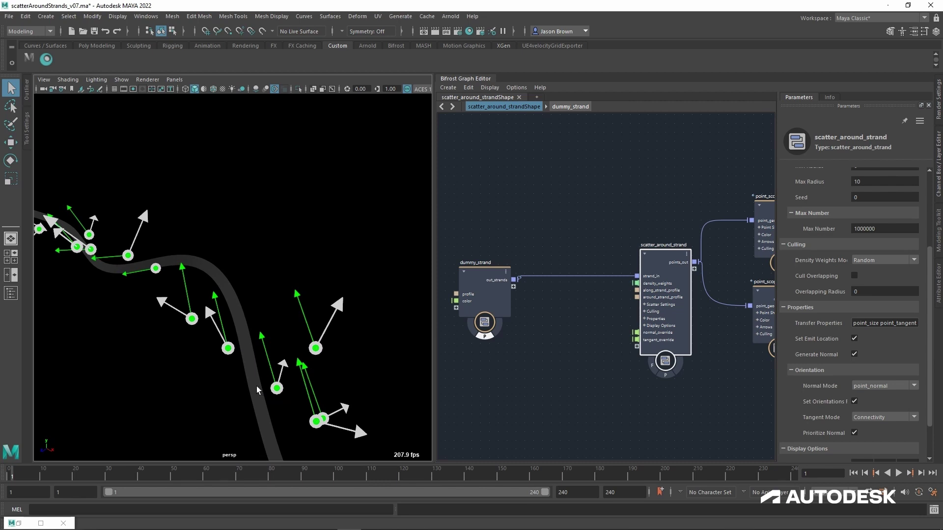
left_click_drag(233, 328, 338, 285, "alt")
Step: Move both point_scope nodes together farther away from scatter_around_strand and closer to the output node
middle_click_drag(629, 367, 637, 386)
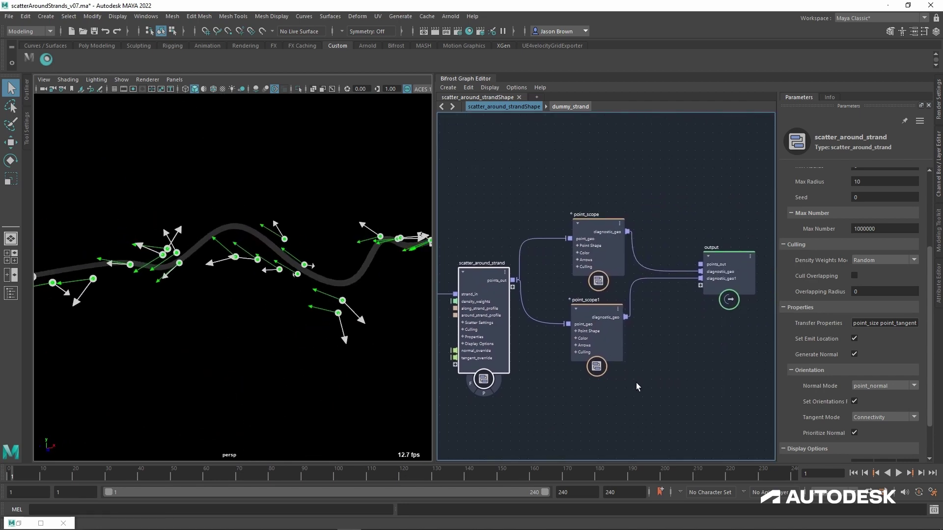
scroll(637, 381, "down", 2)
left_click_drag(544, 215, 710, 390)
left_click_drag(584, 366, 704, 366)
middle_click_drag(641, 369, 665, 381)
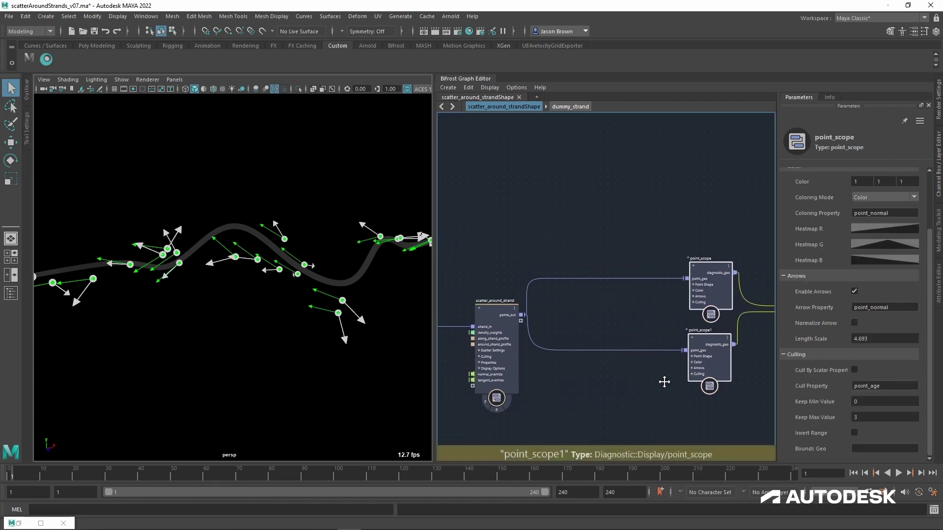
left_click(632, 384)
scroll(605, 334, "down", 3)
scroll(599, 319, "up", 2)
scroll(596, 332, "up", 2)
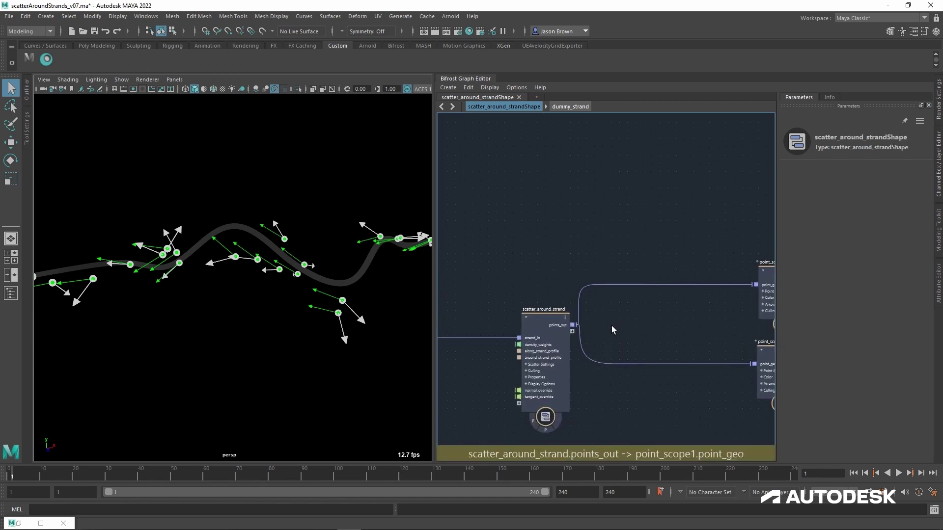
Step: Inside dummy_strand, set the Magnitude of fractal_turbulence_field to 0 and inspect the arrows around the strand
left_click(519, 344)
middle_click_drag(333, 346, 367, 358, "alt")
left_click_drag(368, 357, 304, 352, "alt")
middle_click_drag(493, 405, 644, 360)
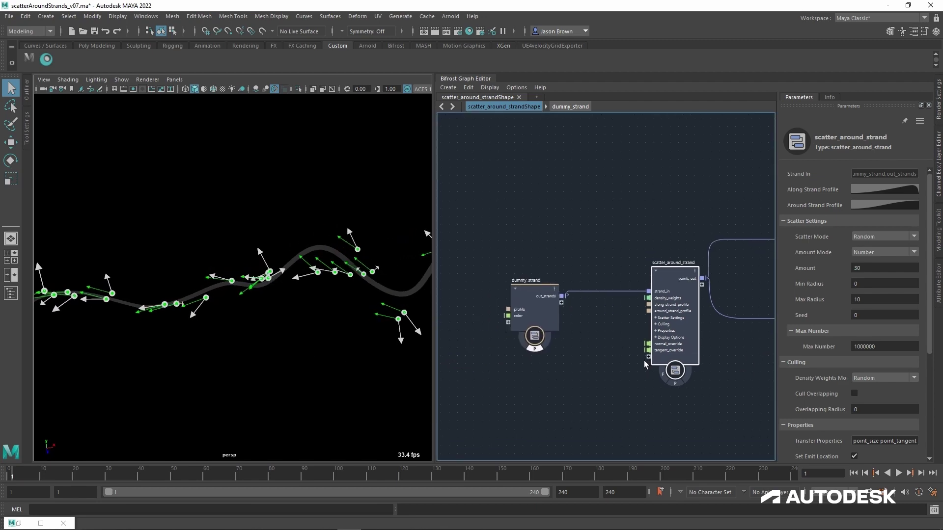
left_click(529, 289)
double_click(541, 299)
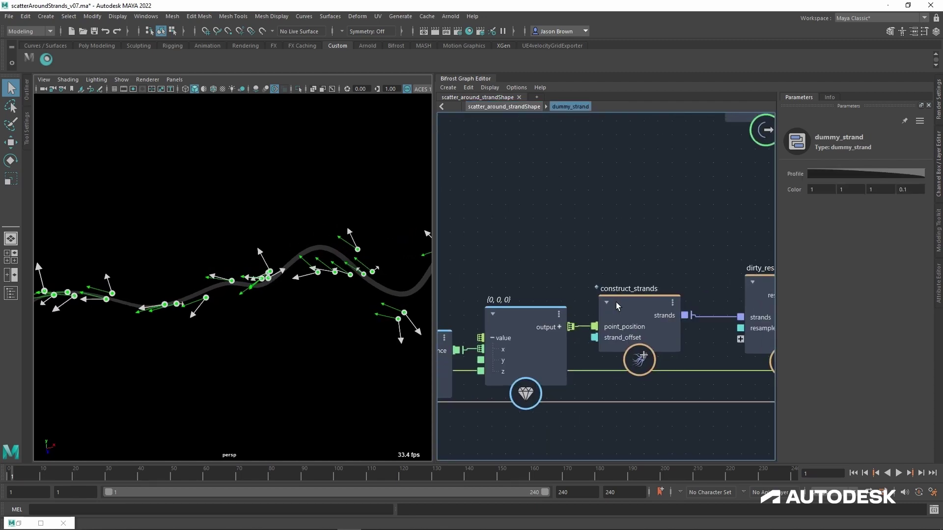
left_click(556, 308)
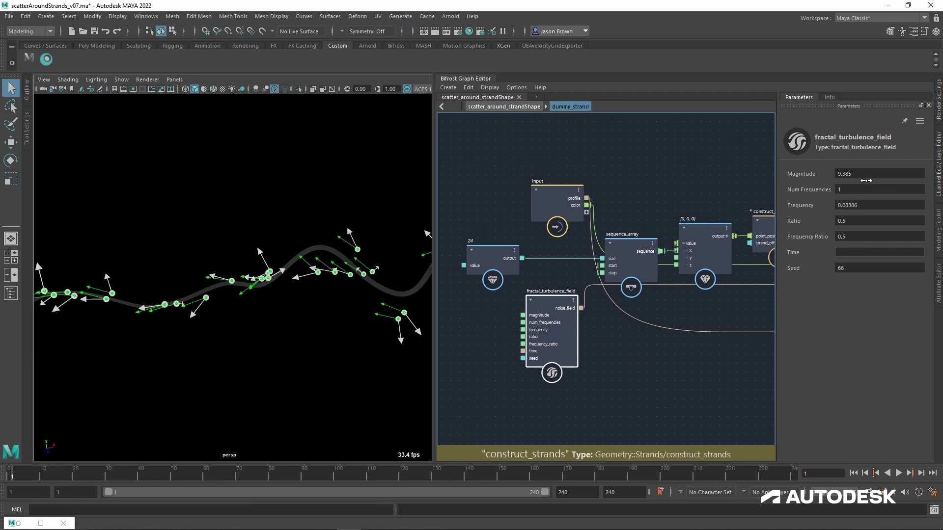
left_click(879, 173)
type("0")
key("Return")
left_click_drag(315, 265, 291, 338, "alt")
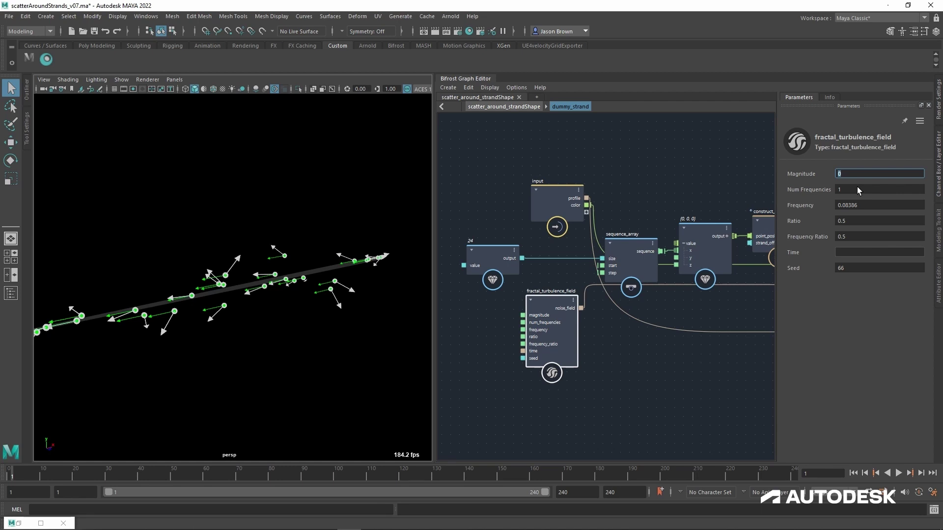
Step: Raise the turbulence Magnitude to 1 and then 10, and examine the arrows along the strand from several angles
type("1")
key("Return")
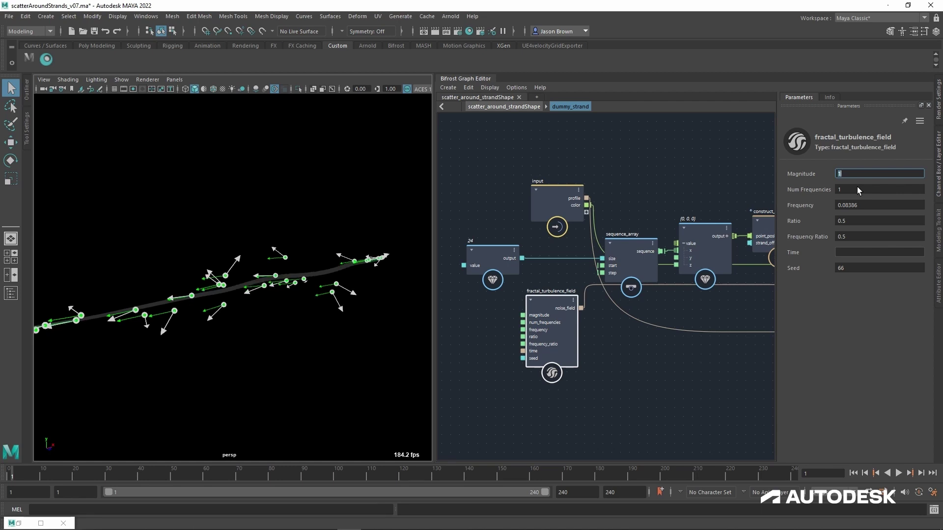
type("10")
key("Return")
left_click_drag(263, 381, 269, 359, "alt")
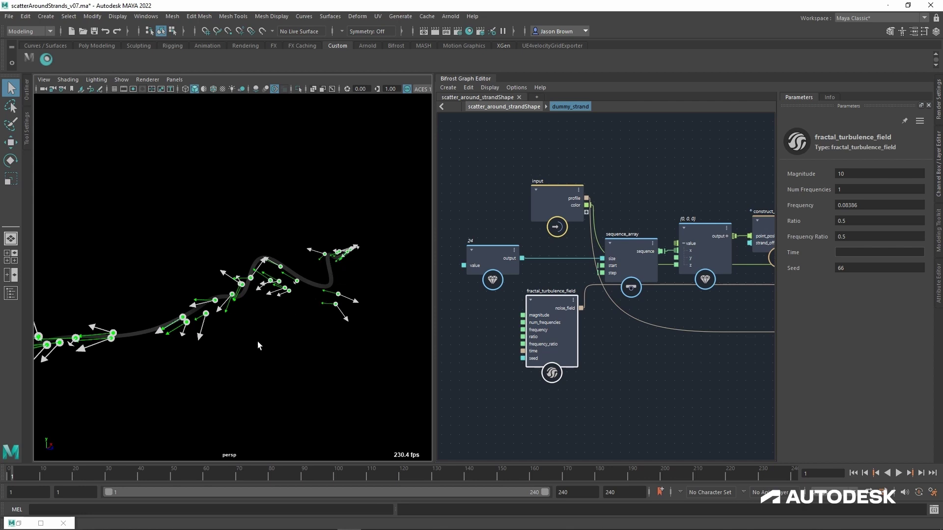
left_click_drag(257, 341, 278, 370, "alt")
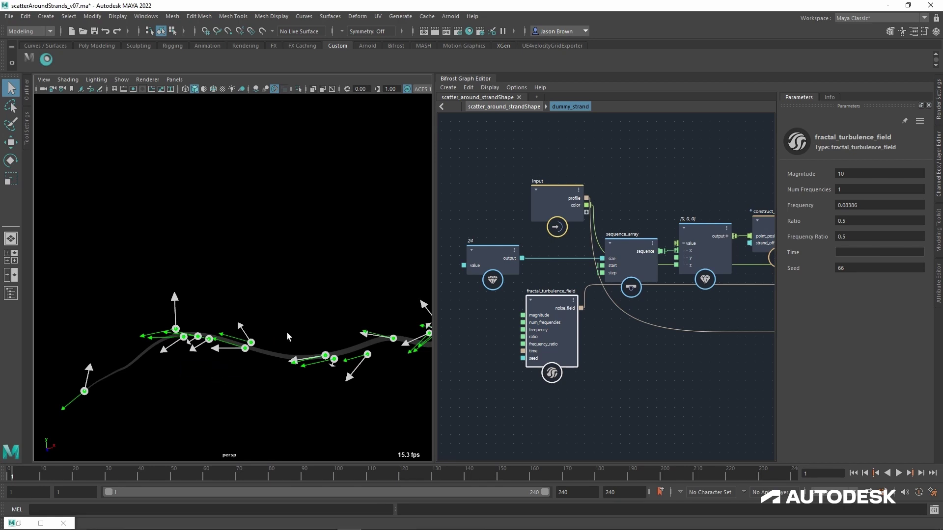
left_click_drag(341, 329, 272, 341, "alt")
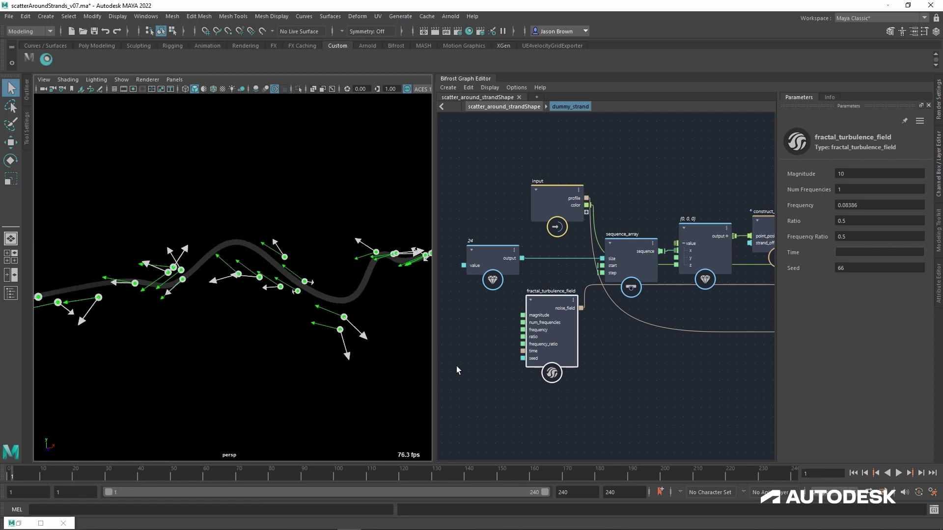
Step: Back in the top-level graph, add a basic_particles_graph node above the existing nodes and explode it into its component nodes
key("u")
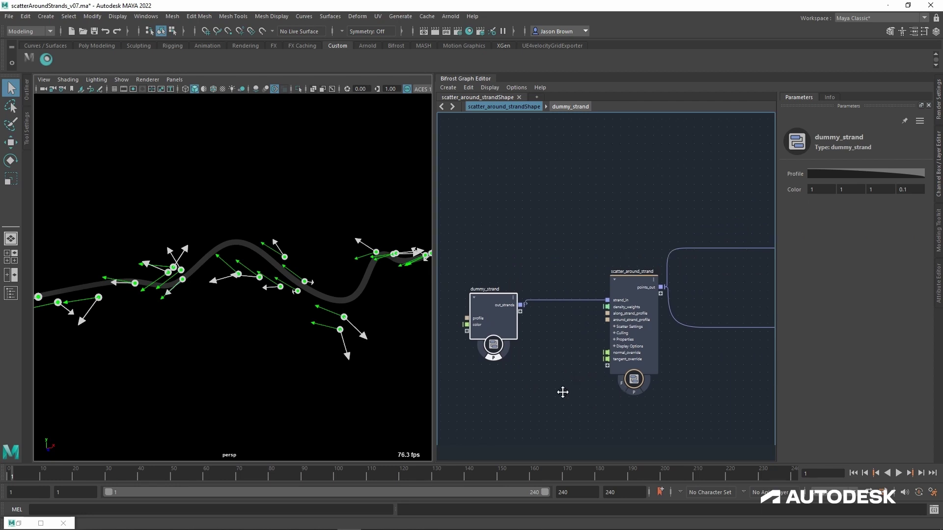
left_click_drag(577, 331, 566, 314)
key("Tab")
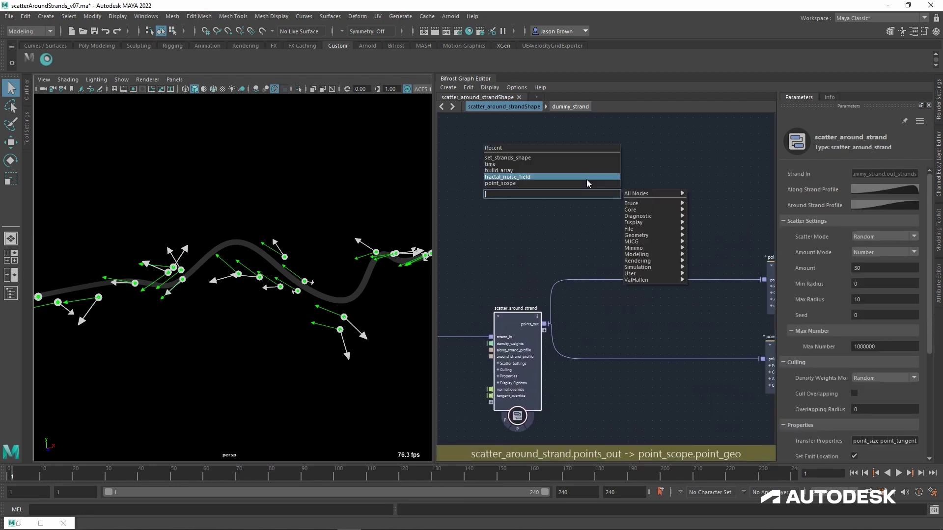
type("basic")
key("Return")
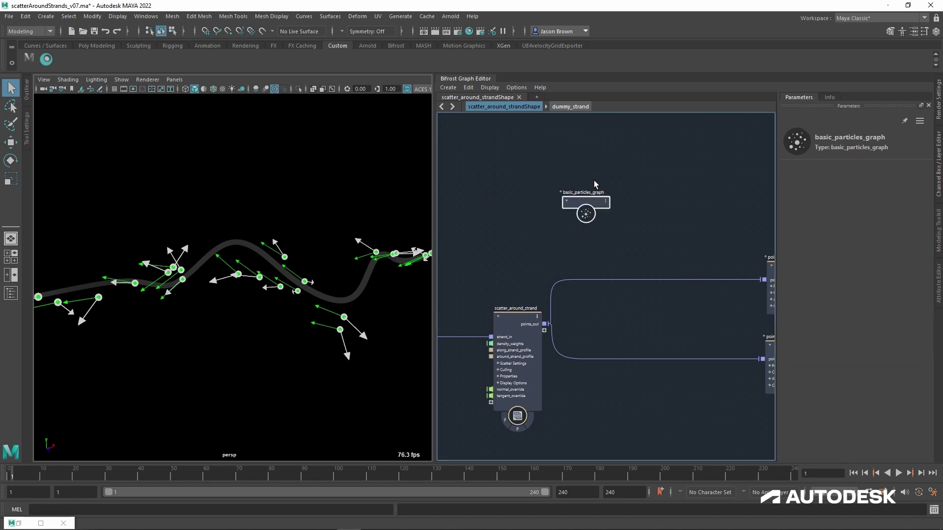
key("a")
left_click_drag(595, 260, 625, 210)
right_click(606, 202)
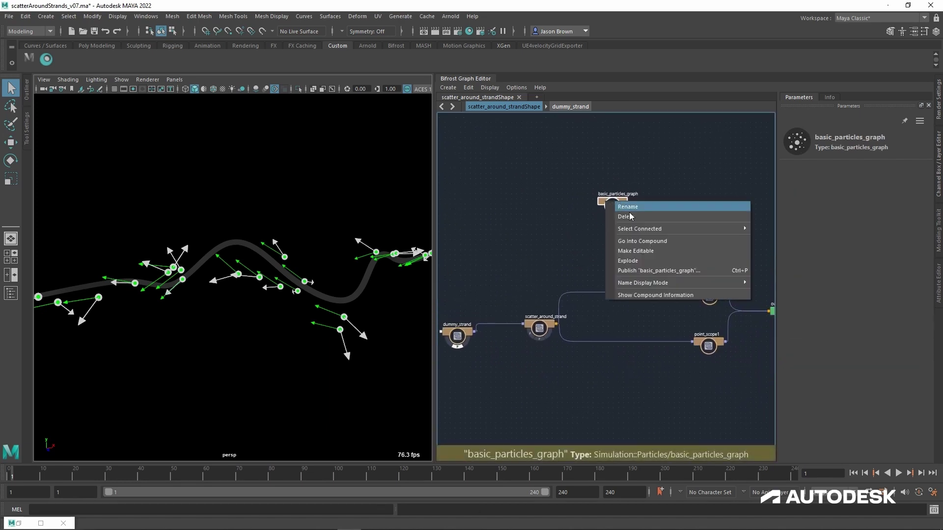
left_click(634, 262)
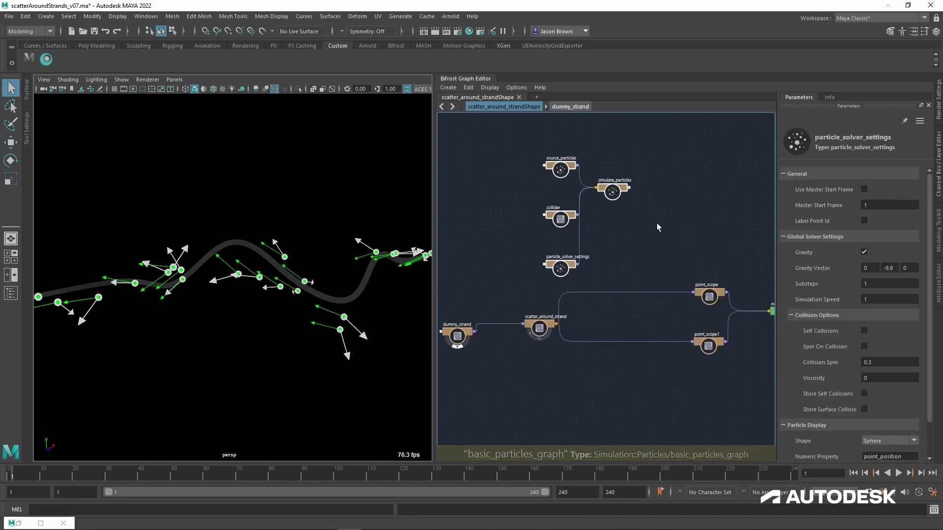
Step: Move the exploded particle nodes up clear of the strand network and delete the collider node
left_click_drag(501, 149, 618, 270)
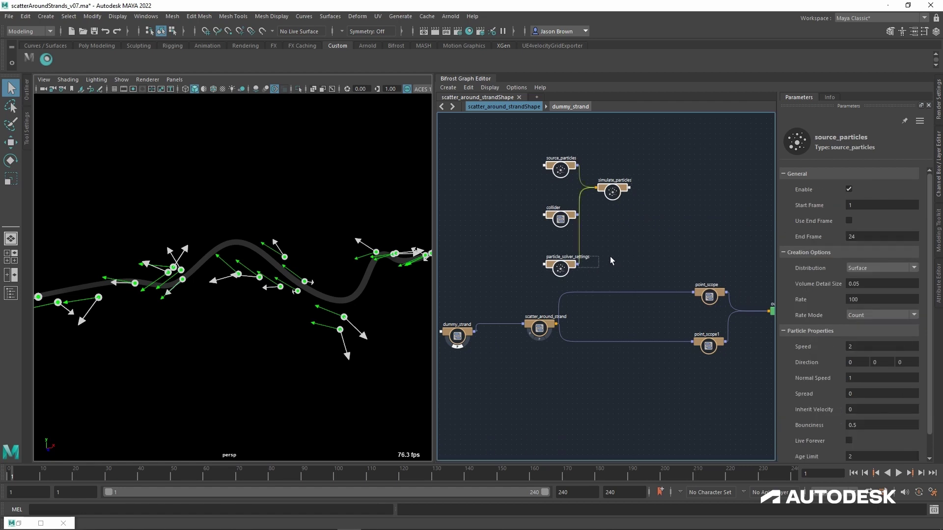
left_click_drag(536, 280, 672, 140)
left_click_drag(555, 224, 597, 196)
left_click(604, 199)
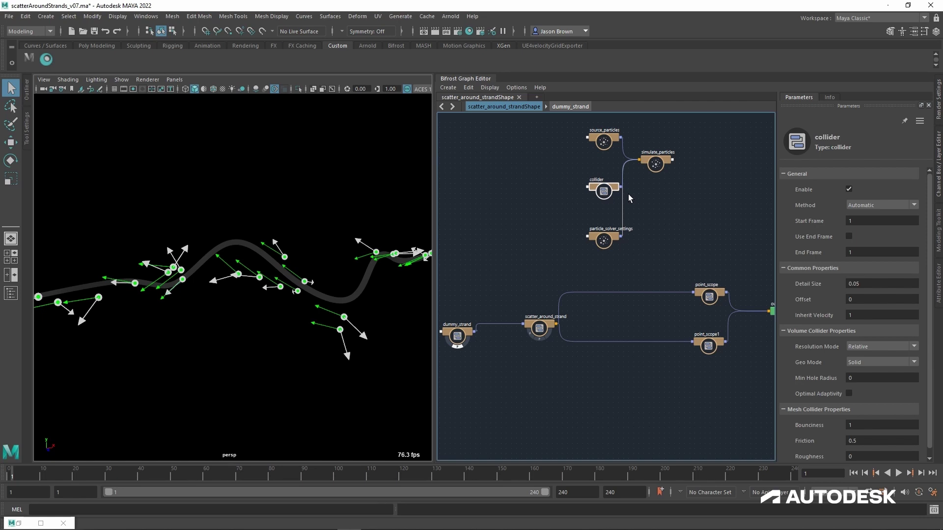
key("Delete")
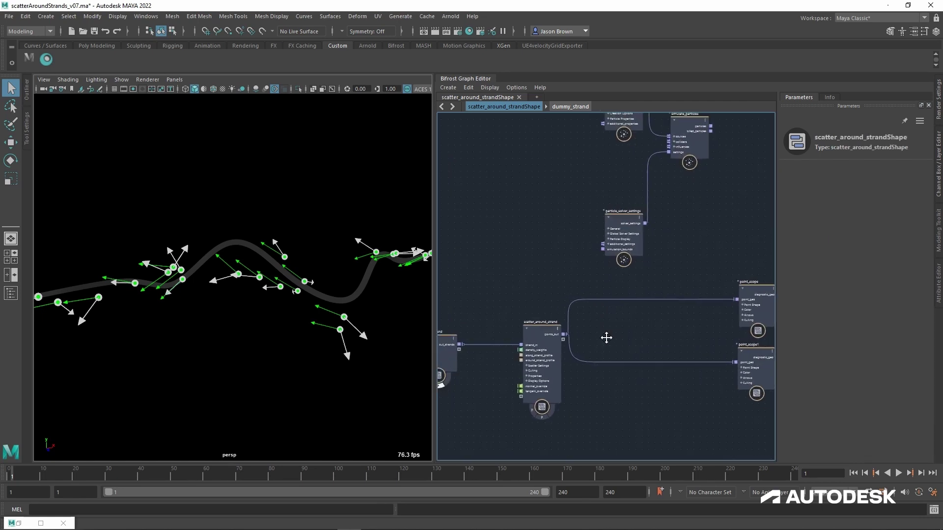
Step: Connect points_out of scatter_around_strand to the geometry input of source_particles
left_click(526, 338)
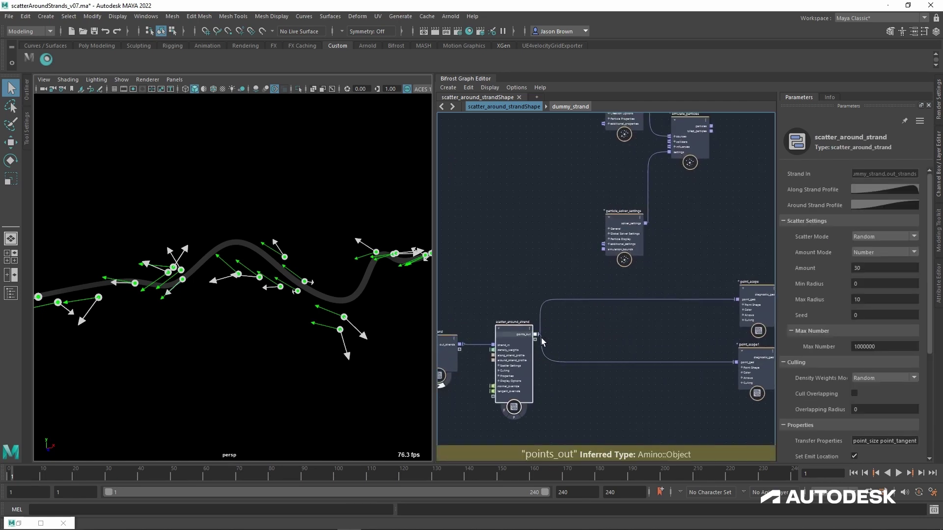
left_click_drag(543, 338, 593, 239)
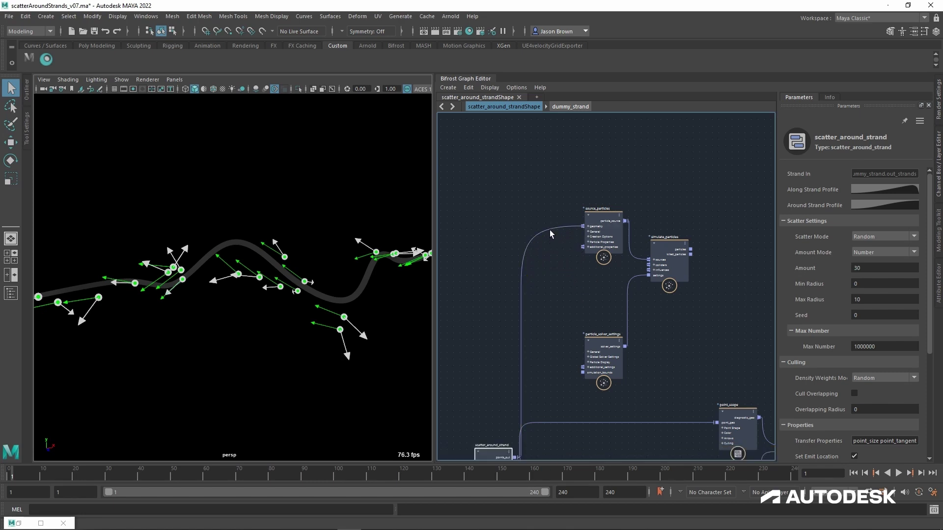
middle_click_drag(617, 286, 554, 242)
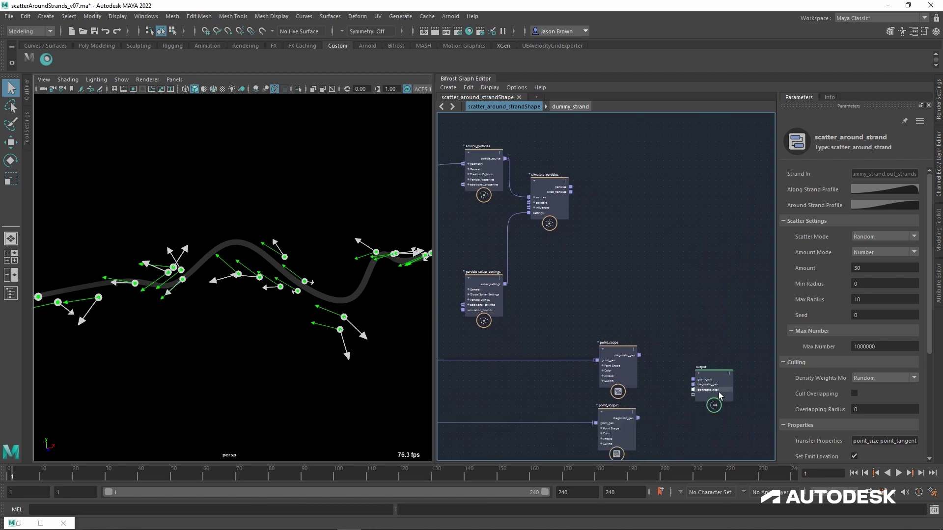
Step: Detach the output node from both point_scope nodes and connect the particles output of simulate_particles to a new port on it
left_click_drag(713, 385, 621, 193)
middle_click_drag(472, 423, 606, 330)
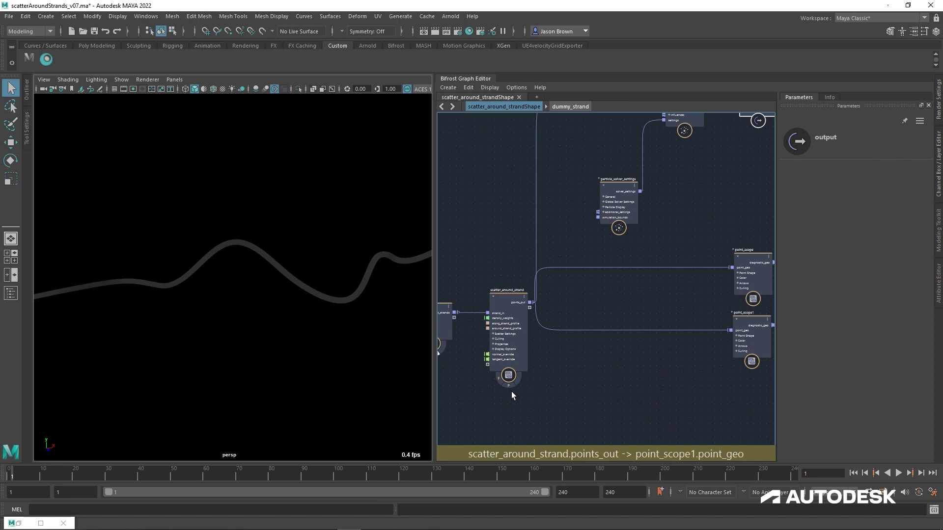
left_click(607, 382)
middle_click_drag(660, 265, 589, 383)
middle_click_drag(623, 301, 591, 378)
scroll(591, 379, "up", 3)
left_click(659, 289)
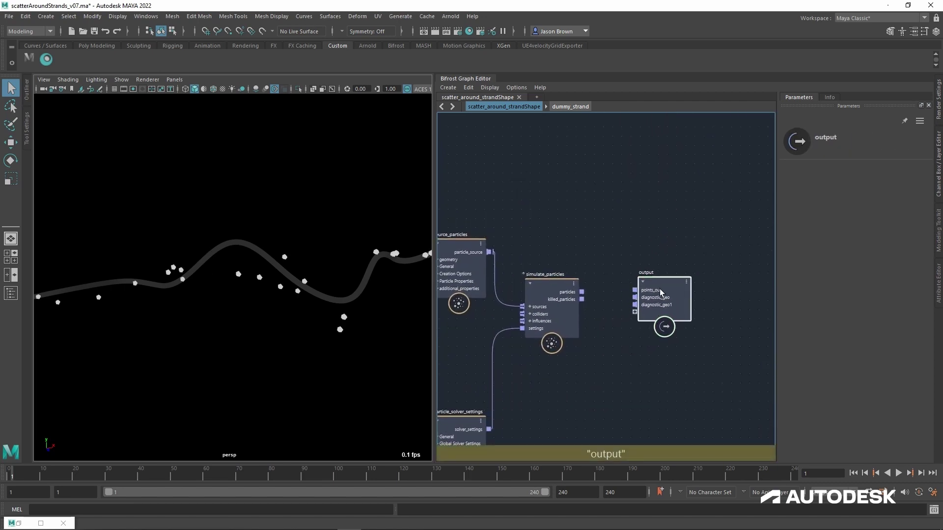
left_click_drag(583, 292, 643, 317)
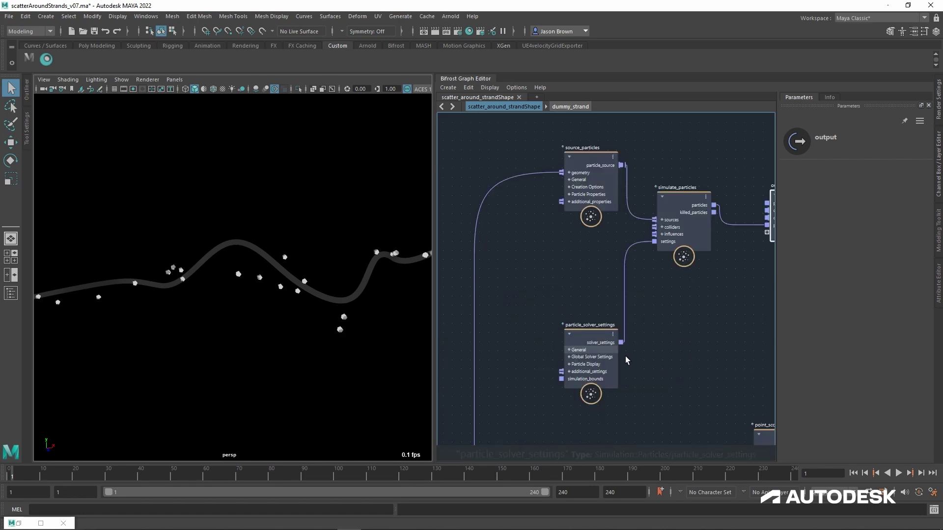
Step: Turn off Gravity in particle_solver_settings and review its Particle Display settings
left_click(623, 349)
scroll(874, 339, "down", 2)
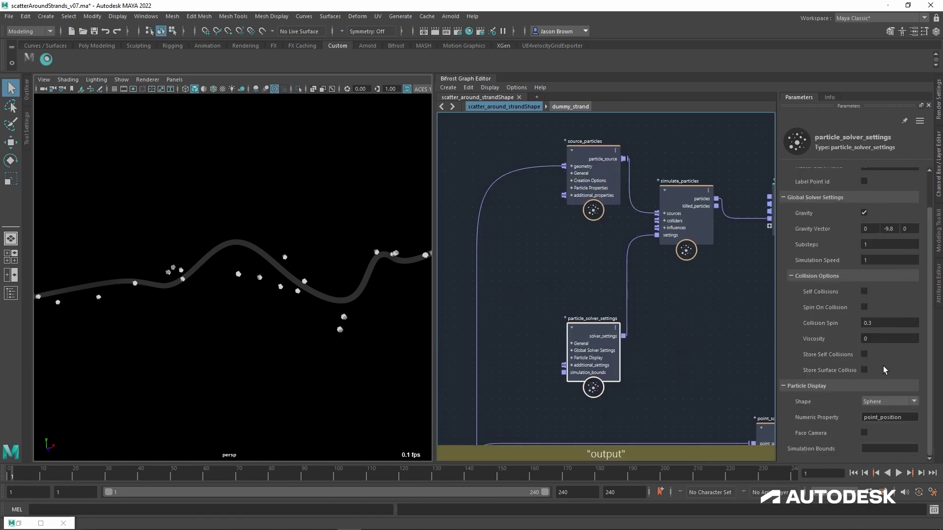
scroll(884, 344, "up", 2)
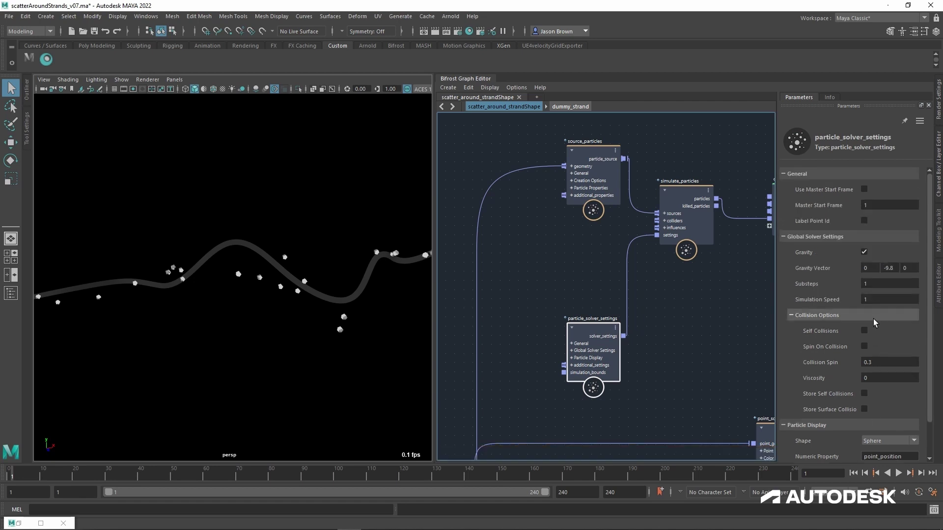
left_click(864, 251)
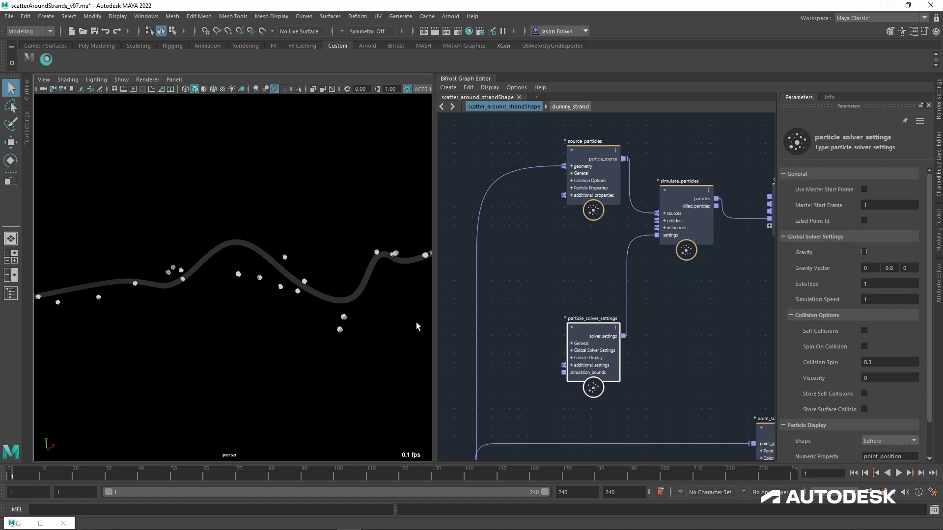
middle_click_drag(687, 301, 670, 309)
scroll(835, 348, "down", 2)
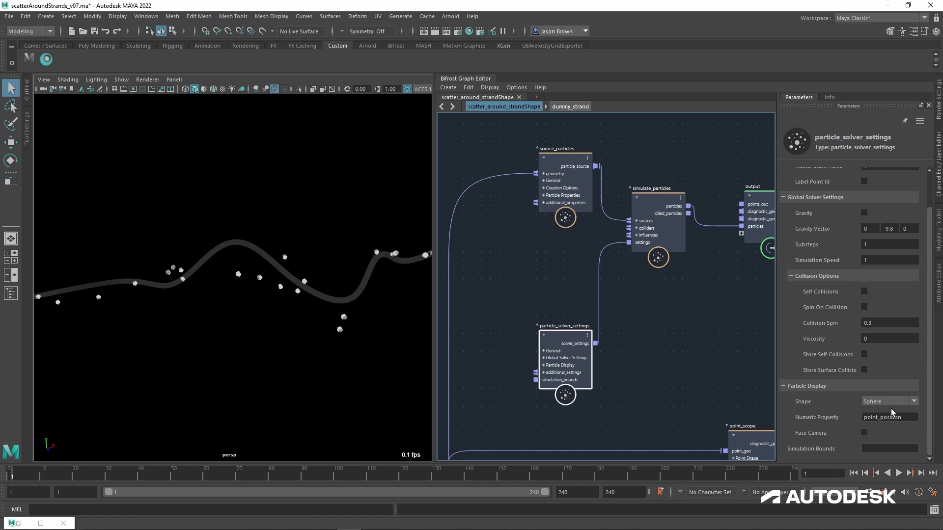
middle_click_drag(673, 335, 694, 346)
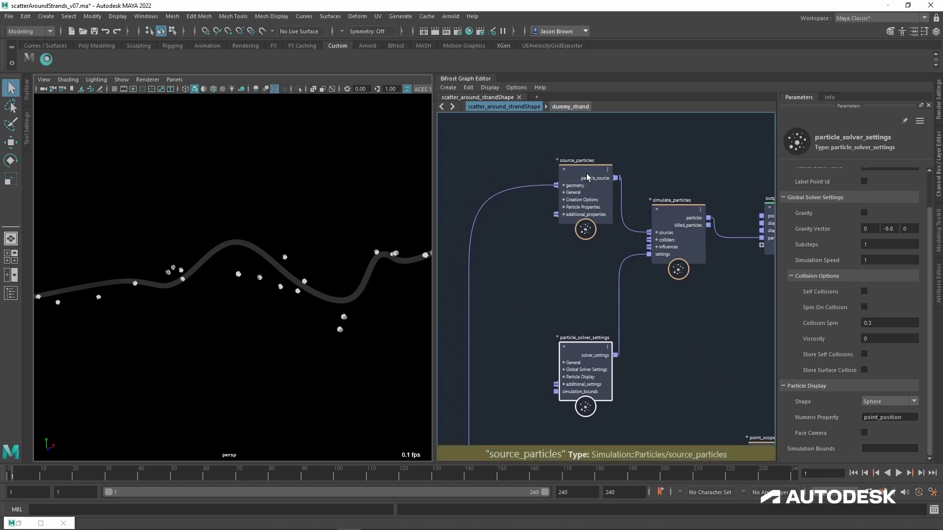
Step: Examine the creation options and particle properties of the source_particles node
left_click(584, 196)
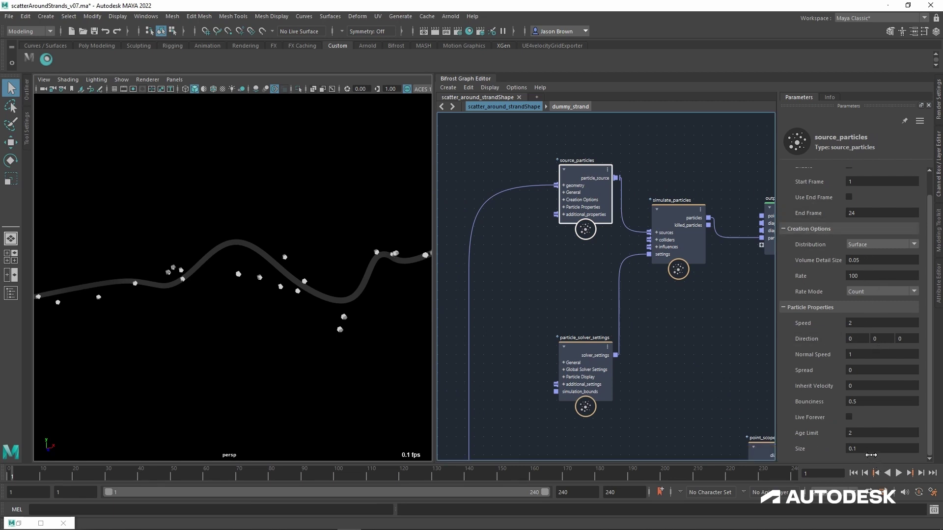
scroll(834, 321, "up", 2)
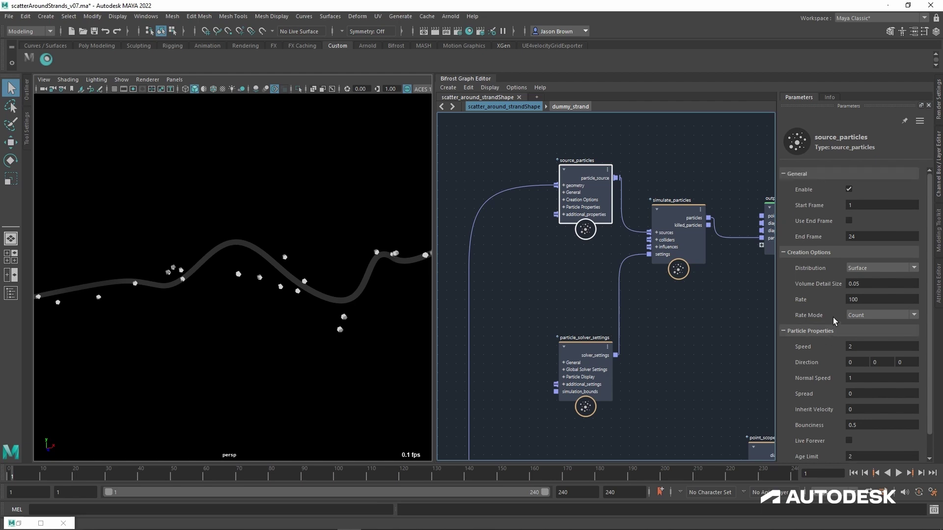
Step: Insert a point_scope node after simulate_particles and connect its diagnostic_geo output to a new port on the output node
middle_click_drag(693, 301, 560, 302)
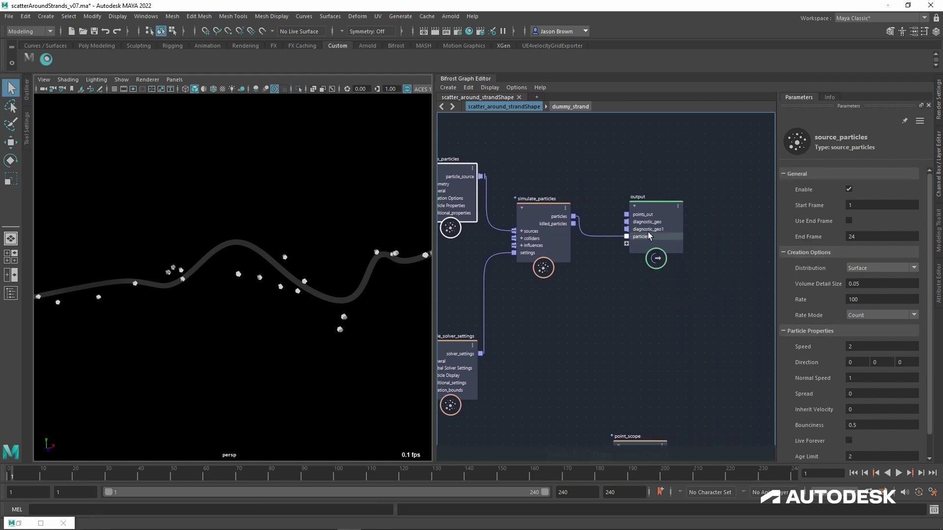
left_click(662, 273)
key("Tab")
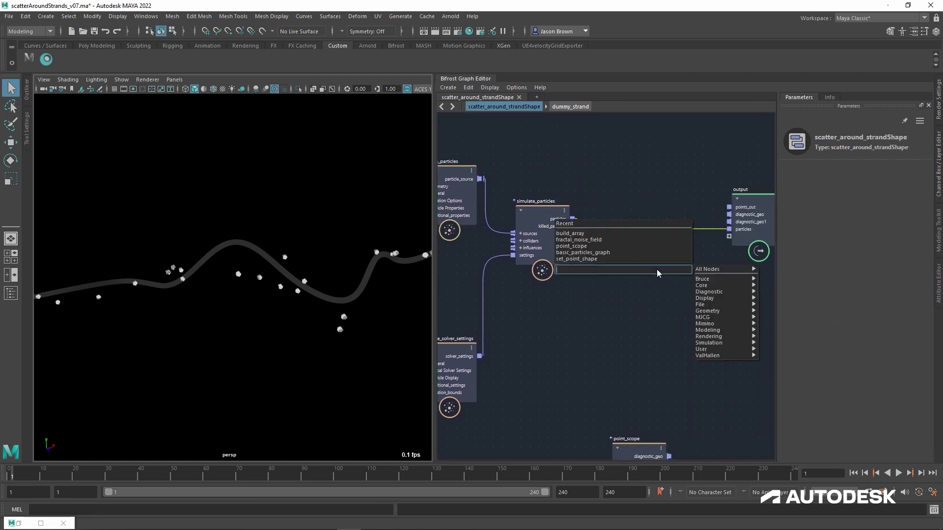
type("point_scope")
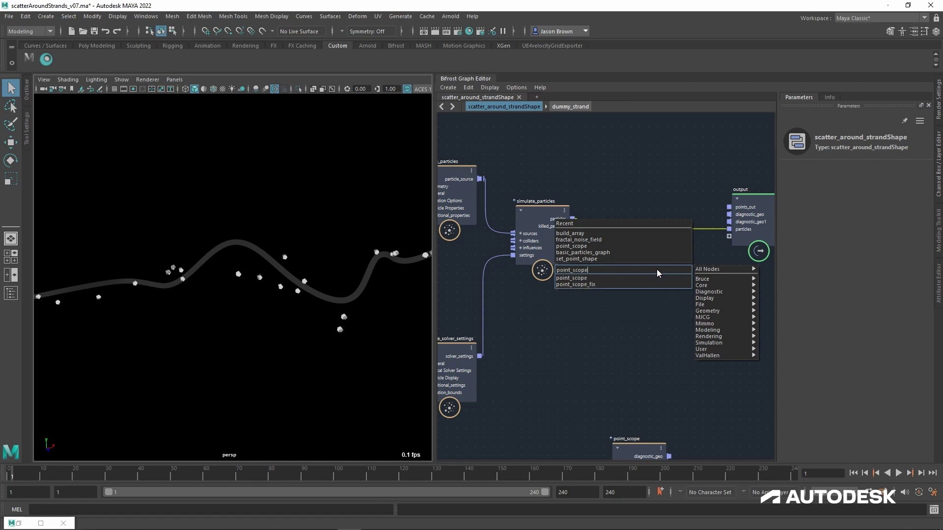
key("Down")
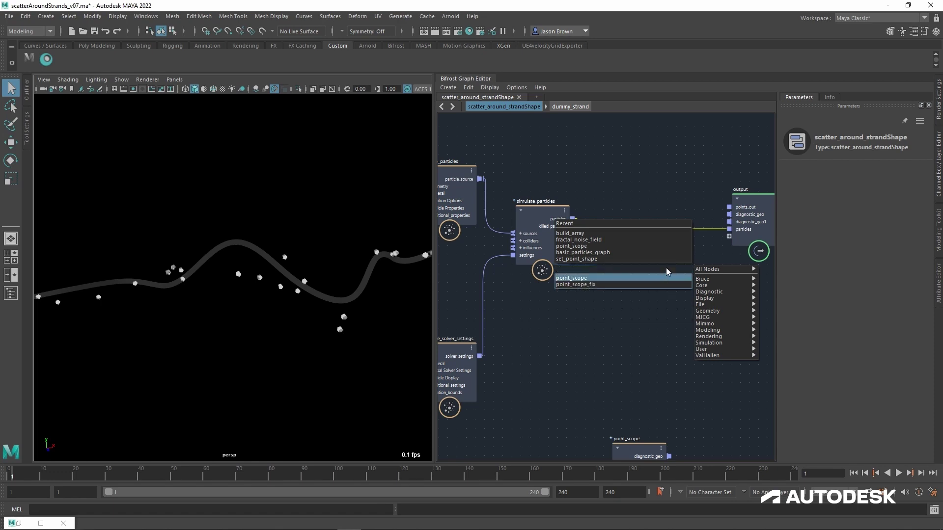
left_click(647, 278)
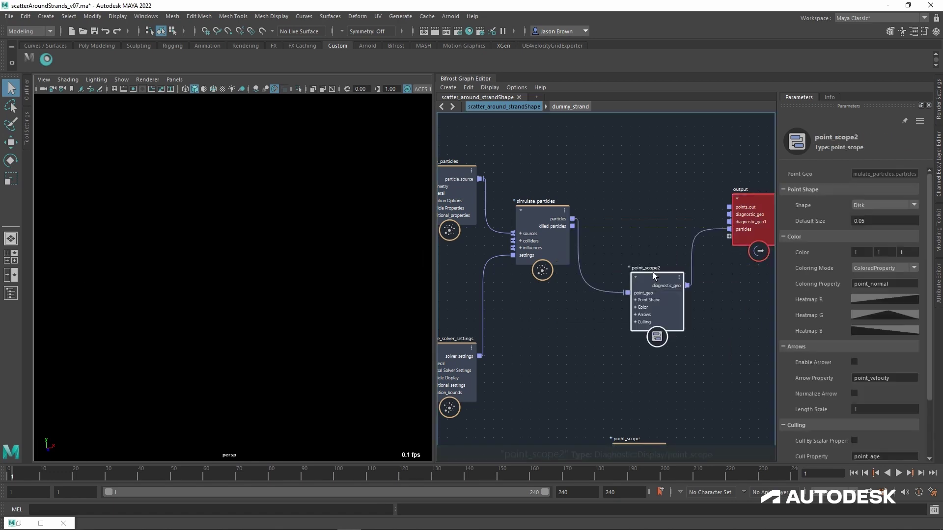
left_click(720, 232)
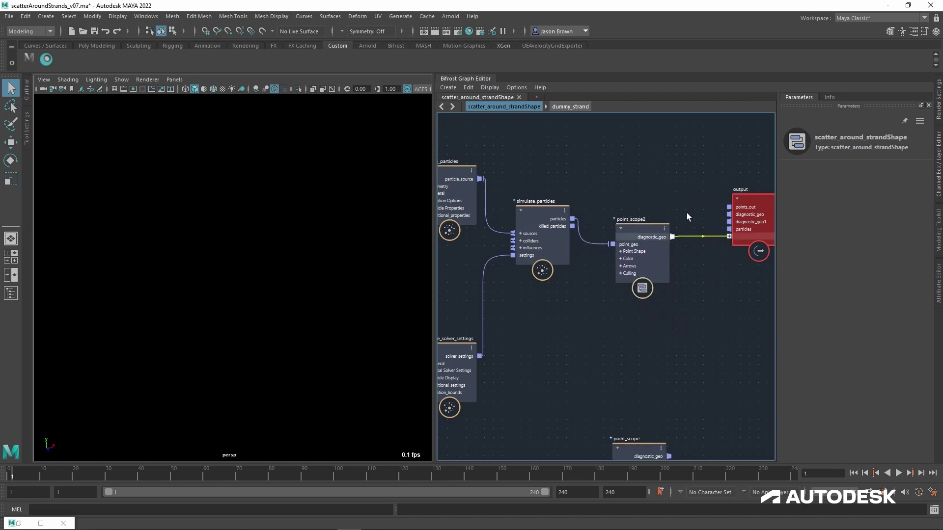
Step: Set the new point_scope to Sphere shape with Color as coloring mode and a red color of 1, 0, 0
left_click(644, 236)
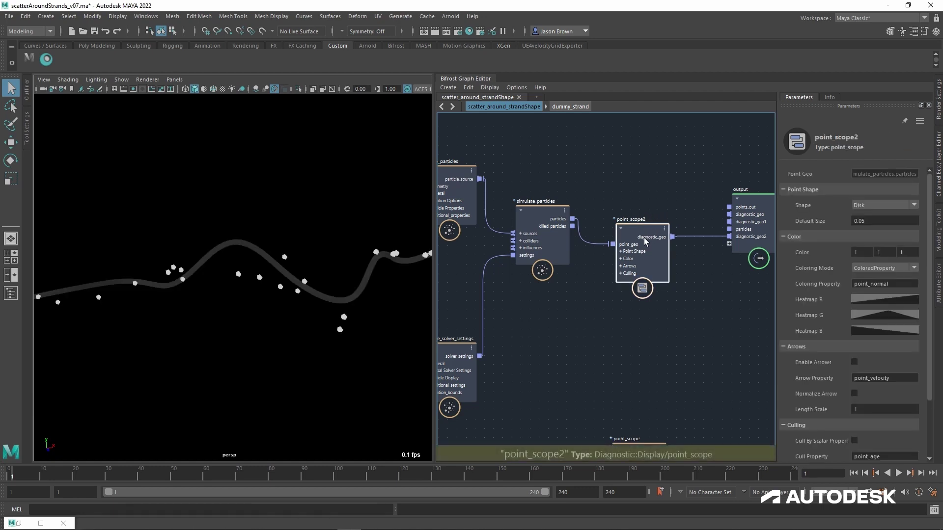
left_click(875, 210)
left_click(875, 229)
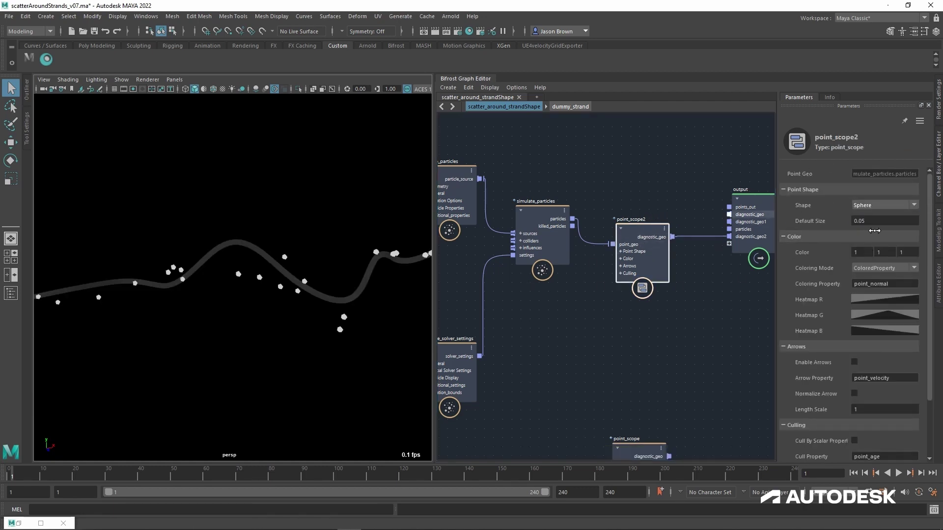
left_click(894, 268)
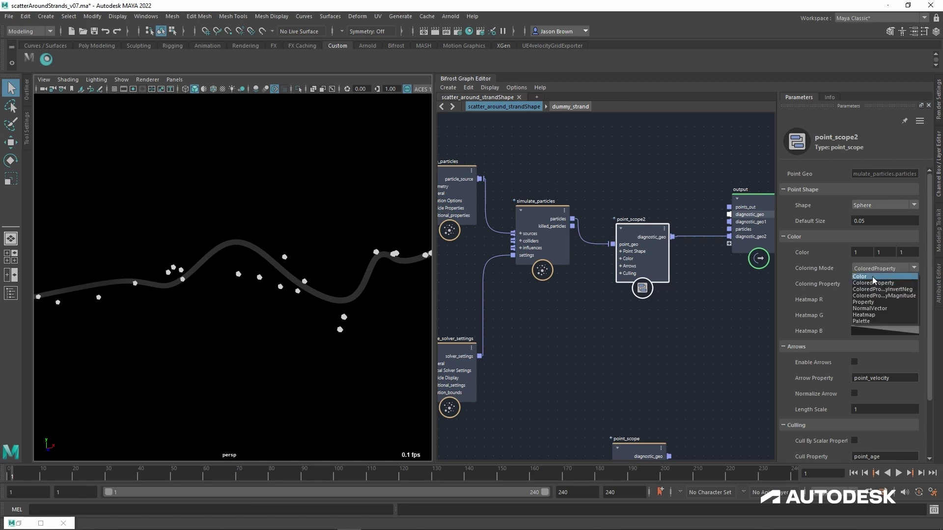
left_click(884, 270)
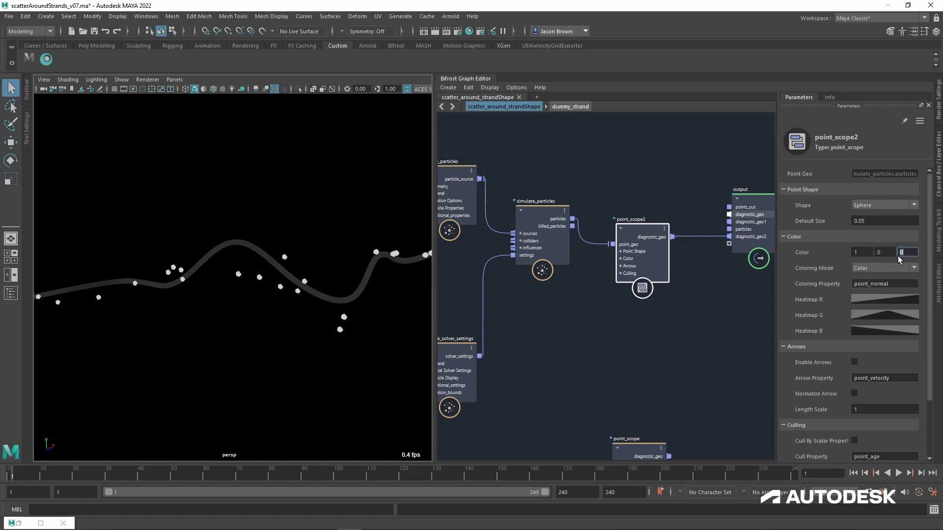
Step: Play the particle simulation, stop it, and inspect the red particle trails along the strand from another angle
left_click(900, 474)
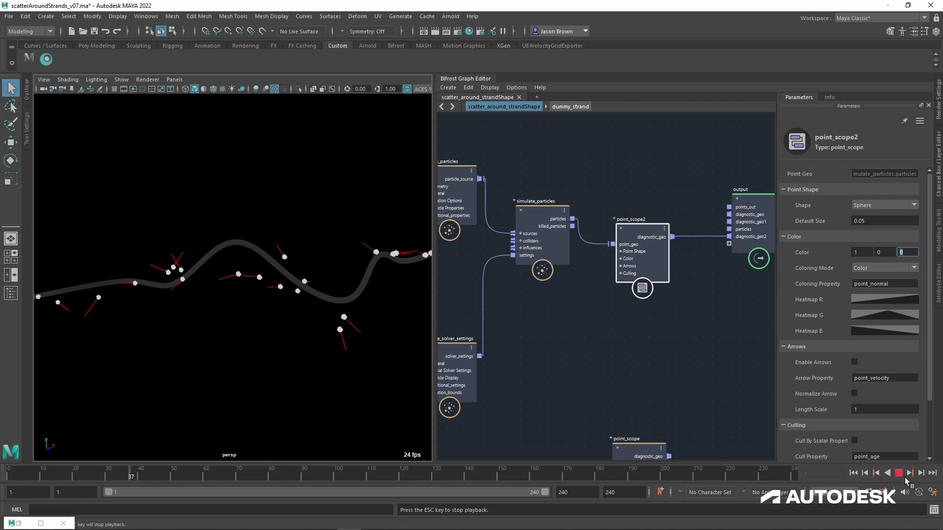
left_click(899, 473)
left_click_drag(301, 354, 275, 319, "alt")
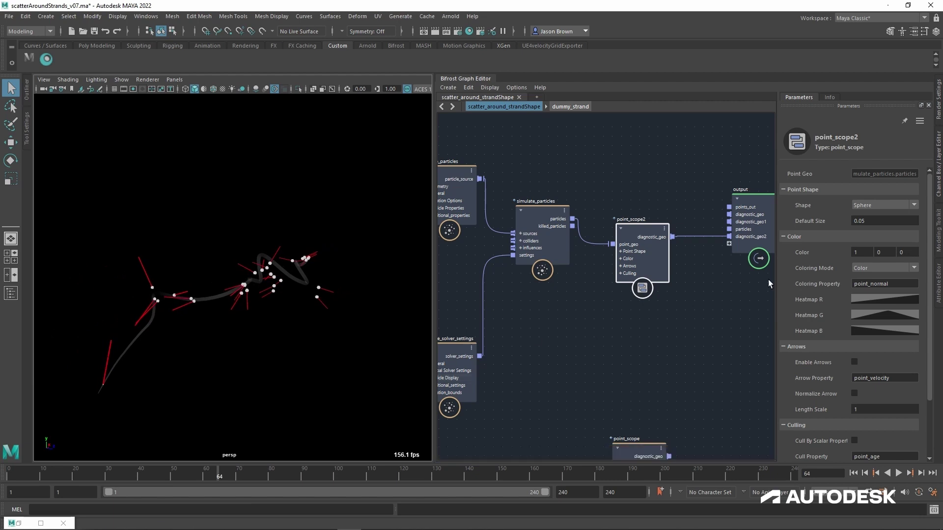
Step: Inspect the geometry connection feeding source_particles and the node's Normal Speed setting
scroll(841, 287, "down", 3)
left_click(460, 178)
middle_click_drag(461, 178, 590, 172)
mouse_move(182, 351)
left_mouse_down("alt")
mouse_move(179, 358)
mouse_move(192, 351)
left_mouse_up("alt")
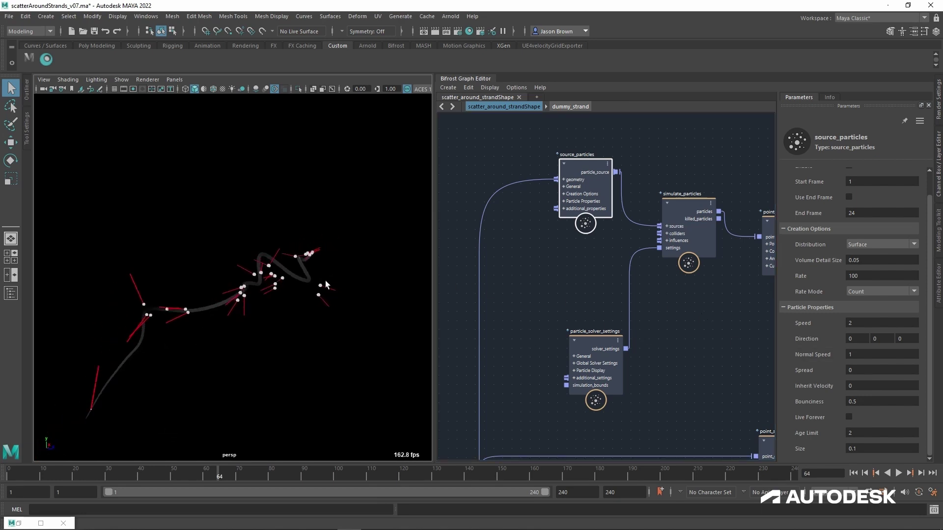
left_click(521, 181)
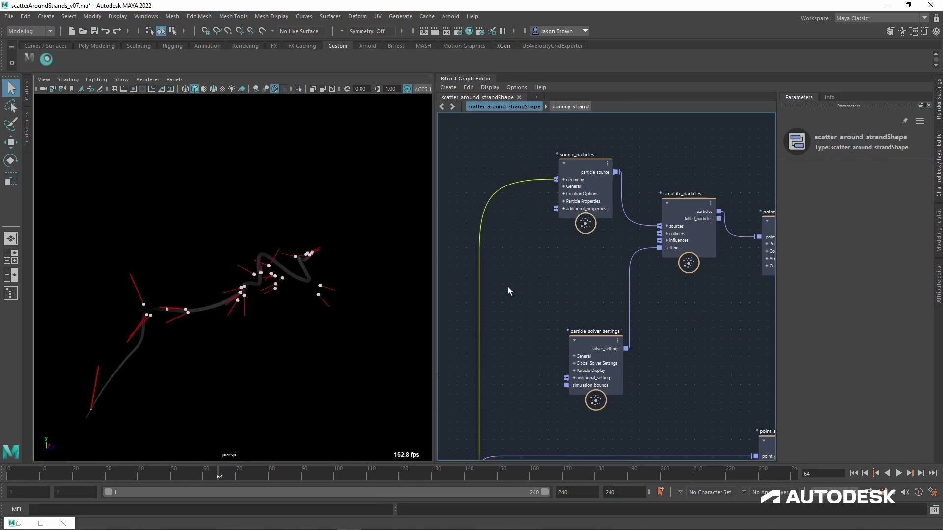
left_click(585, 170)
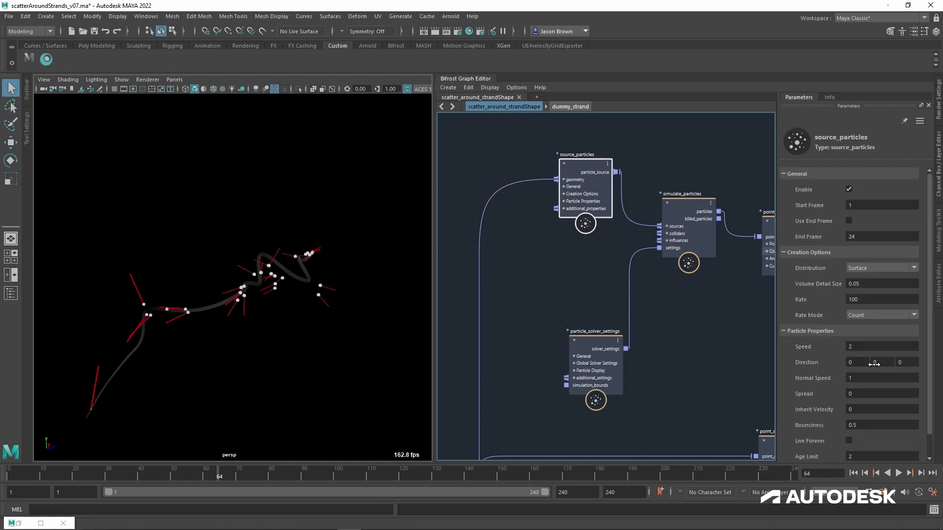
left_click(866, 379)
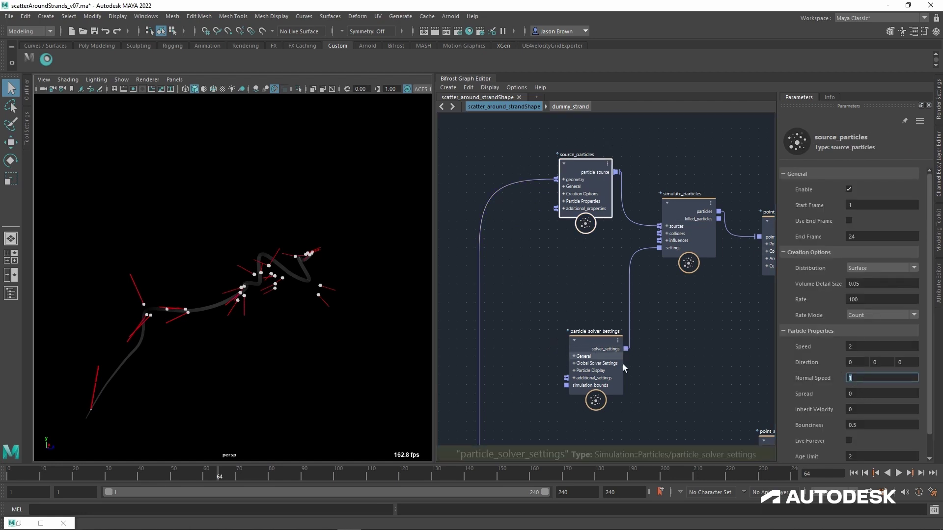
Step: Replay the simulation from the first frame to check how far particles travel, and review the Age Limit setting
left_click(862, 478)
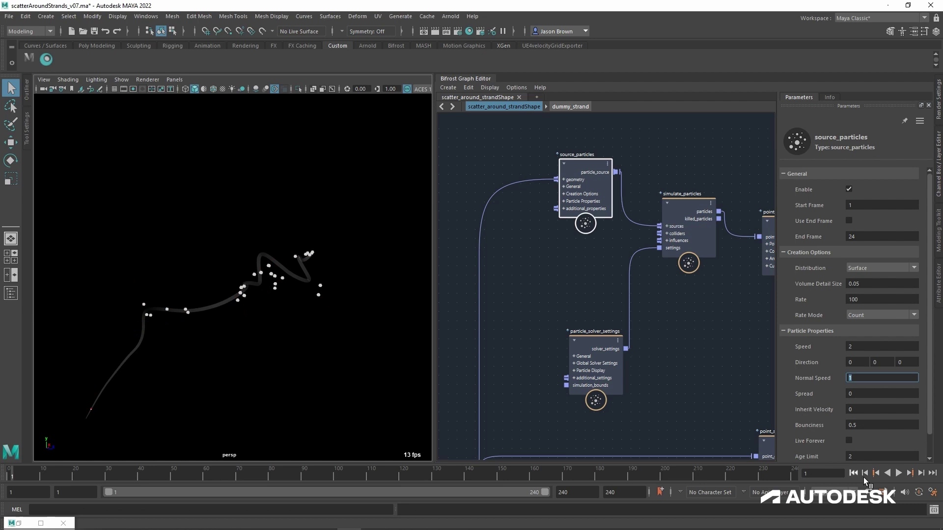
left_click(904, 476)
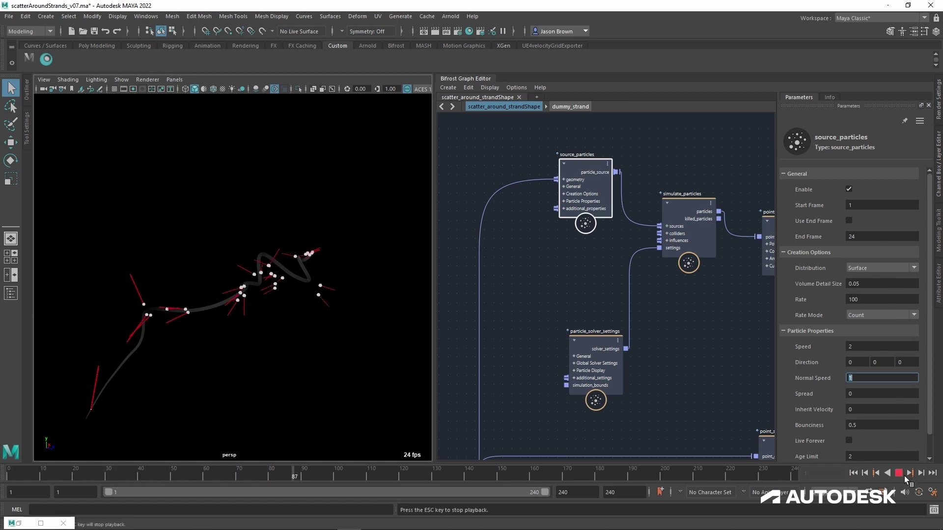
left_click(903, 475)
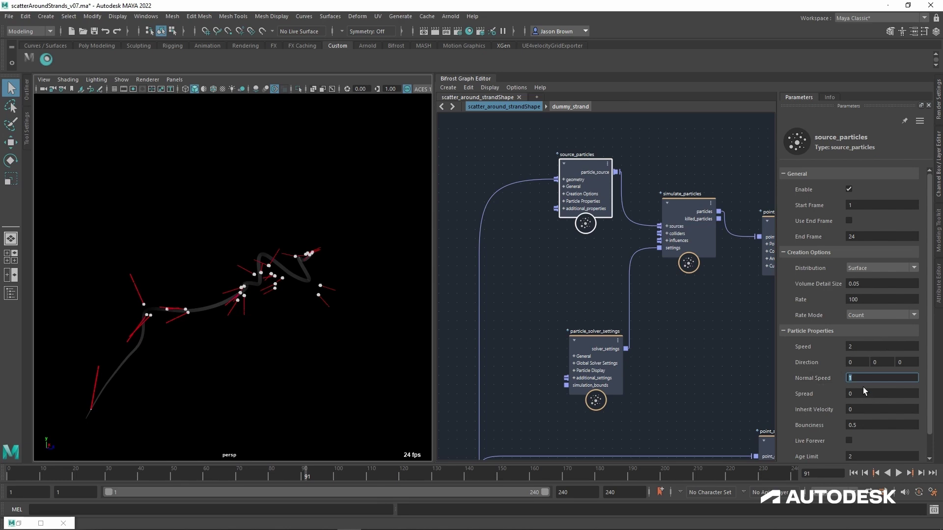
scroll(860, 446, "down", 1)
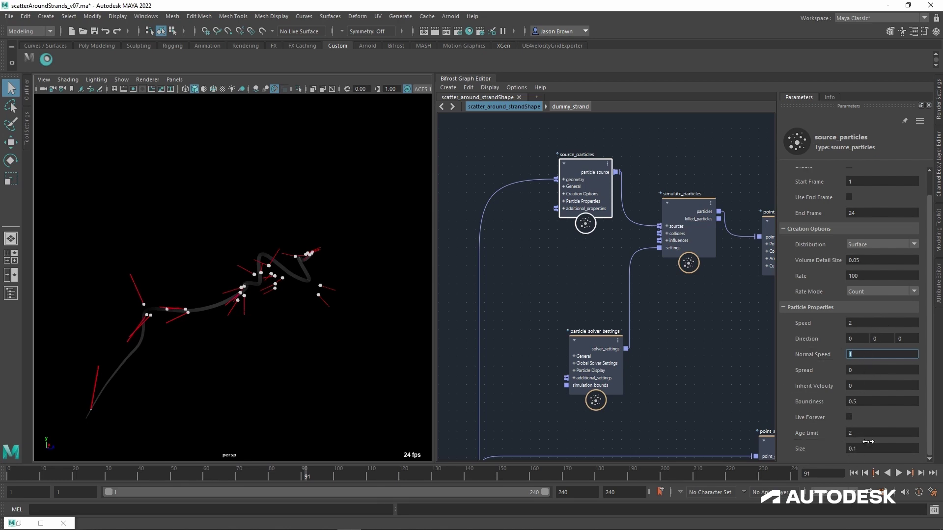
left_click(898, 474)
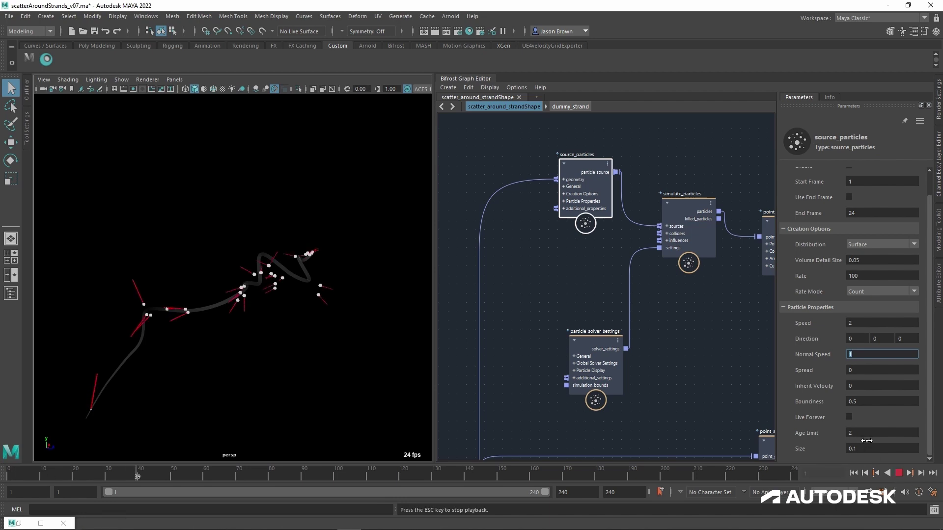
left_click(899, 474)
Step: Expand the General port group on the source_particles node
scroll(709, 377, "down", 3)
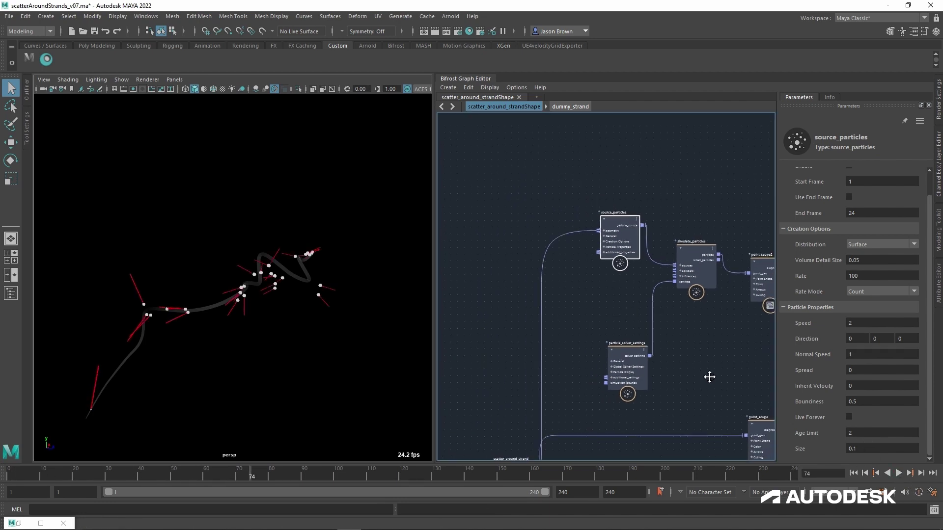
middle_click_drag(652, 359, 717, 355)
middle_click_drag(575, 311, 587, 282)
scroll(565, 288, "up", 4)
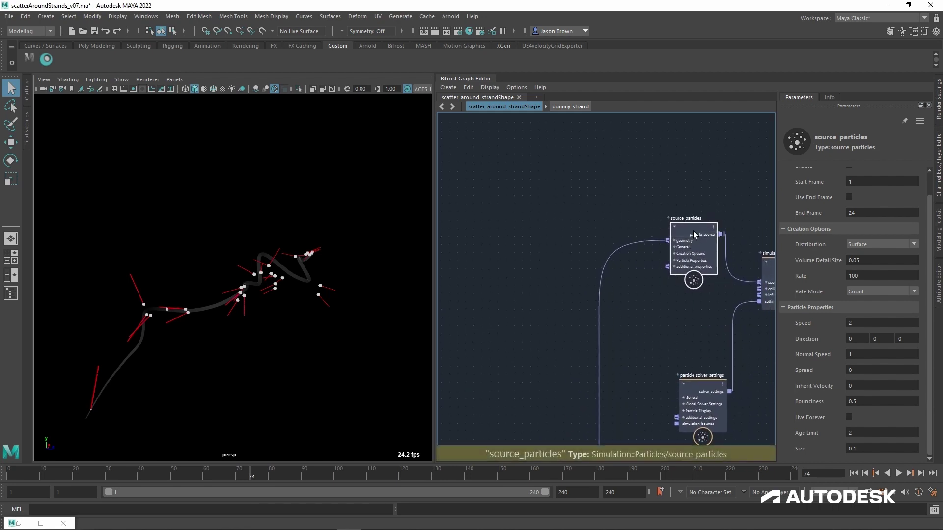
left_click(698, 242)
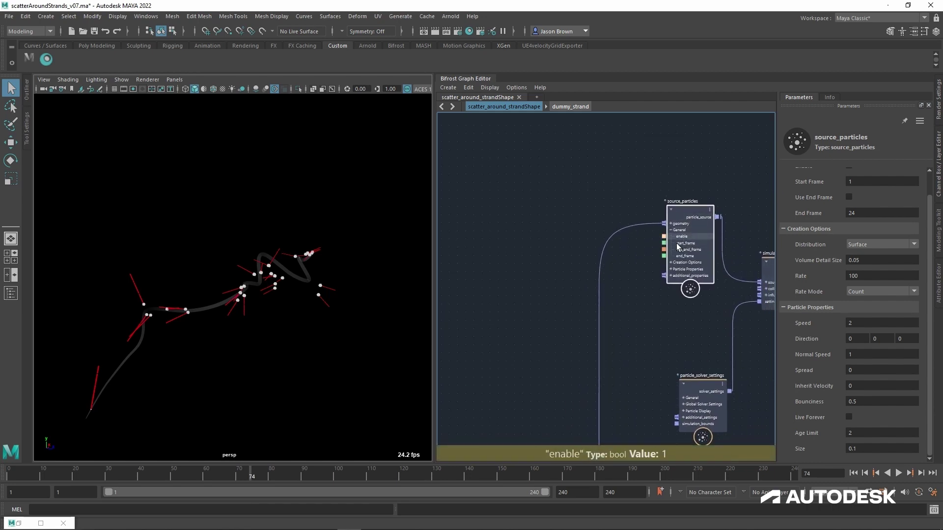
Step: Add a fractal_noise_field node and place it in the empty area ahead of source_particles
middle_click_drag(531, 260, 572, 260)
left_click(569, 261)
key("Tab")
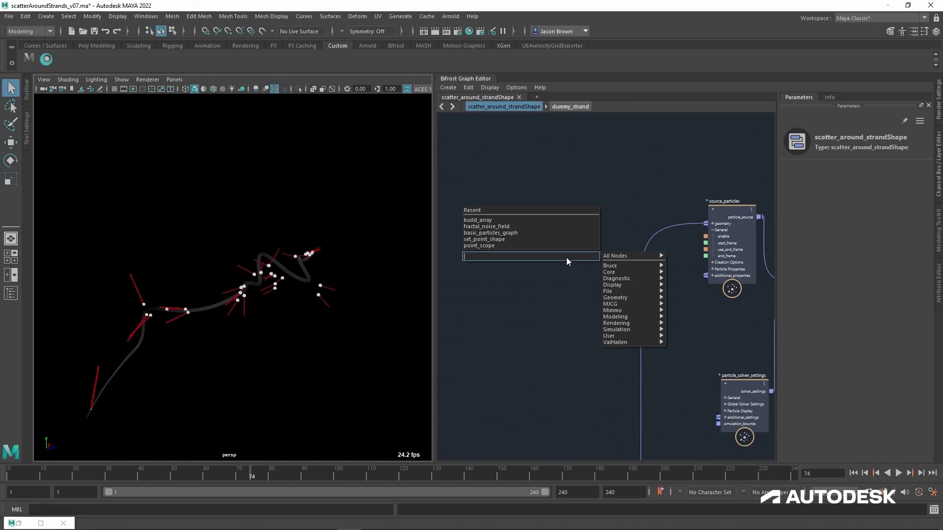
type("fnf")
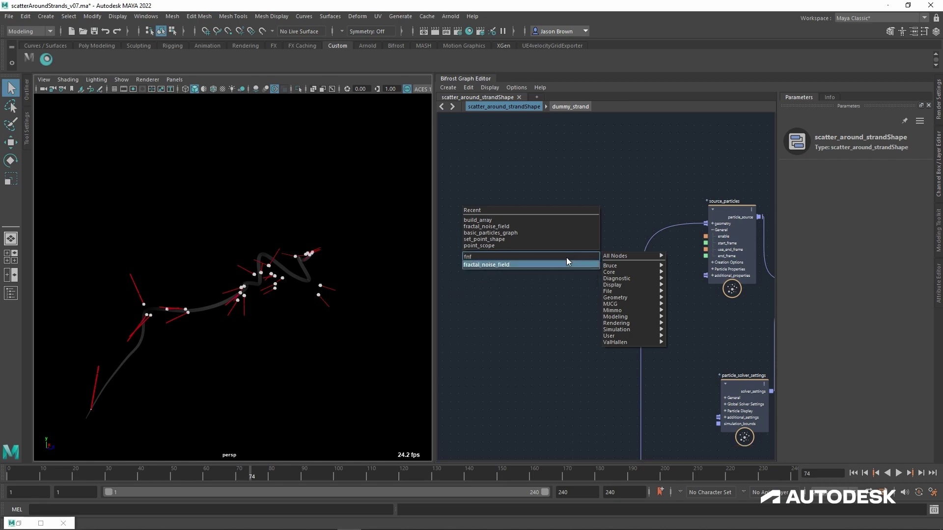
key("Return")
left_click_drag(568, 281, 493, 279)
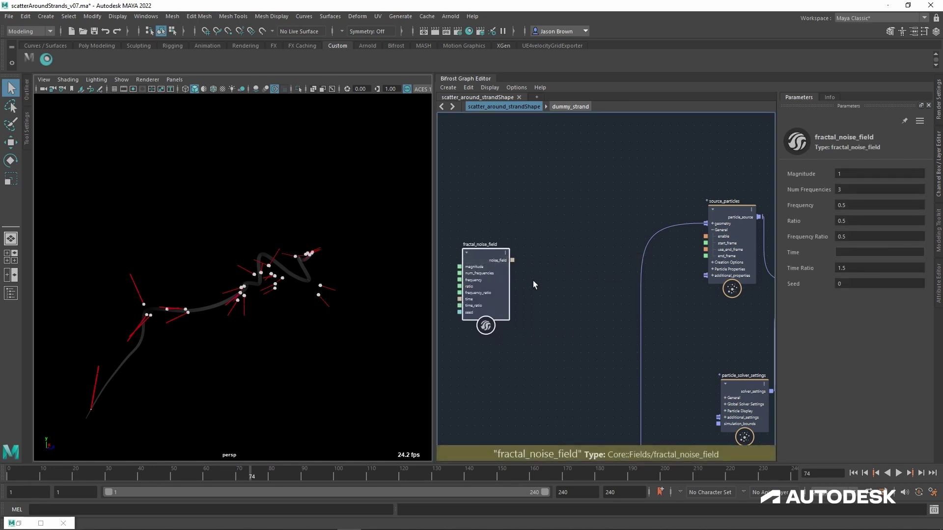
middle_click_drag(534, 285, 553, 297)
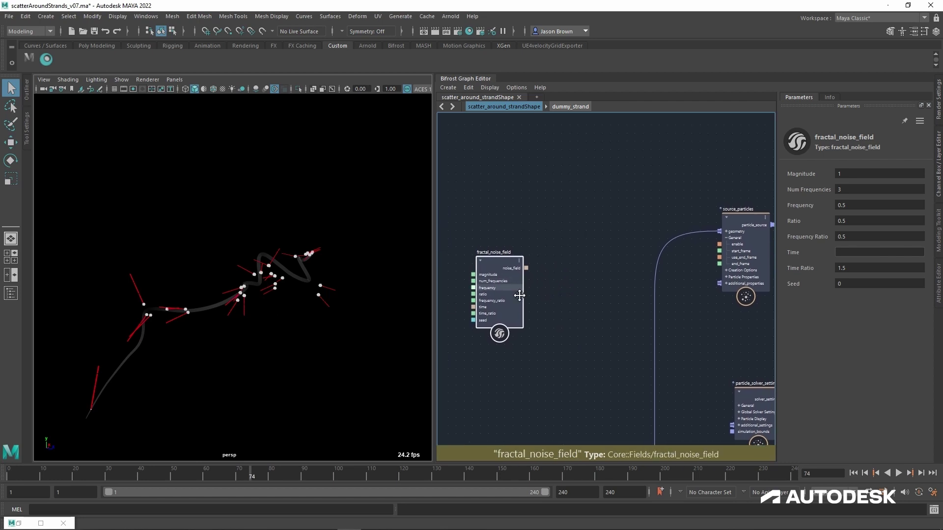
Step: Expand the Particle Properties ports of source_particles and connect noise_field from fractal_noise_field to age_limit
scroll(518, 287, "up", 3)
left_click_drag(534, 276, 543, 280)
middle_click_drag(592, 294, 512, 278)
left_click(678, 263)
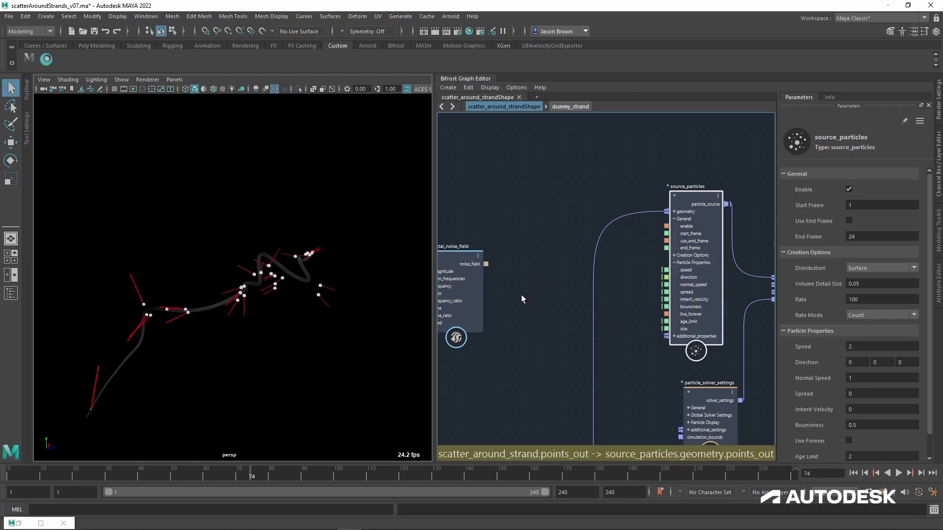
left_click_drag(486, 264, 666, 321)
middle_click_drag(556, 361, 563, 338)
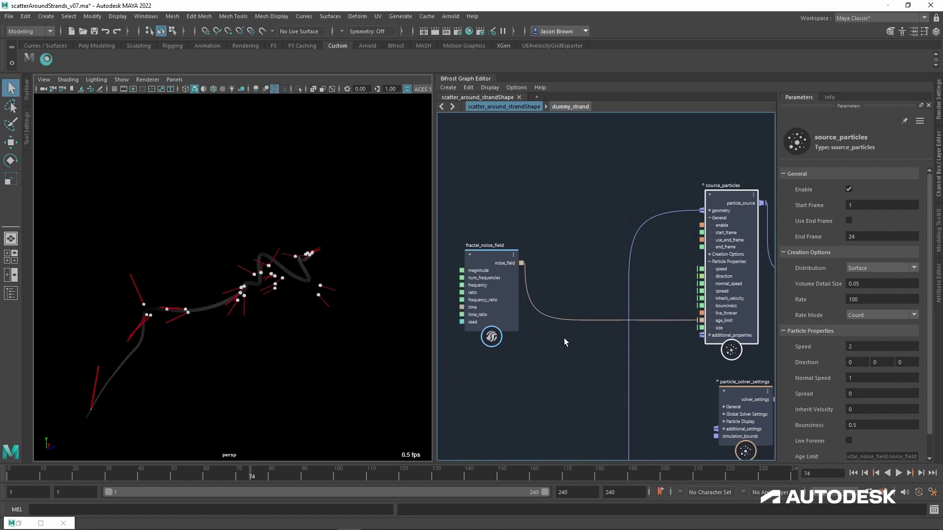
Step: Set the fractal_noise_field Magnitude to about 1.083 and play the simulation with the strand seen from the side
left_click(471, 256)
left_click(472, 257)
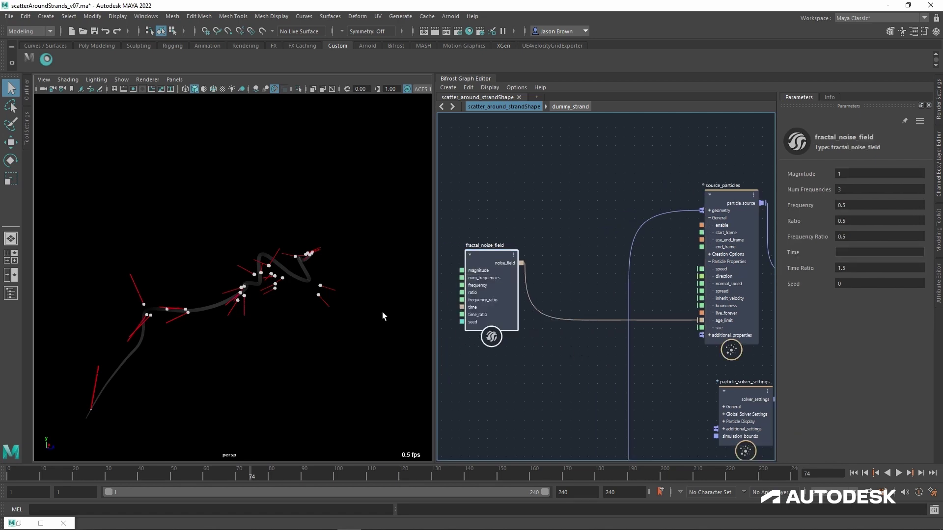
left_click_drag(298, 222, 301, 279, "alt")
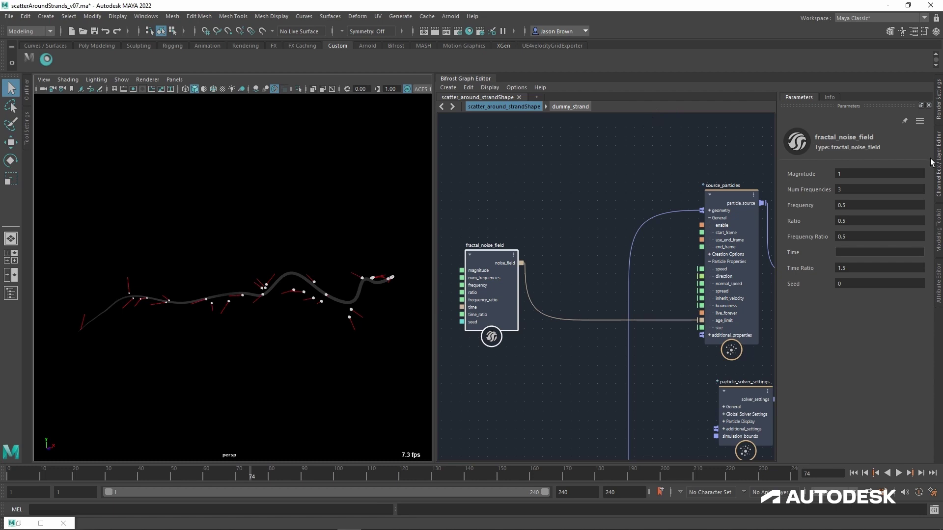
left_click_drag(830, 184, 867, 182)
left_click(901, 476)
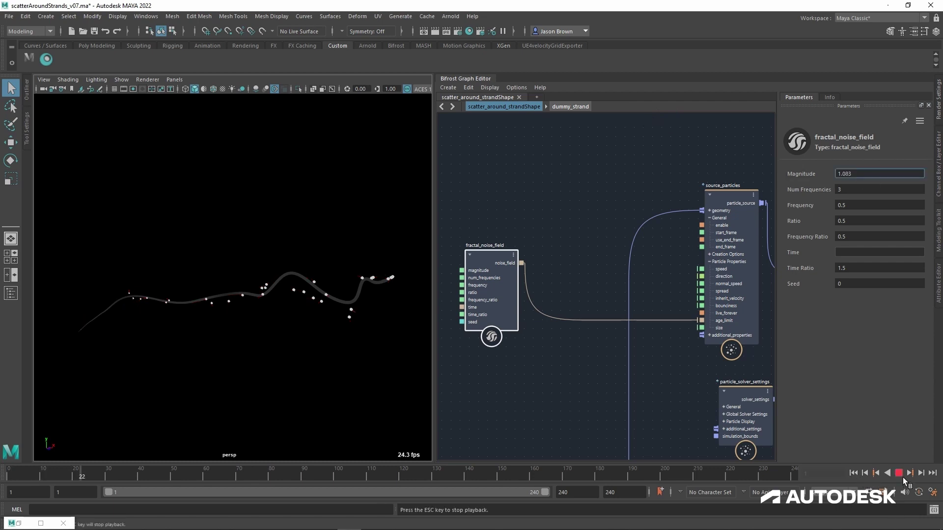
Step: Stop the playback and examine the particle trails around the strand up close and from different angles
left_click(902, 478)
middle_click_drag(336, 395, 295, 338, "alt")
mouse_move(295, 339)
right_mouse_down("alt")
mouse_move(242, 335)
mouse_move(312, 347)
right_mouse_up("alt")
left_click_drag(311, 347, 282, 372, "alt")
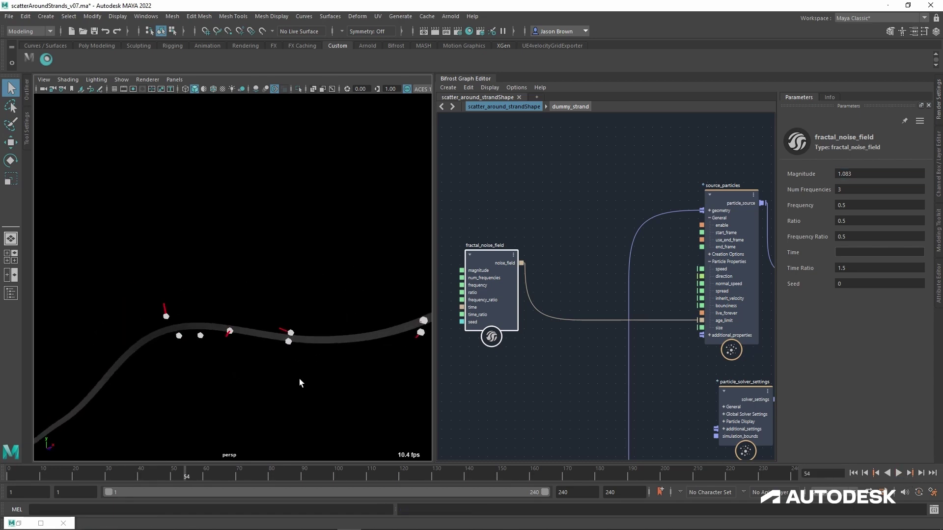
middle_click_drag(503, 371, 528, 378, "alt")
scroll(511, 381, "down", 1)
left_click_drag(517, 292, 493, 294)
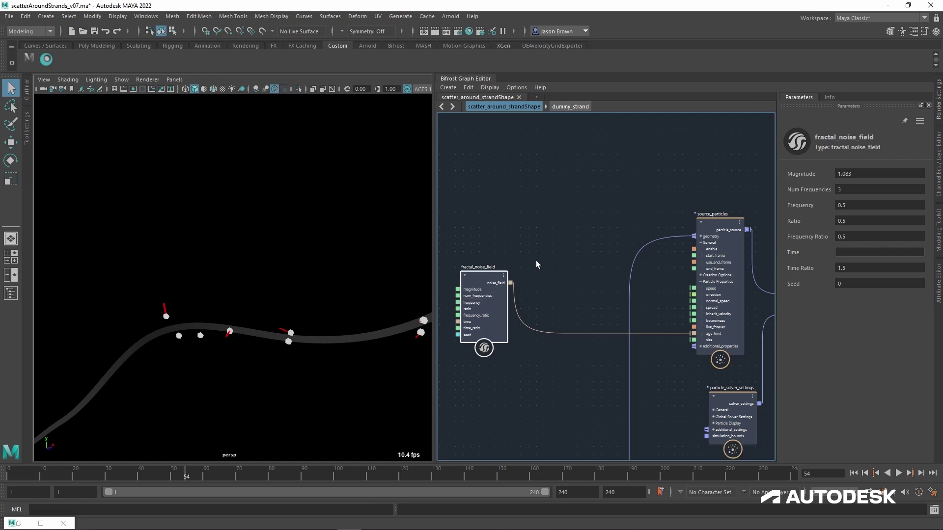
middle_click_drag(532, 297, 540, 285, "alt")
mouse_move(250, 382)
left_mouse_down("alt")
mouse_move(307, 385)
mouse_move(264, 384)
left_mouse_up("alt")
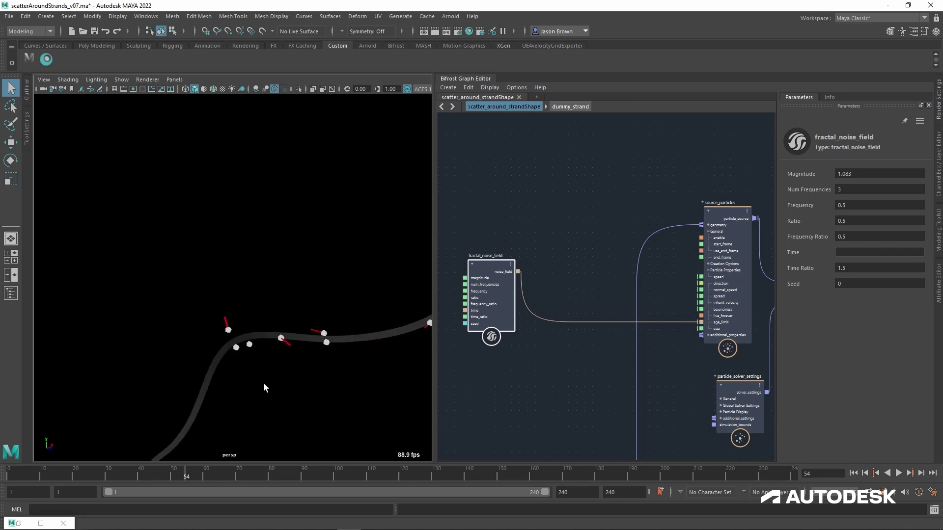
middle_click_drag(315, 378, 311, 362, "alt")
scroll(314, 363, "down", 1)
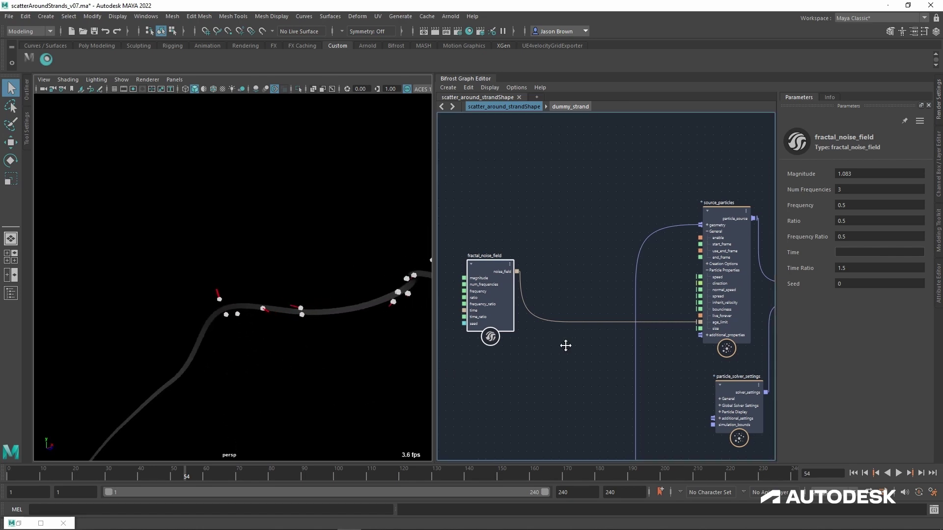
Step: Create an add node beside fractal_noise_field and connect noise_field to its input
middle_click_drag(564, 345, 612, 340, "alt")
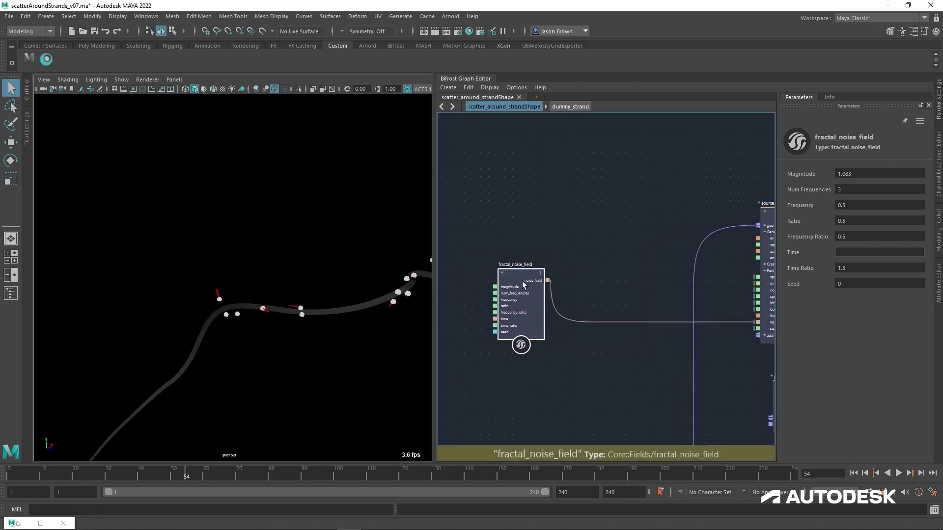
key("Tab")
type("add")
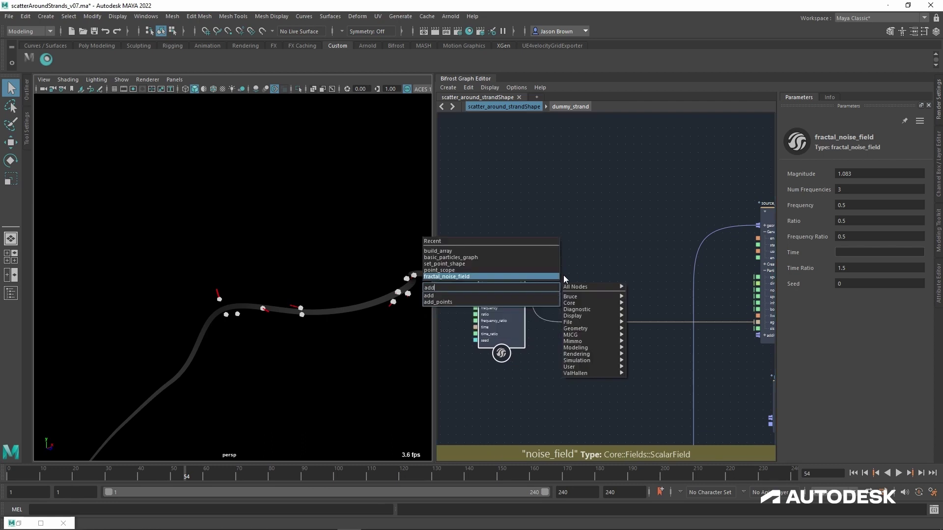
key("Return")
left_click_drag(538, 299, 584, 296)
left_click_drag(529, 290, 565, 300)
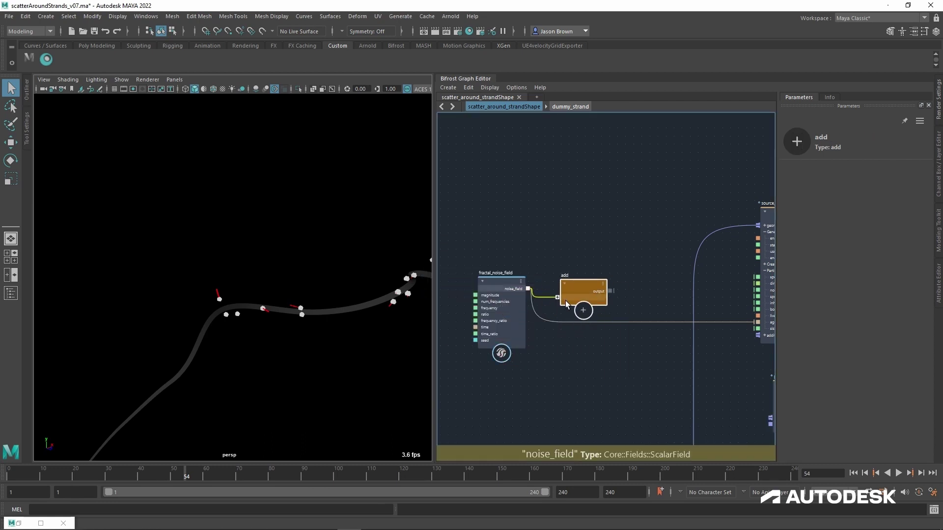
Step: Create a scalar_field node and place it just below the add node
left_click(567, 375)
key("Tab")
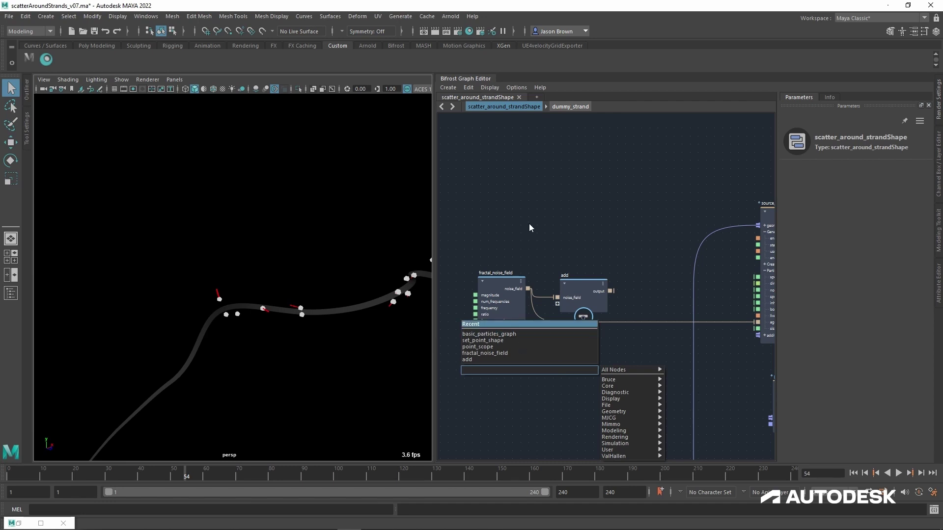
middle_click_drag(541, 258, 538, 228)
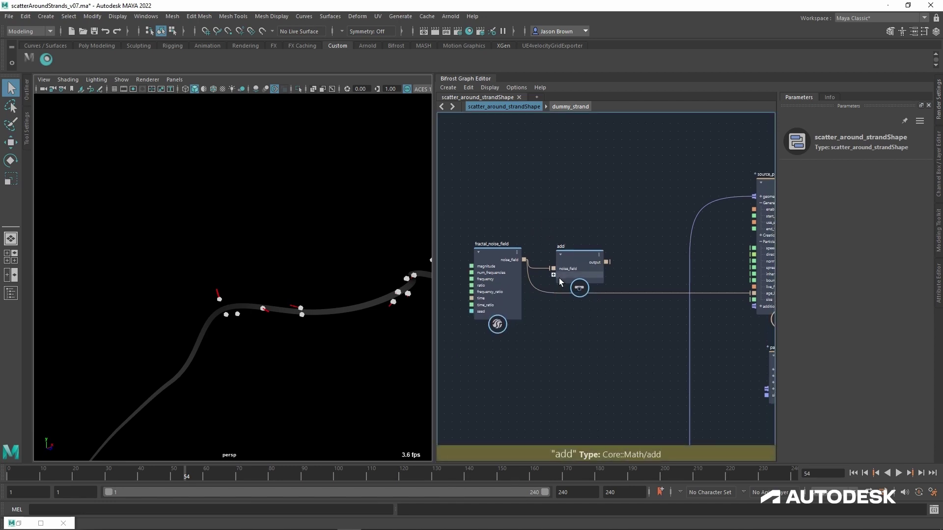
key("Tab")
type("scal")
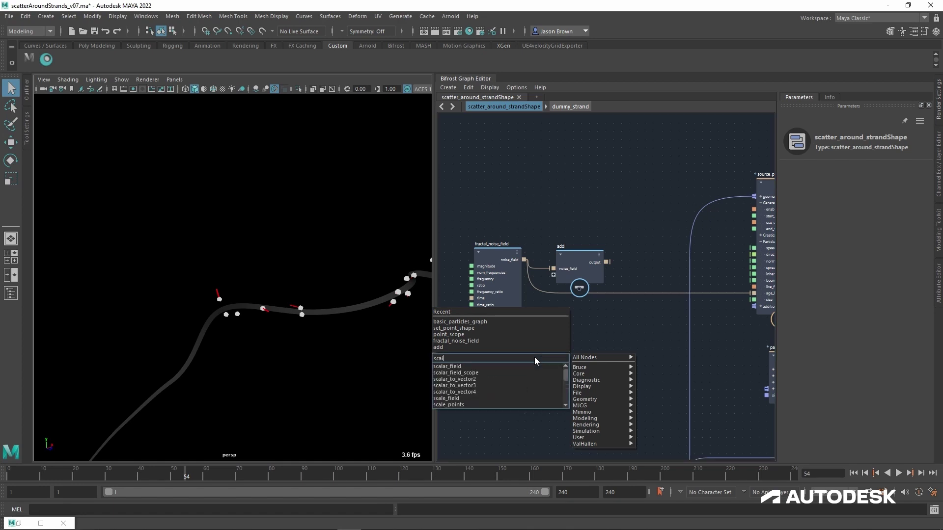
type("a")
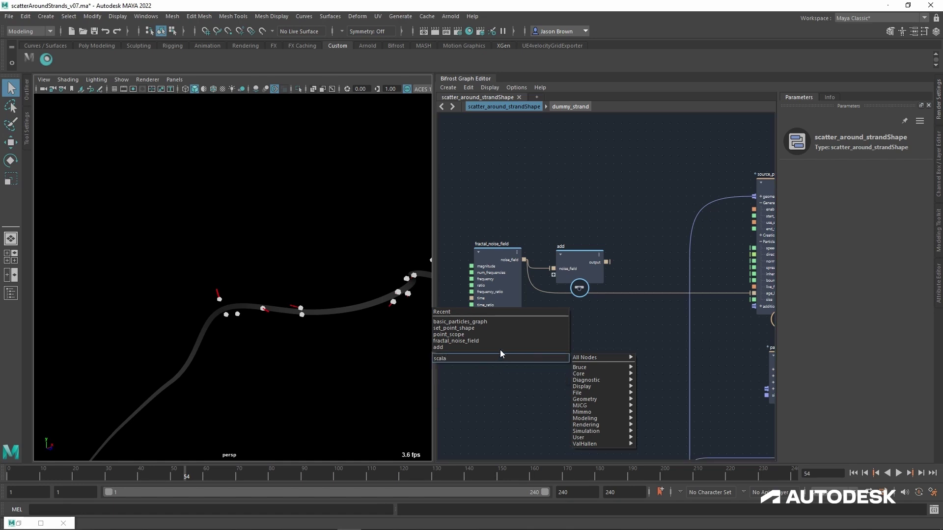
key("Return")
left_click_drag(546, 373, 550, 318)
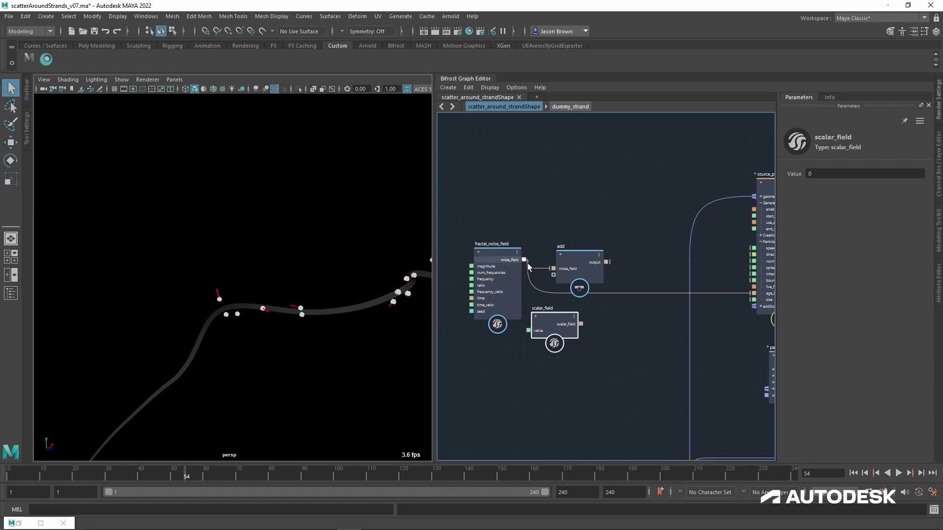
Step: Spread out the noise and add nodes and connect the scalar_field output to the second input of add
middle_click_drag(591, 268, 646, 258)
left_click_drag(548, 256, 503, 256)
left_click(612, 319)
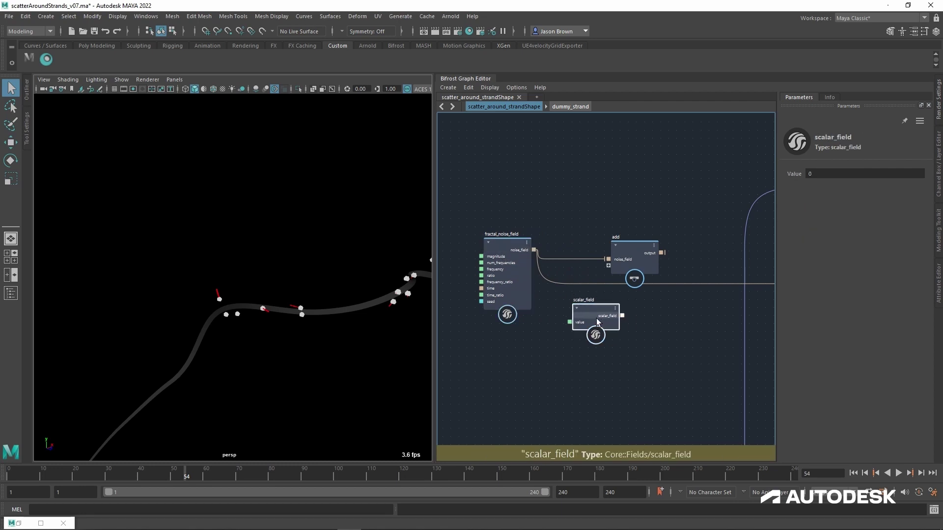
left_click_drag(612, 318, 609, 266)
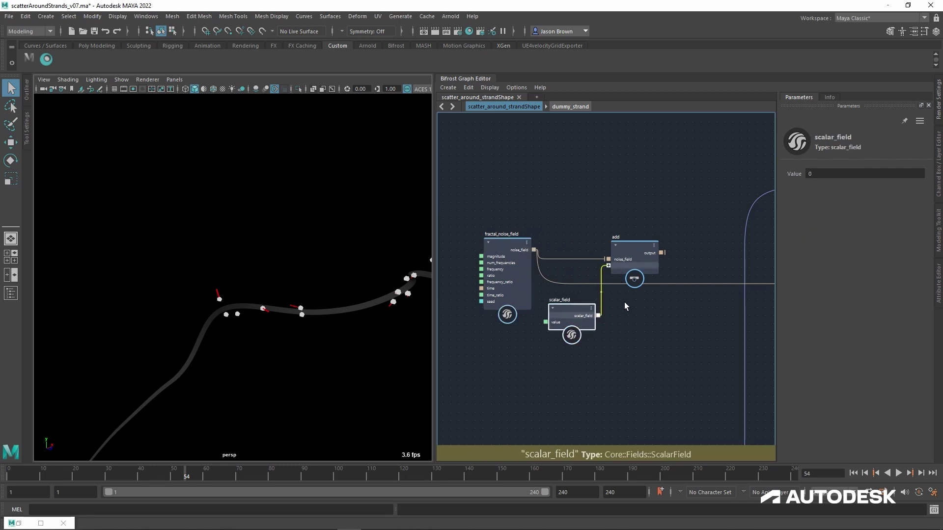
Step: Route the add output into age_limit in place of the direct noise connection and set the scalar_field Value to 0.5
middle_click_drag(647, 321, 584, 316)
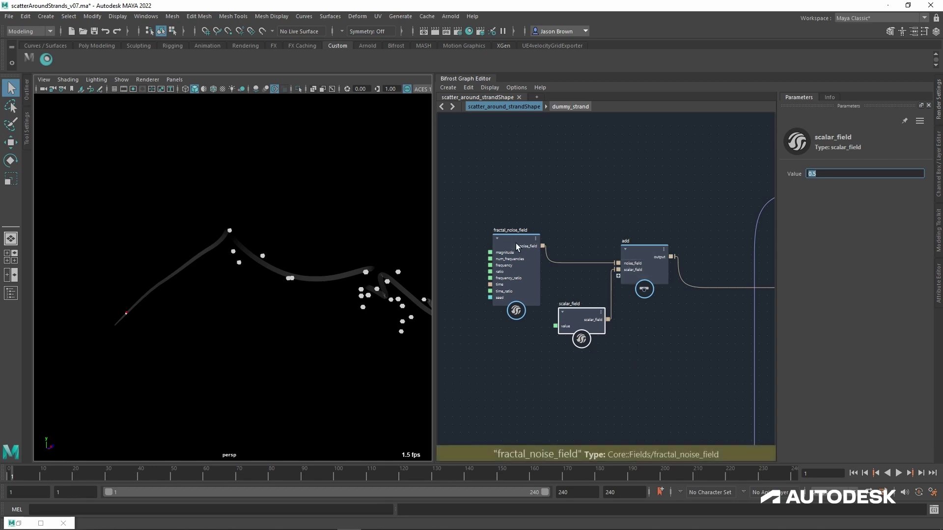
left_click_drag(516, 243, 513, 261)
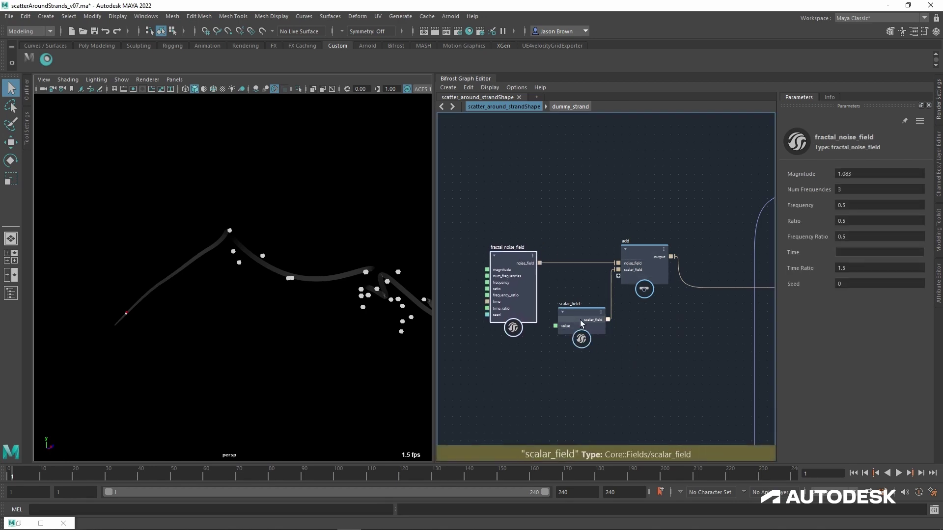
Step: Play the simulation, stop it partway, and examine the varied trail lengths along the strand from several sides
left_click_drag(308, 219, 360, 235, "alt")
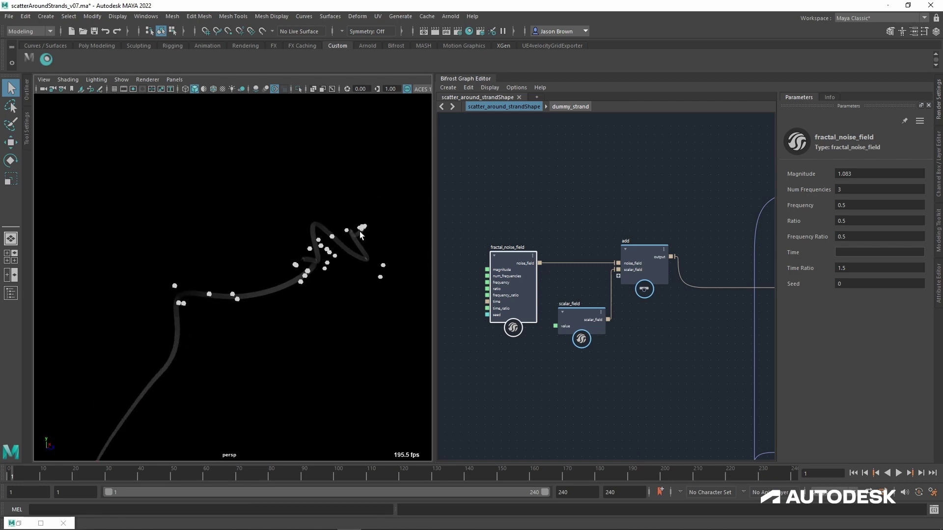
left_click(902, 476)
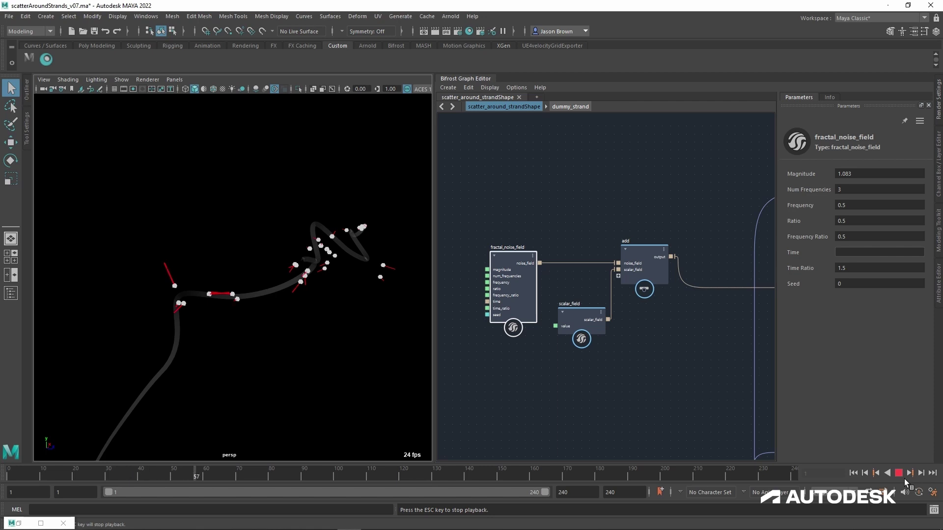
left_click(902, 475)
left_click_drag(419, 360, 511, 362, "alt")
right_click_drag(274, 322, 50, 276, "alt")
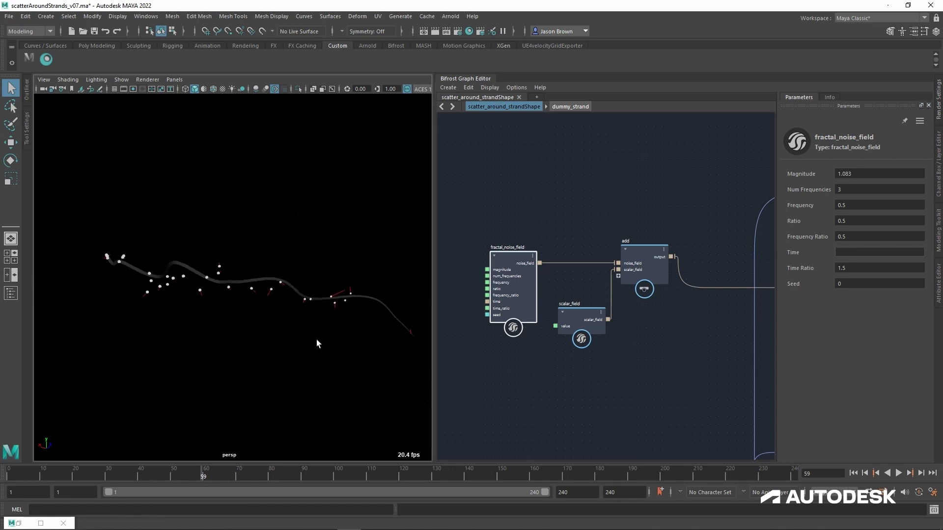
left_click_drag(339, 374, 320, 348, "alt")
middle_click_drag(661, 349, 655, 363, "alt")
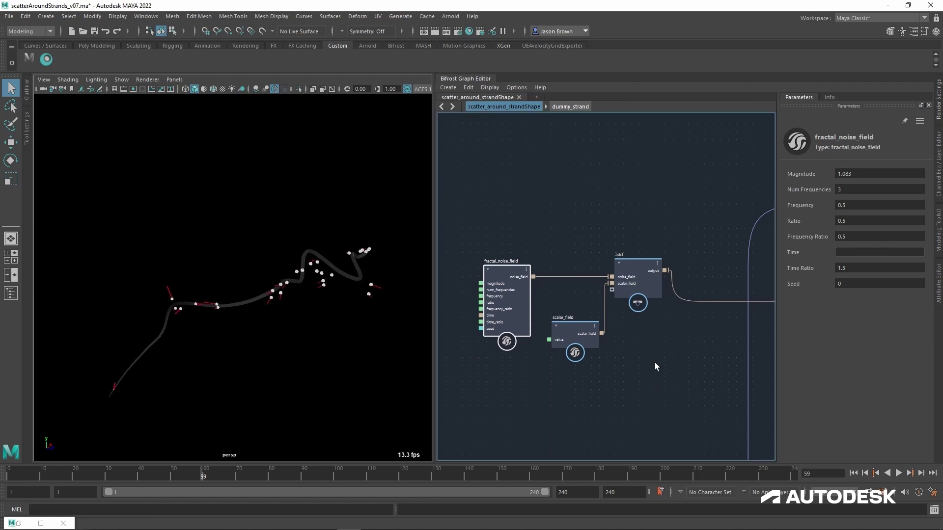
Step: Begin creating a new node from the output of the add node
left_click(636, 278)
middle_click_drag(636, 279, 543, 278, "alt")
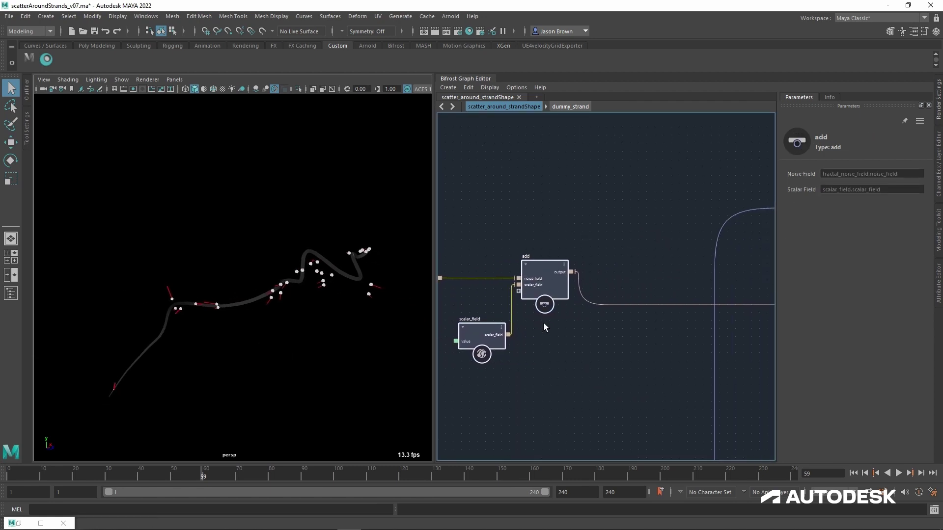
left_click_drag(577, 278, 642, 277)
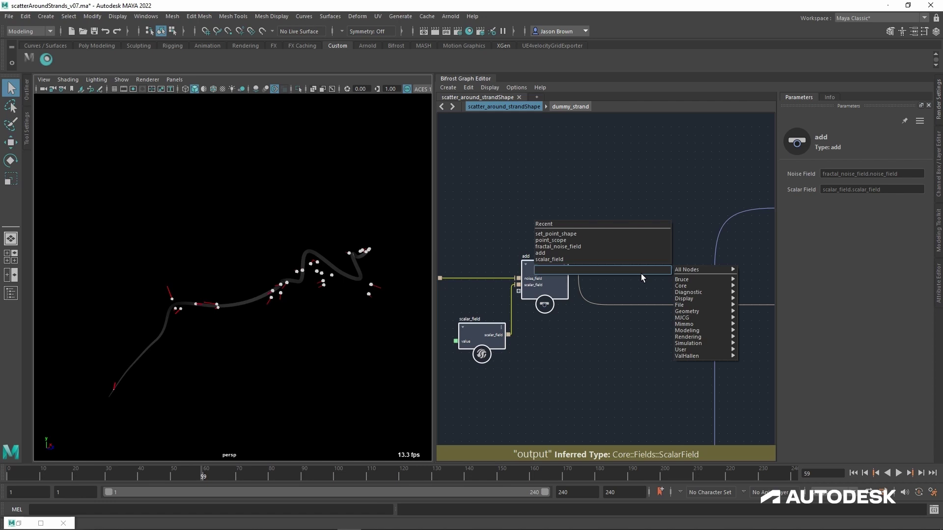
Step: Add a multiply node fed by the add node's output and place it below the existing age_limit connection
type("meulti")
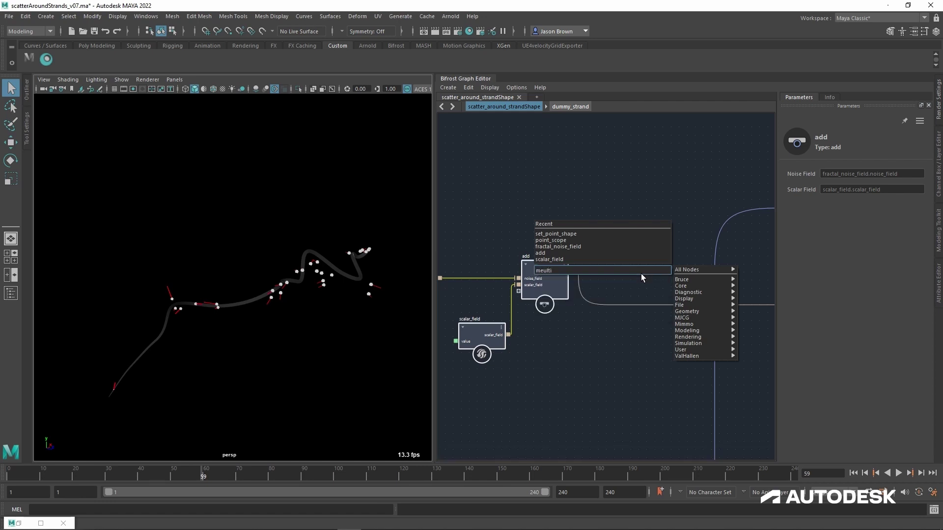
key("ctrl+a")
type("multi")
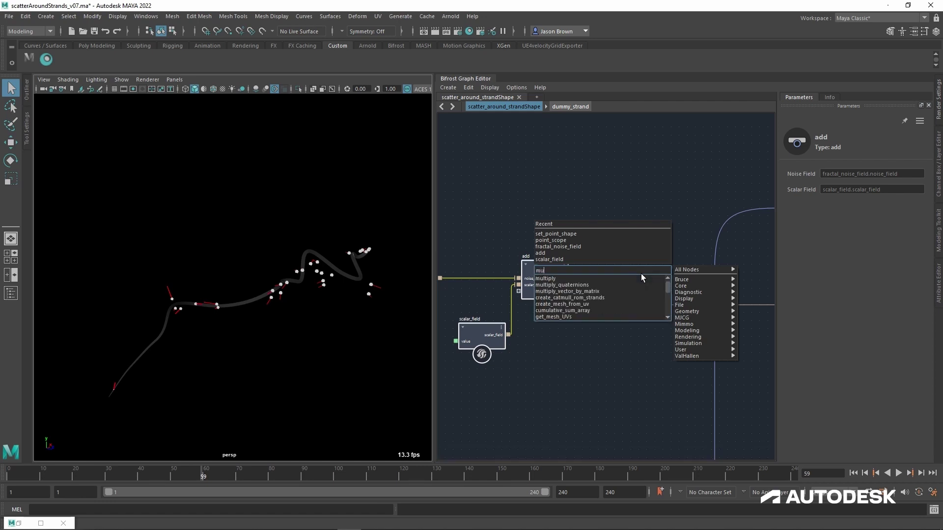
key("Down")
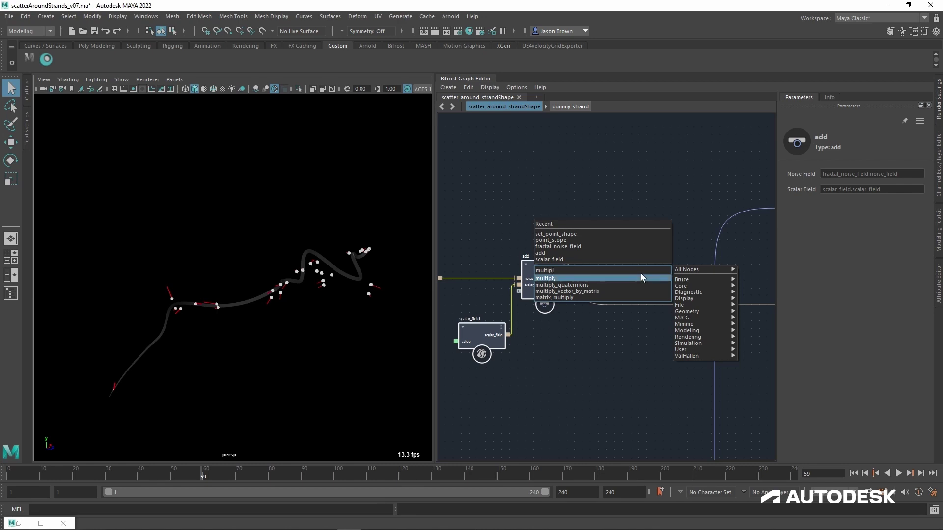
key("Return")
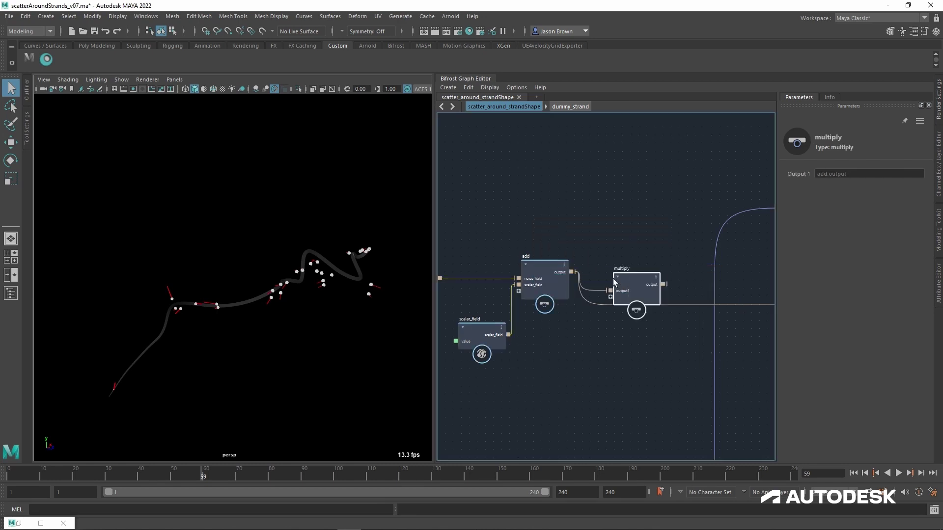
left_click_drag(634, 295, 634, 344)
Step: Duplicate the scalar_field node, connect the copy to the multiply node's second input and set its value to 5
left_click_drag(486, 339, 472, 342)
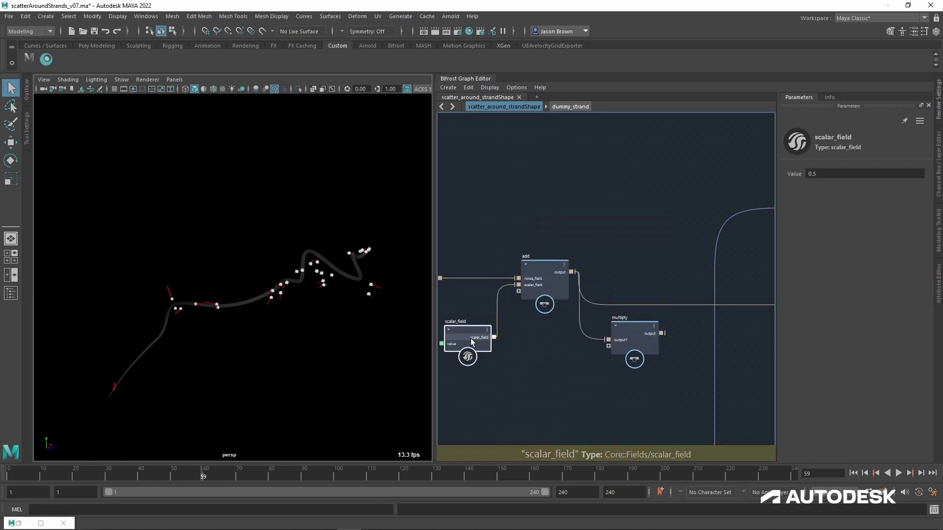
key("ctrl+c")
key("ctrl+v")
left_click_drag(555, 377, 609, 346)
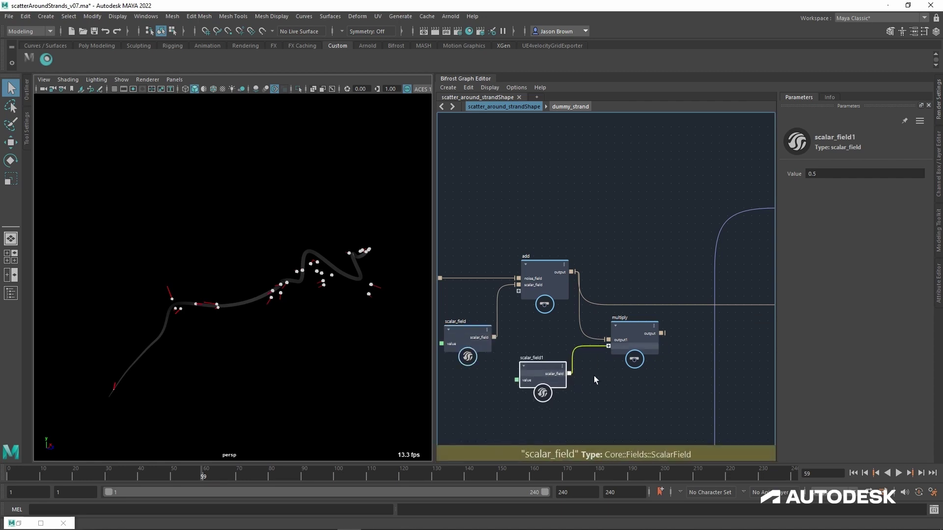
left_click(836, 175)
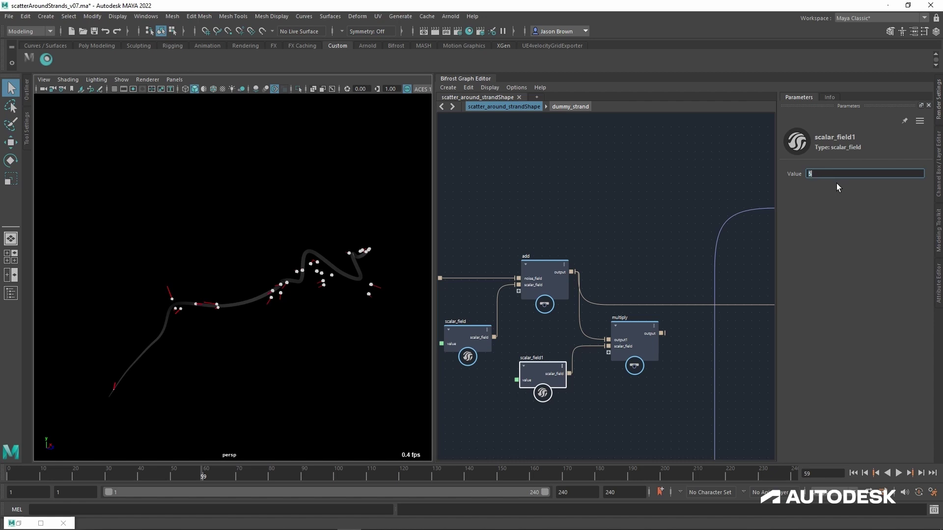
type("5")
Step: Reroute the age_limit input of source_particles so it is driven by the multiply node's output instead of add
middle_click_drag(660, 315, 608, 315)
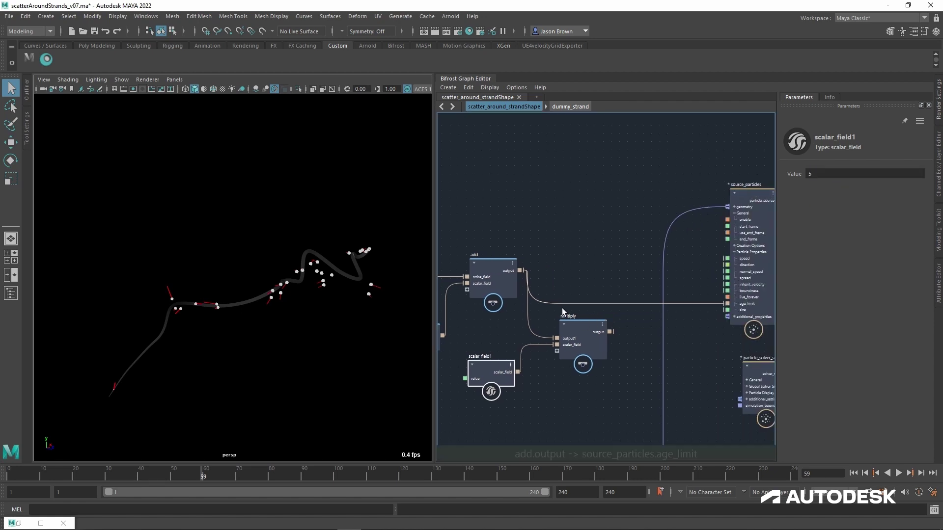
left_click_drag(564, 304, 615, 337)
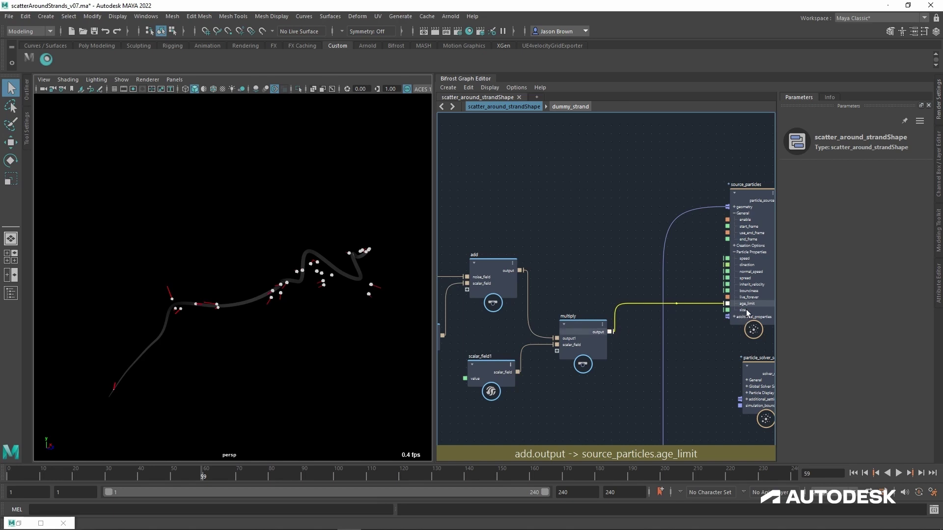
middle_click_drag(611, 305, 633, 286)
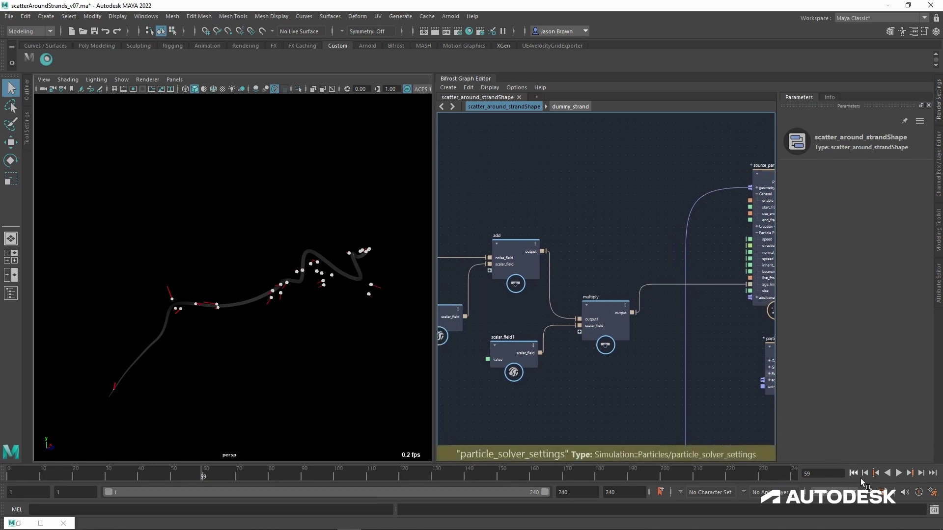
Step: Play the particle simulation from the first frame, examine the red trails along the strand closely, and stop playback
left_click(855, 473)
left_click(901, 475)
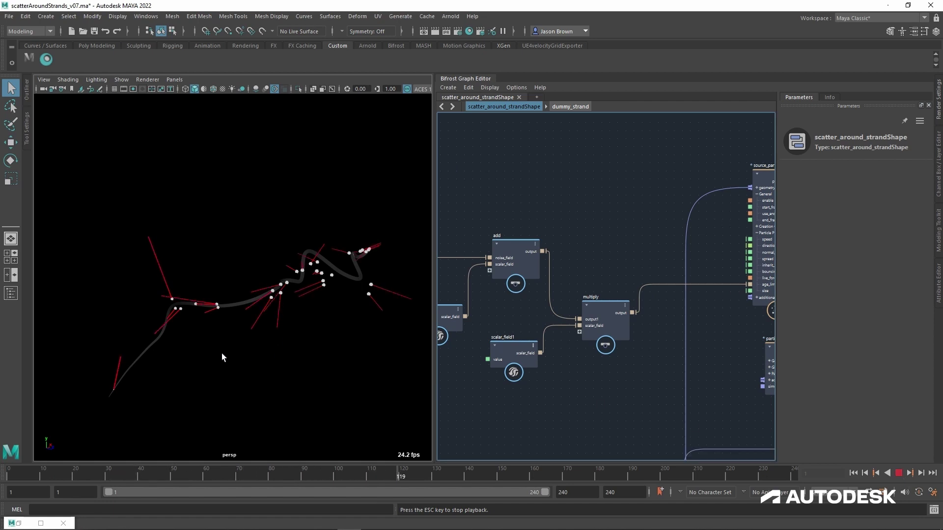
left_click_drag(141, 295, 288, 377, "alt")
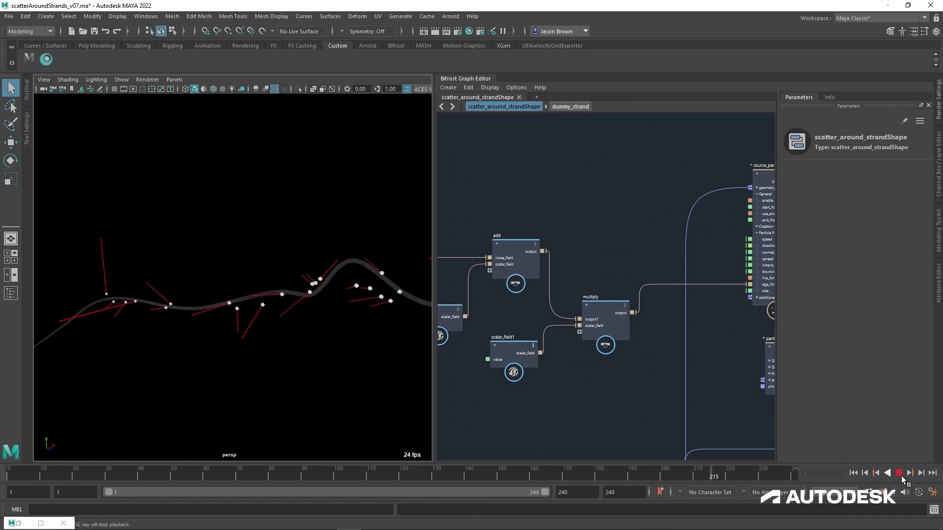
key("Escape")
Step: Arrange the scalar_field1 node below the add node and the multiply node beside it
middle_click_drag(597, 264, 671, 267)
left_click_drag(606, 370, 606, 333)
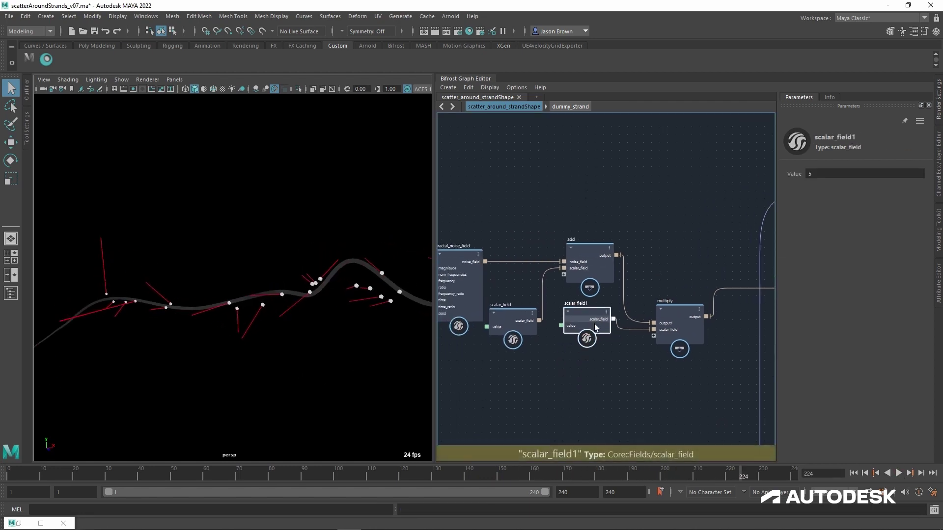
left_click_drag(690, 326, 684, 258)
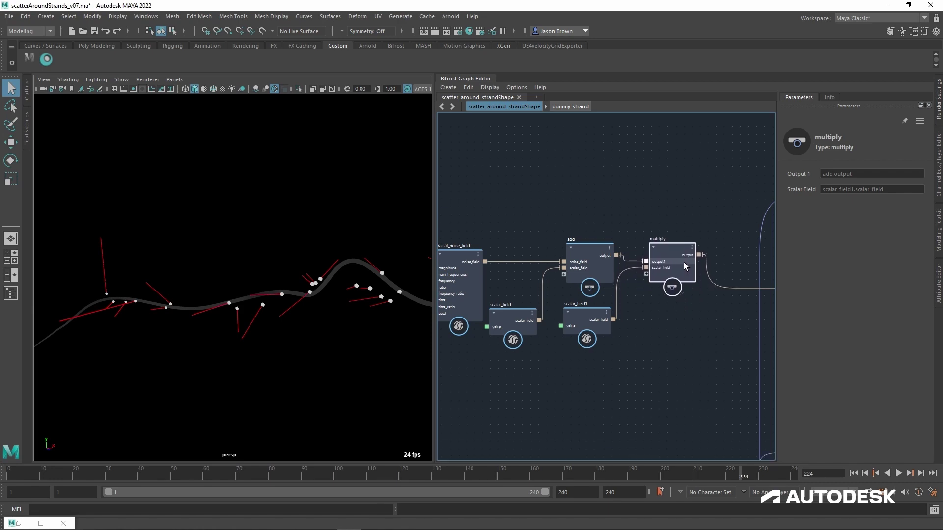
Step: Set the fractal_noise_field node's magnitude to about 5.478, its number of frequencies to 2 and its frequency to 2
middle_click_drag(676, 282, 743, 291)
left_click(534, 273)
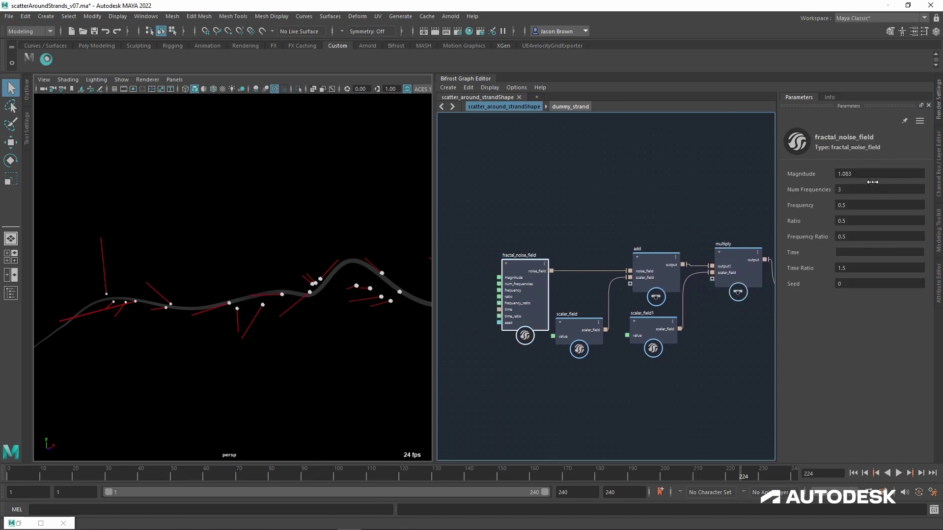
left_click_drag(873, 182, 856, 197)
left_click(853, 193)
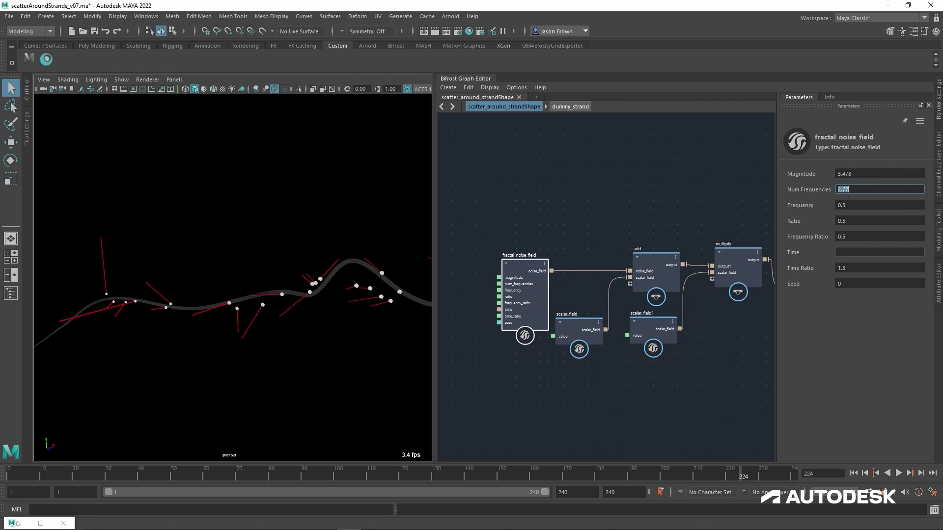
type("2")
key("Tab")
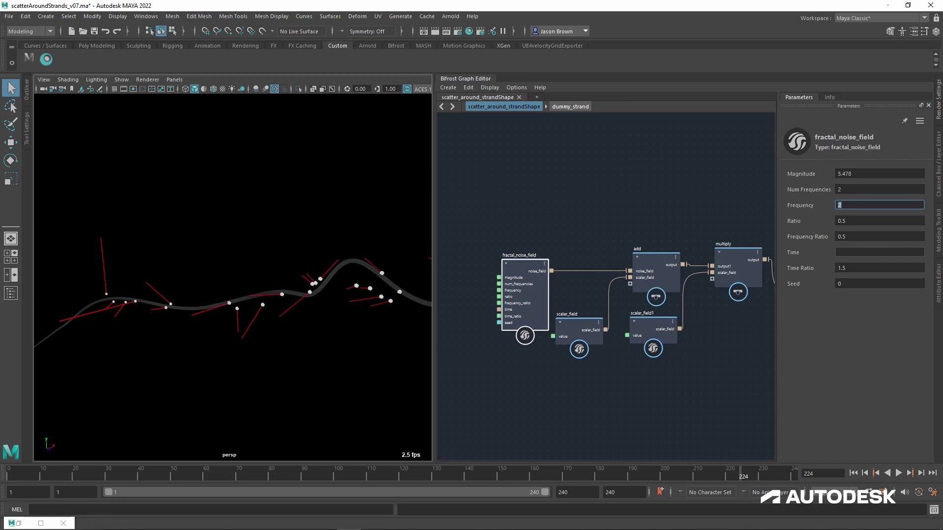
Step: Replay the simulation from the first frame to check the trail length variation, and stop it
left_click(855, 475)
left_click(900, 476)
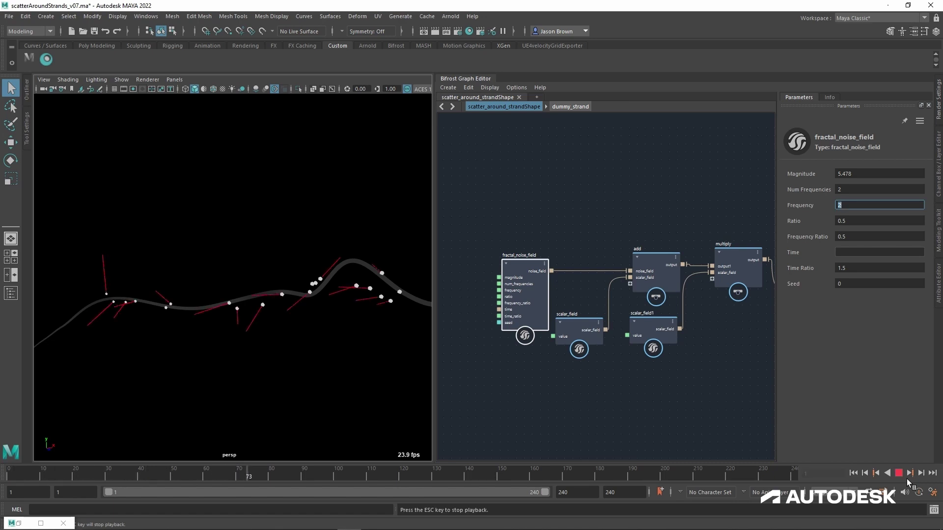
left_click(899, 474)
Step: Set the value of scalar_field1 to 3 and replay the simulation from the start to review the trails
left_click(649, 327)
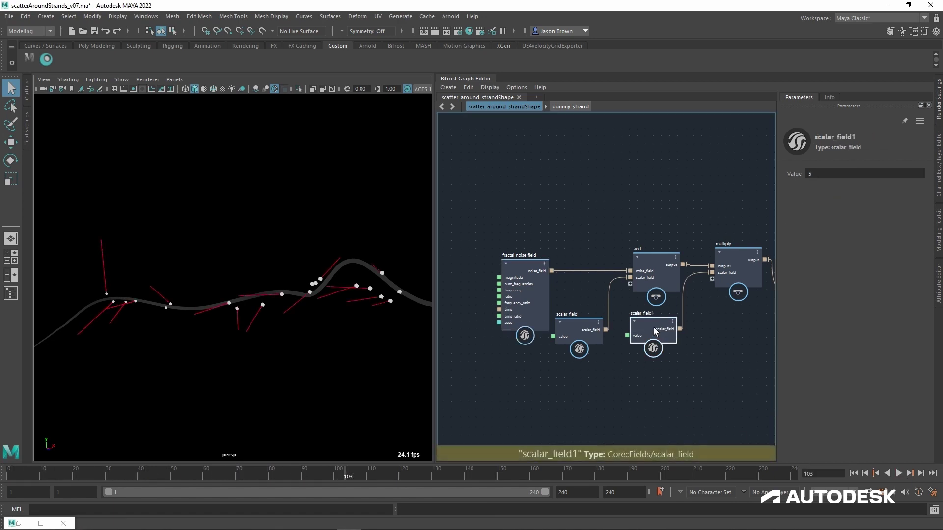
left_click(830, 177)
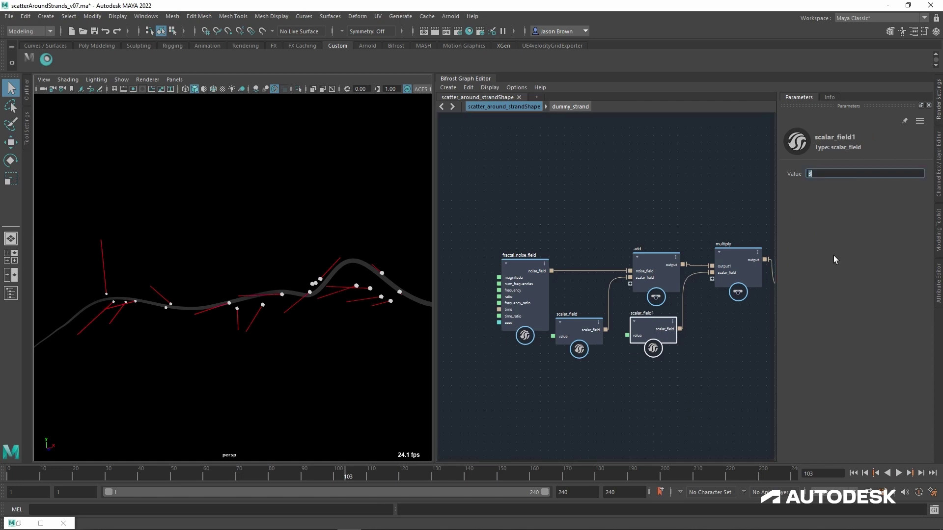
left_click(853, 473)
left_click(900, 474)
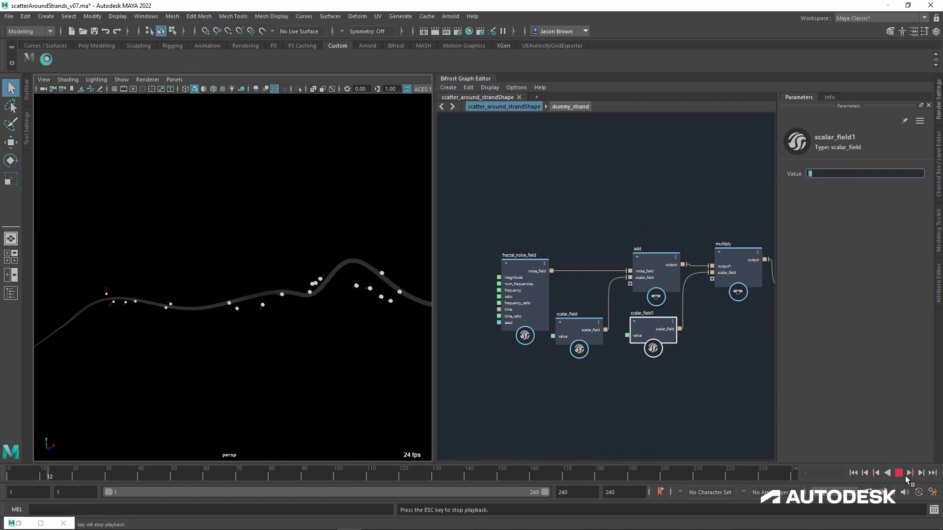
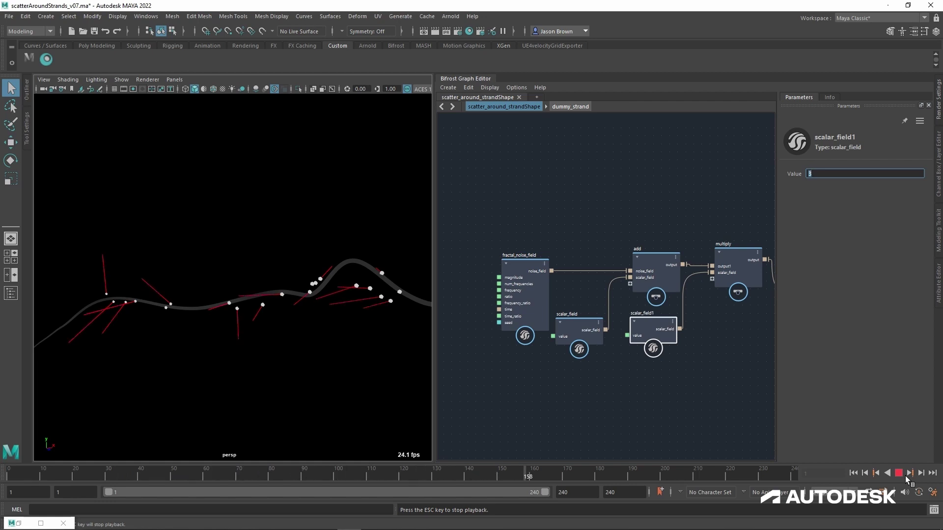
left_click(906, 476)
left_click_drag(274, 295, 314, 343, "alt")
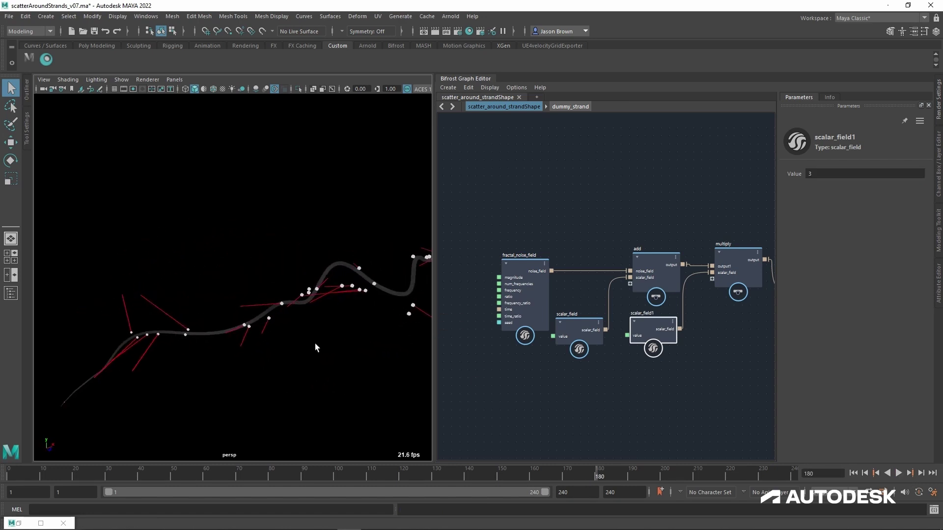
Step: Select the whole group of noise, scalar, add and multiply nodes and move it higher in the graph
scroll(320, 347, "up", 3)
scroll(619, 379, "down", 3)
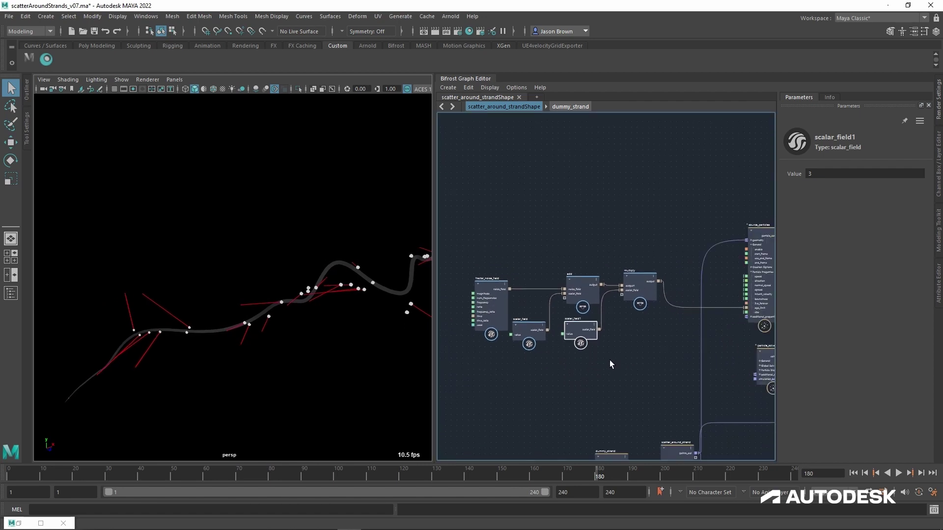
left_click_drag(656, 231, 503, 394)
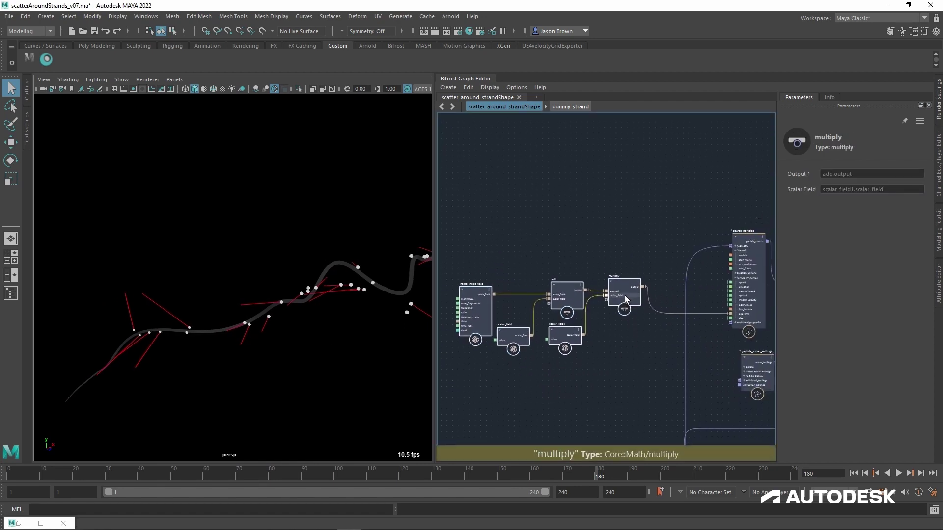
left_click_drag(625, 296, 618, 250)
scroll(585, 312, "up", 3)
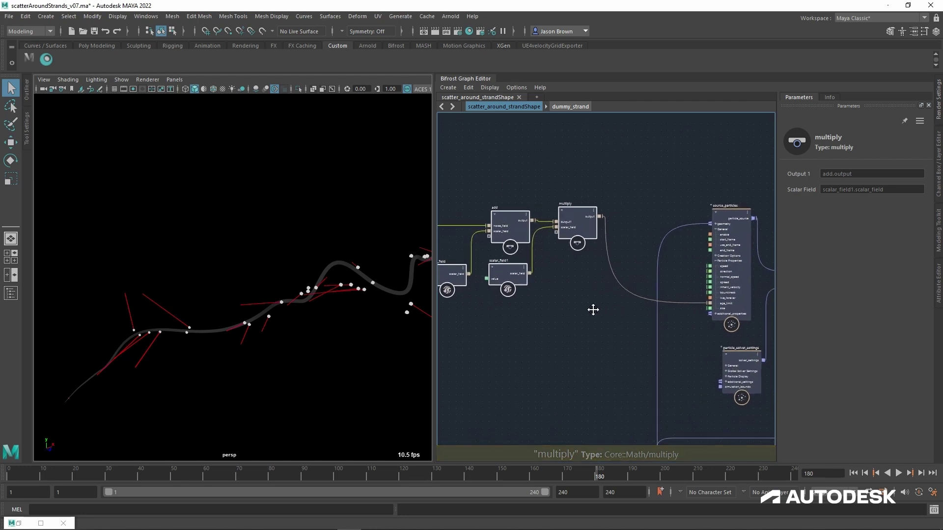
Step: Shift the dummy_strand and scatter_around_strand nodes away from source_particles and closer together to free up graph space
left_click(588, 352)
middle_click_drag(605, 340, 588, 231)
left_click_drag(563, 374, 535, 374)
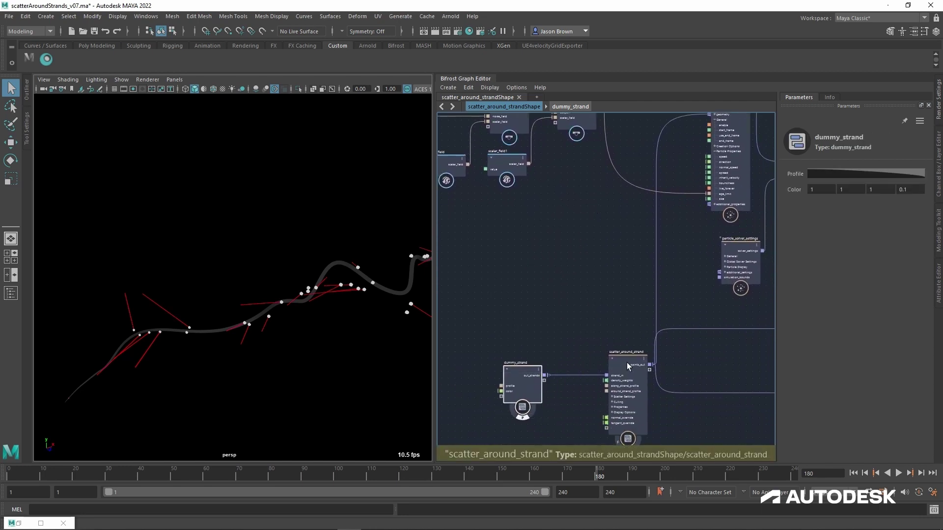
left_click_drag(627, 363, 583, 367)
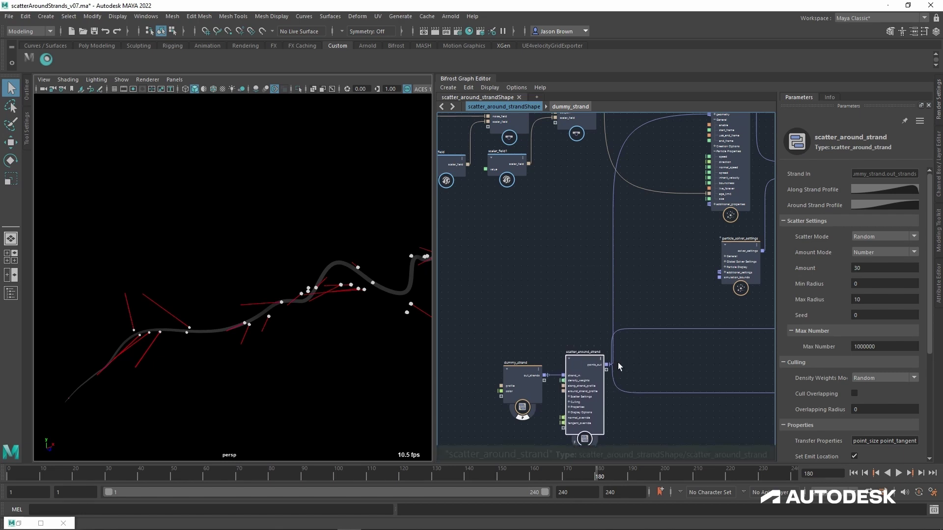
Step: Add a get_geo_property node fed by the points_out output of scatter_around_strand and place it near particle_solver_settings
middle_click_drag(618, 363, 612, 381)
left_click_drag(596, 387, 639, 291)
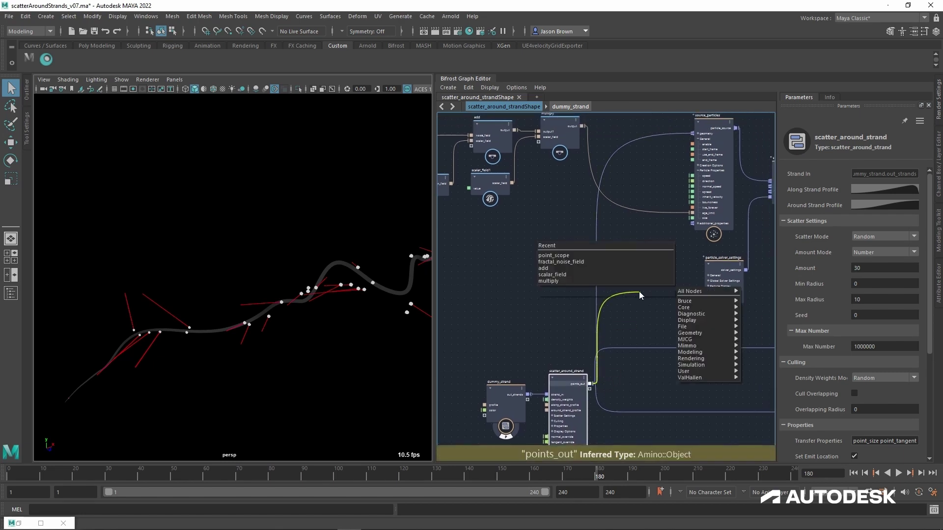
type("get")
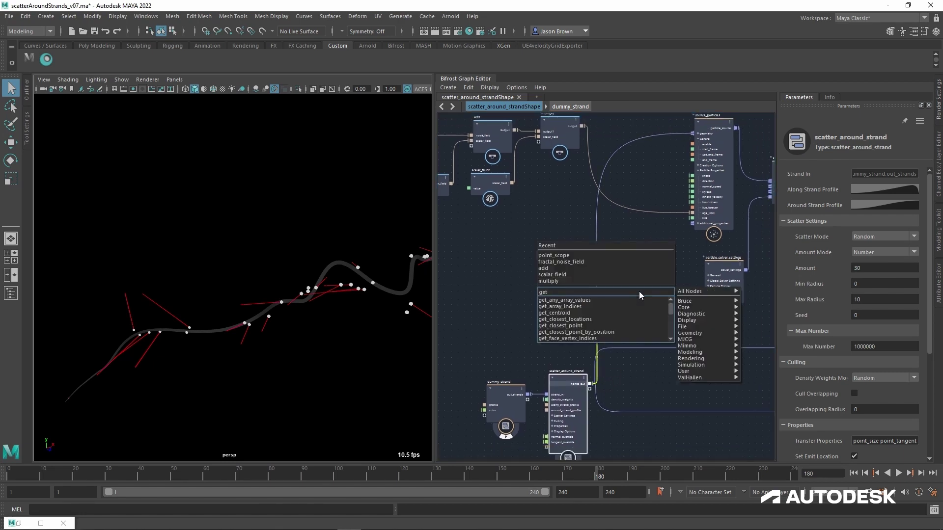
type("geop")
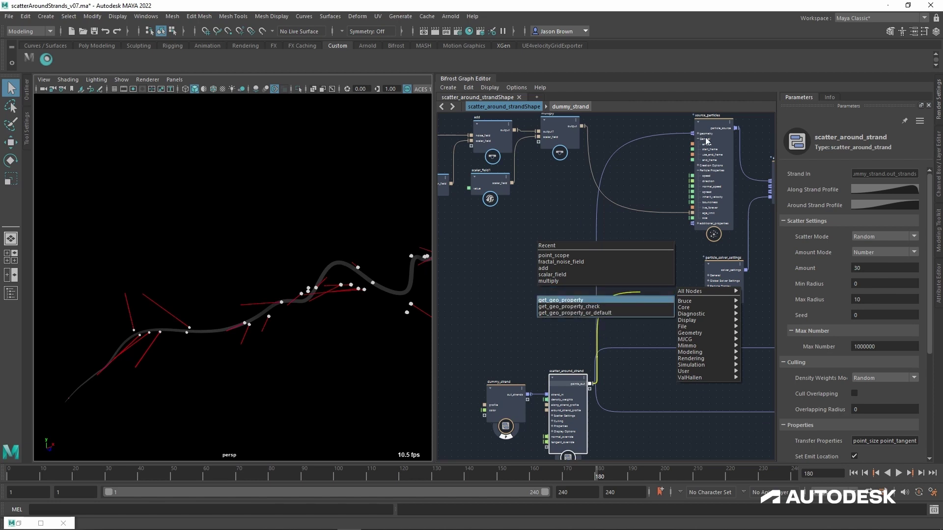
key("Return")
left_click_drag(649, 298, 648, 261)
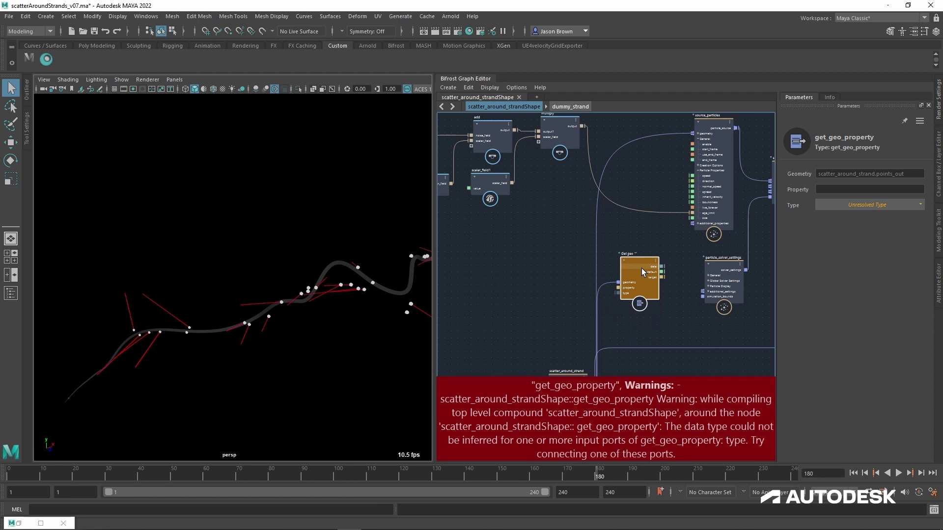
Step: Set the get_geo_property node to read point_tangent with the type array<Math::float3>
left_click(845, 194)
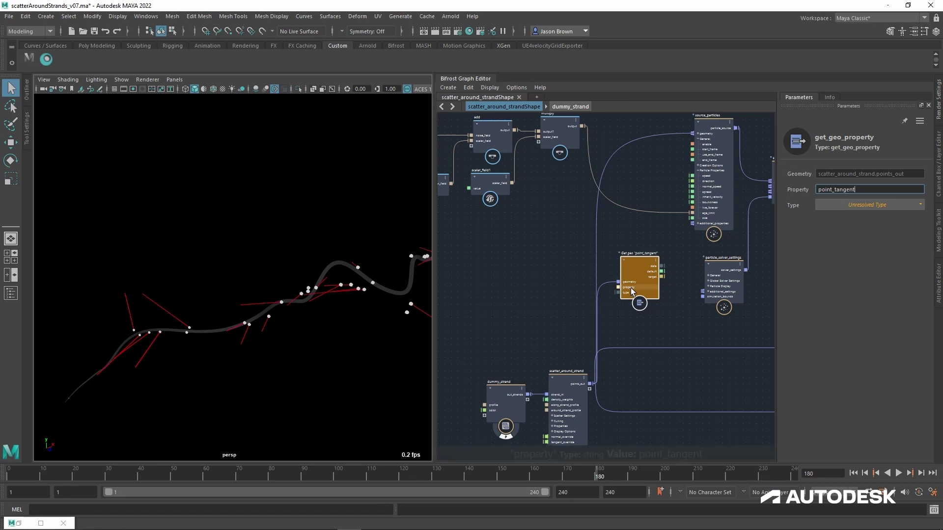
left_click(852, 206)
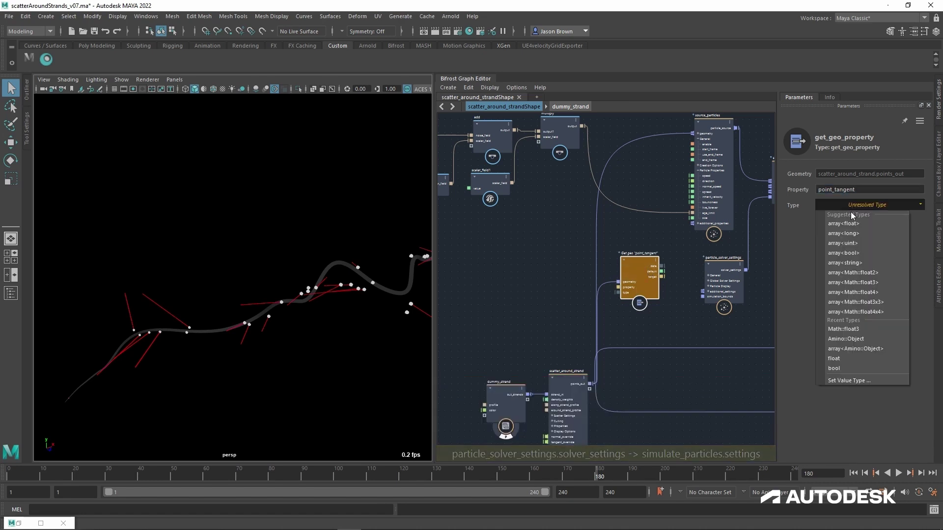
left_click(873, 284)
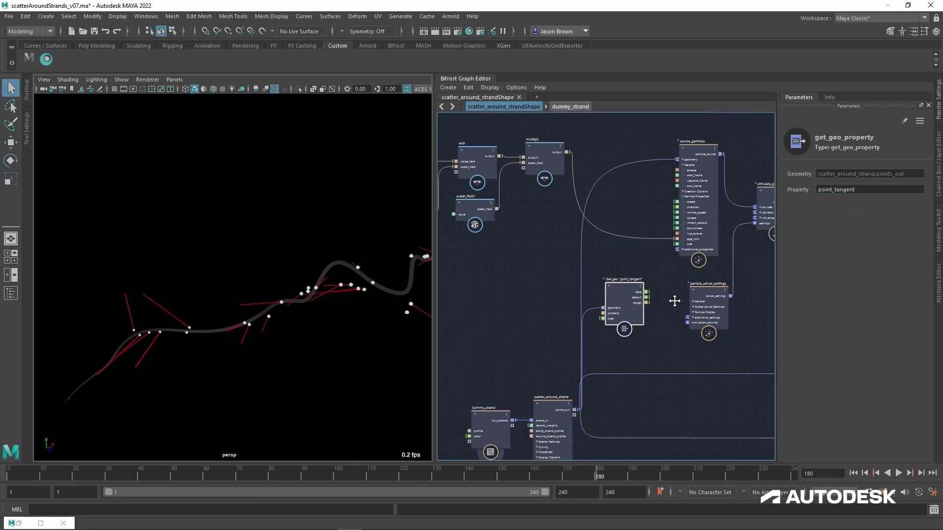
Step: Move the dummy_strand, scatter_around_strand and get_geo_property nodes farther from source_particles to free up space beside particle_solver_settings
scroll(675, 314, "up", 2)
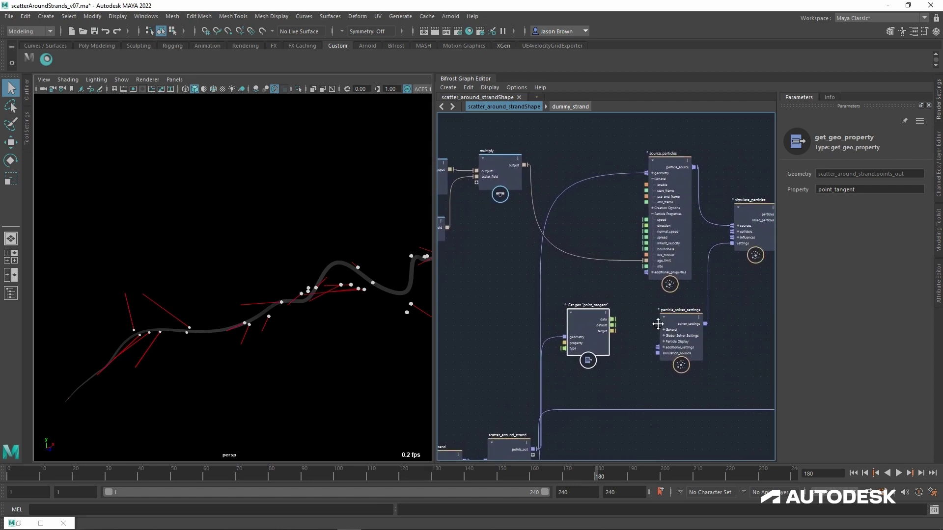
middle_click_drag(657, 313, 711, 233)
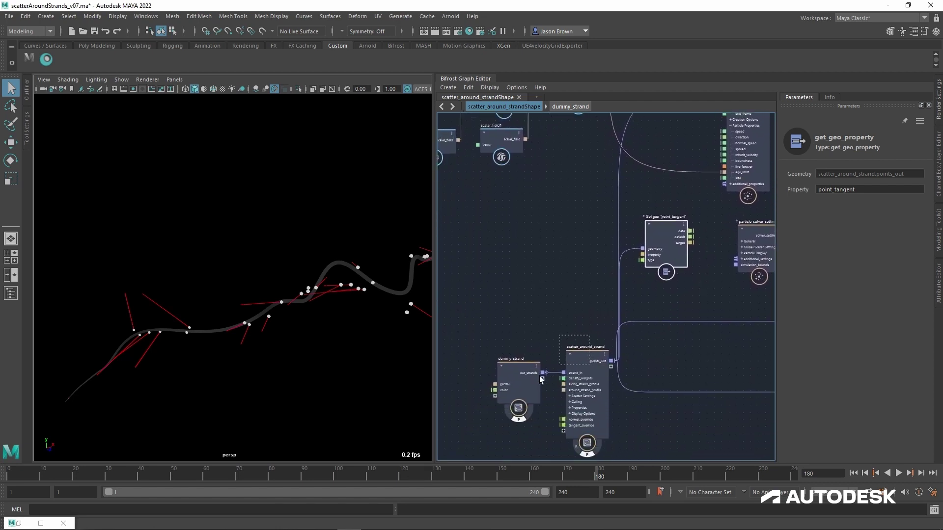
left_click_drag(586, 364, 489, 364)
left_click_drag(671, 243, 594, 263)
middle_click_drag(653, 190, 631, 230)
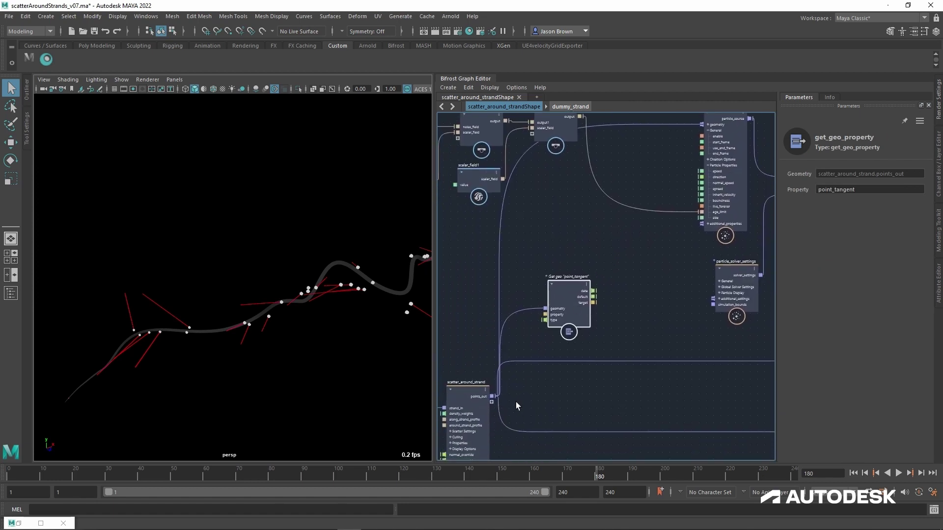
Step: Add a set_geo_property node in the free space between the get_geo_property node and source_particles
left_click_drag(492, 396, 594, 219)
type("set")
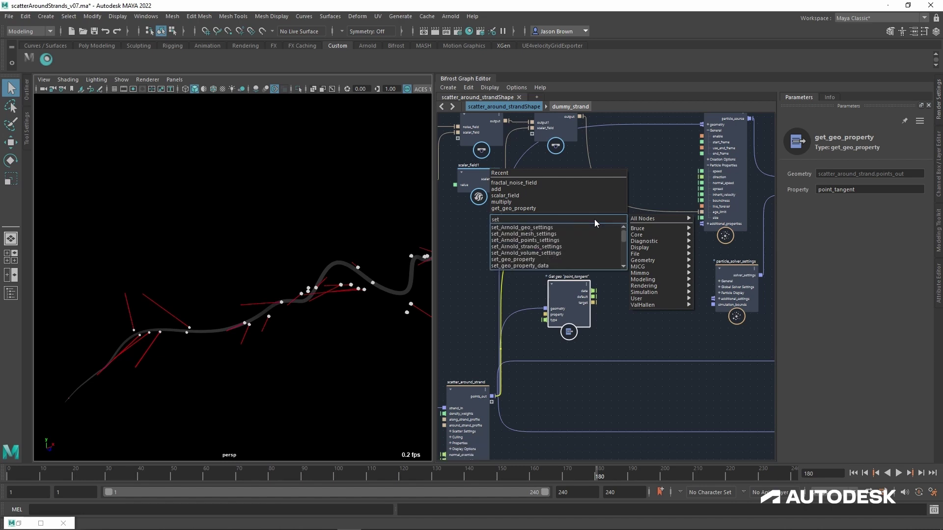
type("_geo")
key("Return")
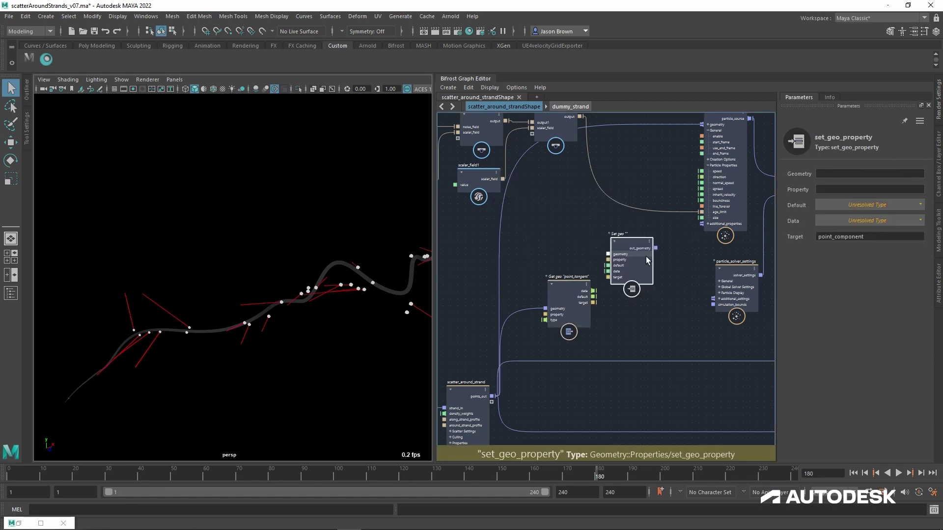
Step: Feed scatter_around_strand's points_out into the set_geo_property geometry, set its property to point_velocity and choose Math::float3 as the default's type
left_click_drag(492, 397, 626, 274)
middle_click_drag(645, 295, 631, 316, "alt")
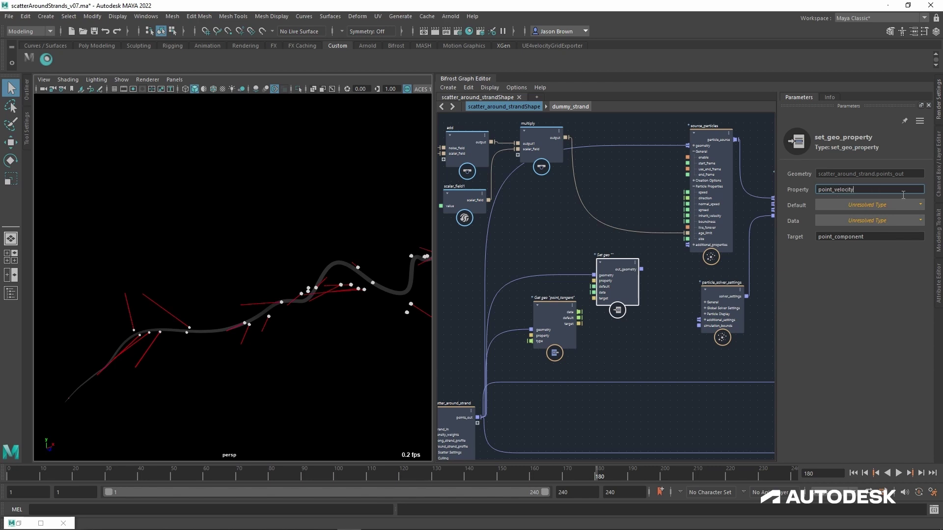
left_click(859, 206)
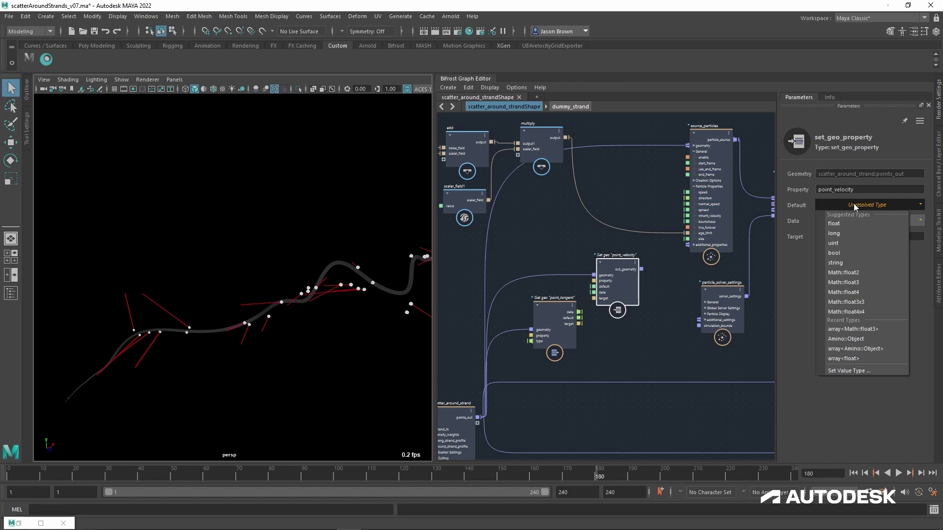
left_click(866, 283)
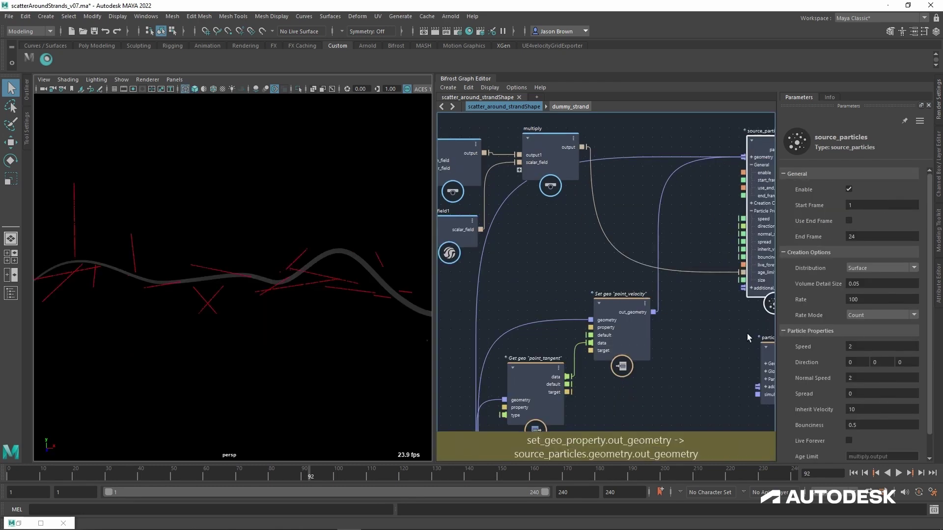
Step: Set the Normal Speed of source_particles to 0 and replay the simulation from the first frame
left_click(868, 381)
type("0")
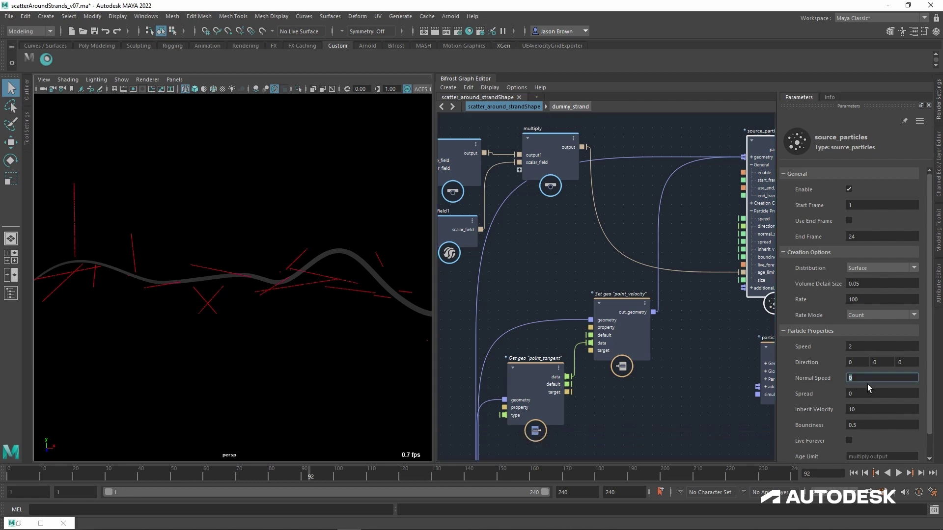
left_click(853, 473)
left_click(901, 479)
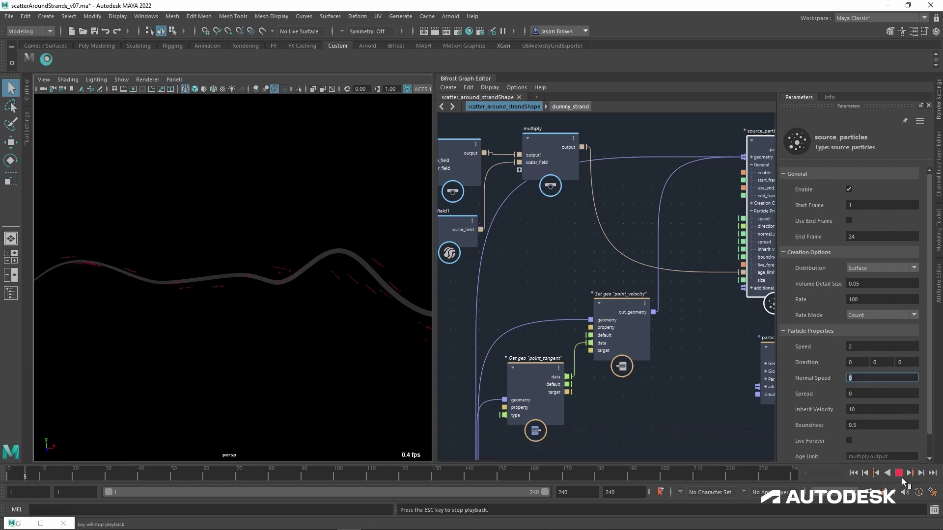
left_click(901, 478)
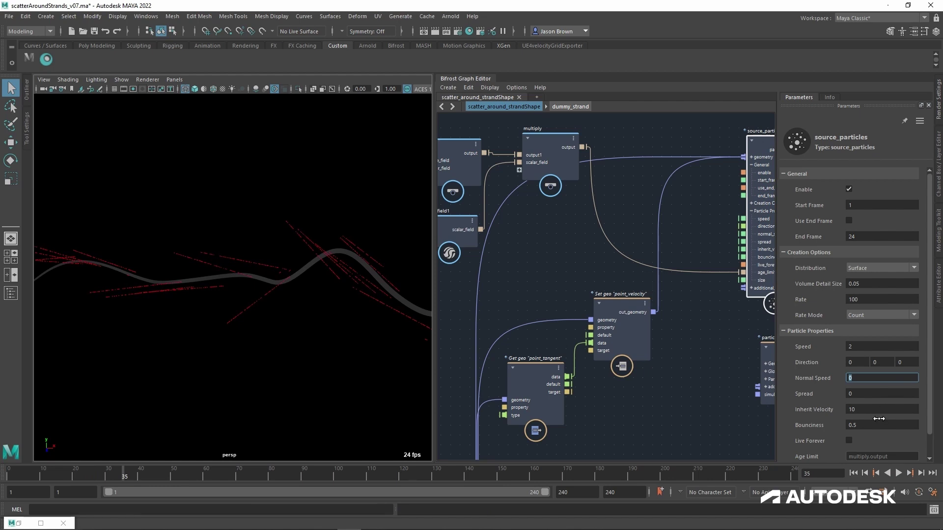
Step: Set the Inherit Velocity of source_particles to 2 and replay the simulation, examining the trails along the strand
type("2")
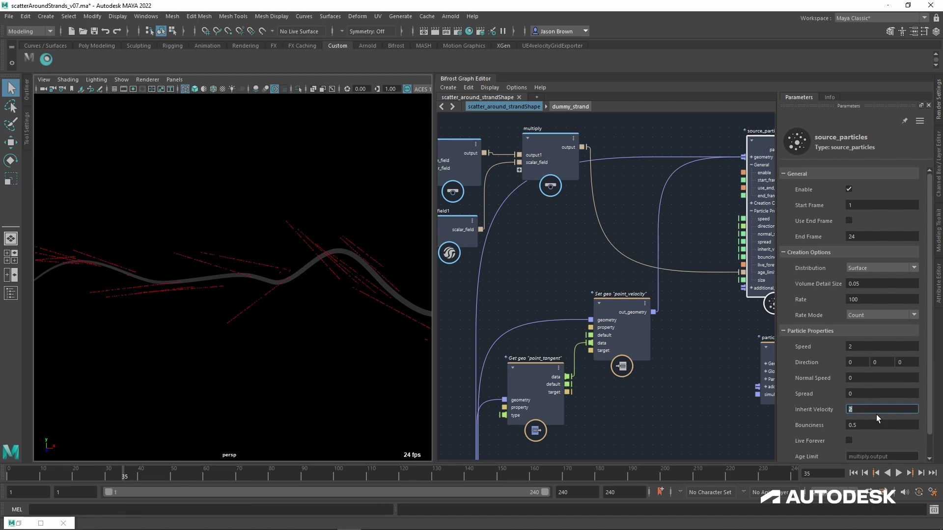
left_click(853, 473)
left_click(898, 473)
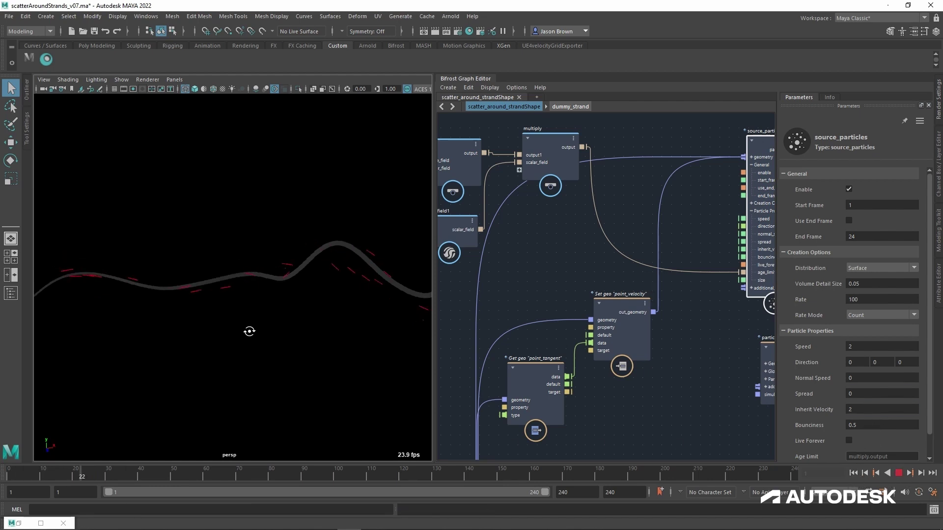
left_click_drag(248, 330, 293, 303, "alt")
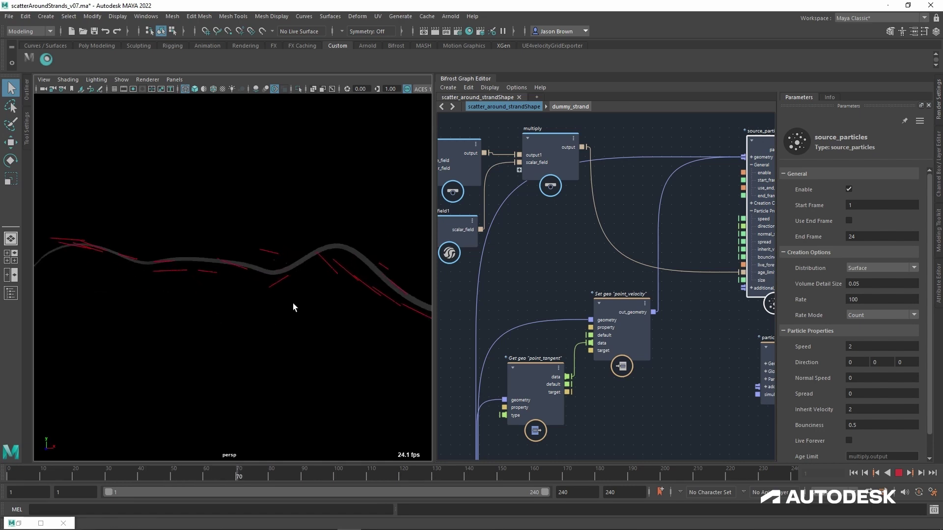
left_click_drag(158, 302, 326, 326, "alt")
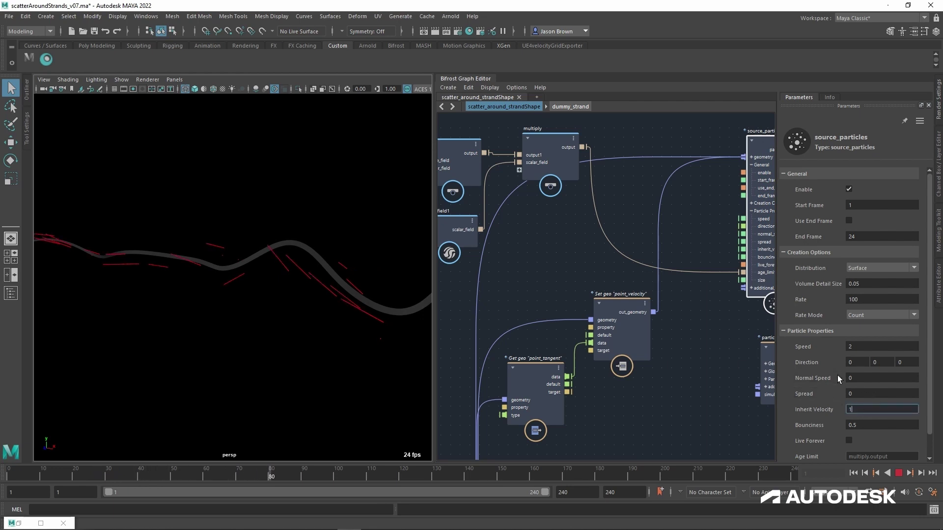
Step: Set the Inherit Velocity of source_particles to 10 and view the trails from another angle
type("0")
key("Return")
left_click_drag(173, 264, 178, 285, "alt")
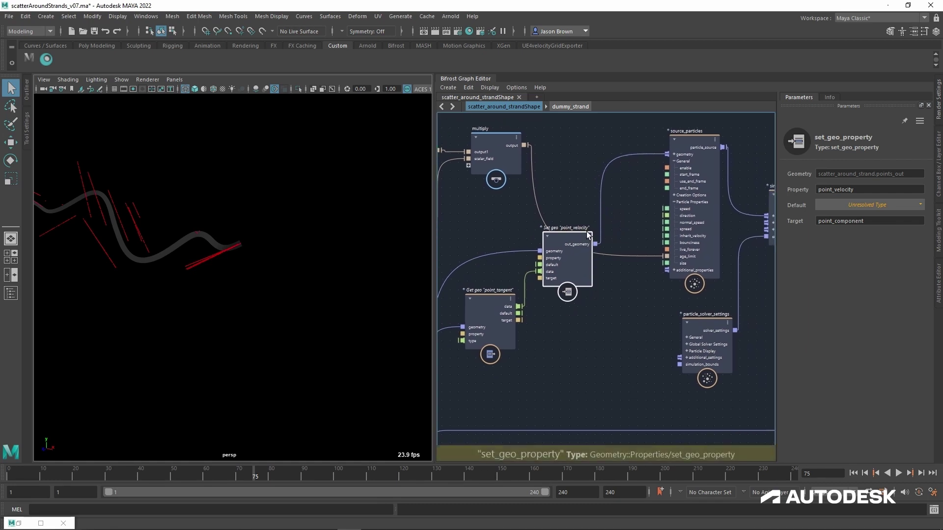
Step: Tidy the point_velocity and point_tangent property nodes and place source_particles close beside the point_velocity node
middle_click_drag(564, 308, 586, 310)
left_click(511, 319)
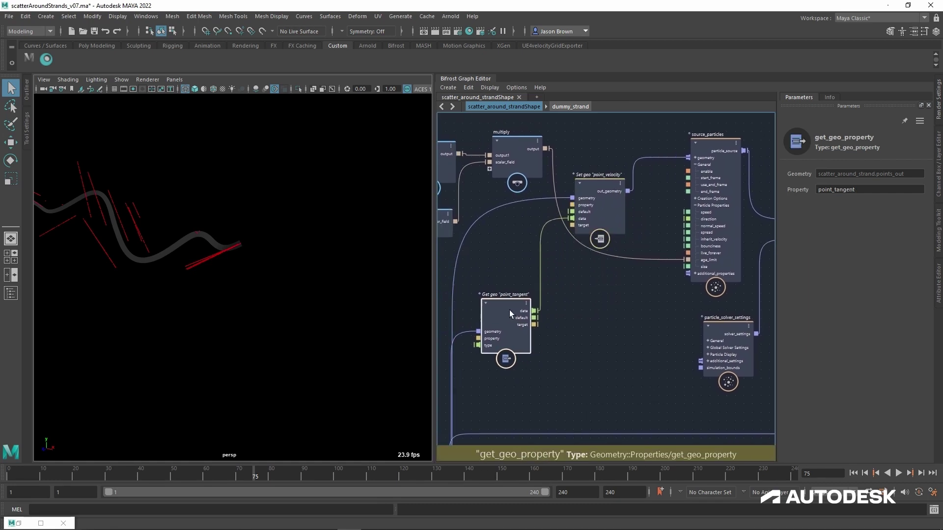
middle_click_drag(634, 223, 625, 236)
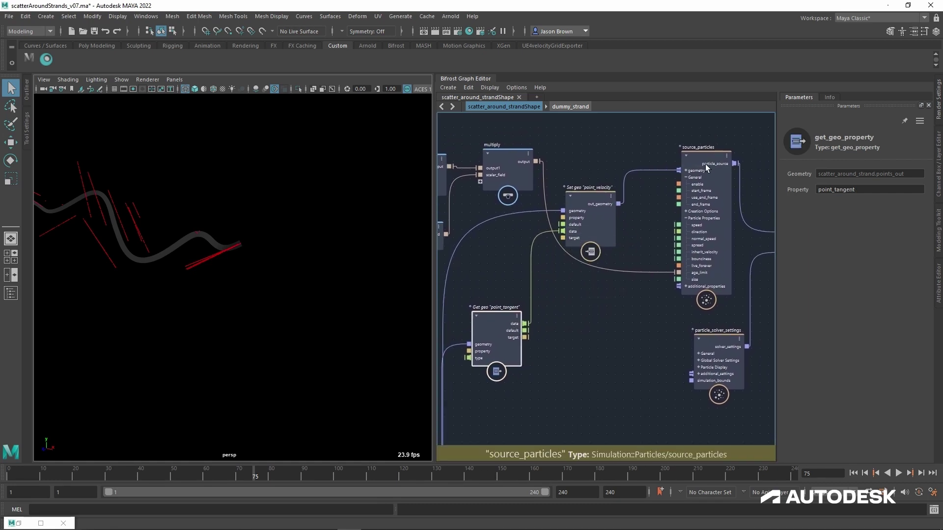
left_click(702, 169)
left_click_drag(701, 169, 661, 194)
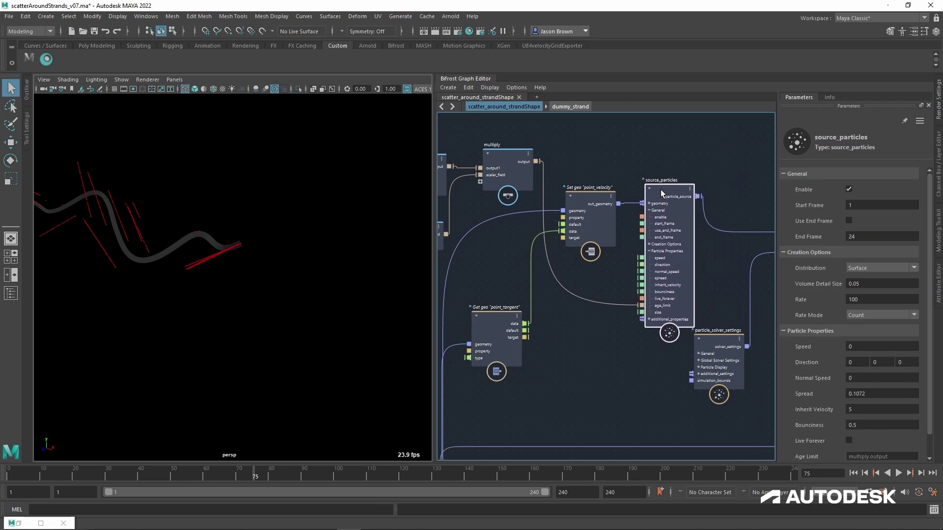
Step: Replay the simulation from the first frame and examine the particle trails around the strand from several angles
left_click_drag(373, 308, 311, 330, "alt")
middle_click_drag(312, 331, 327, 319, "alt")
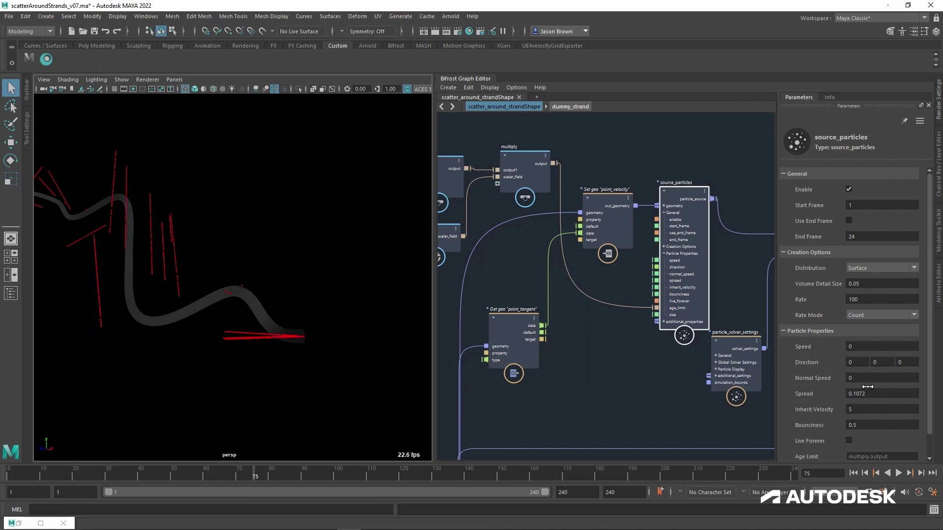
left_click(854, 473)
left_click(899, 473)
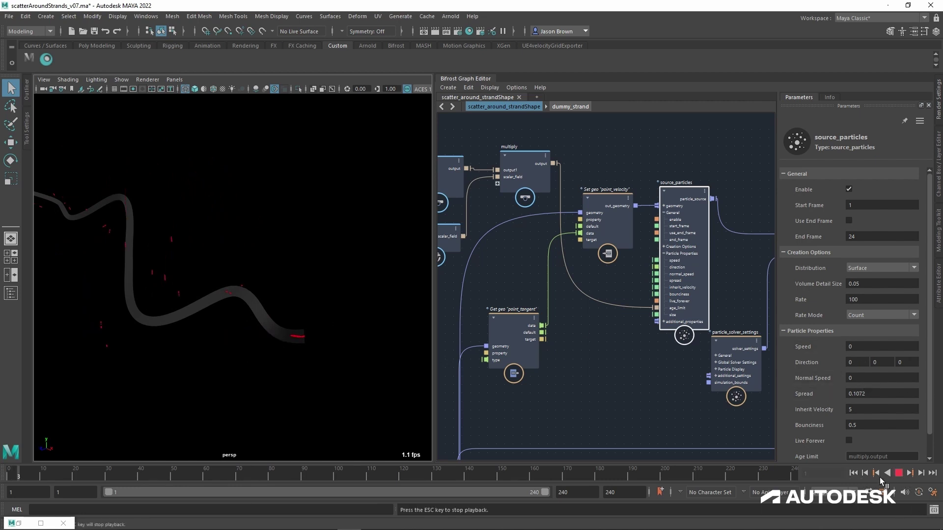
left_click_drag(207, 289, 228, 309, "alt")
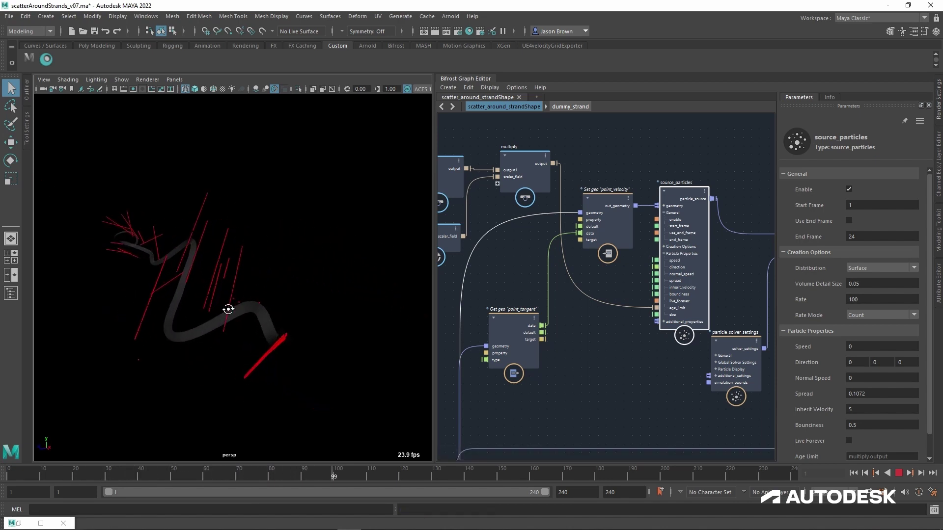
mouse_move(231, 332)
right_mouse_down("alt")
mouse_move(268, 341)
mouse_move(290, 360)
mouse_move(327, 352)
right_mouse_up("alt")
left_click_drag(196, 334, 224, 330, "alt")
Step: Set the Speed of source_particles to 1 and vary its Normal Speed during playback, ending at 1.841
double_click(880, 347)
type("1")
left_click_drag(863, 382, 937, 386)
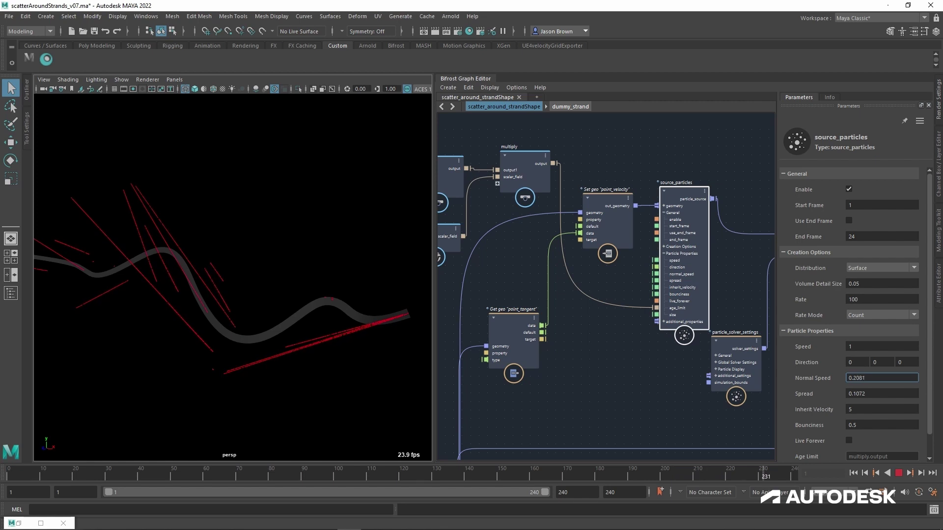
mouse_move(882, 378)
left_mouse_down()
mouse_move(911, 377)
mouse_move(874, 397)
mouse_move(941, 396)
mouse_move(880, 390)
left_mouse_up()
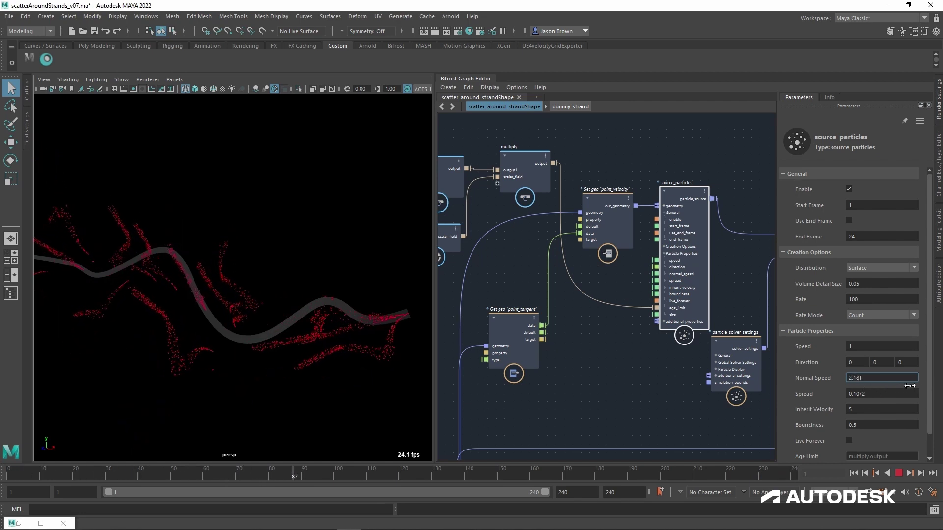
left_click_drag(910, 386, 860, 386)
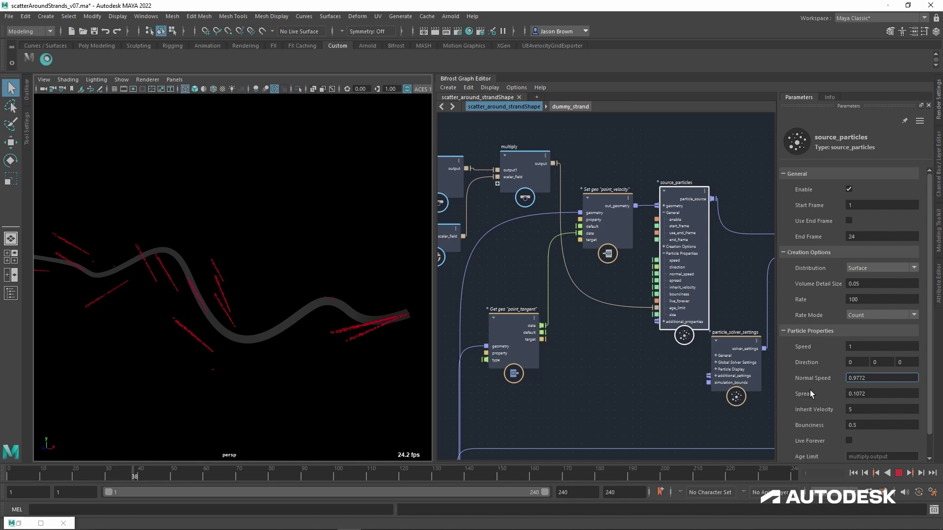
left_click_drag(793, 378, 853, 385)
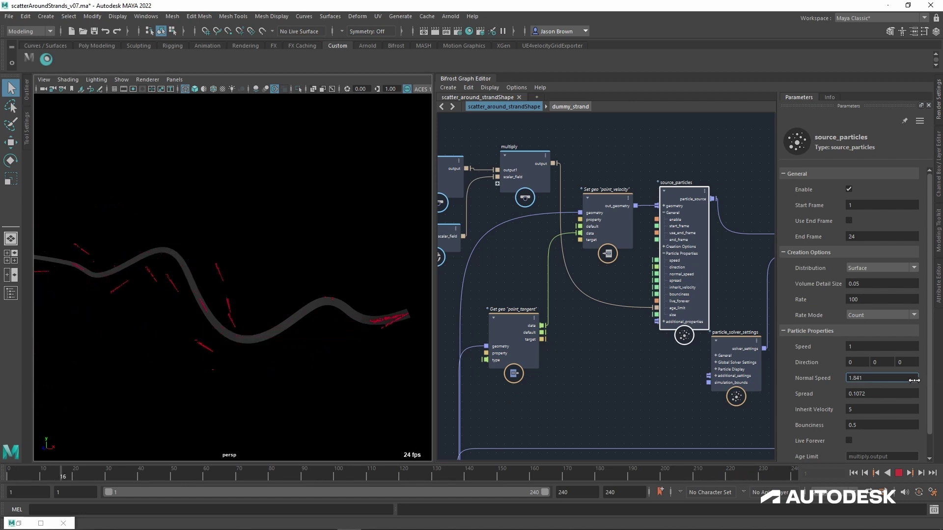
Step: Extend the playback range to end at frame 480
middle_click_drag(642, 370, 581, 358)
left_click(574, 496)
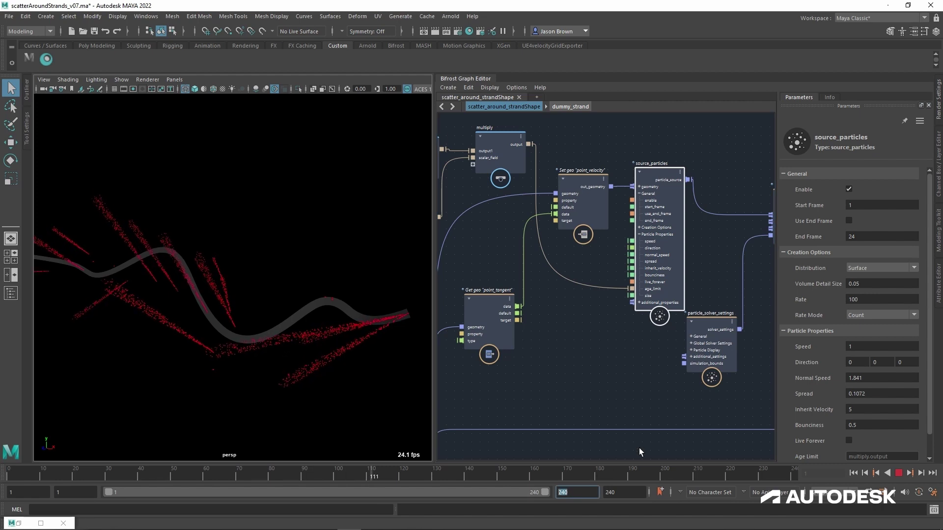
type("480")
key("Return")
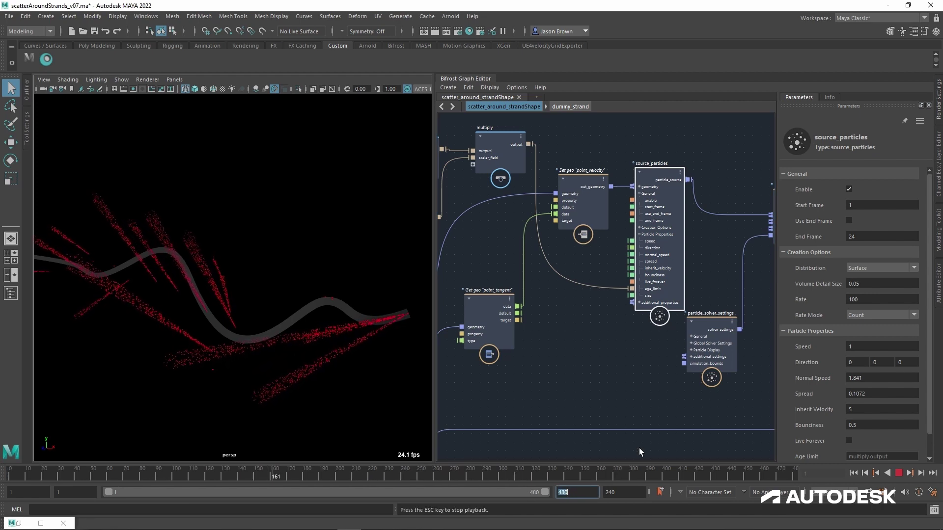
Step: Add a sin node to the graph near the point_tangent get_geo_property node
middle_click_drag(588, 326, 616, 318)
key("Tab")
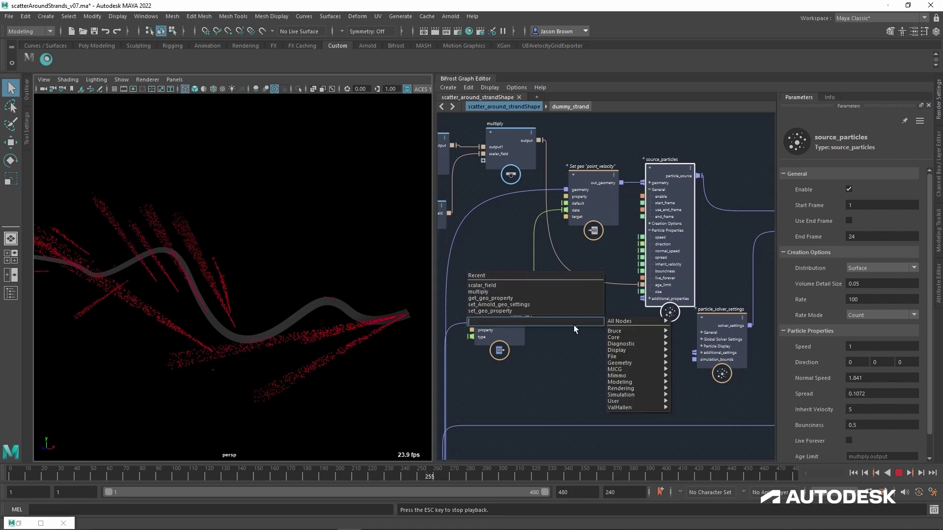
type("sine")
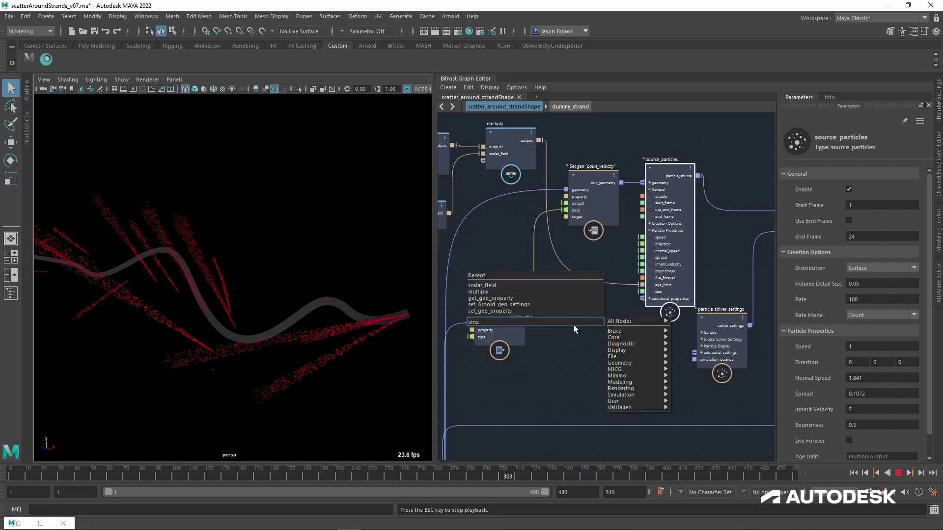
key("BackSpace")
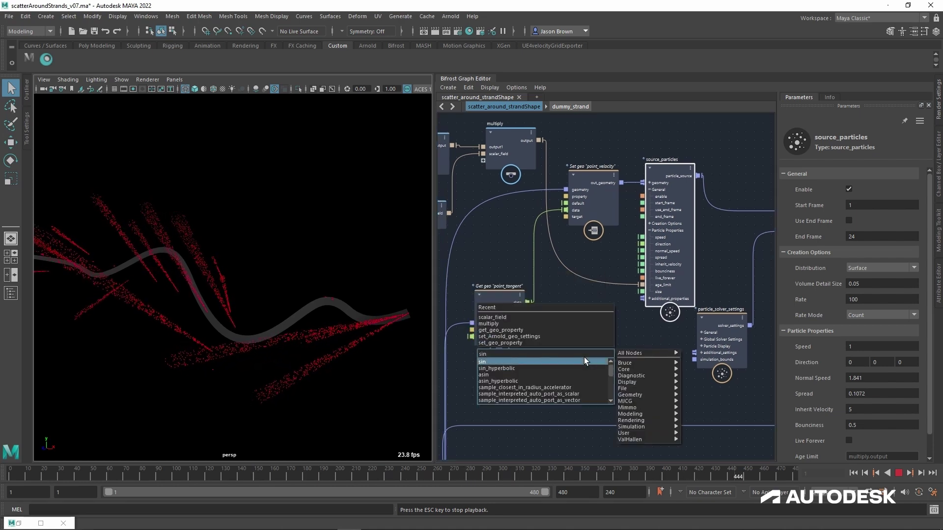
left_click(584, 362)
Step: Add a time node and place it in the empty area below fractal_noise_field
middle_click_drag(488, 399, 557, 370)
key("Tab")
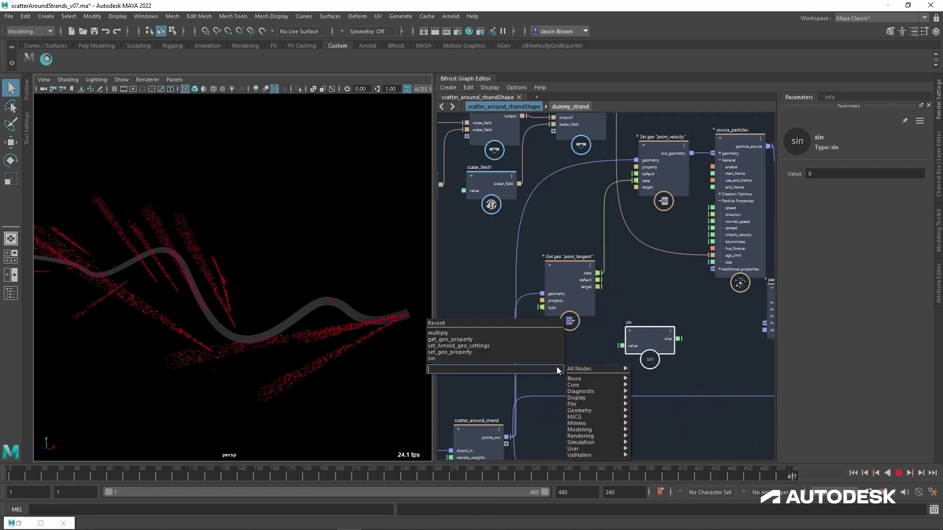
type("time")
key("Return")
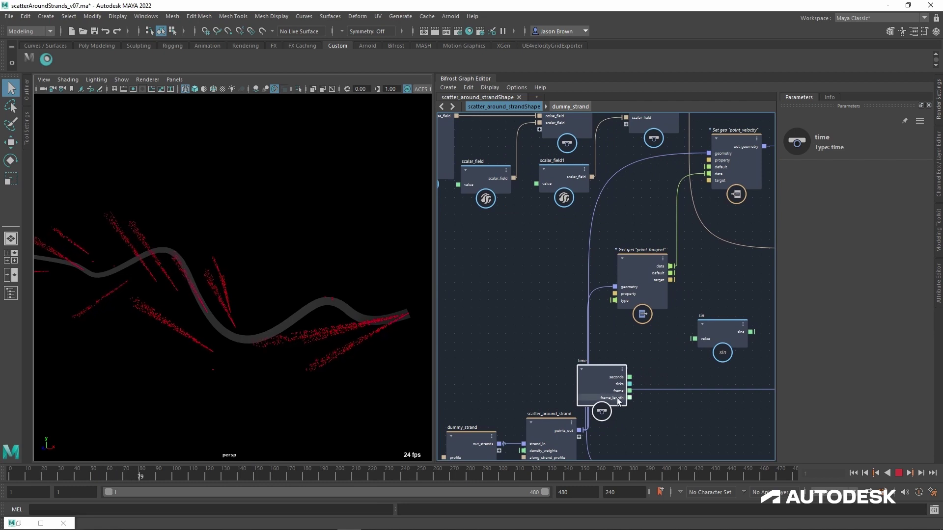
left_click_drag(617, 398, 486, 290)
middle_click_drag(529, 292, 614, 338)
left_click_drag(614, 338, 508, 320)
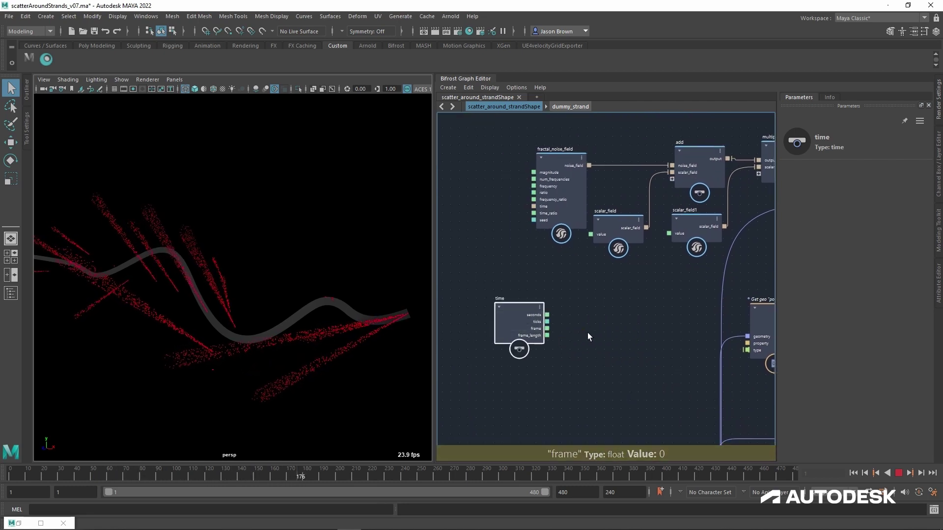
Step: Add a multiply node fed by the time node's frame output and place it beside the time node
left_click_drag(547, 329, 593, 332)
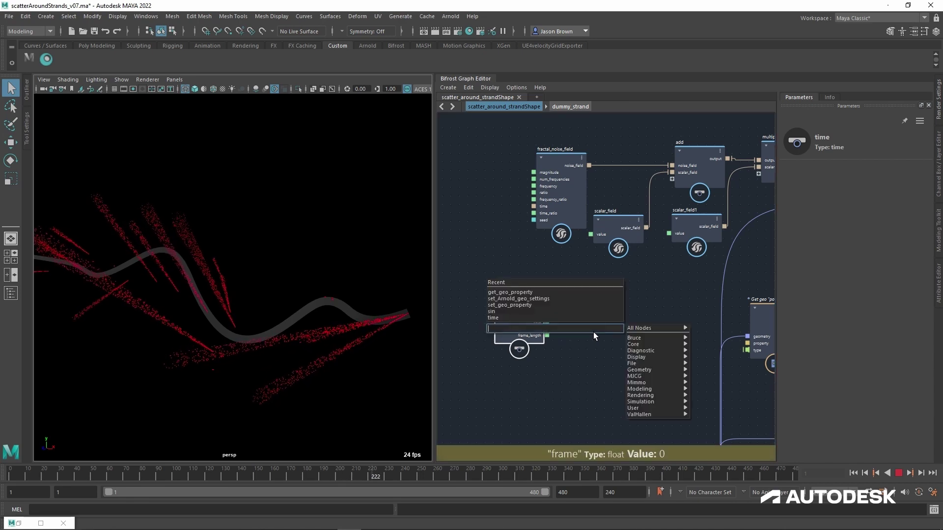
type("multi")
key("Down")
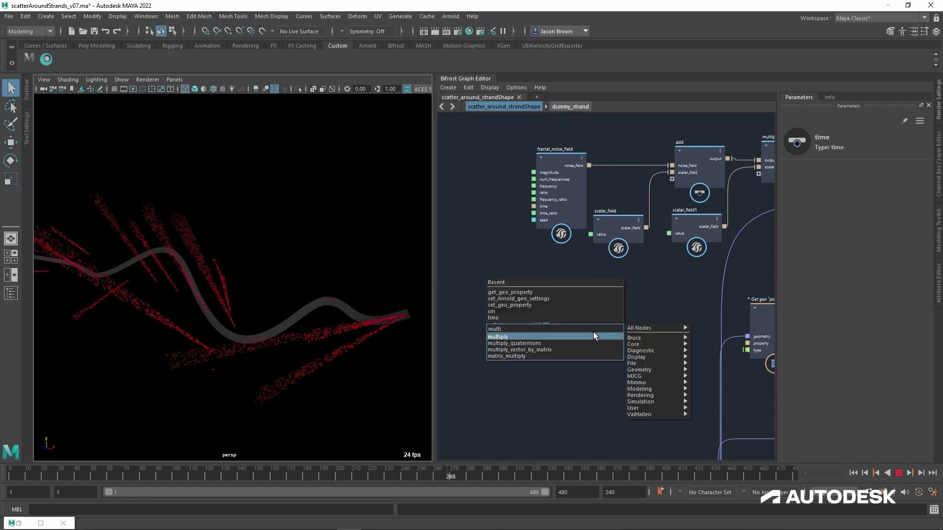
key("Return")
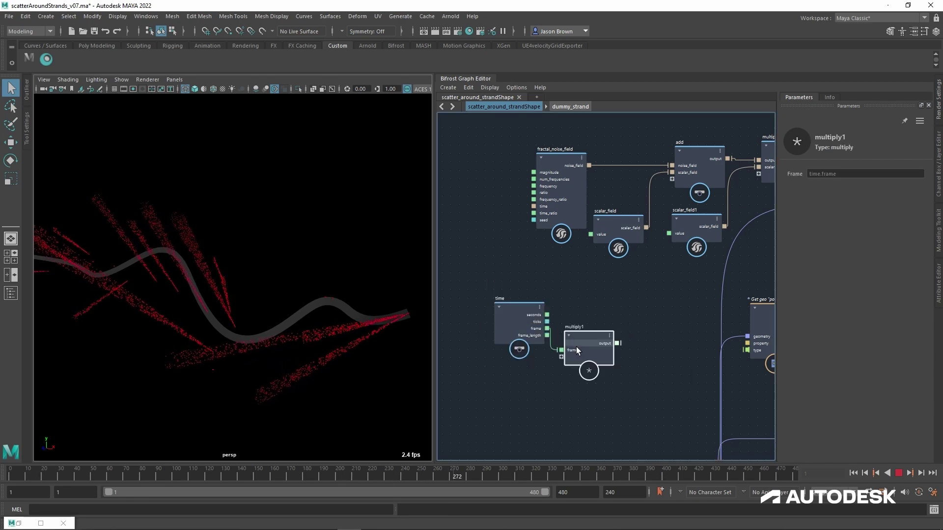
right_click(580, 350)
left_click(596, 355)
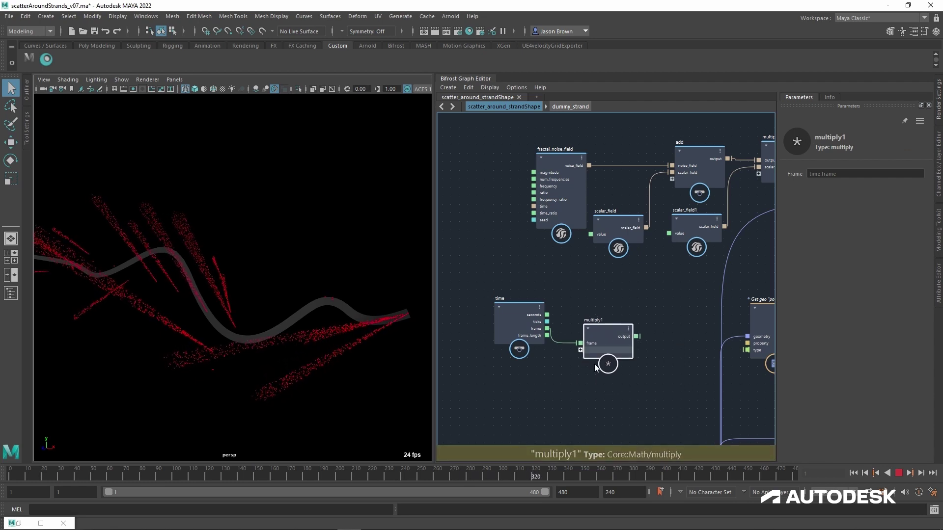
Step: Feed a float value node into the second input of multiply1 and set its value to 0.33
left_click_drag(512, 377, 514, 376)
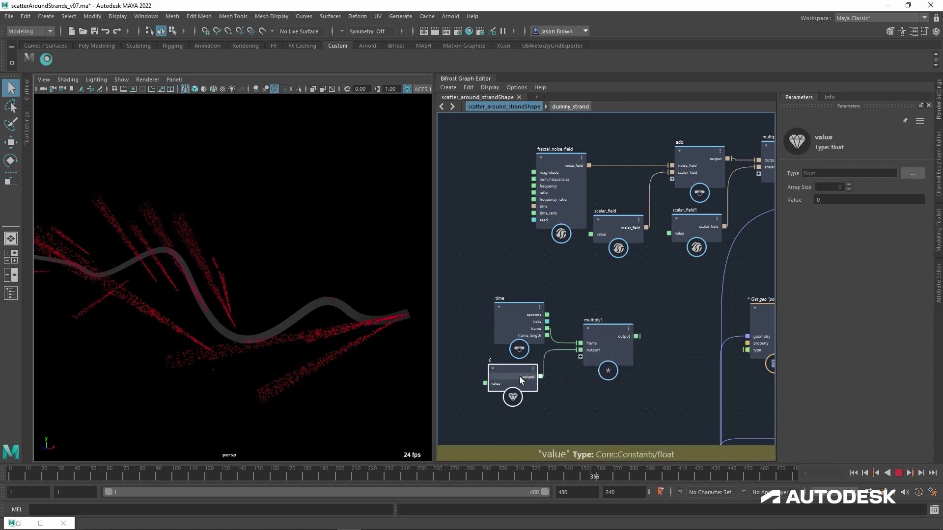
left_click(838, 207)
type("0.33")
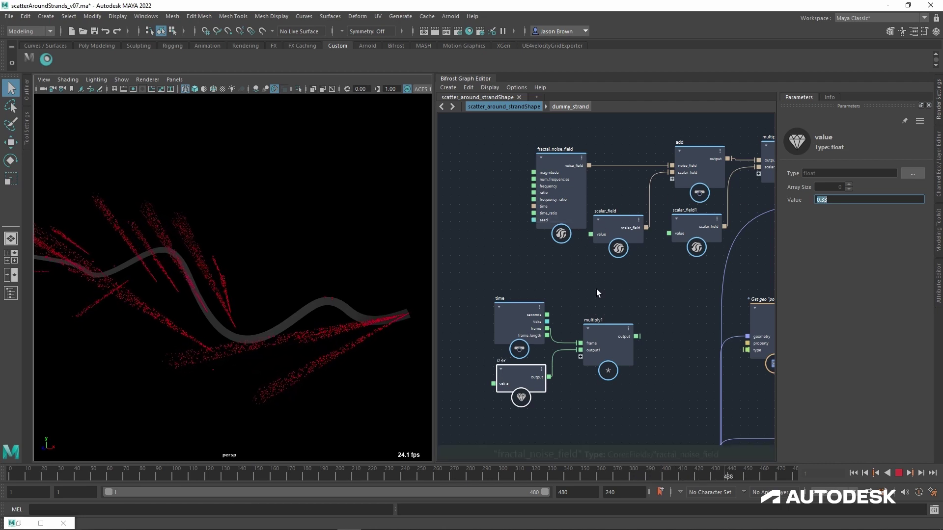
Step: Connect the multiply1 output to the sin node's value input and move the sin node below the point_tangent get_geo_property node
middle_click_drag(600, 238, 564, 249)
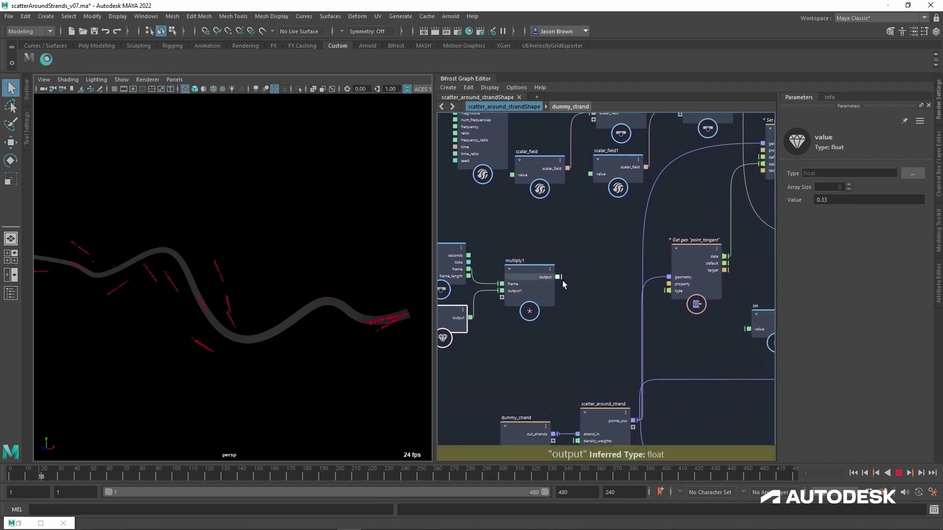
left_click_drag(558, 277, 755, 335)
left_click(730, 364)
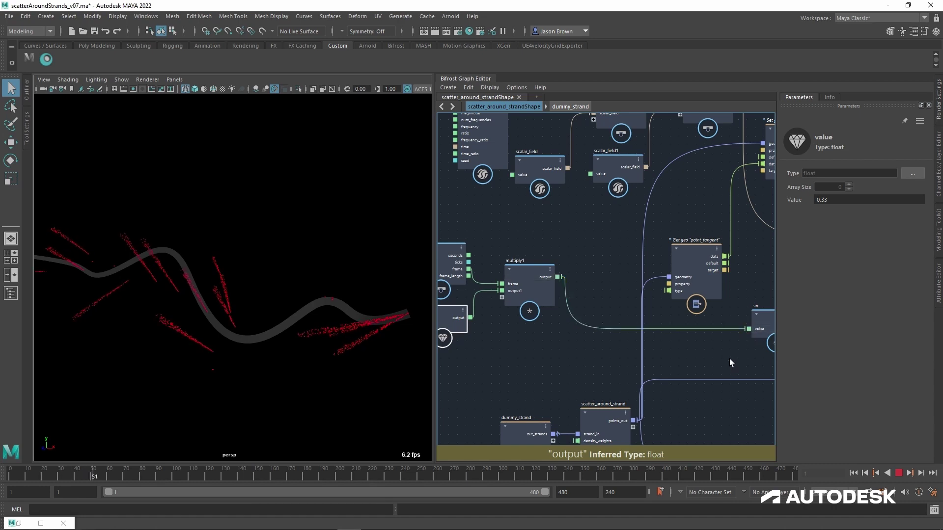
middle_click_drag(681, 365, 562, 367)
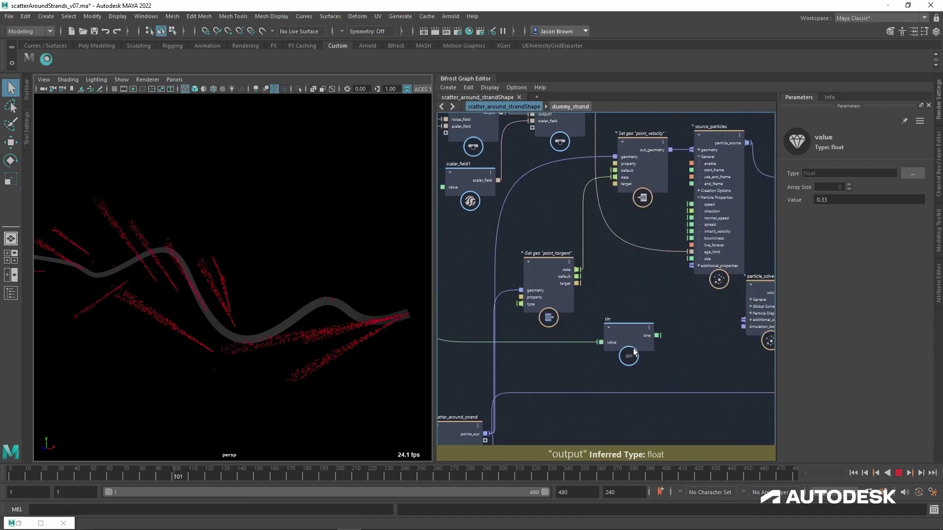
left_click_drag(633, 347, 615, 339)
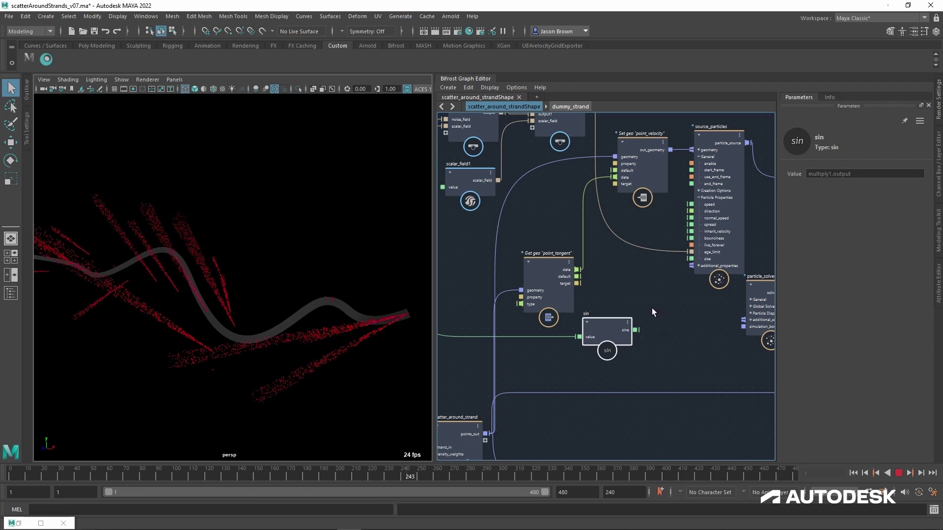
middle_click_drag(654, 308, 644, 323)
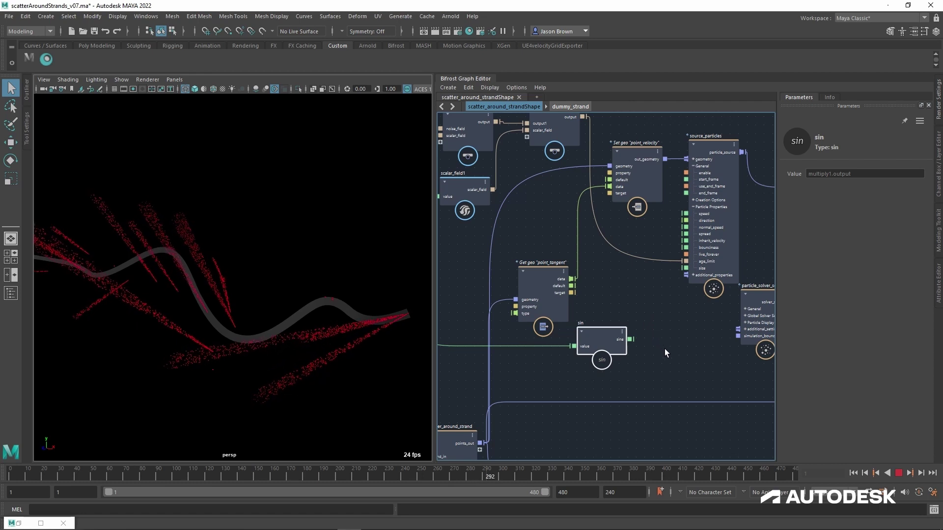
Step: Try lower and negative Normal Speed values on source_particles, including -0.5, -1 and -2, and finish by setting it to 2
left_click(712, 155)
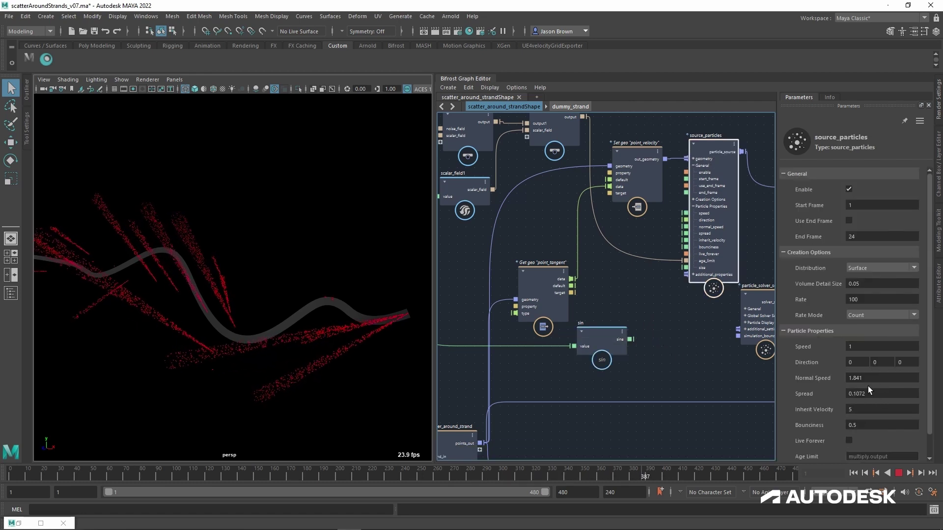
left_click_drag(868, 387, 771, 387)
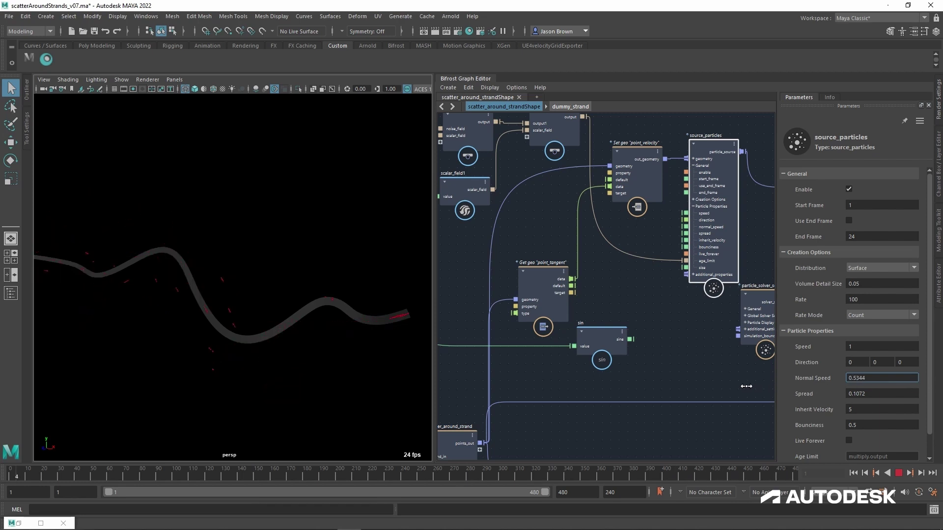
left_click(906, 376)
type("0")
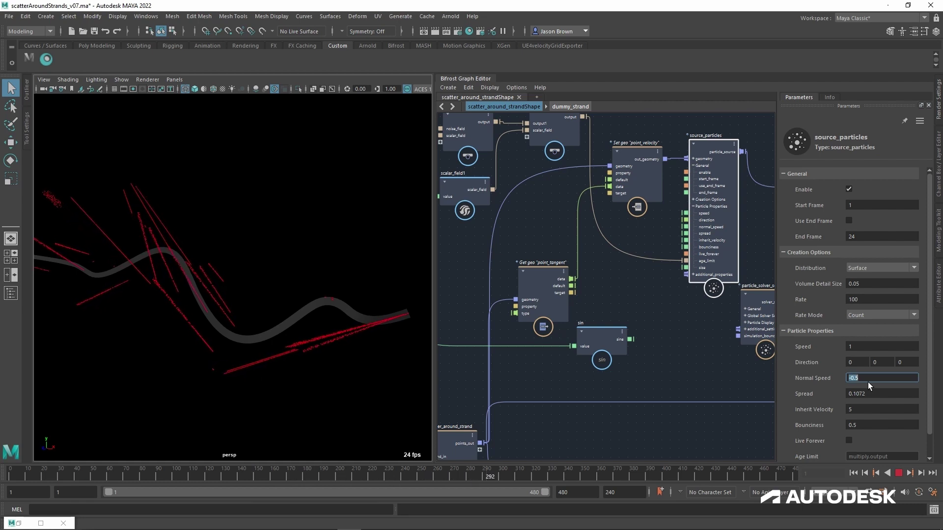
type("-1")
key("Return")
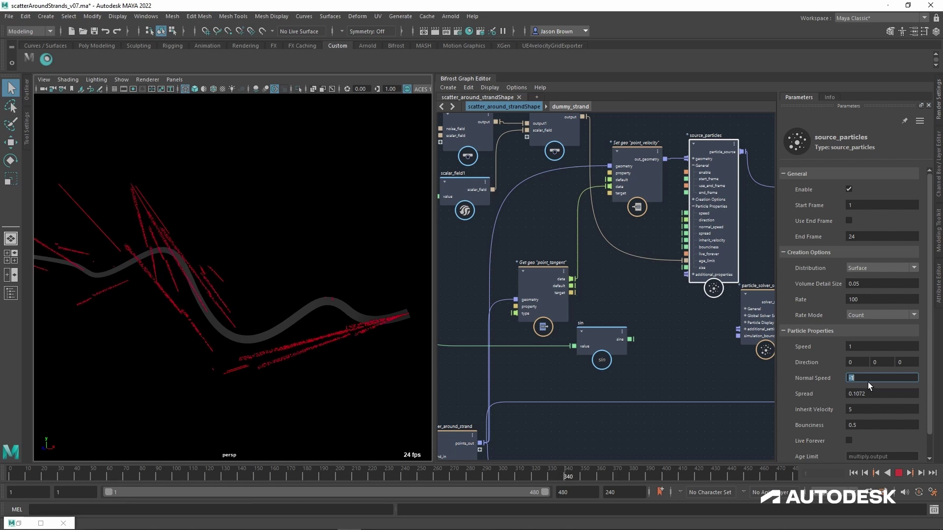
type("-2")
key("Return")
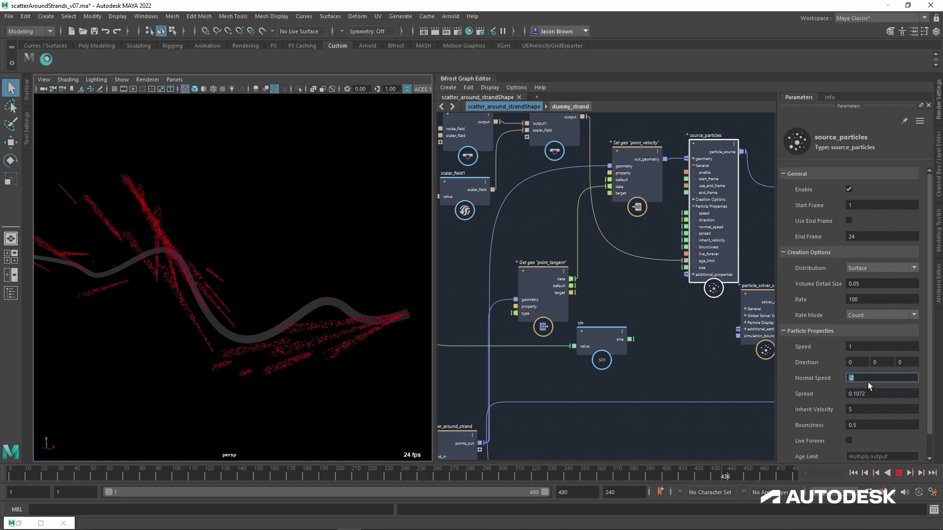
type("2")
key("Return")
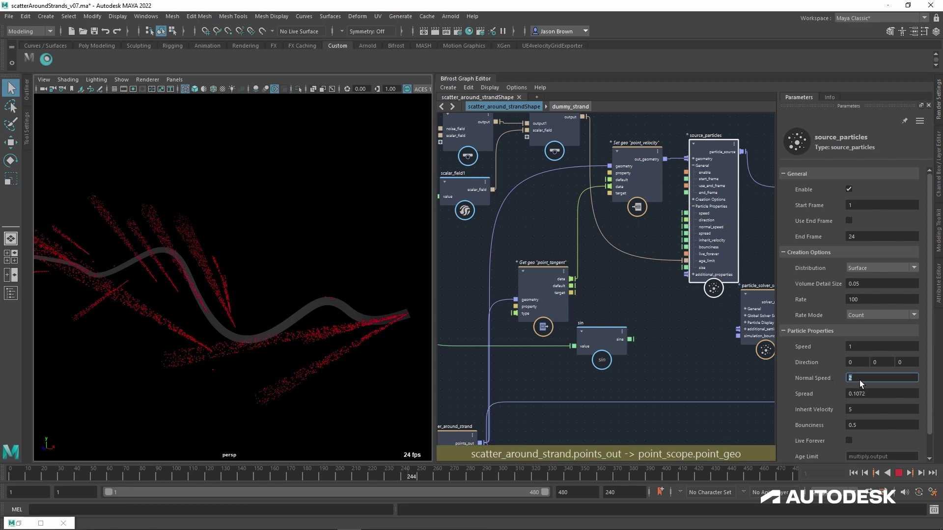
Step: Connect the sin node's sine output to normal_speed on source_particles and examine the particle trails from another angle
left_click_drag(633, 340, 691, 230)
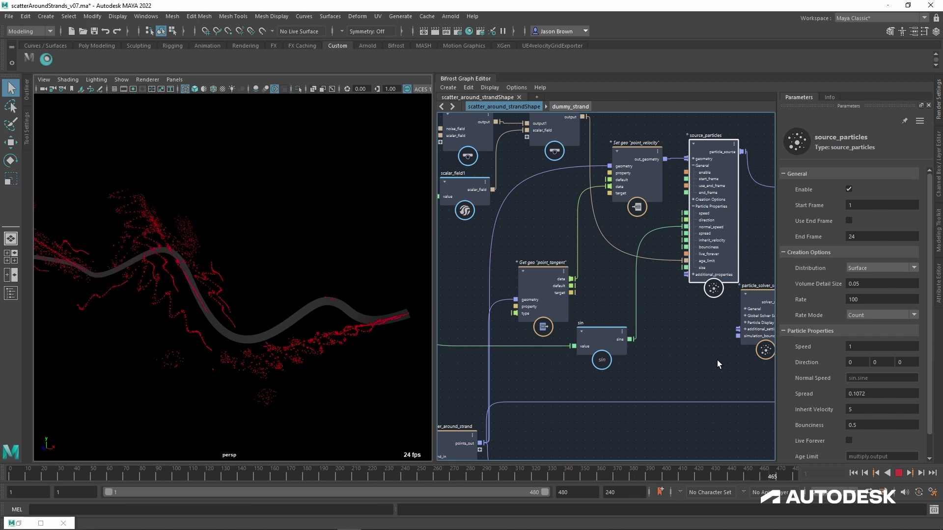
left_click_drag(263, 295, 318, 289, "alt")
right_click_drag(319, 290, 334, 301, "alt")
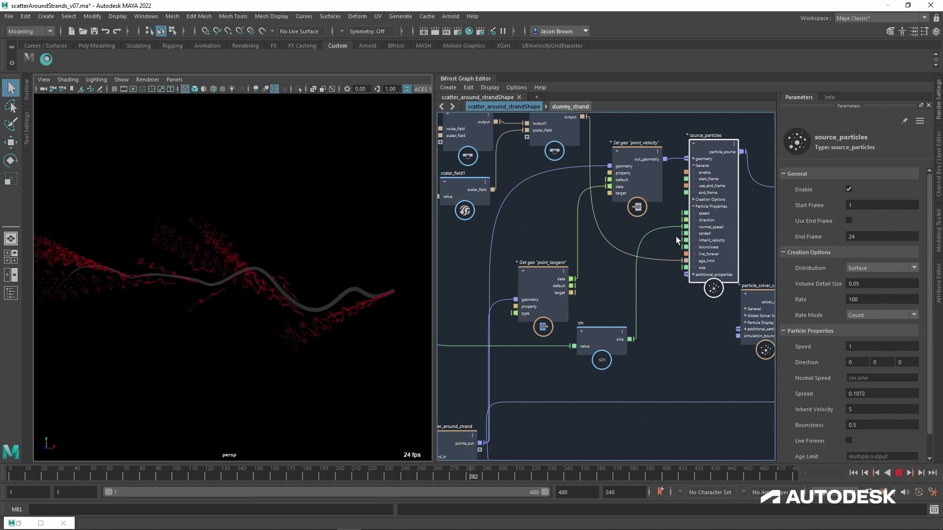
Step: Disconnect the sine output from normal_speed on source_particles and delete the sin node
left_click_drag(686, 227, 623, 308)
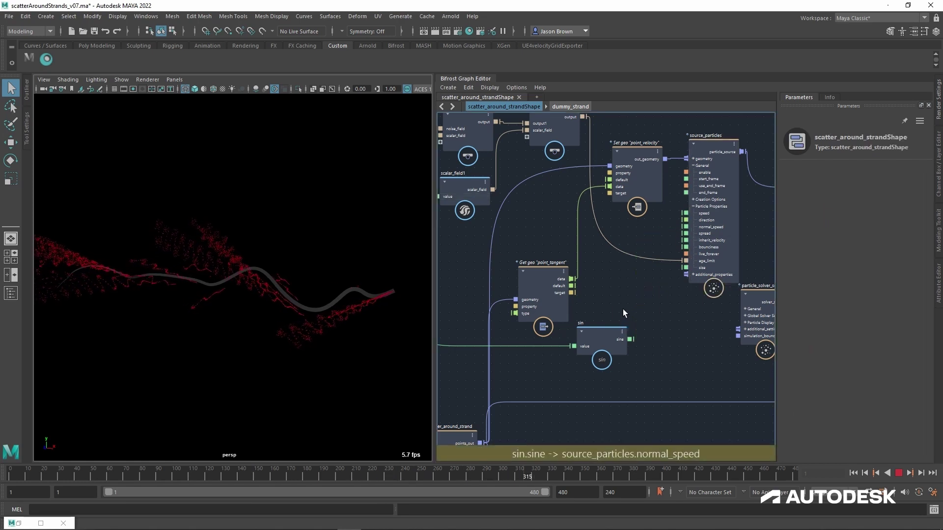
left_click(620, 344)
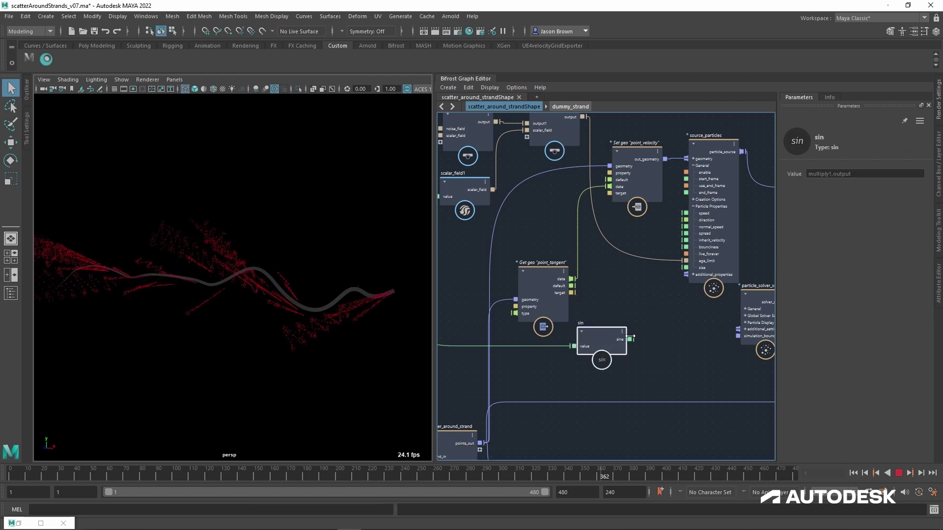
key("Delete")
middle_click_drag(614, 327, 613, 346)
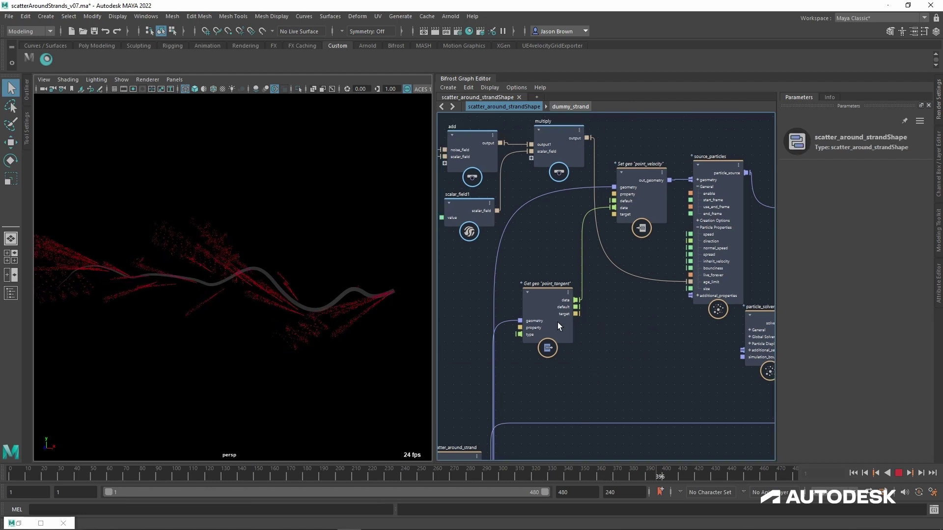
Step: Move the point_tangent get_geo_property node up closer to the point_velocity set_geo_property node
left_click(557, 294)
left_click_drag(556, 289, 556, 274)
left_click_drag(365, 308, 318, 320, "alt")
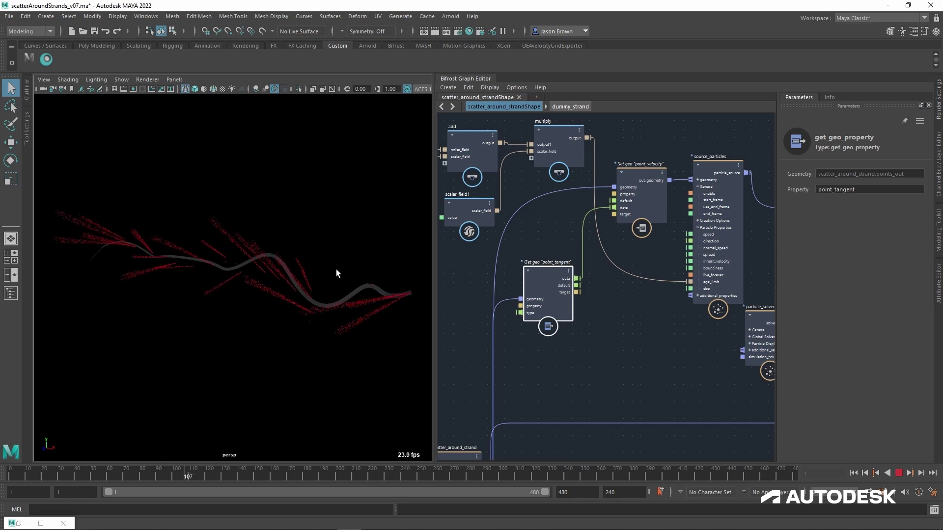
middle_click_drag(544, 263, 557, 291)
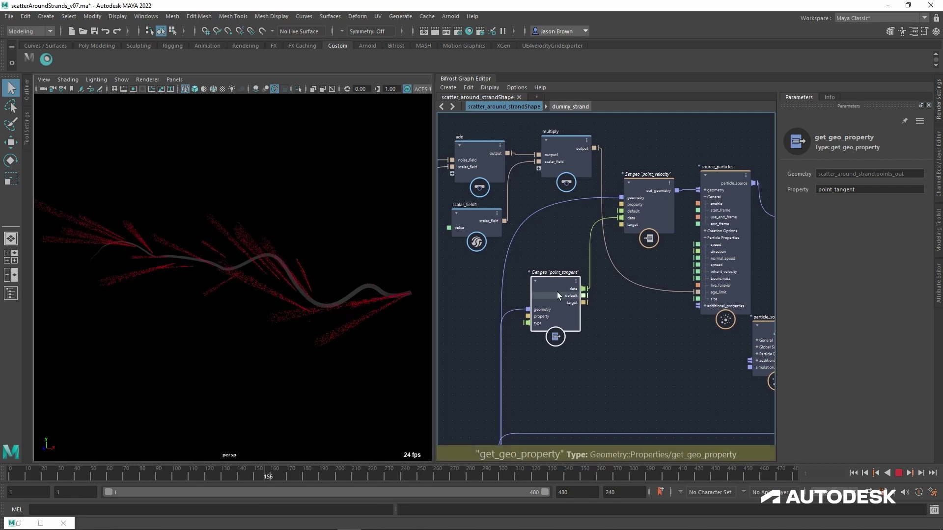
left_click_drag(557, 292, 553, 250)
scroll(617, 312, "down", 4)
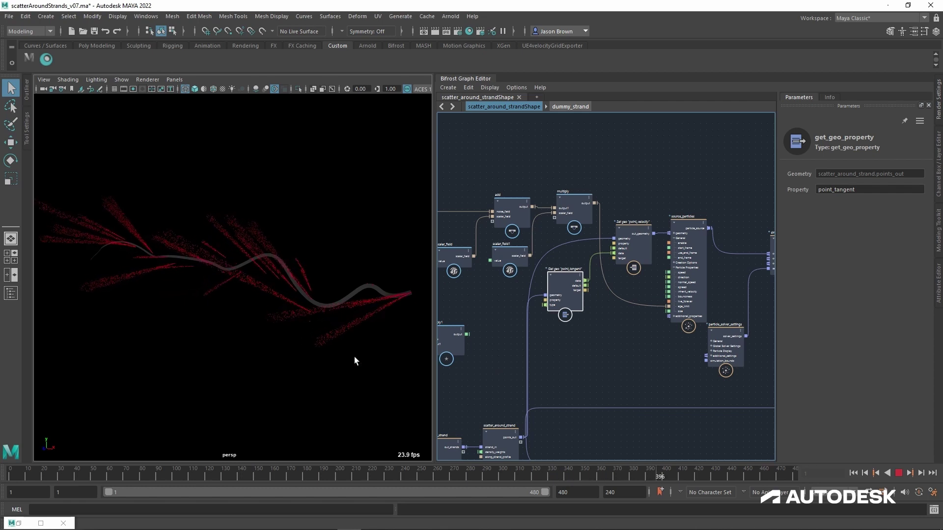
Step: Move the time, 0.33 value and multiply1 nodes together away from the point_tangent node to free up space
middle_click_drag(530, 355, 678, 331)
middle_click_drag(604, 343, 614, 280)
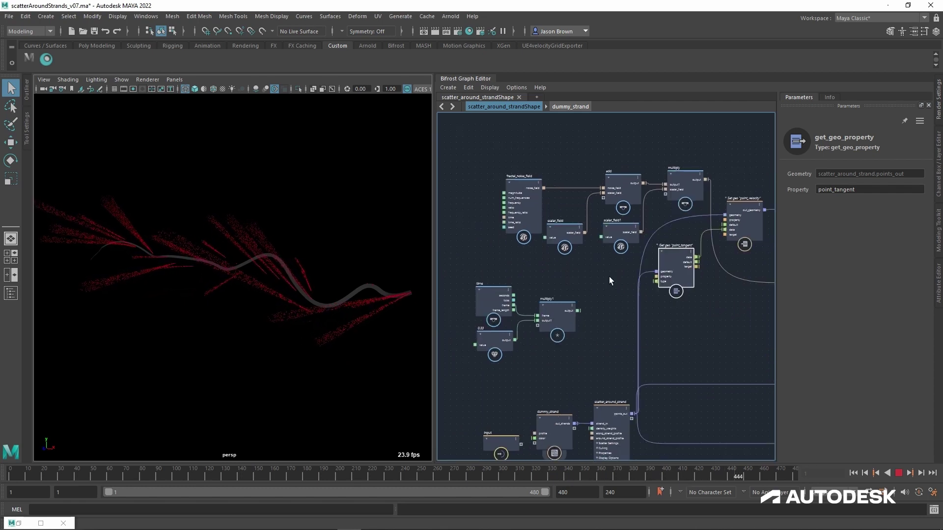
left_click(543, 311)
left_click(581, 320)
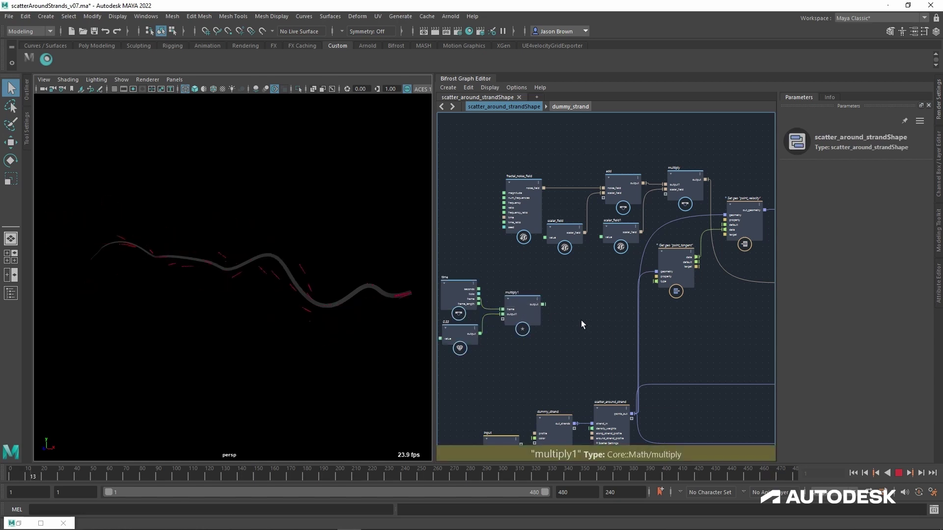
Step: Add a scalar_field node next to multiply1 and connect the multiply1 output to its value input
key("Tab")
type("scal")
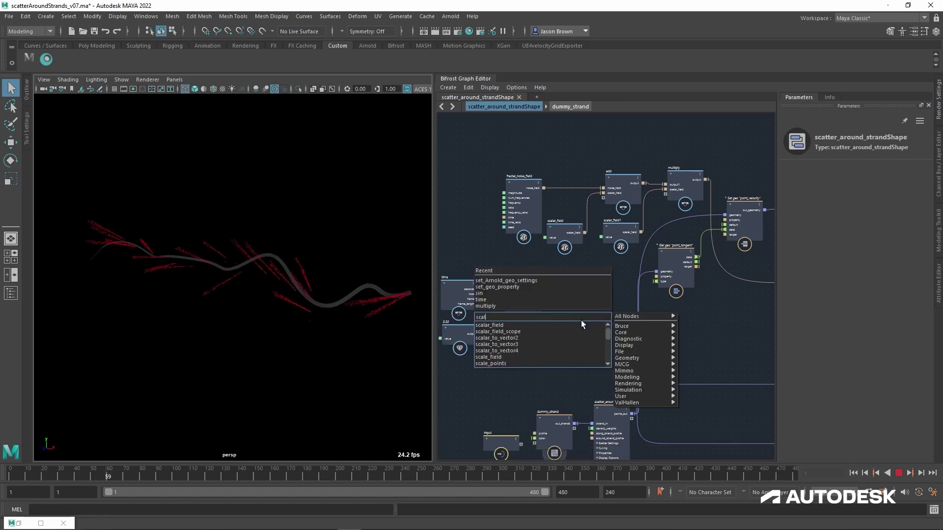
left_click(582, 321)
scroll(597, 302, "up", 2)
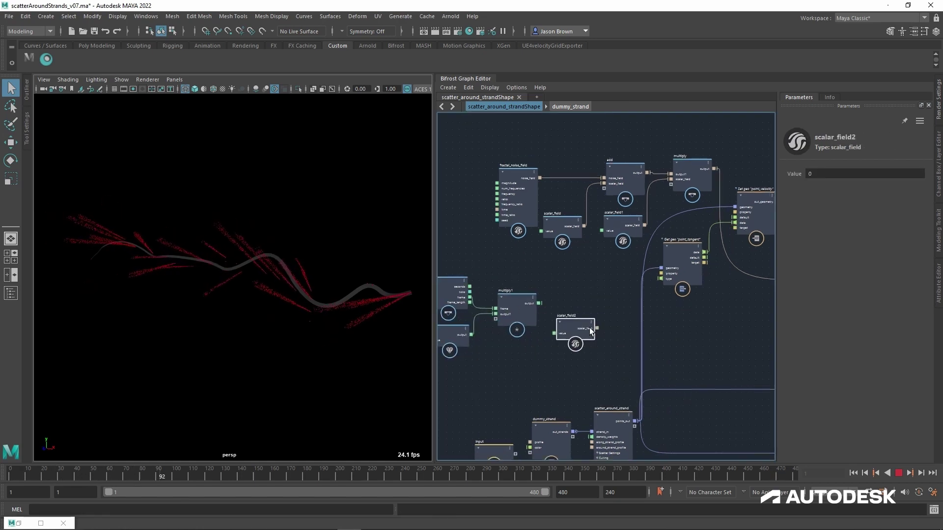
left_click_drag(545, 326, 547, 337)
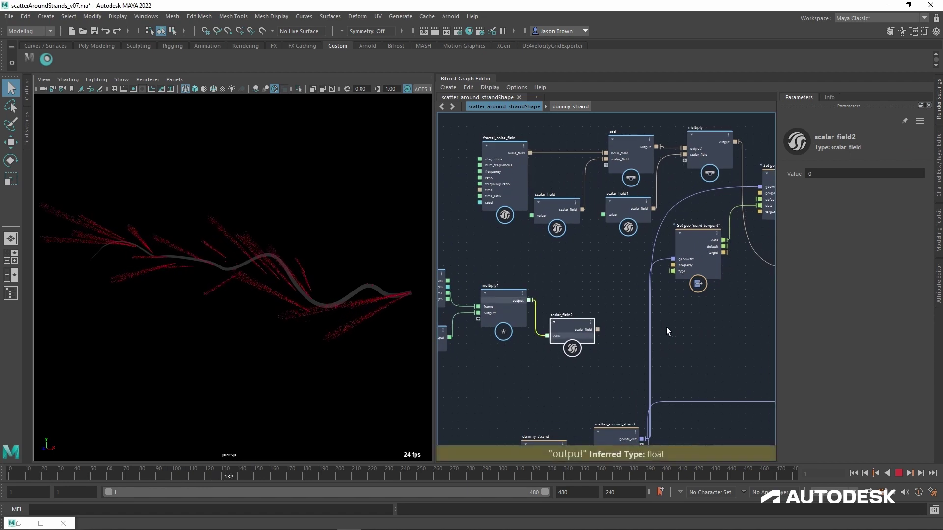
Step: Add a fractal_turbulence_field node and place it beneath the point_tangent get_geo_property node
middle_click_drag(667, 327, 627, 331)
key("Tab")
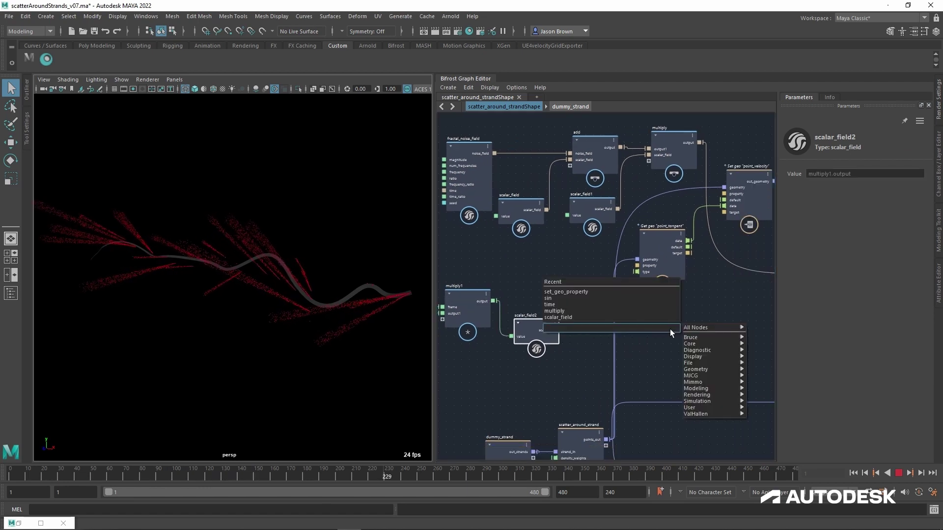
type("ft")
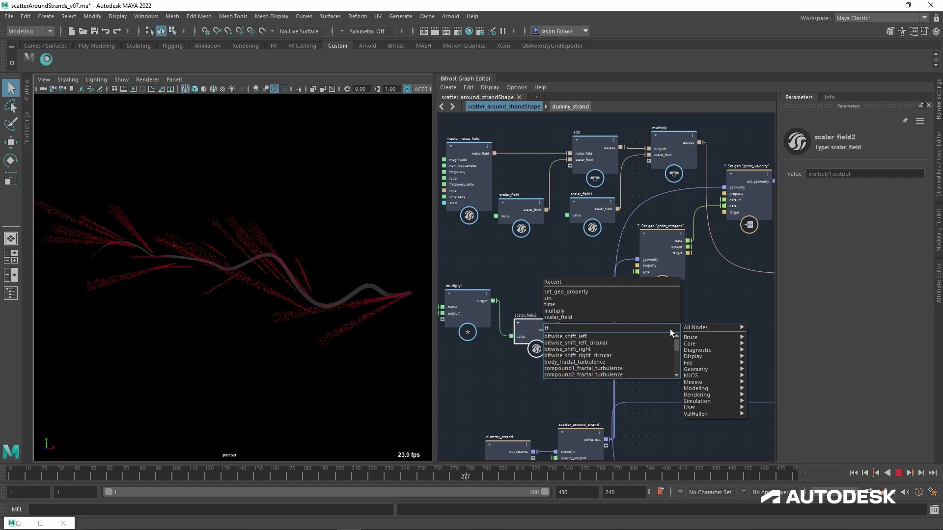
type("f")
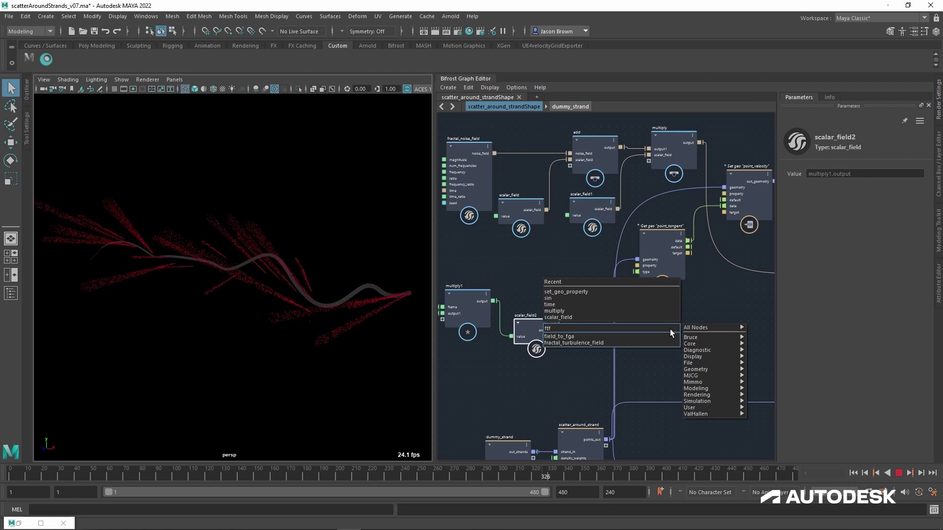
key("Down")
key("Return")
middle_click_drag(705, 331, 668, 337)
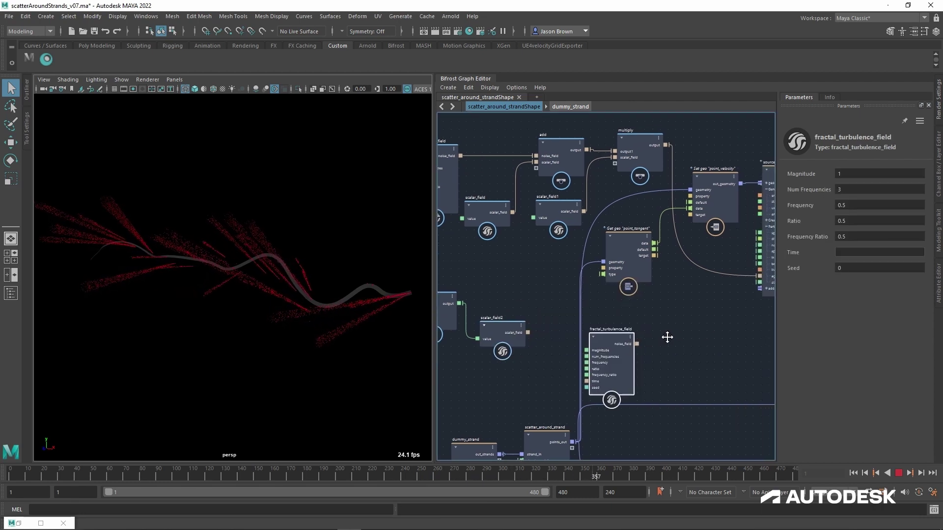
left_click_drag(618, 344, 644, 326)
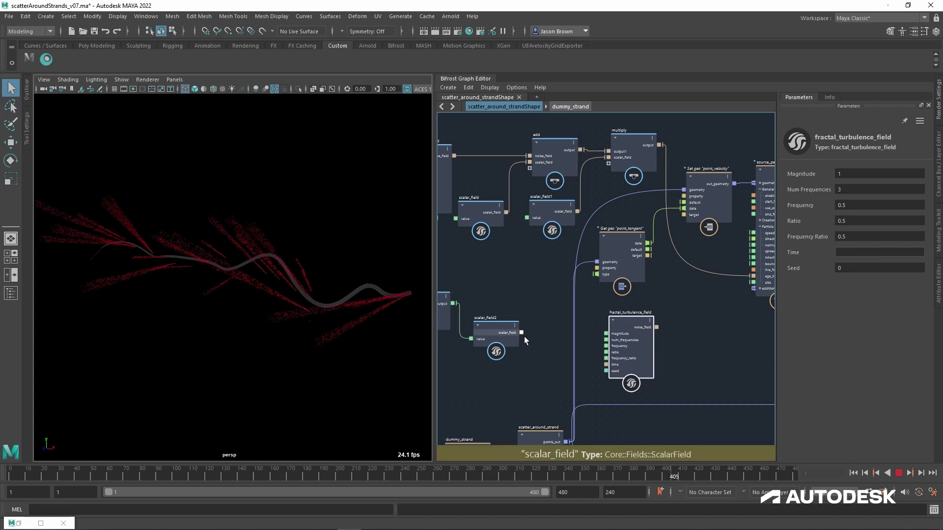
Step: Connect the scalar_field2 output to the time input of the fractal_turbulence_field node
left_click_drag(528, 336, 626, 367)
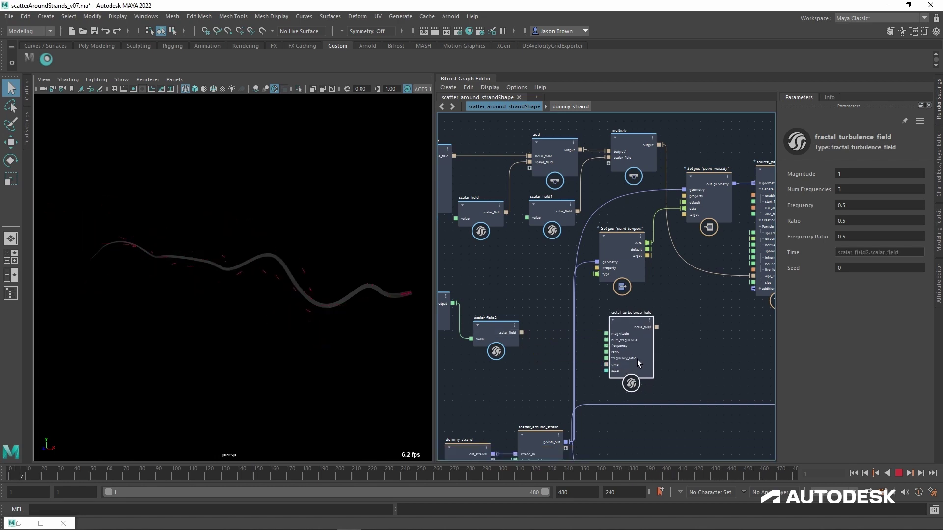
Step: Move source_particles up and shift particle_solver_settings and simulate_particles down to free space in the graph
middle_click_drag(687, 324, 570, 326)
left_click_drag(568, 173, 570, 125)
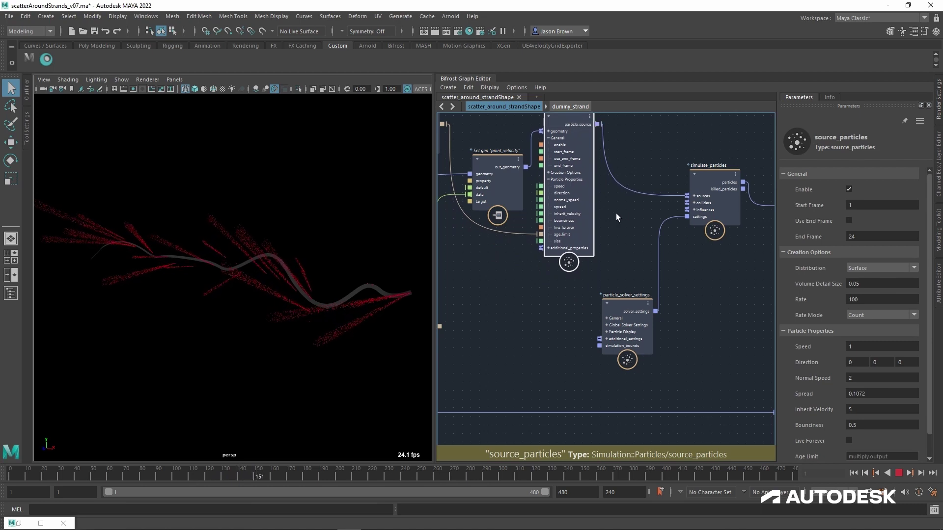
left_click_drag(620, 319, 622, 339)
left_click_drag(700, 191, 701, 259)
left_click_drag(609, 350, 617, 368)
middle_click_drag(583, 336, 617, 326)
key("Tab")
type("inf")
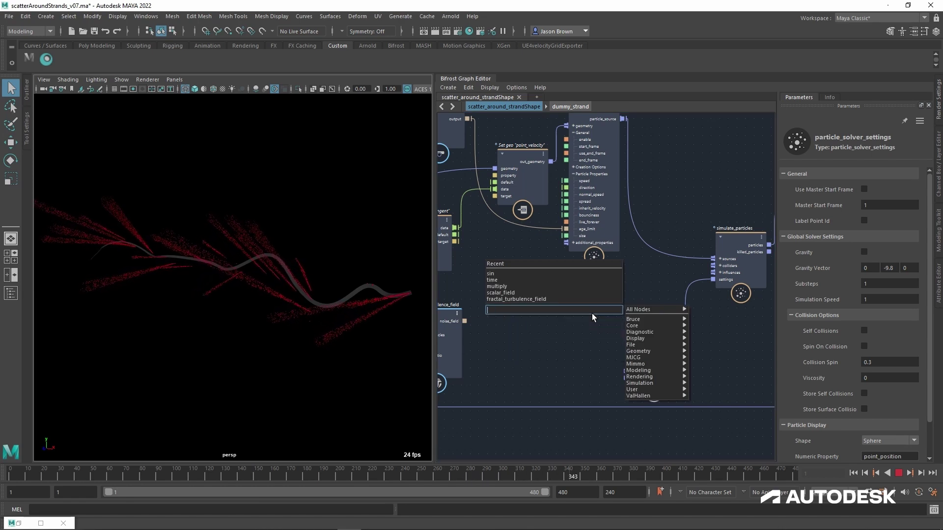
key("Escape")
left_click(564, 299)
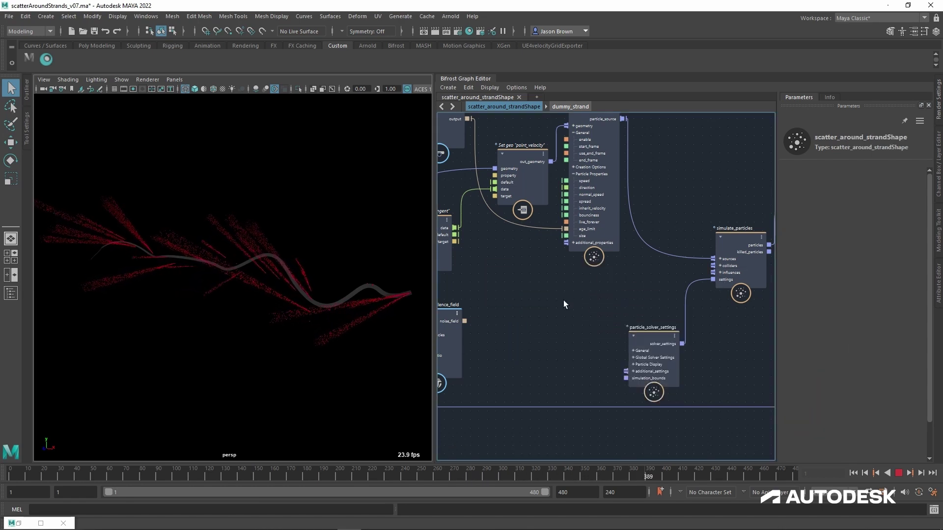
Step: Add a modifier_influence node in the empty space beneath the source_particles node
key("Tab")
type("influence")
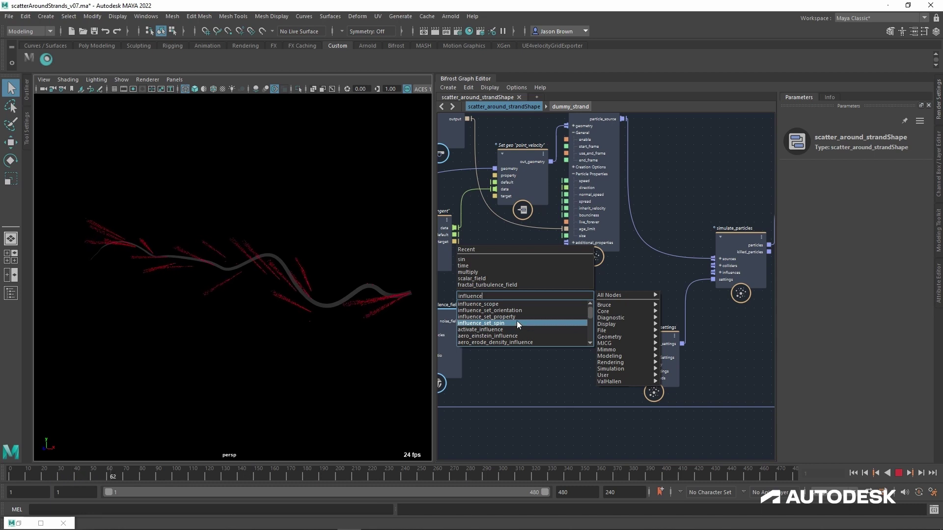
scroll(514, 317, "down", 2)
left_click(514, 318)
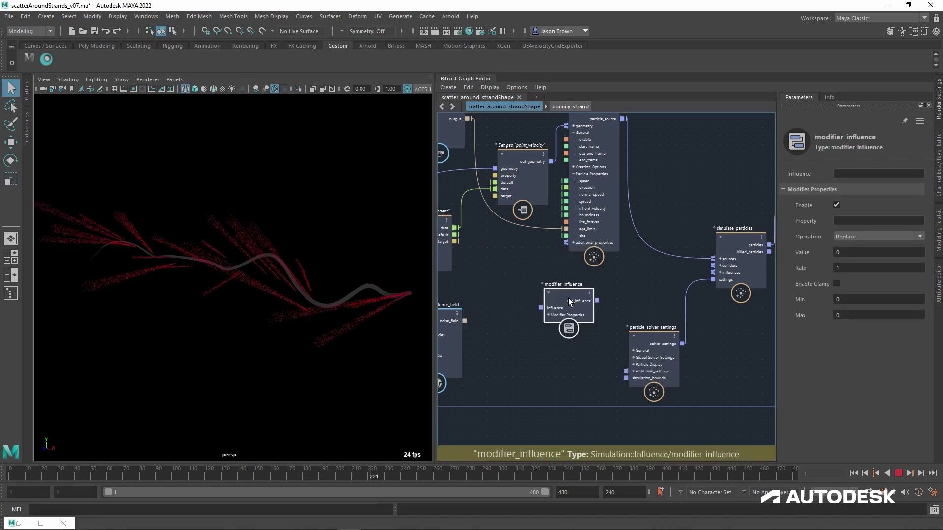
Step: Place modifier_influence just below source_particles and connect its out_influence to the influences input of simulate_particles
middle_click_drag(604, 314, 664, 288)
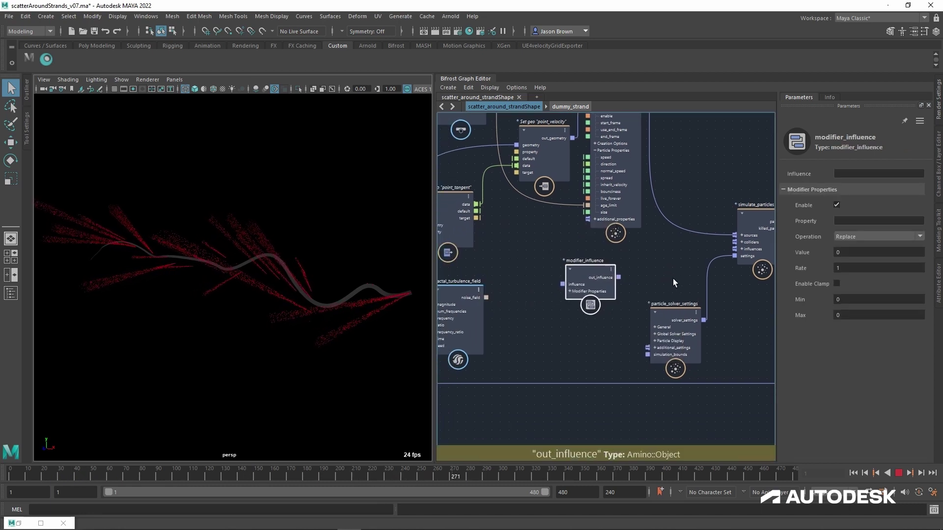
left_click_drag(599, 286, 621, 269)
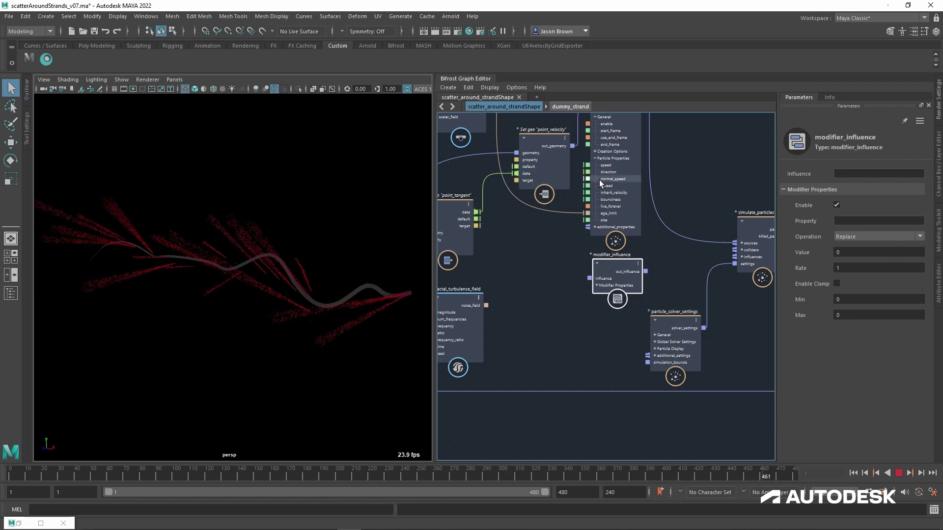
middle_click_drag(570, 285, 544, 284)
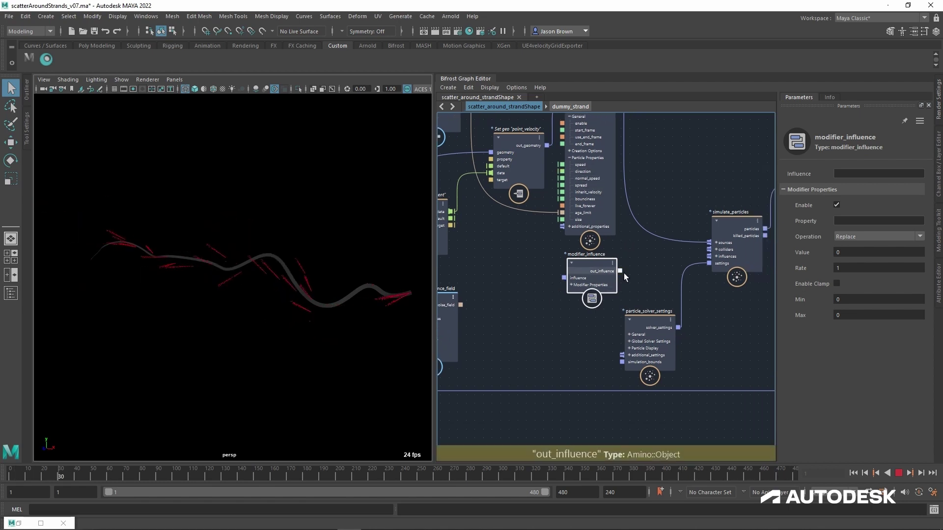
left_click_drag(620, 270, 713, 258)
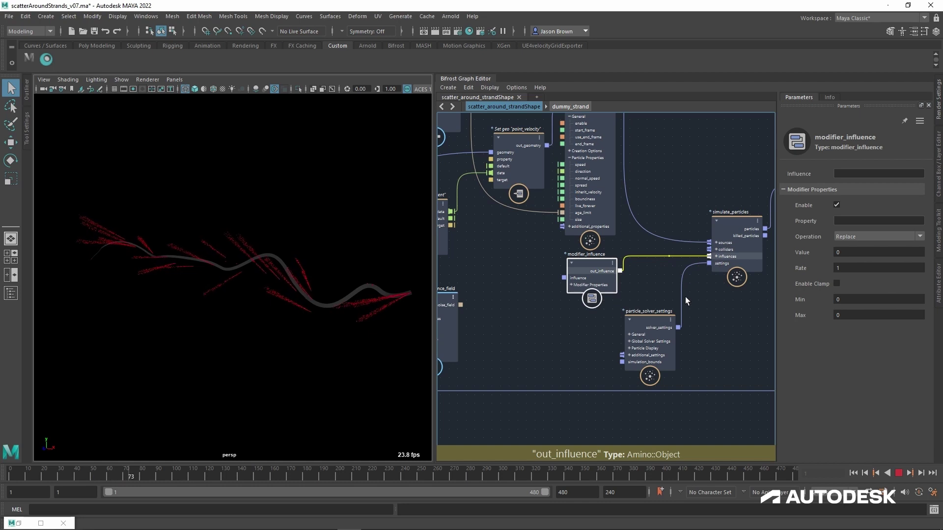
Step: Set the Property of the modifier_influence node to point_velocity
middle_click_drag(573, 310, 596, 300)
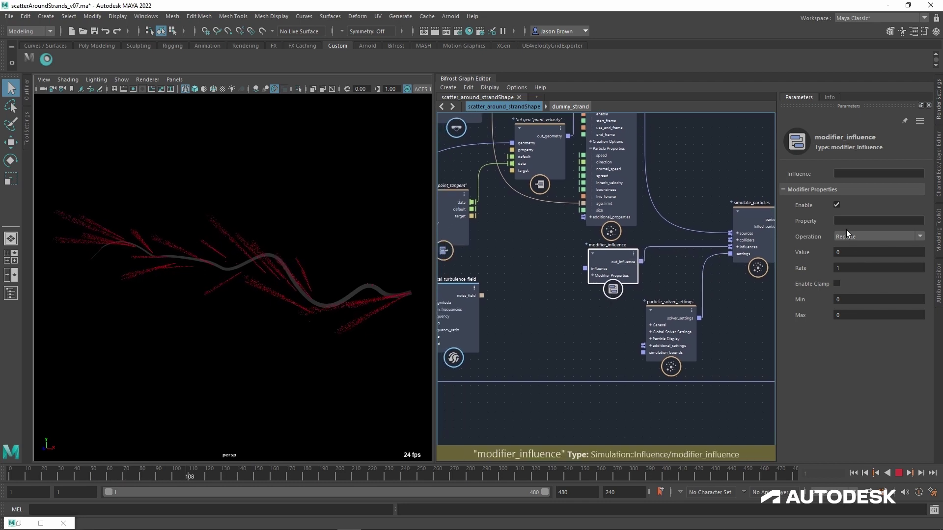
left_click(845, 222)
type("point_velocity")
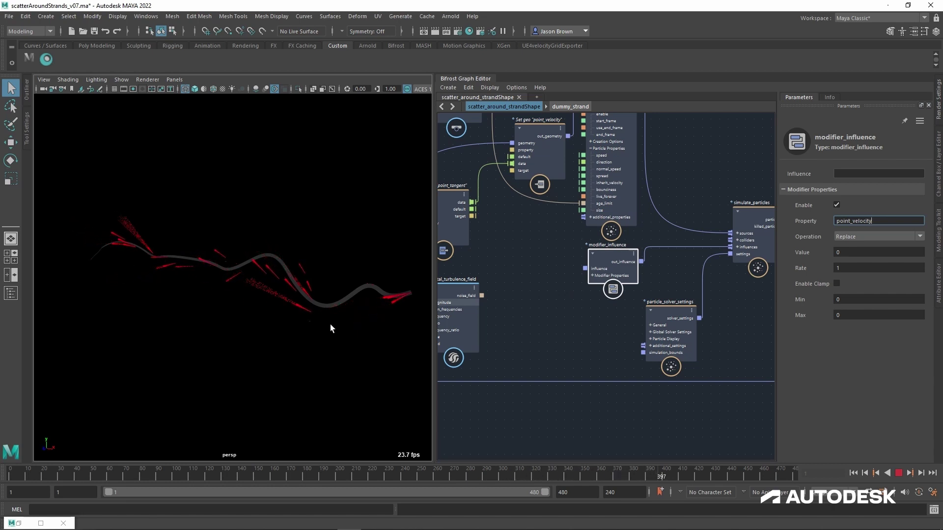
Step: Nudge modifier_influence into place and connect the turbulence node's noise_field output to its value input under Modifier Properties
middle_click_drag(583, 325, 614, 332)
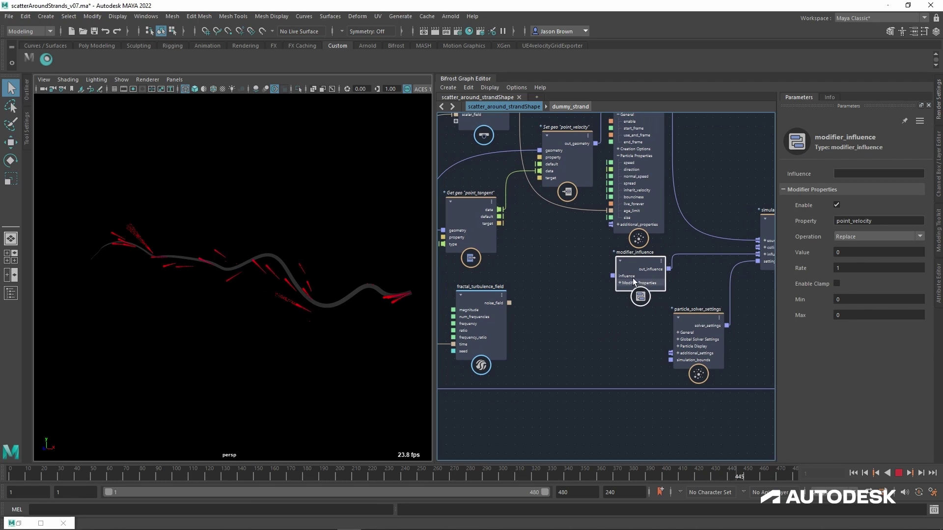
left_click_drag(627, 269, 621, 271)
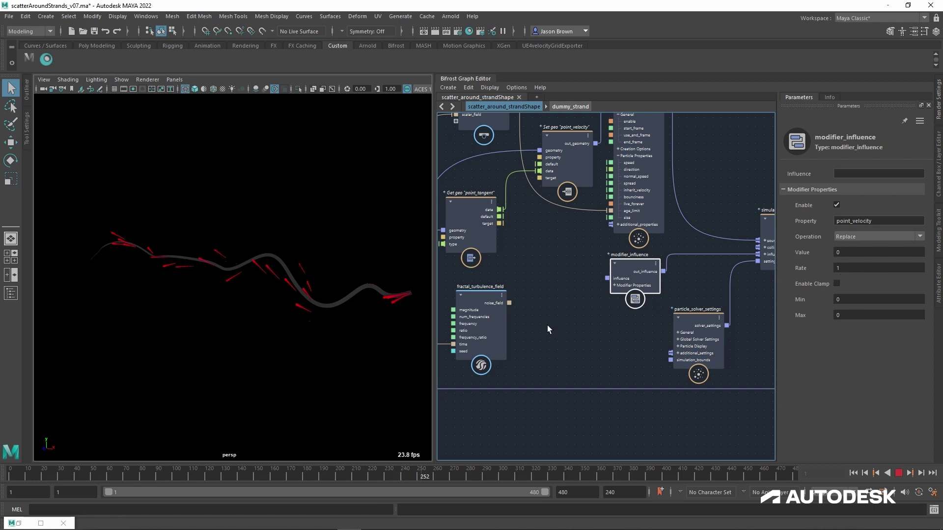
left_click_drag(518, 303, 585, 340)
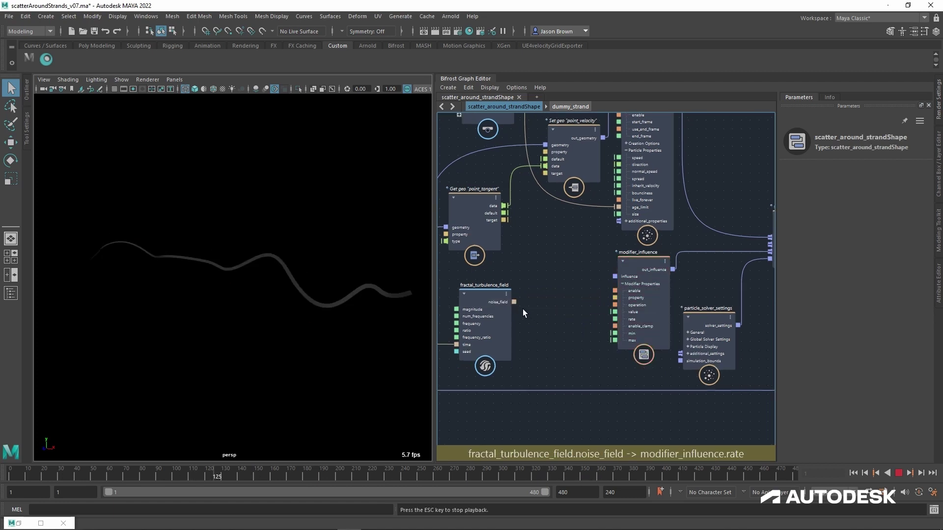
left_click_drag(609, 317, 620, 317)
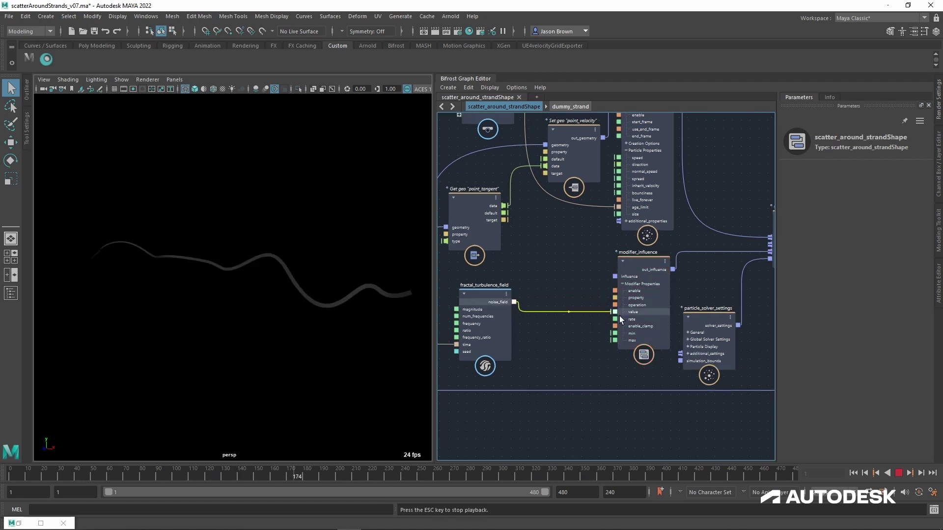
left_click(568, 342)
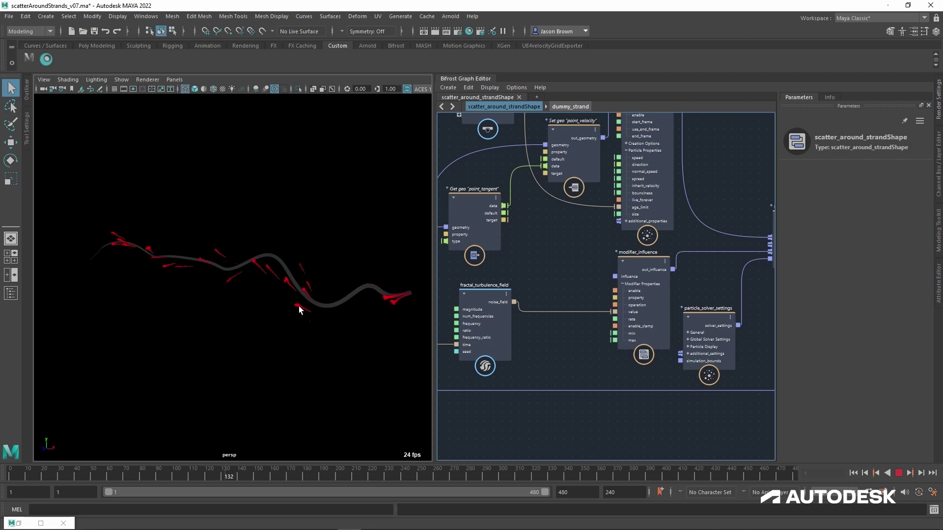
Step: Set the fractal_turbulence_field magnitude to 7.538 and its number of frequencies to 2.955
scroll(601, 350, "up", 3)
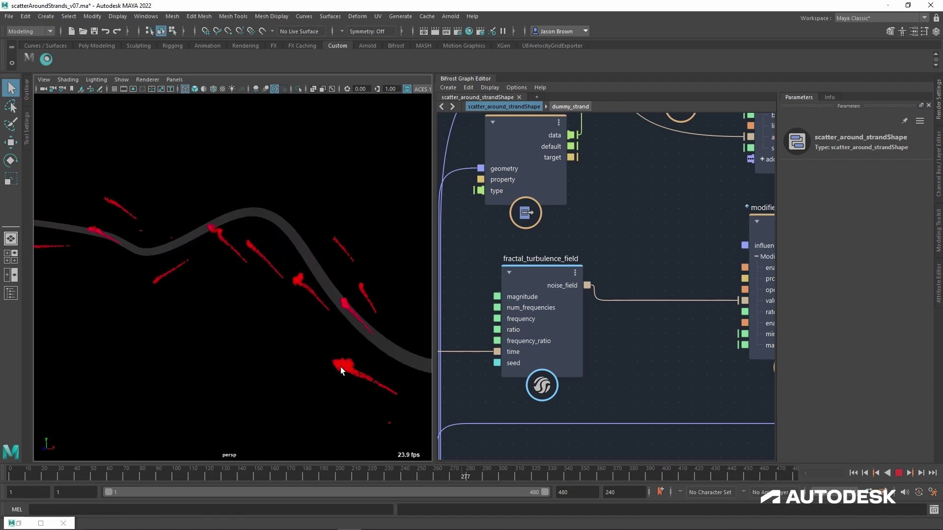
scroll(609, 300, "down", 6)
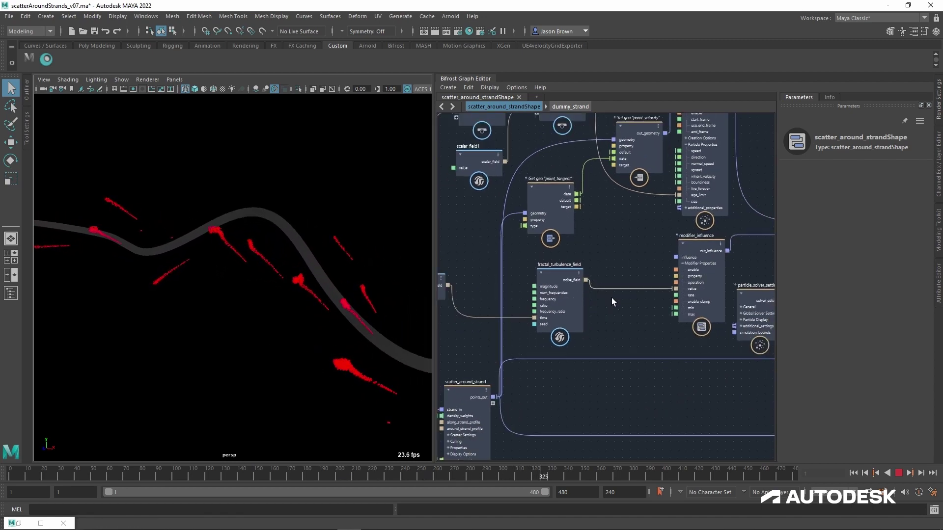
middle_click_drag(604, 305, 587, 302)
left_click(535, 289)
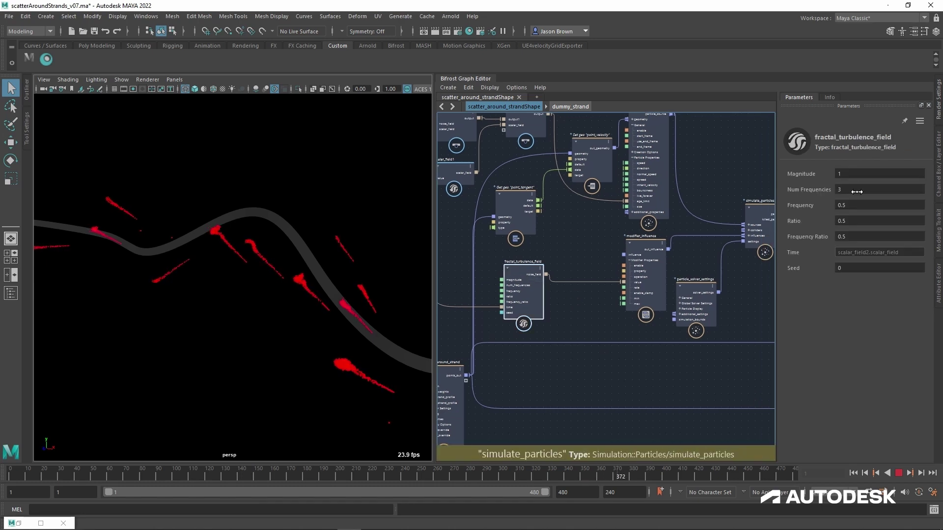
left_click_drag(816, 184, 850, 183)
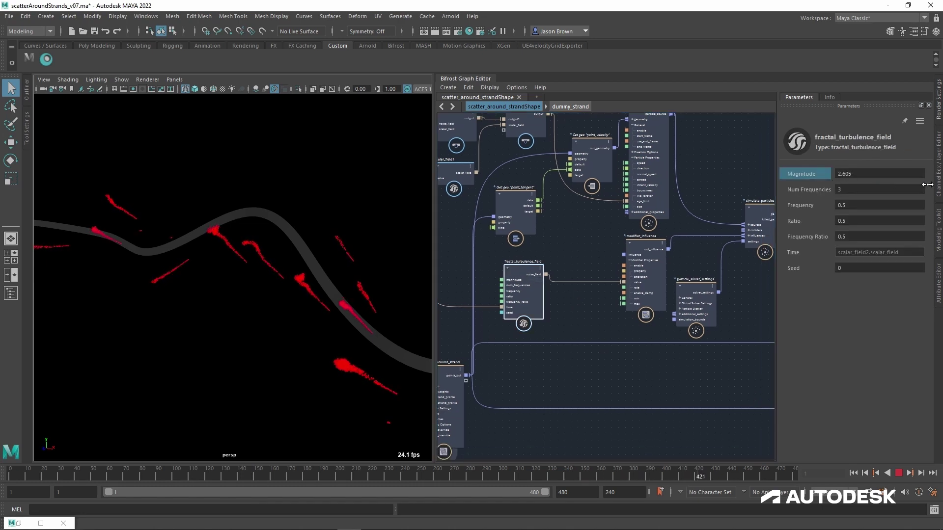
left_click_drag(927, 185, 860, 197)
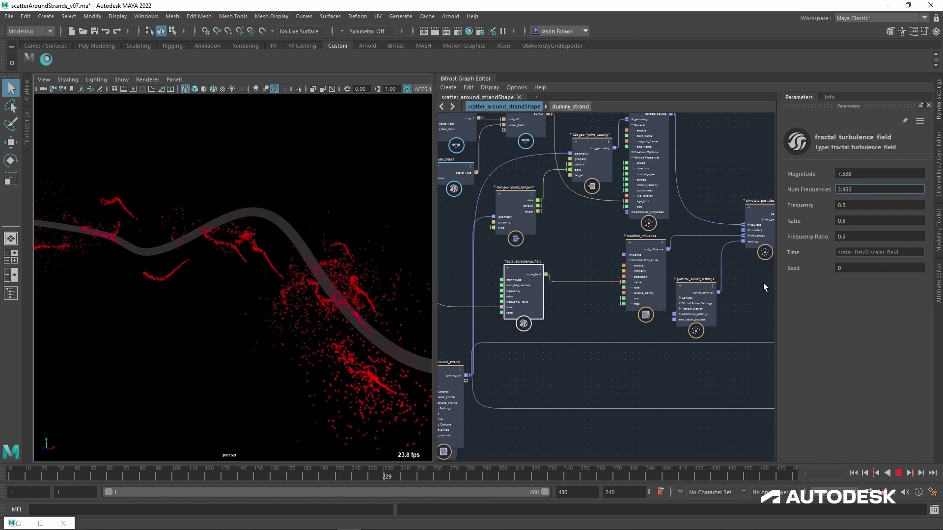
Step: Replay the particles with the time input of fractal_turbulence_field disconnected for comparison, and reconnect scalar_field2 to it
key("f")
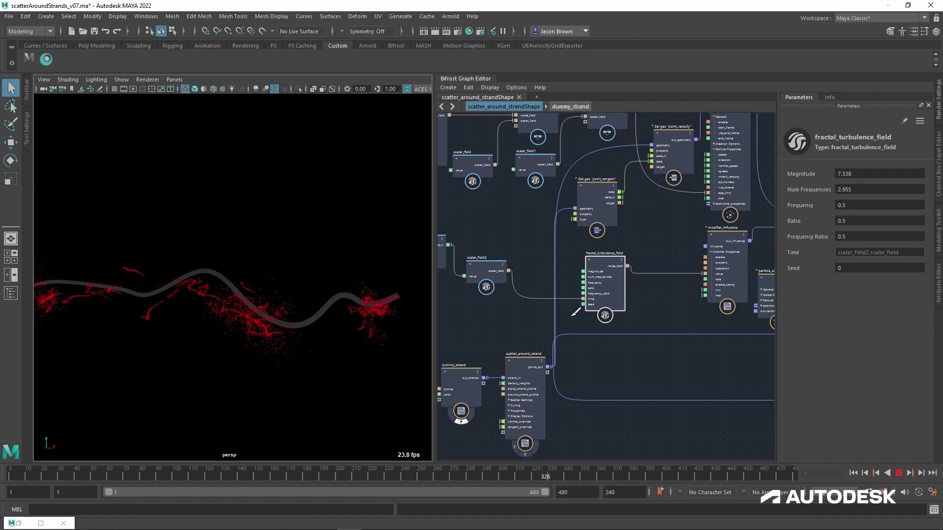
left_click_drag(567, 290, 570, 314, "ctrl+alt")
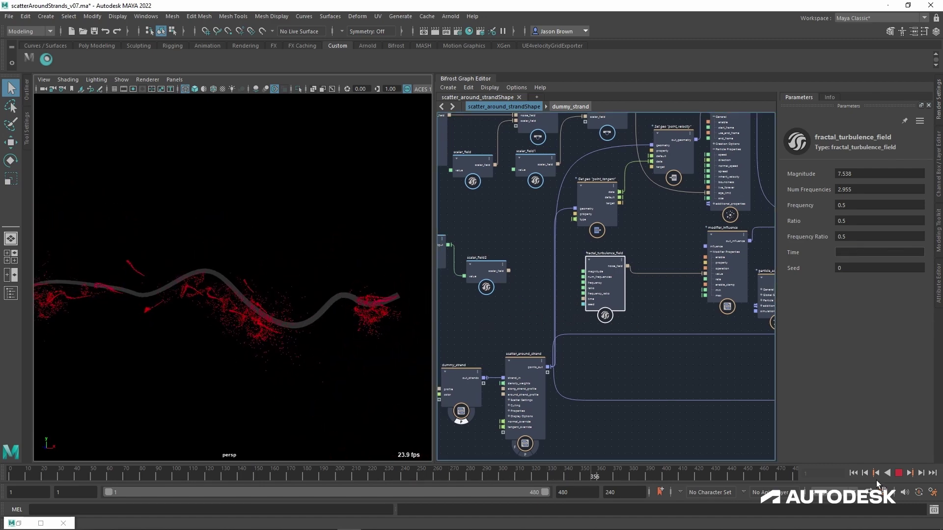
left_click(853, 473)
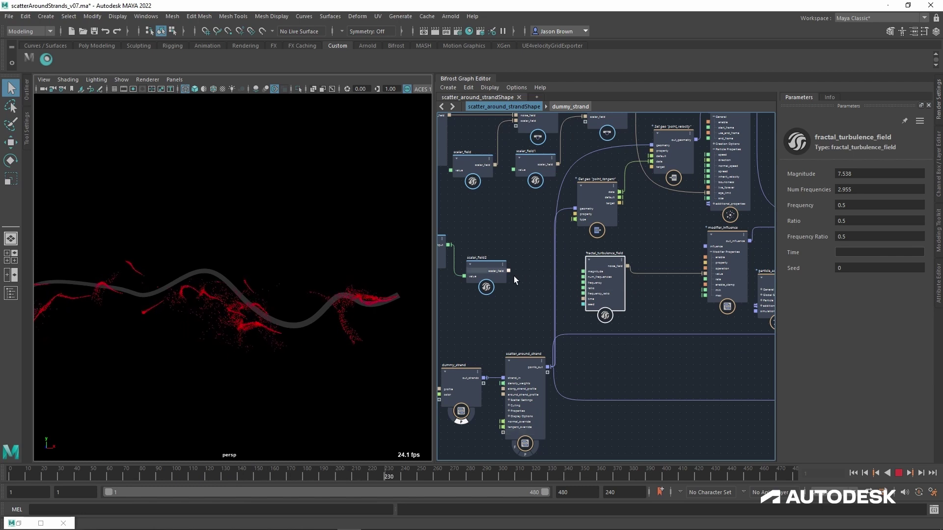
left_click_drag(515, 277, 498, 308)
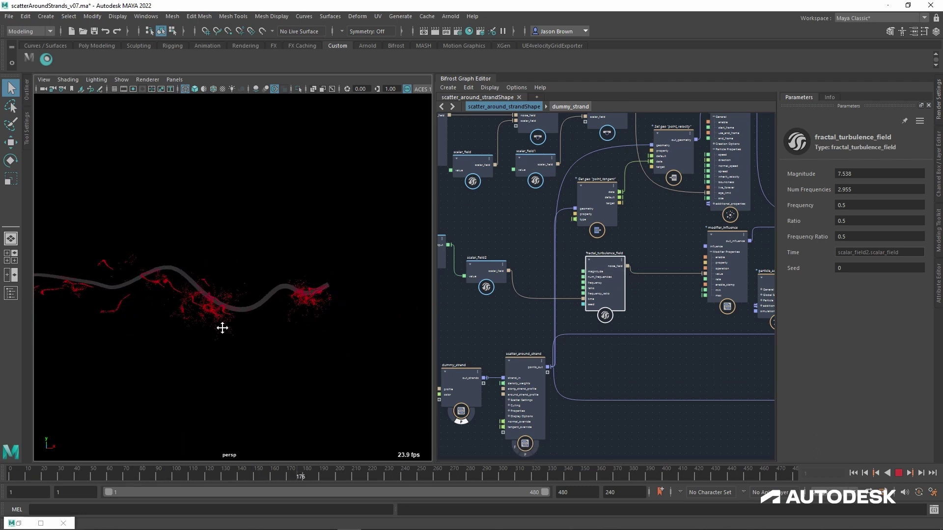
Step: Set the scatter amount of the scatter_around_strand node to 300 and replay the simulation from the start
left_click(544, 359)
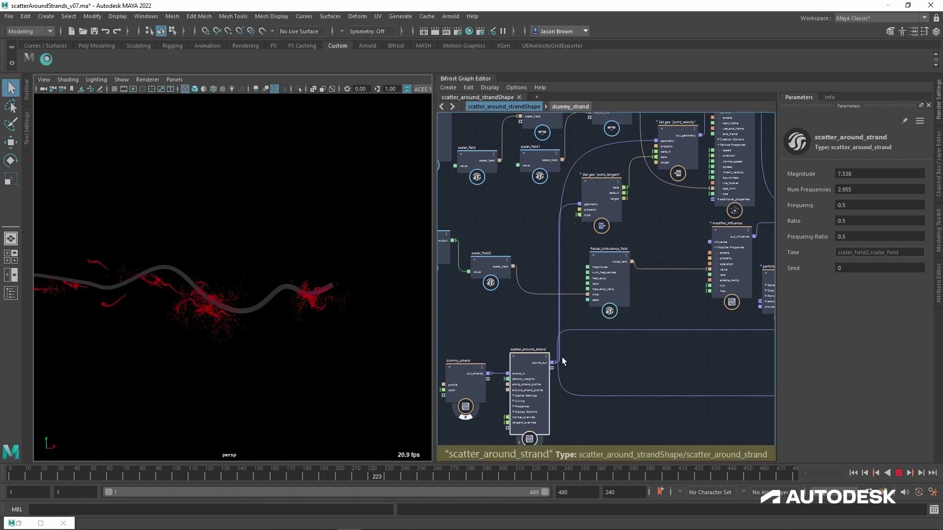
left_click(879, 268)
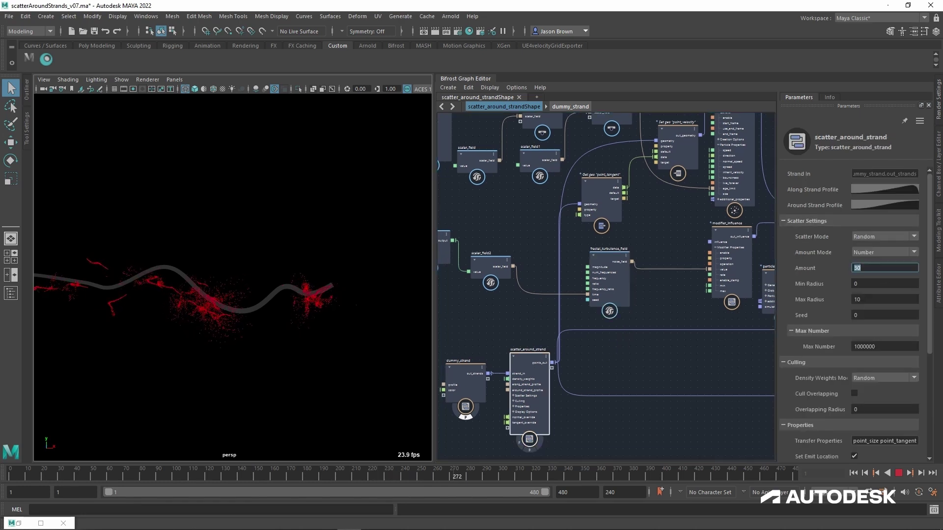
type("300")
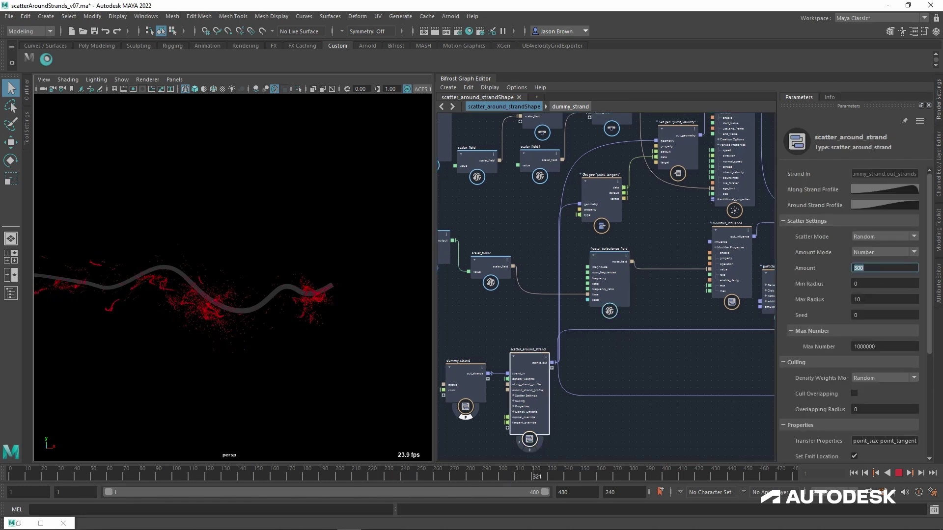
left_click(854, 474)
left_click(901, 476)
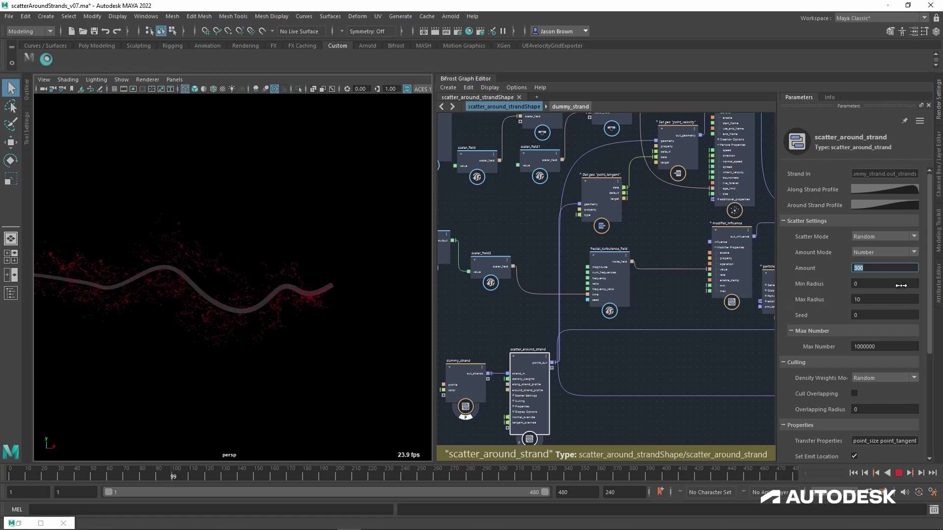
Step: Try a scatter amount of 3000 on scatter_around_strand and replay the simulation
left_click(880, 273)
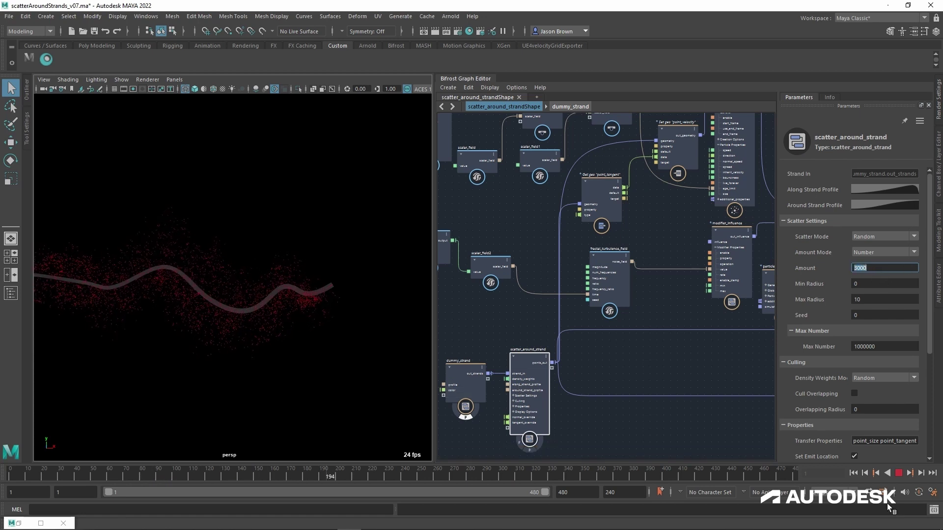
left_click(864, 476)
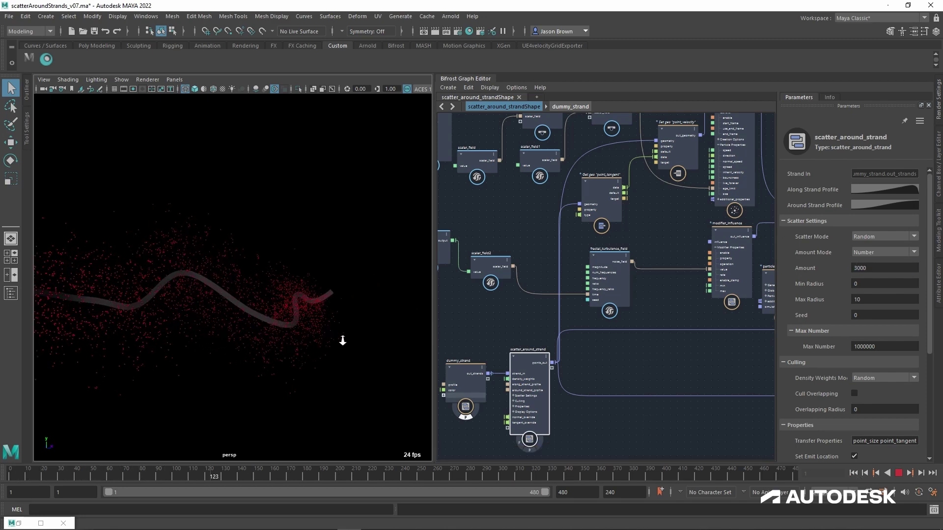
Step: Set the scatter amount of scatter_around_strand to 500 and replay the simulation from the first frame
middle_click_drag(277, 338, 153, 343, "alt")
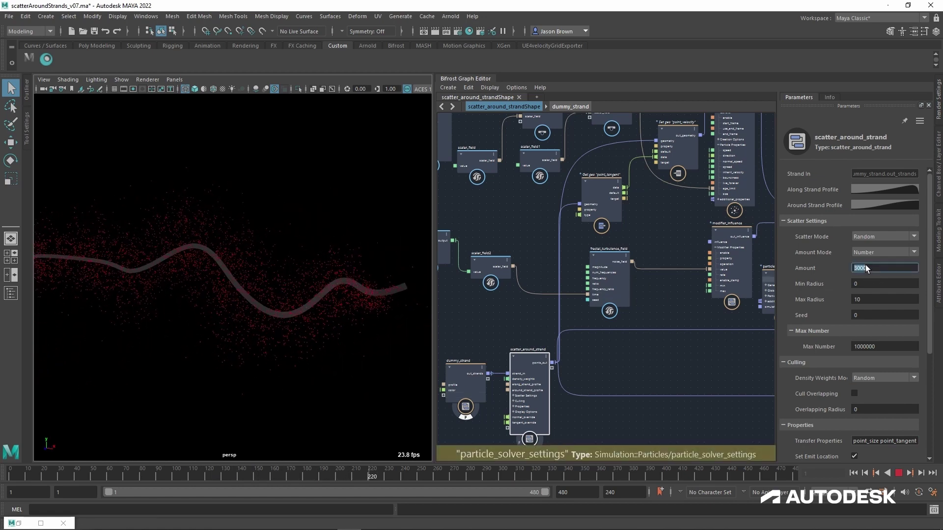
key("Return")
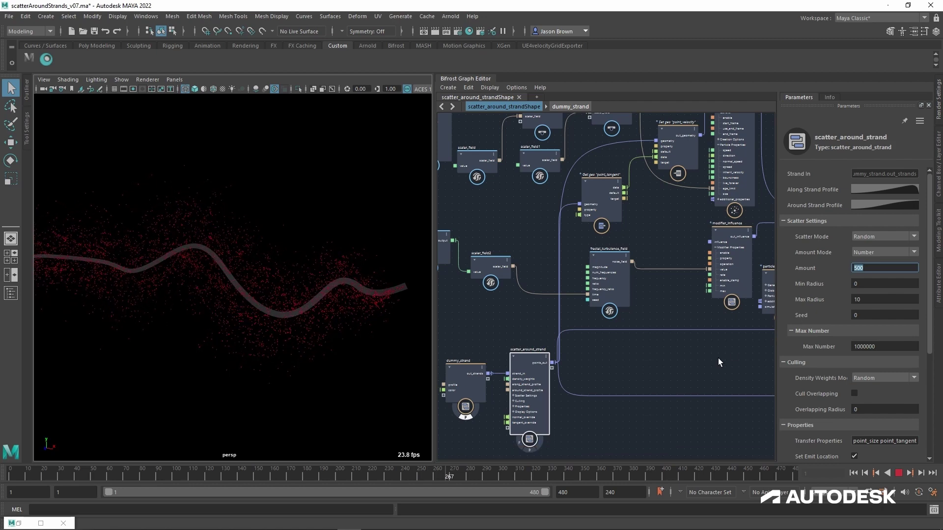
left_click(856, 474)
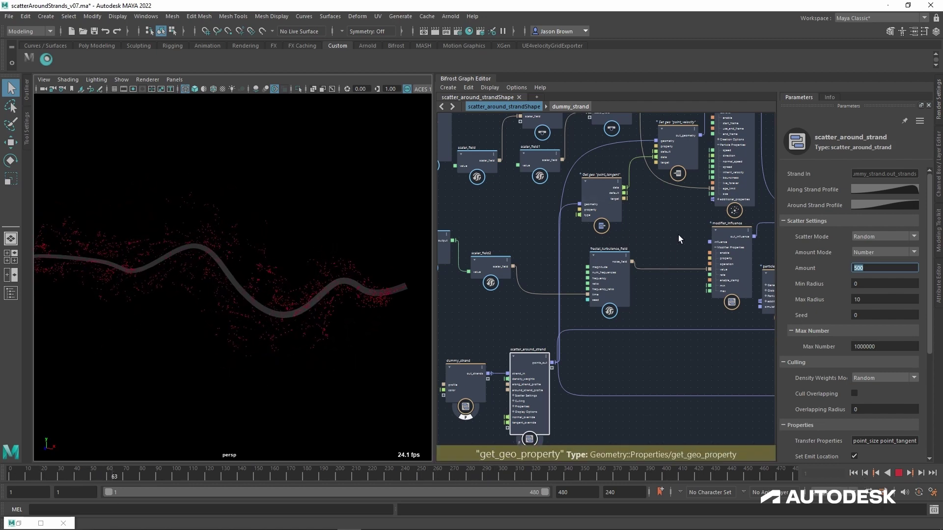
Step: Try a rate of 500 on the source_particles node while the simulation plays and stop playback
middle_click_drag(679, 235, 596, 307)
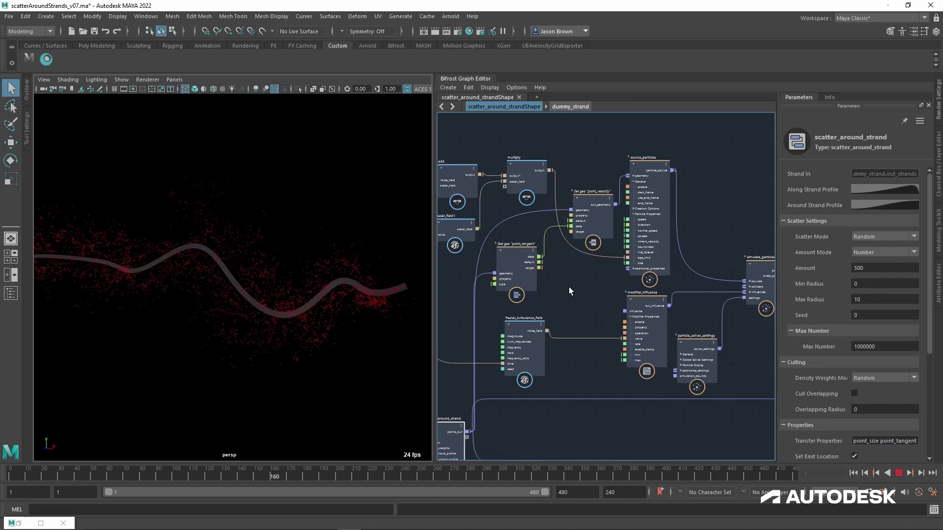
left_click(647, 166)
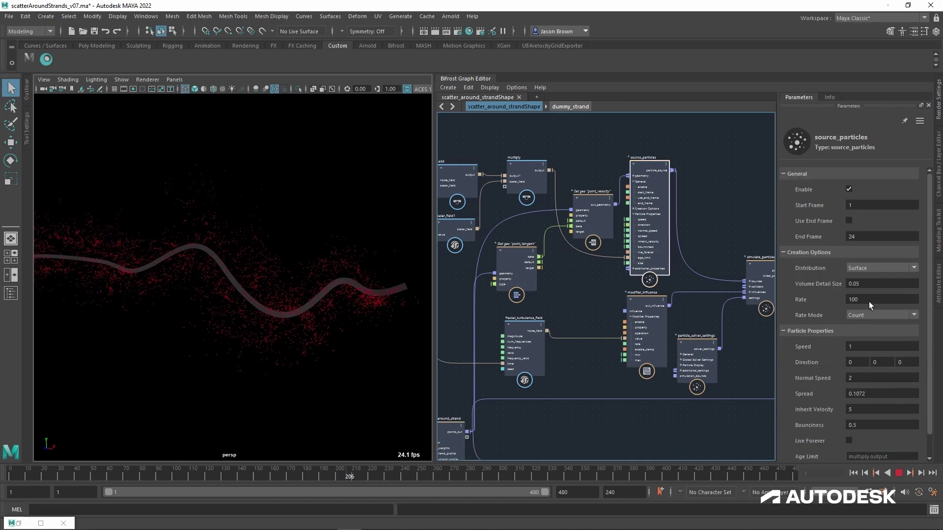
double_click(904, 301)
type("500")
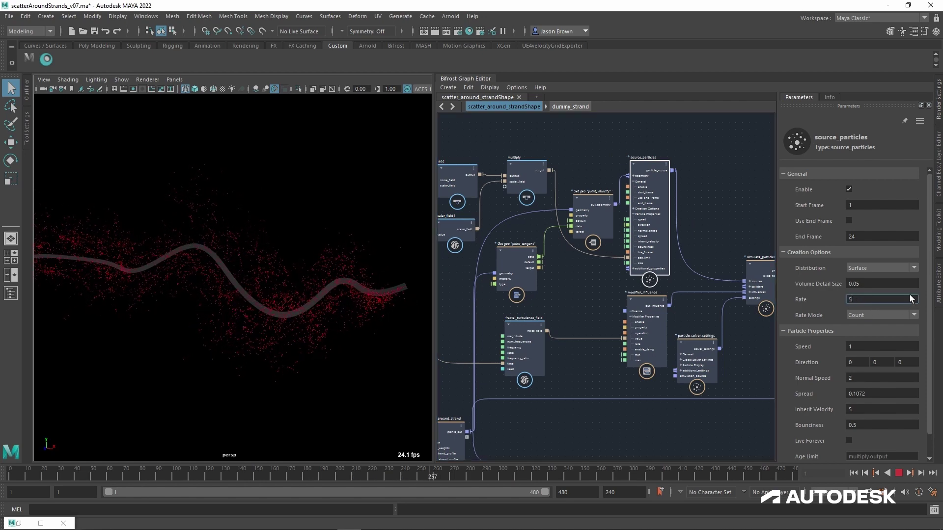
key("Return")
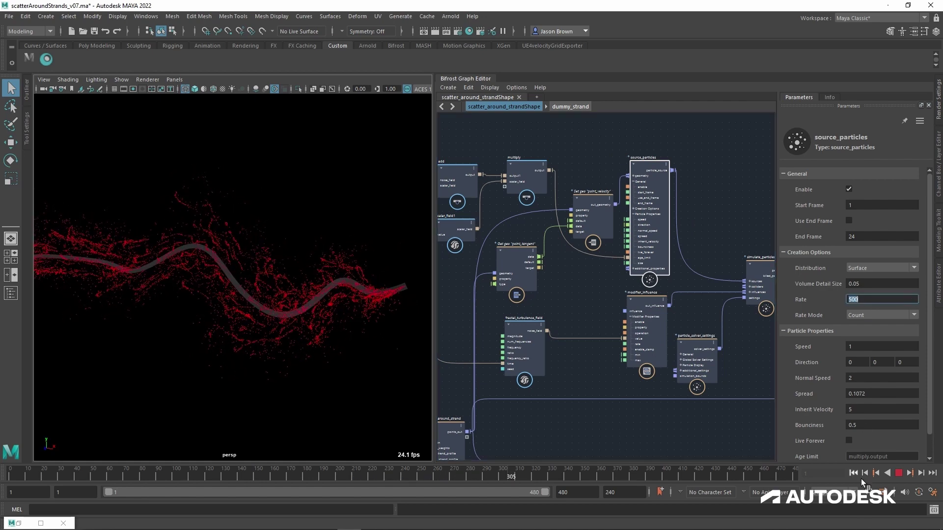
left_click(899, 475)
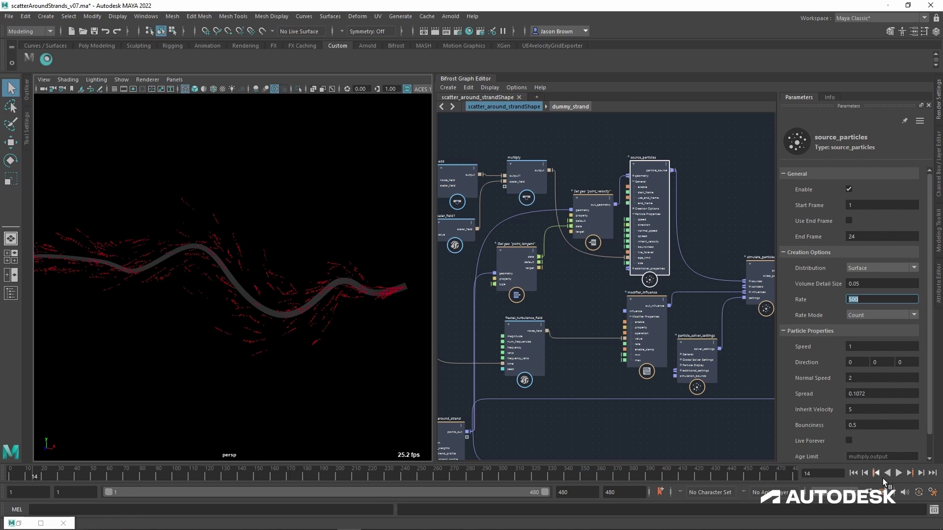
Step: Set the rate of the source_particles node to 1500 and play the simulation
left_click(880, 302)
type("1500")
key("Return")
left_click(899, 474)
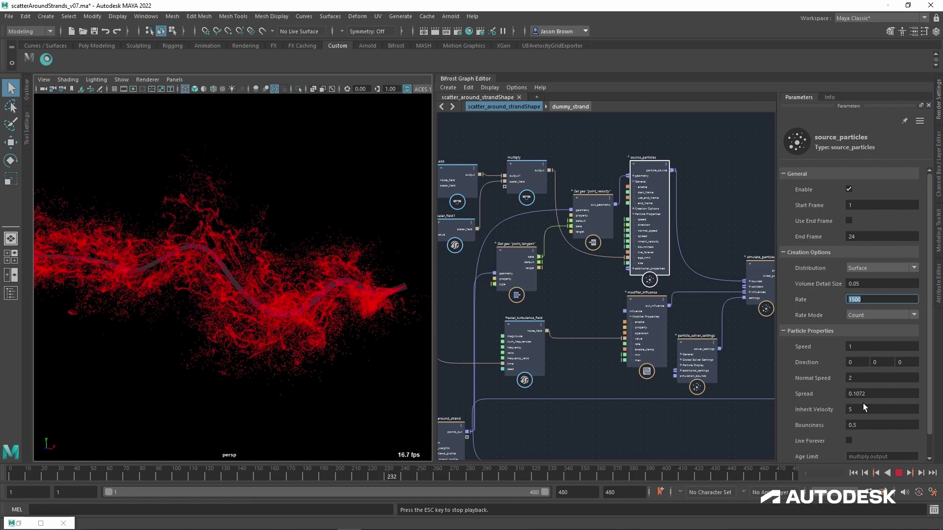
left_click(898, 473)
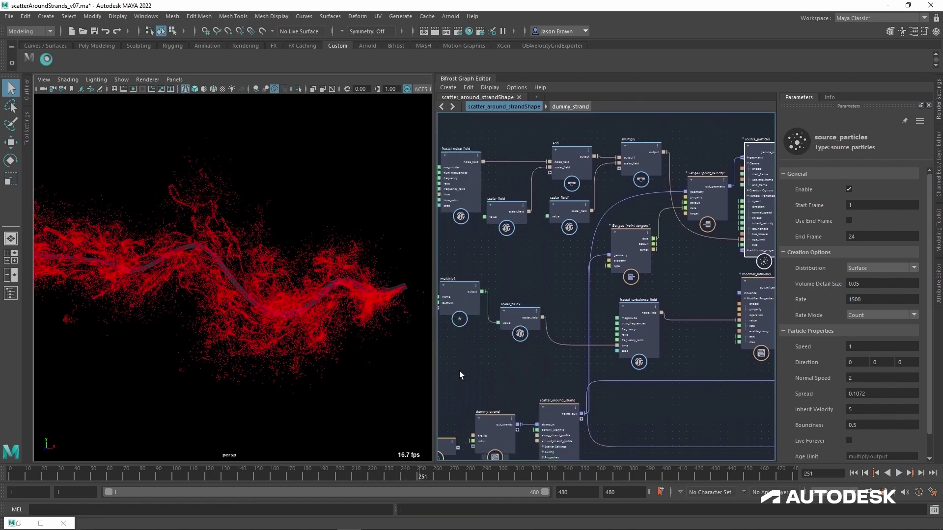
Step: View the strand from another angle and replay the particle simulation from the first frame
left_click_drag(302, 304, 221, 292, "alt")
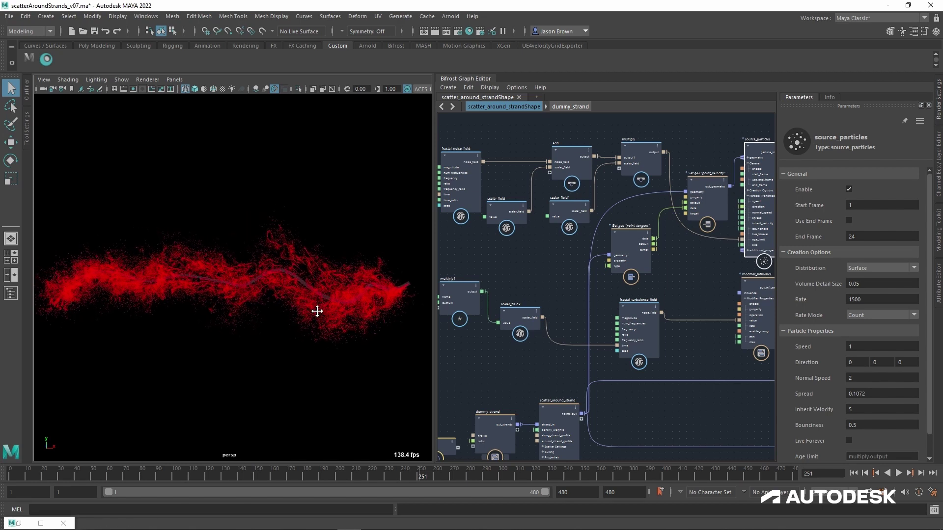
left_click(854, 474)
left_click(898, 474)
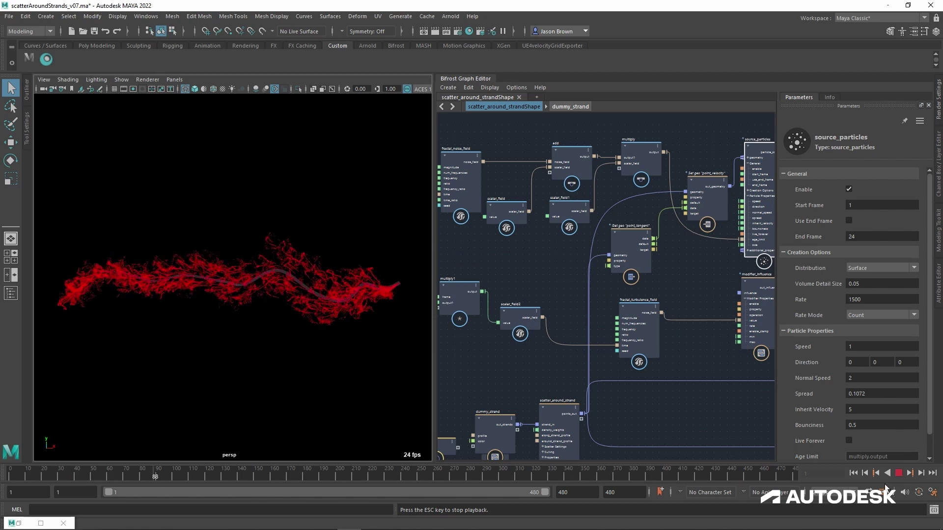
left_click(899, 475)
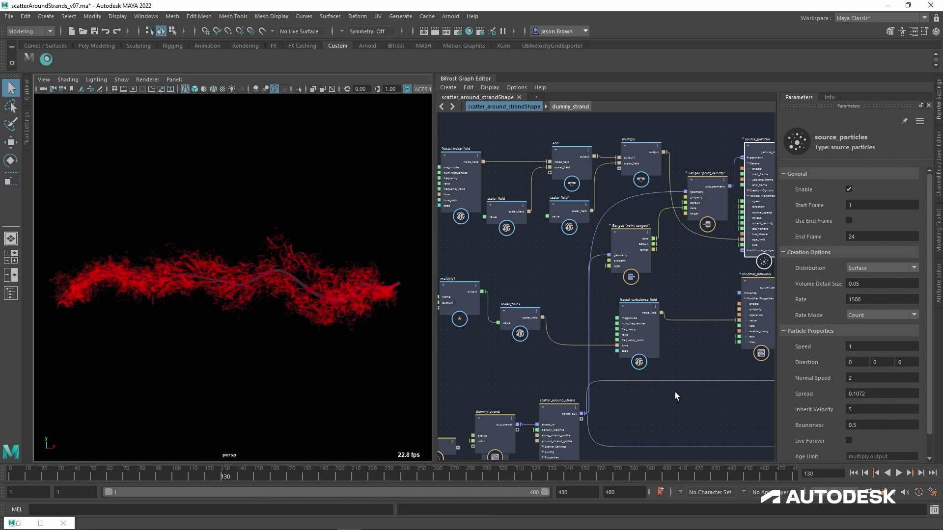
Step: Move the source_particles node higher in the graph, clear of the point_velocity and modifier_influence nodes
middle_click_drag(675, 392, 597, 396)
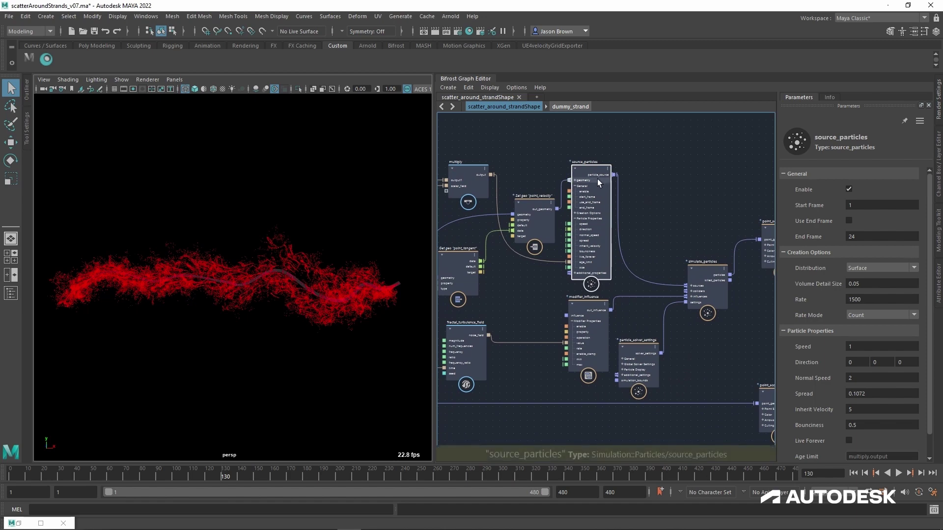
left_click_drag(597, 178, 601, 90)
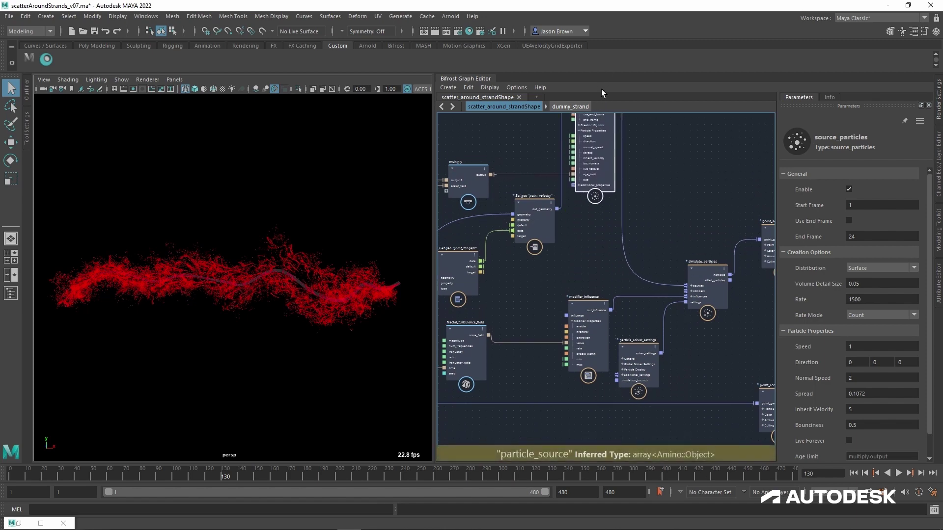
scroll(643, 299, "up", 5)
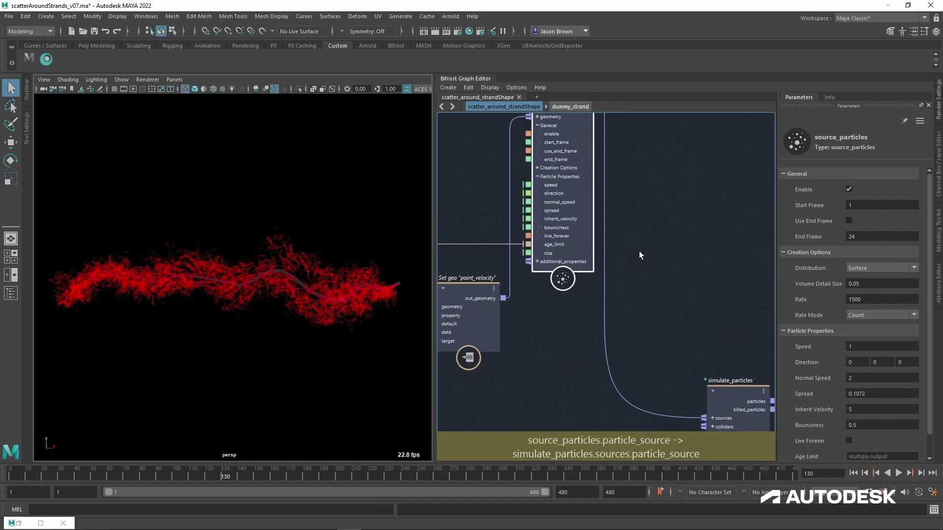
middle_click_drag(638, 251, 651, 262)
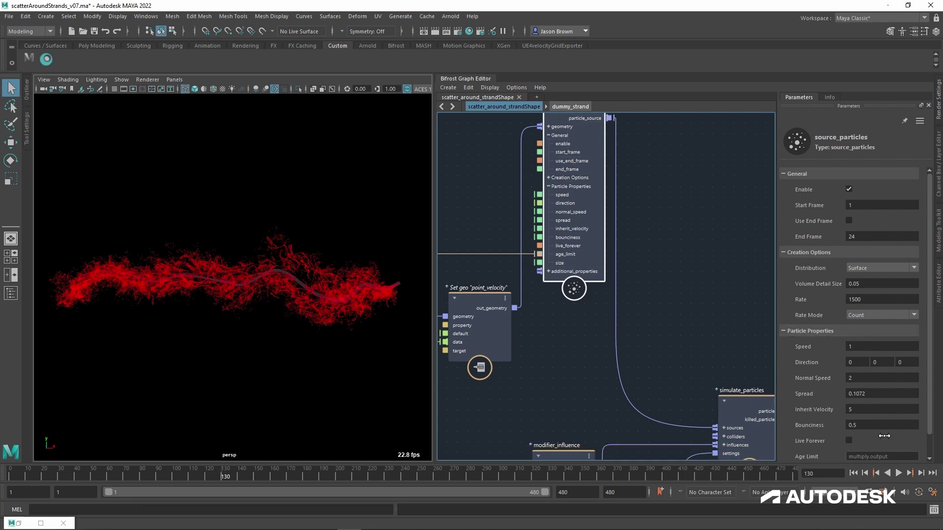
Step: Set Normal Speed to 1 and Inherit Velocity to 6 on source_particles, and replay the simulation from the start
left_click(872, 383)
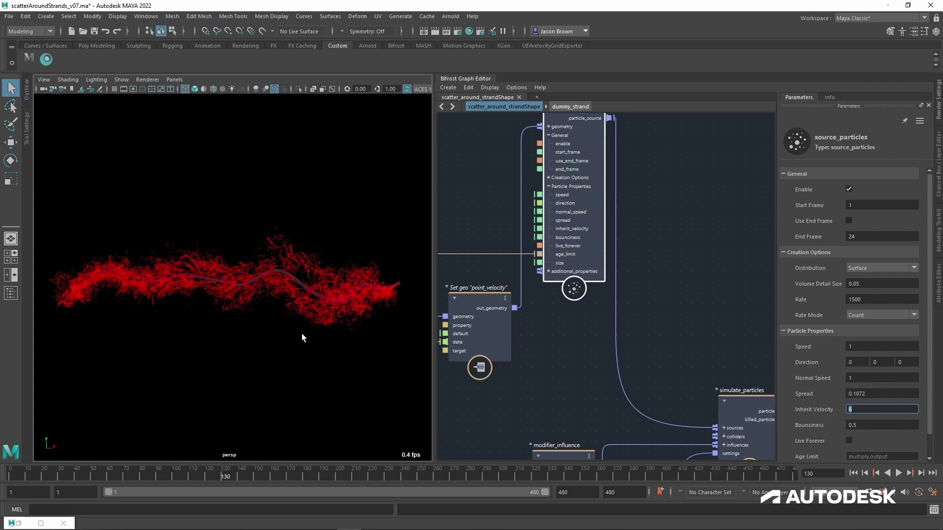
left_click(855, 474)
left_click(900, 474)
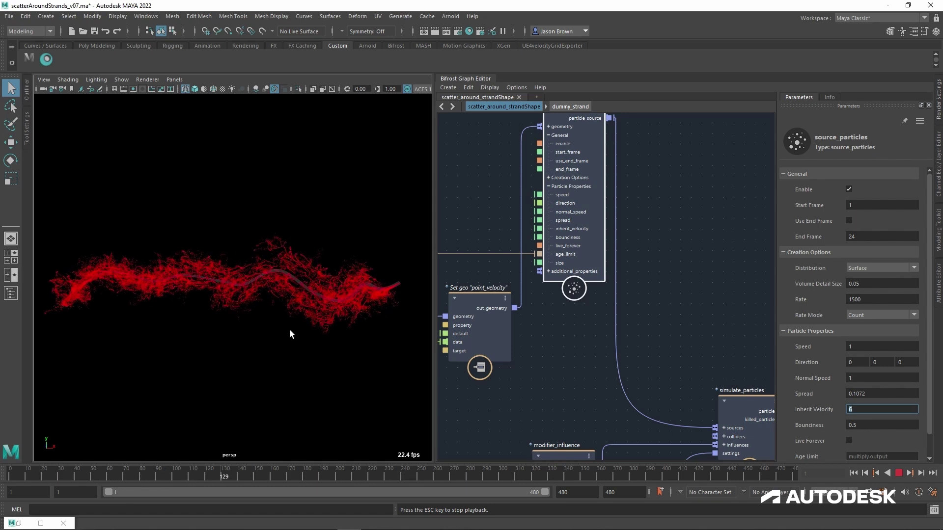
left_click(899, 473)
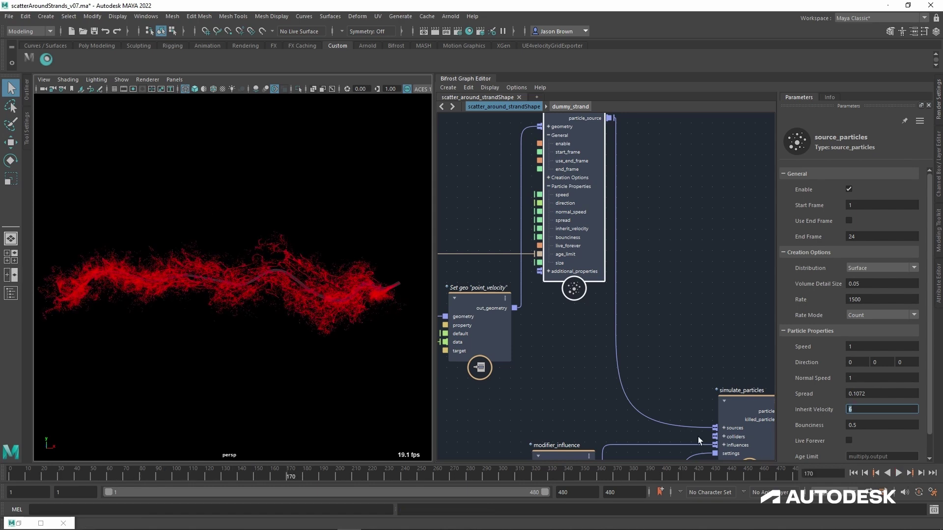
Step: Open the rate of the modifier_influence node for editing and replay the simulation from the first frame
middle_click_drag(663, 415, 684, 252)
left_click(606, 300)
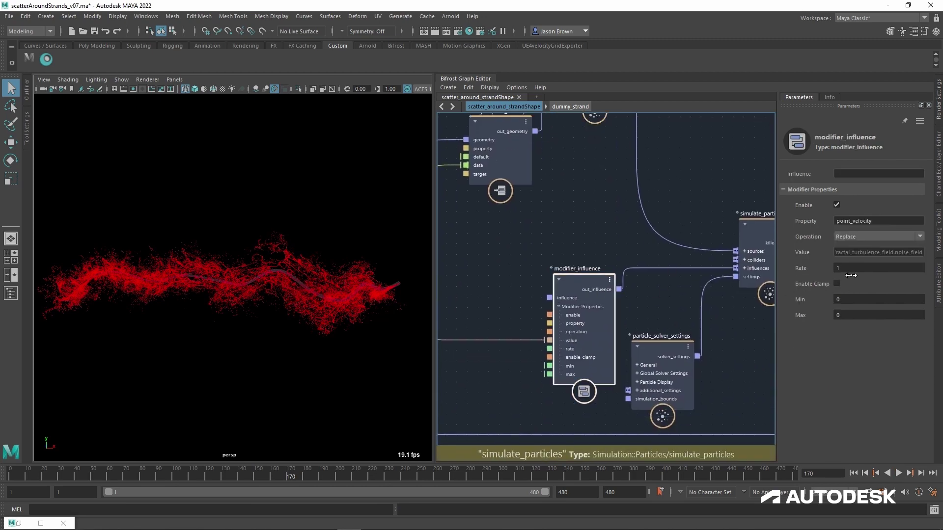
left_click(874, 268)
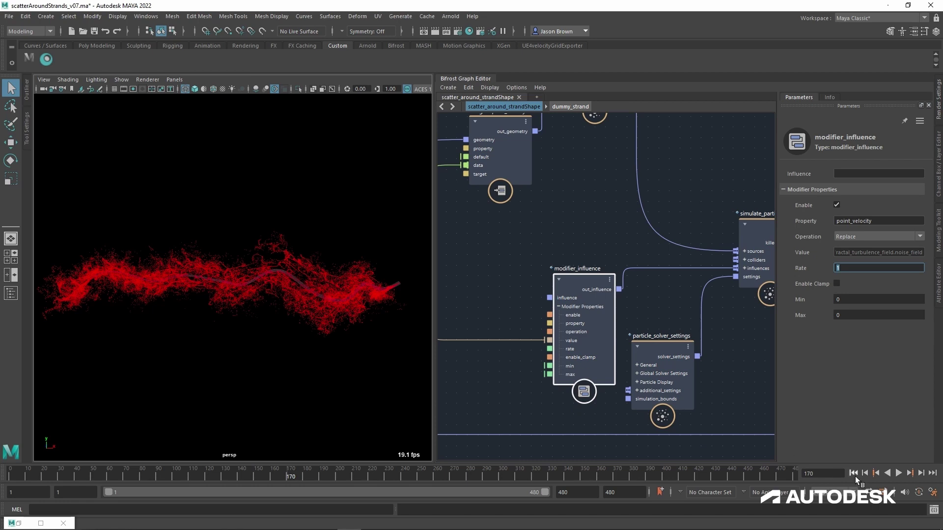
left_click(855, 475)
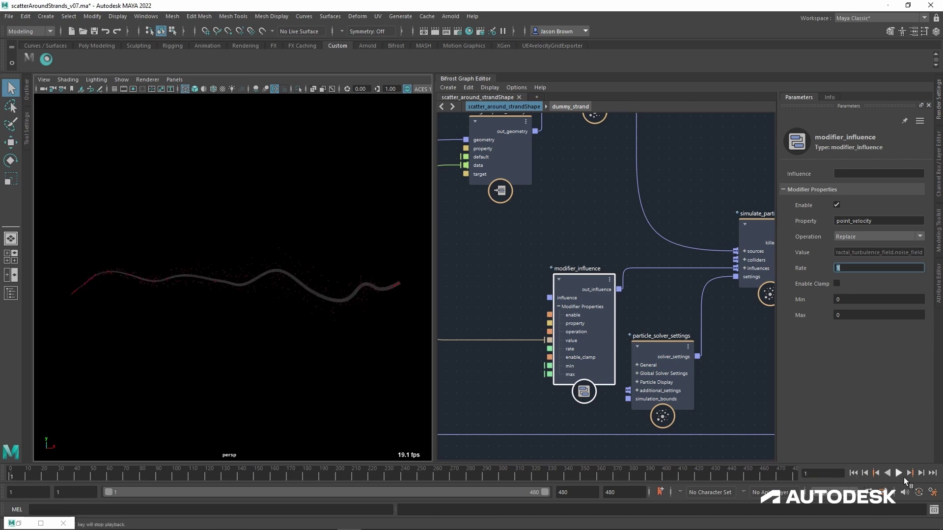
left_click(902, 476)
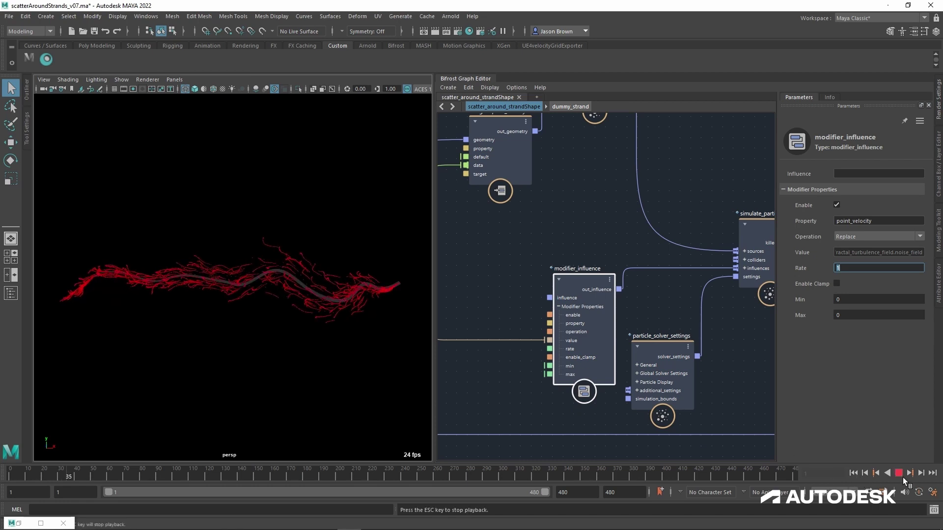
Step: Try a rate of 0.1 on the modifier_influence node and replay the simulation from the start
left_click(902, 475)
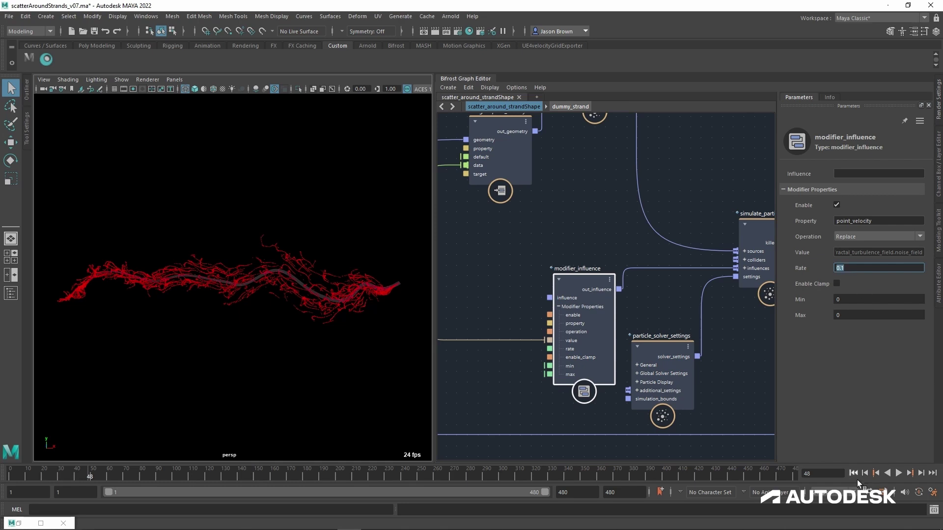
left_click(855, 474)
left_click(899, 474)
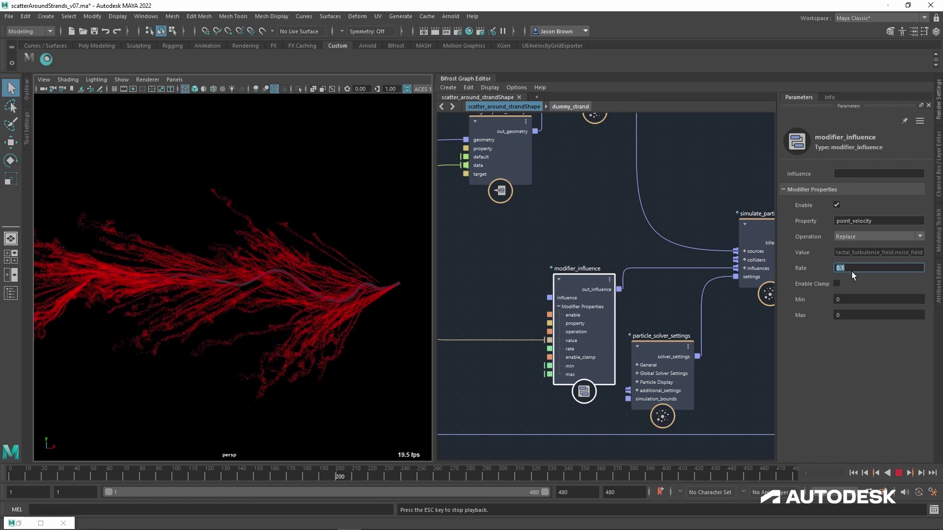
Step: Set the rate of the modifier_influence node to 1.1 and replay the simulation from the first frame
type("1.1")
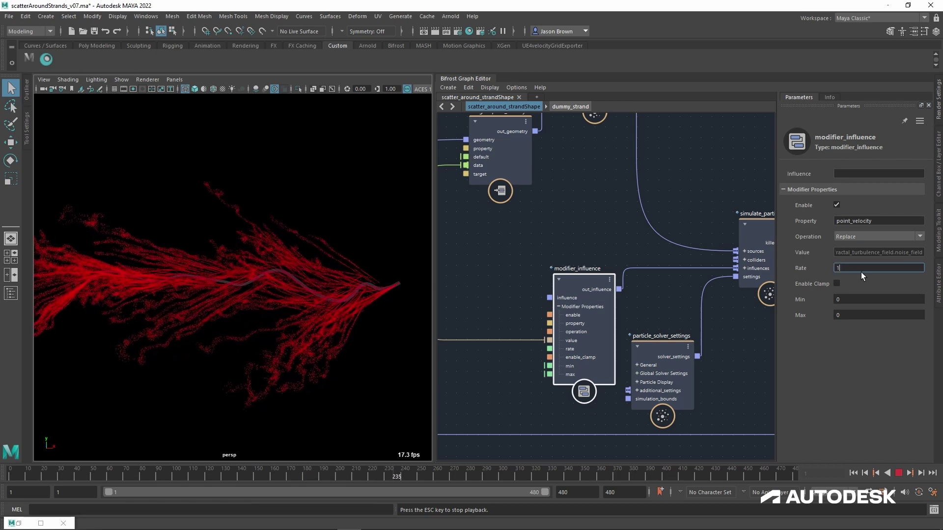
key("Return")
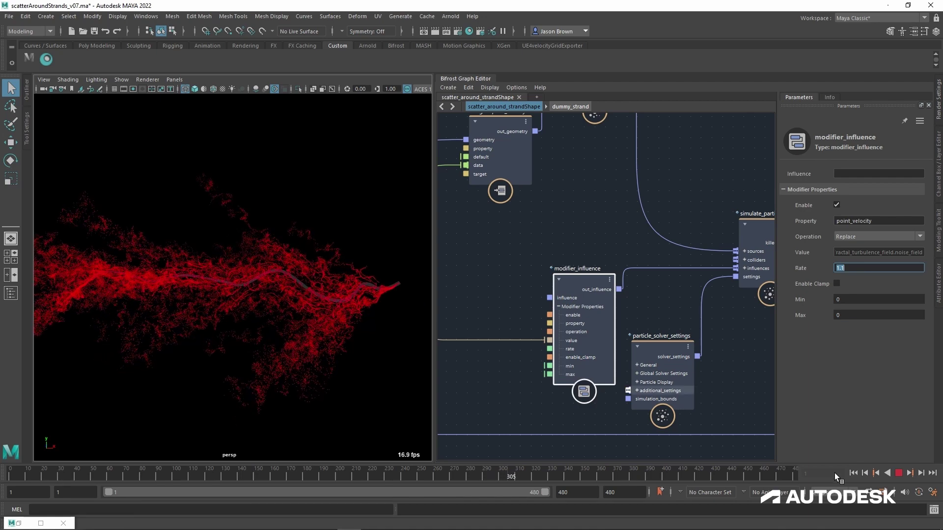
left_click(854, 473)
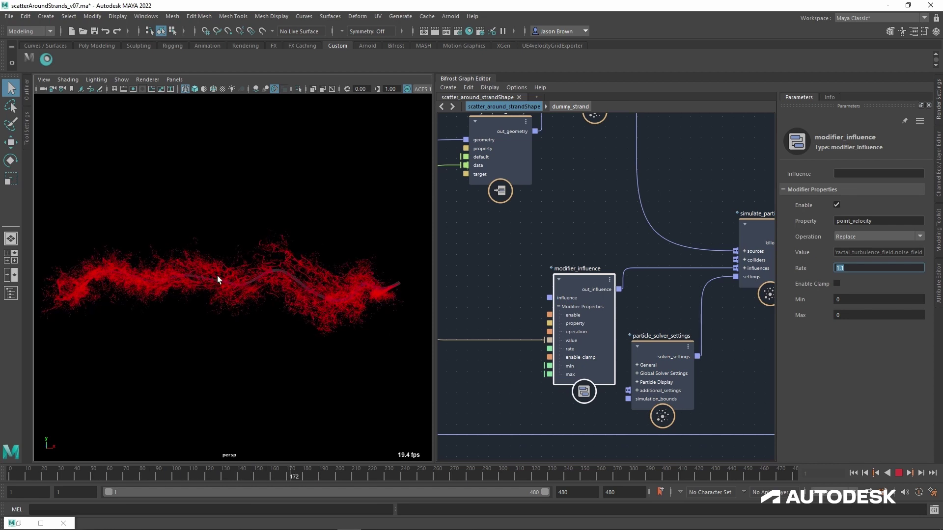
left_click(899, 473)
Step: Add a wind_influence node above modifier_influence and set the X component of its Wind Direction to -1
scroll(614, 255, "down", 4)
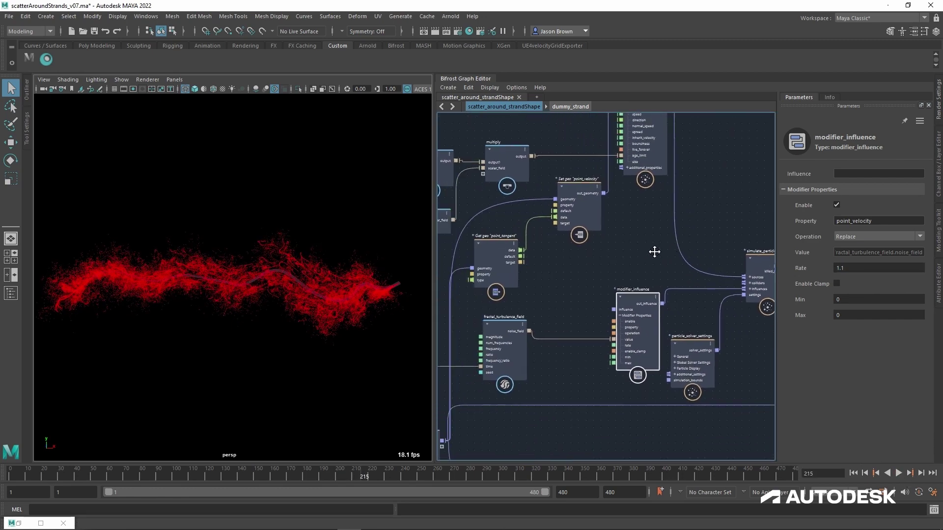
scroll(654, 252, "down", 3)
key("Tab")
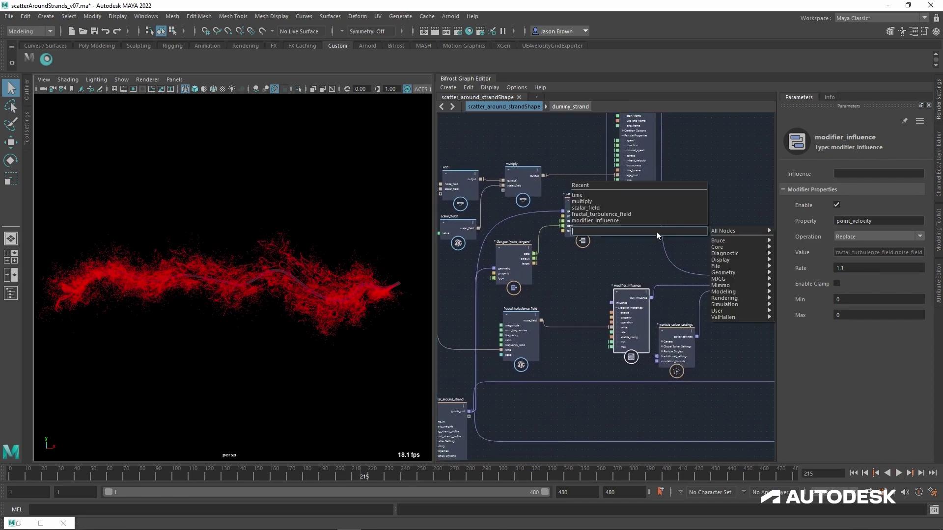
type("wind")
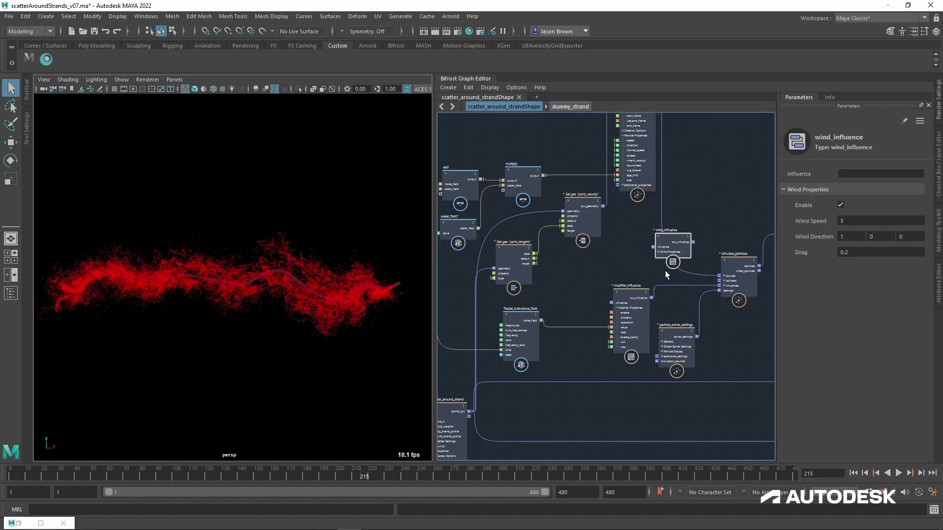
left_click_drag(683, 240, 641, 249)
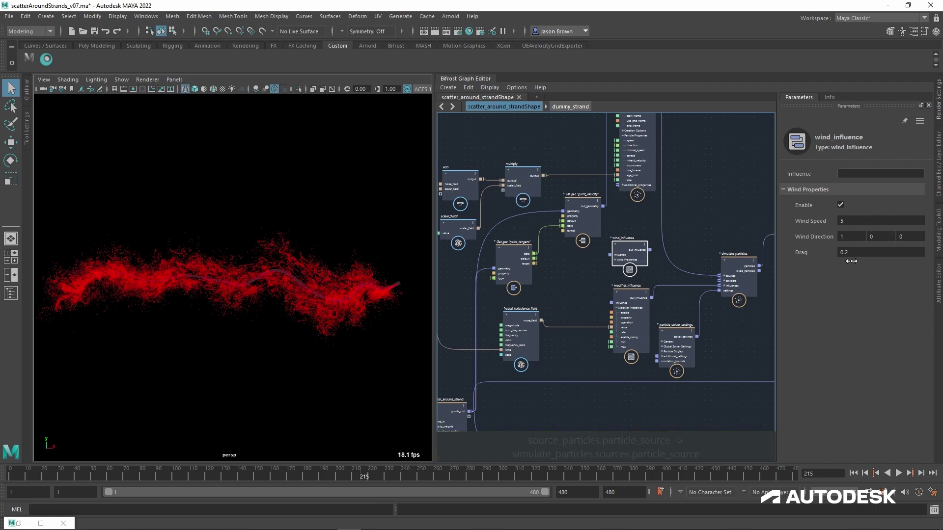
left_click(858, 239)
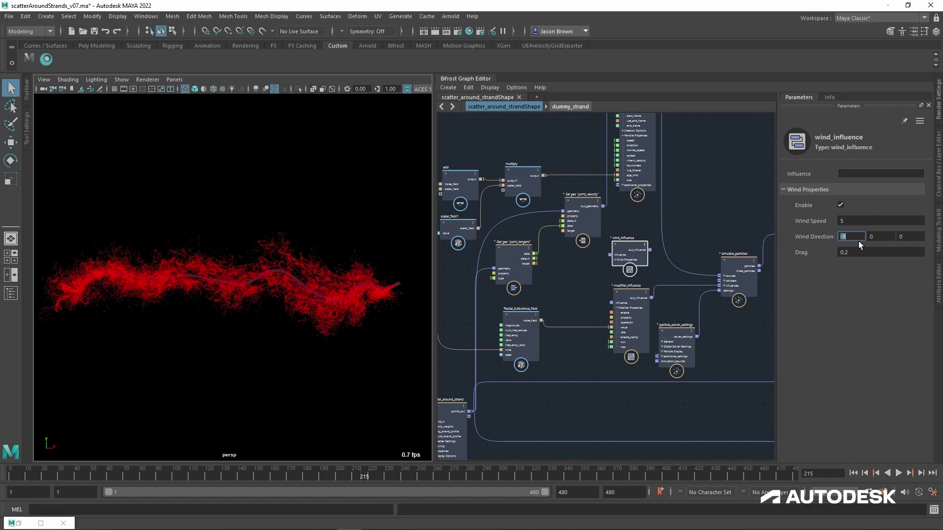
Step: Connect out_influence of wind_influence to the influences of simulate_particles and replay the simulation from the first frame
left_click_drag(651, 250, 728, 293)
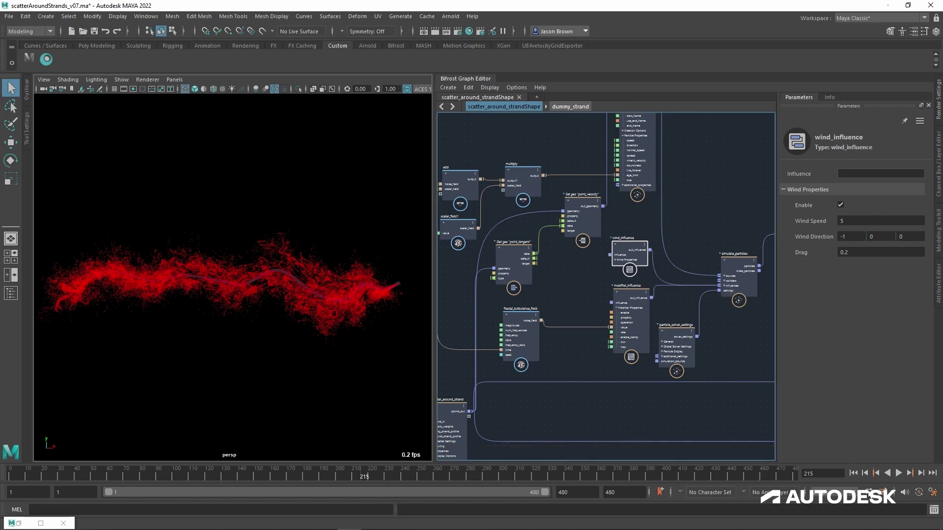
left_click(857, 476)
left_click(903, 476)
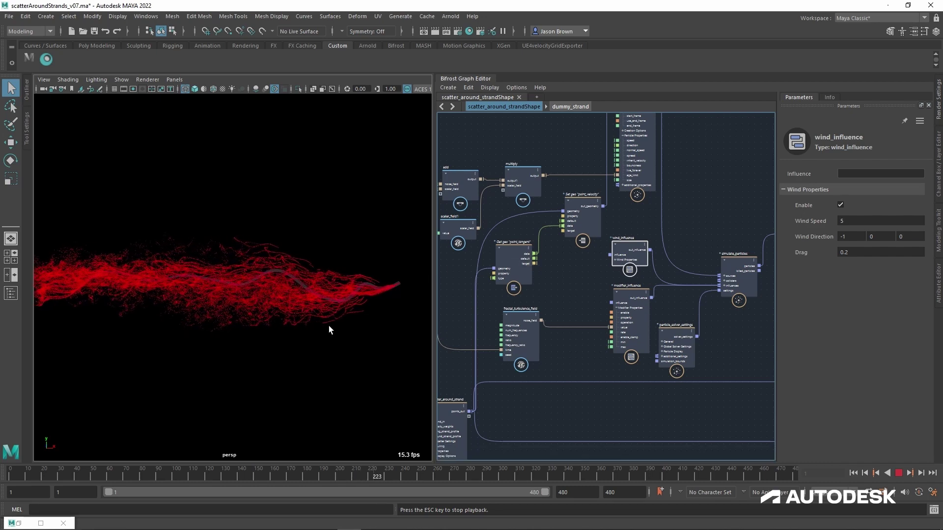
mouse_move(327, 326)
left_mouse_down("alt")
mouse_move(221, 332)
mouse_move(325, 336)
left_mouse_up("alt")
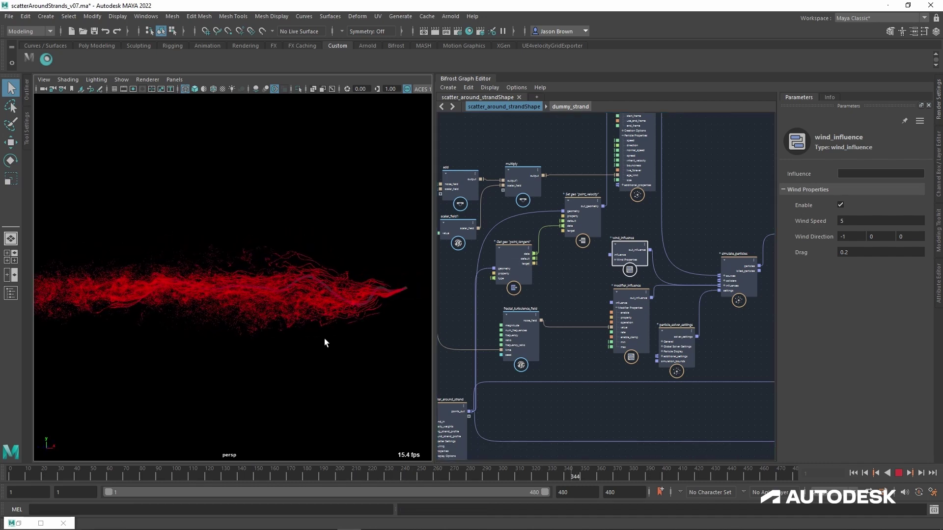
left_click(900, 473)
Step: Set the magnitude of the fractal_turbulence_field node to 15 and replay the simulation
left_click(522, 325)
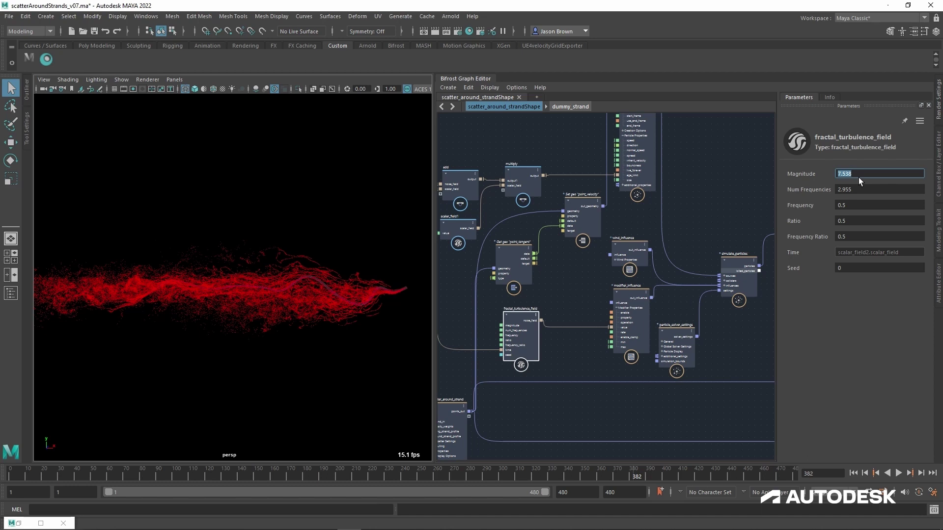
left_click(903, 474)
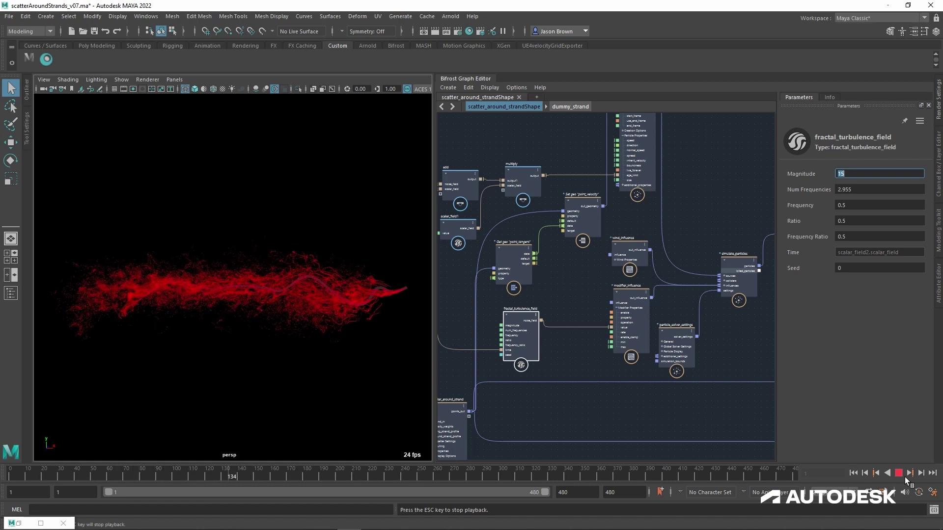
left_click(904, 477)
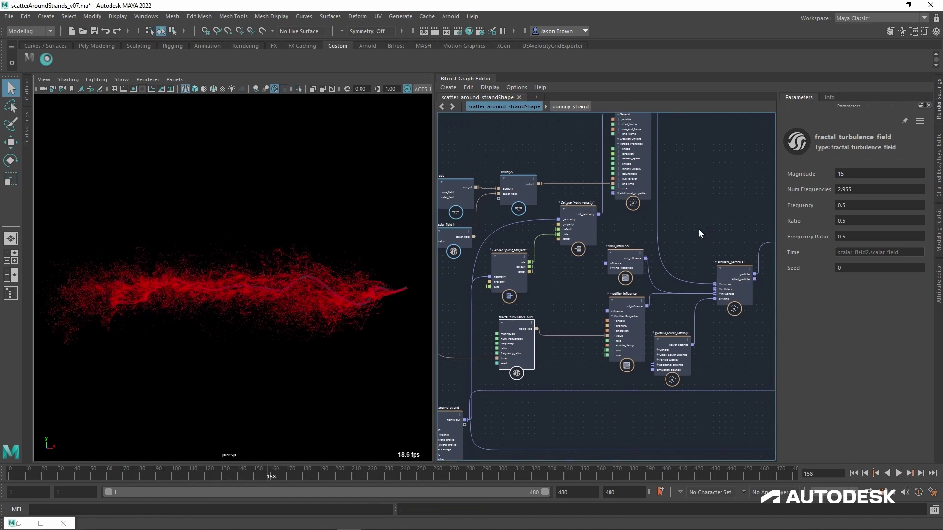
Step: Move the input node of the main graph below and to the left of the dummy_strand node
middle_click_drag(721, 239, 714, 215, "alt")
scroll(667, 361, "down", 2)
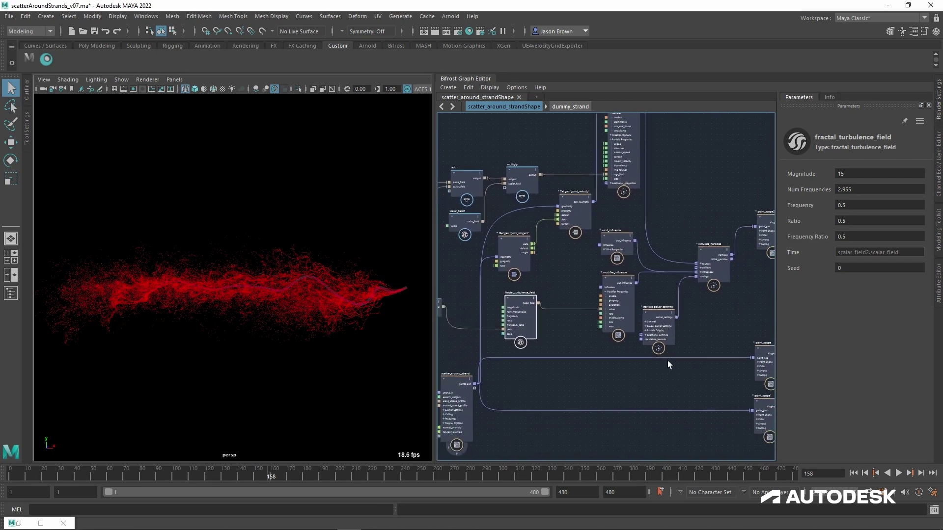
middle_click_drag(562, 423, 759, 342, "alt")
scroll(659, 344, "up", 3)
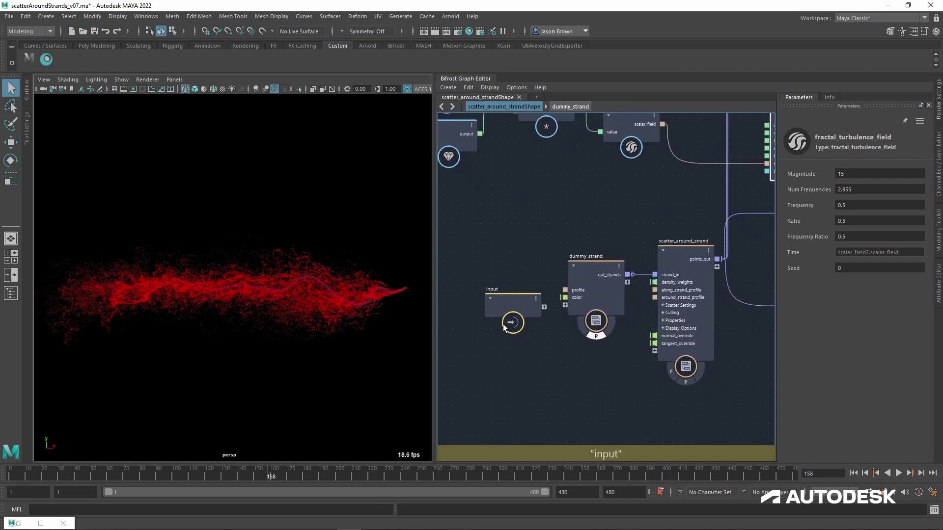
left_click_drag(503, 324, 499, 422)
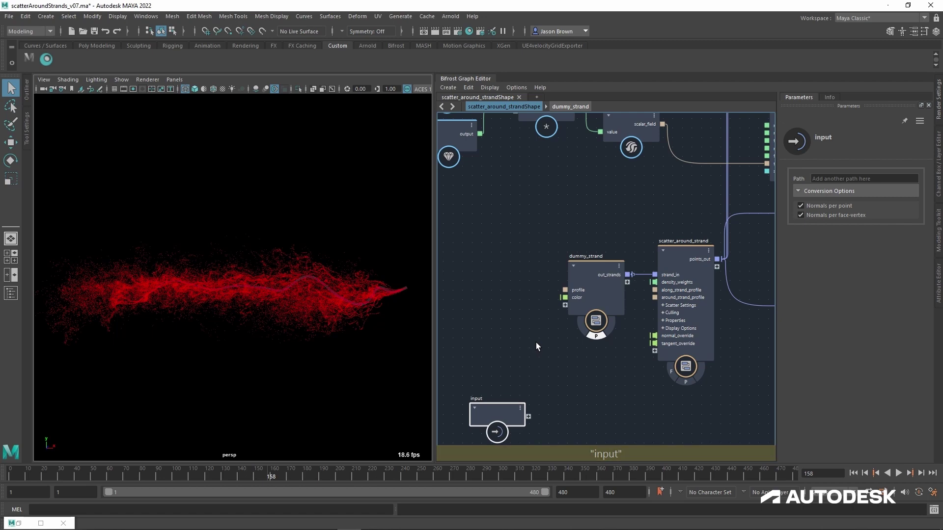
Step: Return the simulation to the first frame
scroll(690, 344, "down", 2)
middle_click_drag(773, 332, 432, 381, "alt")
middle_click_drag(766, 227, 651, 349, "alt")
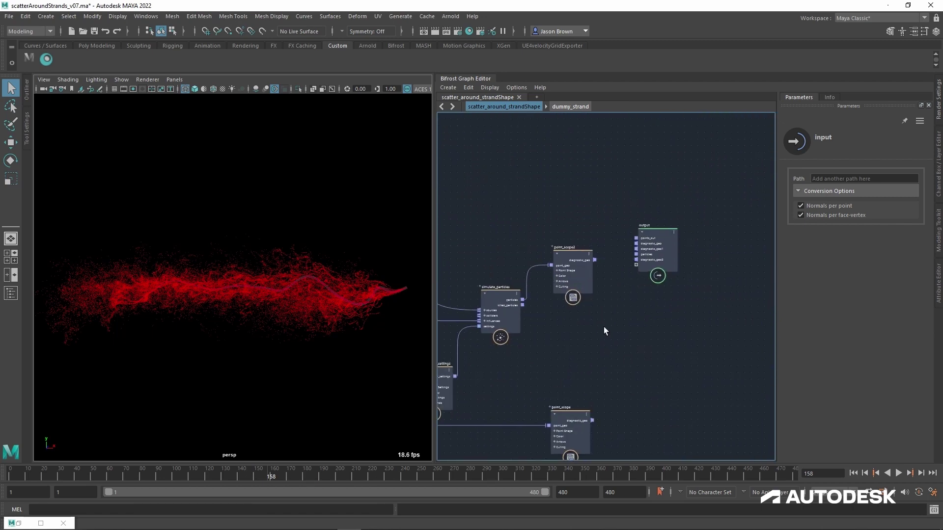
left_click(855, 474)
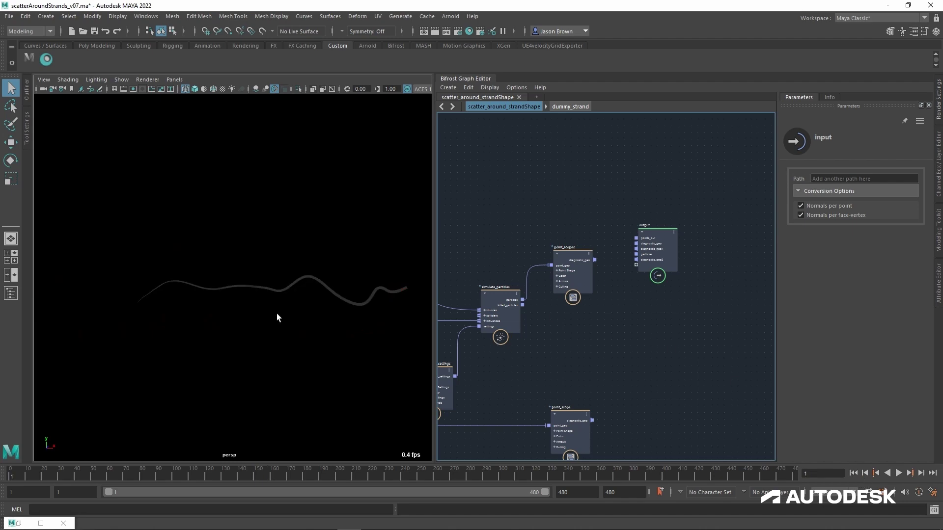
mouse_move(265, 317)
left_mouse_down("alt")
mouse_move(246, 318)
mouse_move(262, 320)
left_mouse_up("alt")
middle_click_drag(312, 337, 298, 337, "alt")
Step: Open the dummy_strand compound and move its fractal_turbulence_field node below sequence_array
middle_click_drag(566, 365, 727, 315, "alt")
middle_click_drag(640, 332, 761, 311, "alt")
middle_click_drag(619, 299, 897, 308, "alt")
mouse_move(663, 362)
middle_mouse_down("alt")
mouse_move(690, 295)
mouse_move(597, 376)
middle_mouse_up("alt")
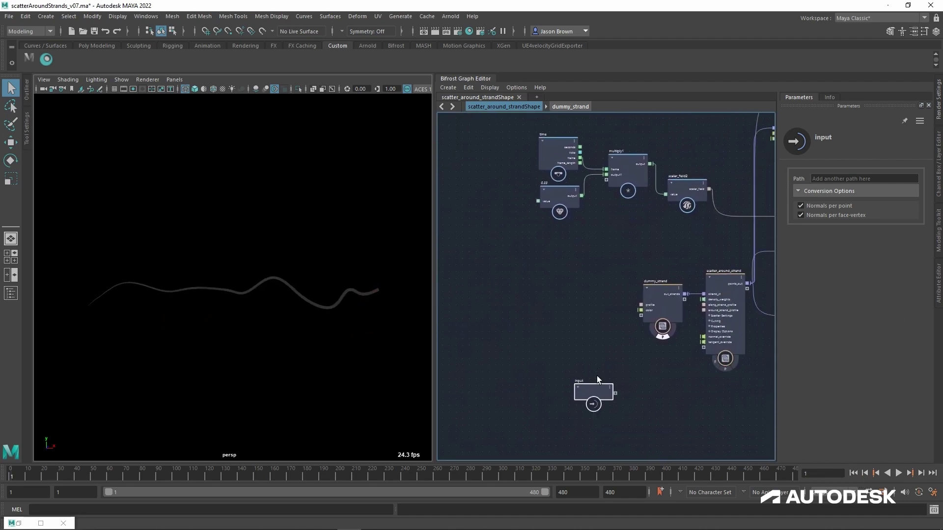
middle_click_drag(623, 348, 585, 354, "alt")
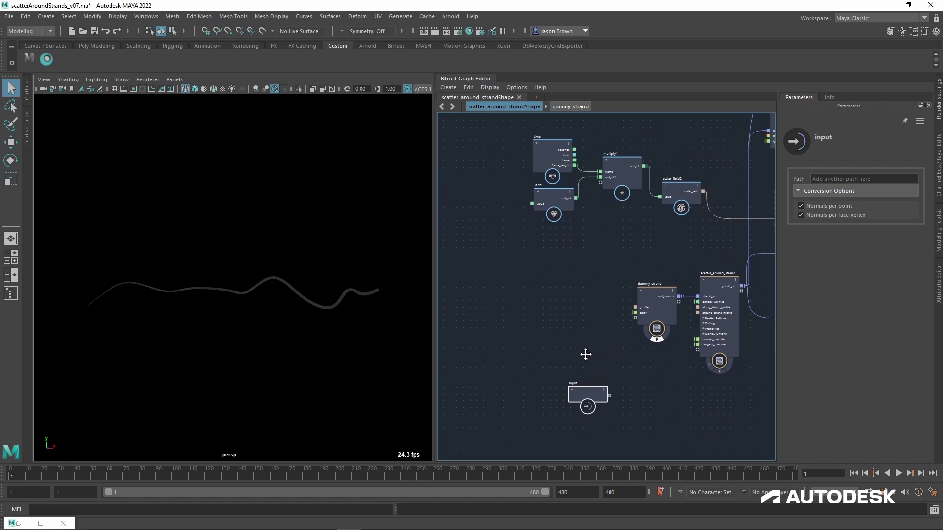
double_click(625, 297)
scroll(586, 302, "down", 3)
middle_click_drag(561, 291, 589, 252, "alt")
middle_click_drag(561, 335, 710, 288, "alt")
middle_click_drag(681, 317, 691, 309, "alt")
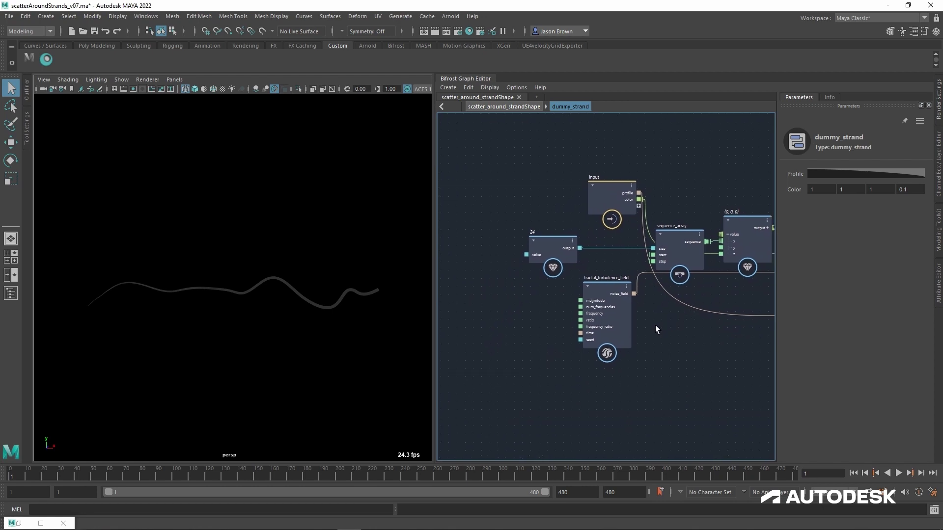
left_click_drag(600, 293, 672, 329)
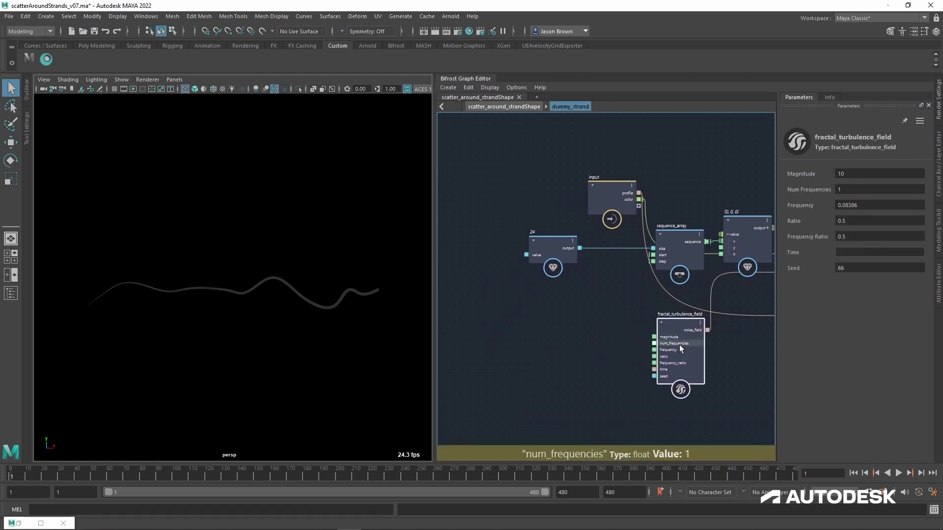
Step: Adjust the frequency of dummy_strand's fractal_turbulence_field and undo the last change to settle on 0.07988
middle_click_drag(694, 348, 692, 325, "alt")
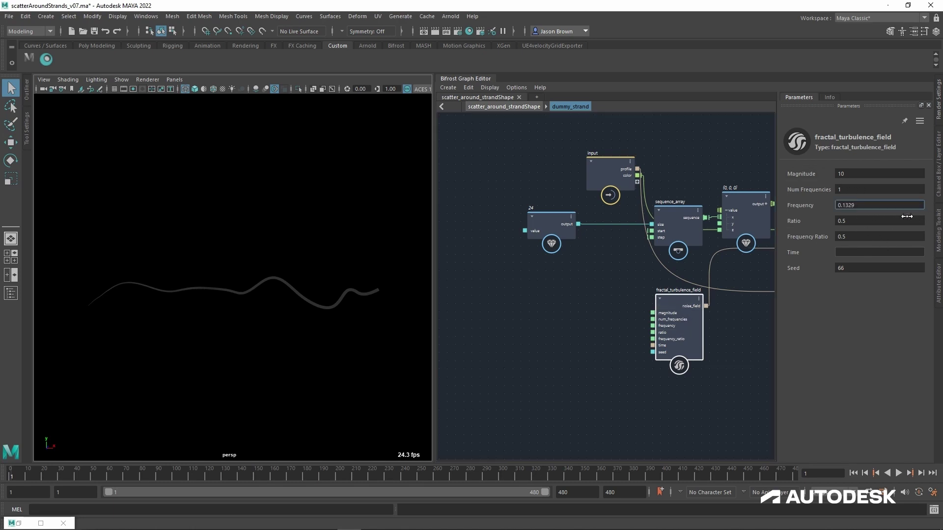
mouse_move(871, 217)
left_mouse_down()
mouse_move(859, 213)
mouse_move(922, 213)
mouse_move(814, 206)
mouse_move(884, 205)
left_mouse_up()
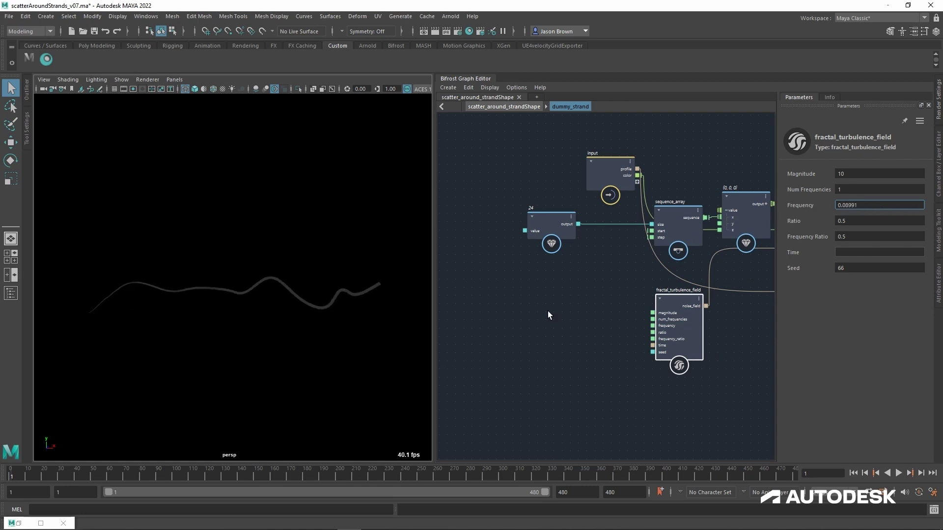
left_click(528, 344)
key("ctrl+z")
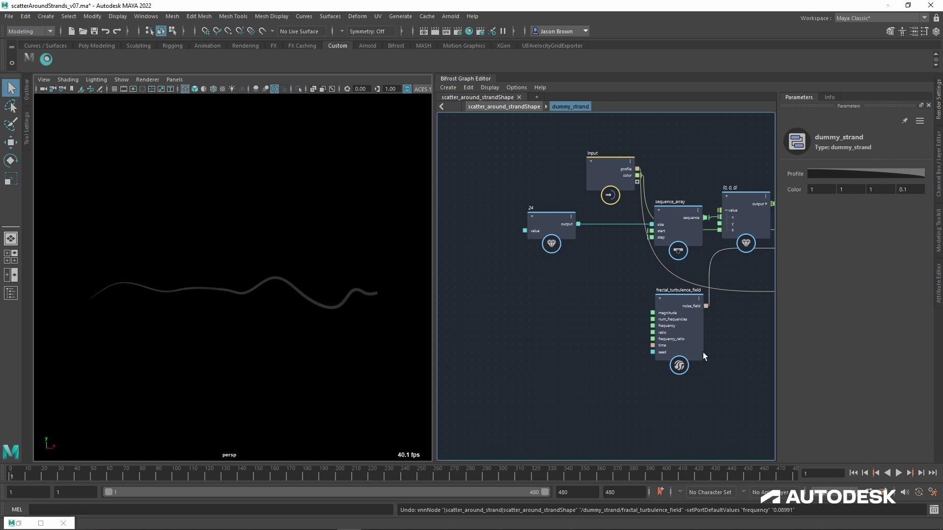
Step: Set the seed of dummy_strand's fractal_turbulence_field to 73
left_click(687, 314)
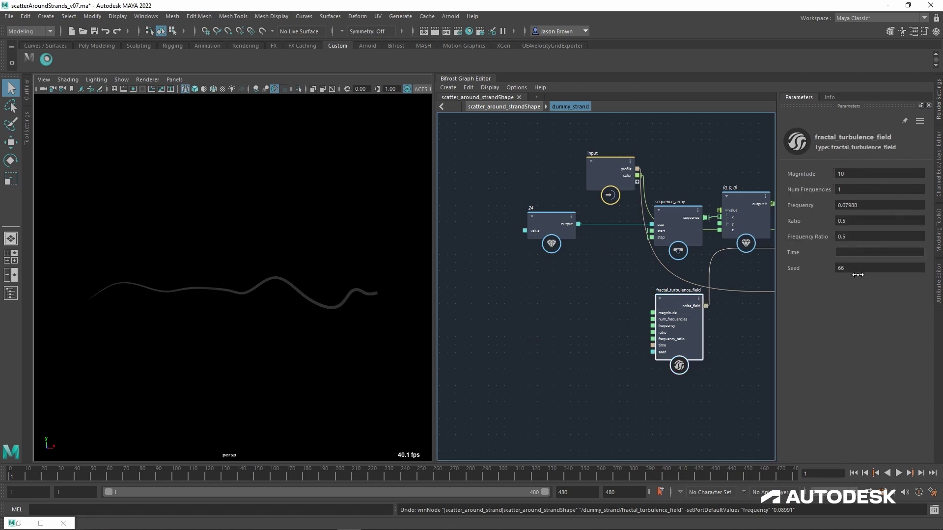
left_click_drag(854, 270, 936, 277)
left_click(609, 360)
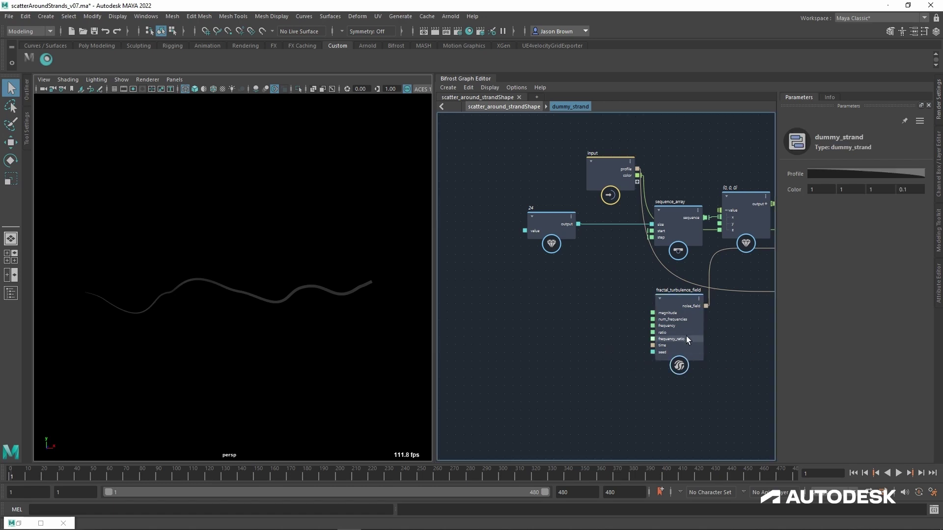
Step: Add a time node to the left of fractal_turbulence_field inside dummy_strand
scroll(654, 373, "down", 1)
scroll(579, 328, "down", 1)
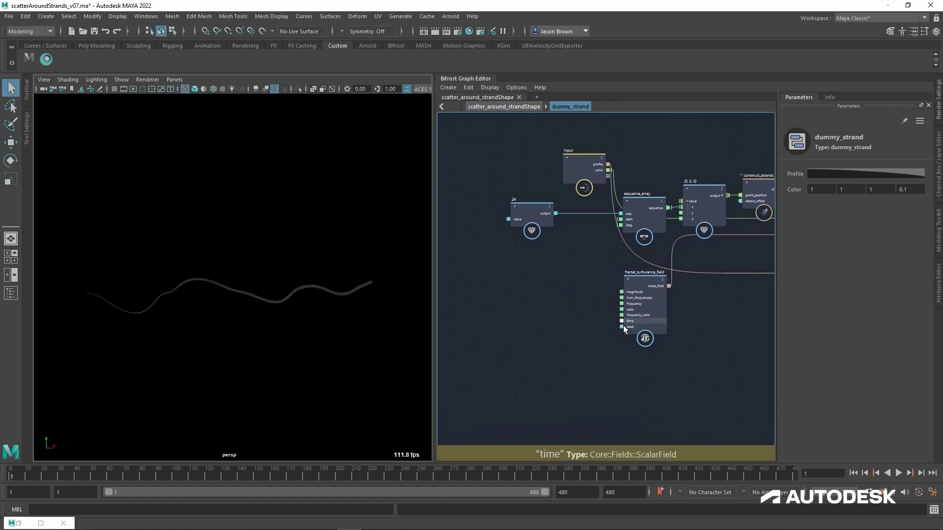
key("Tab")
type("time")
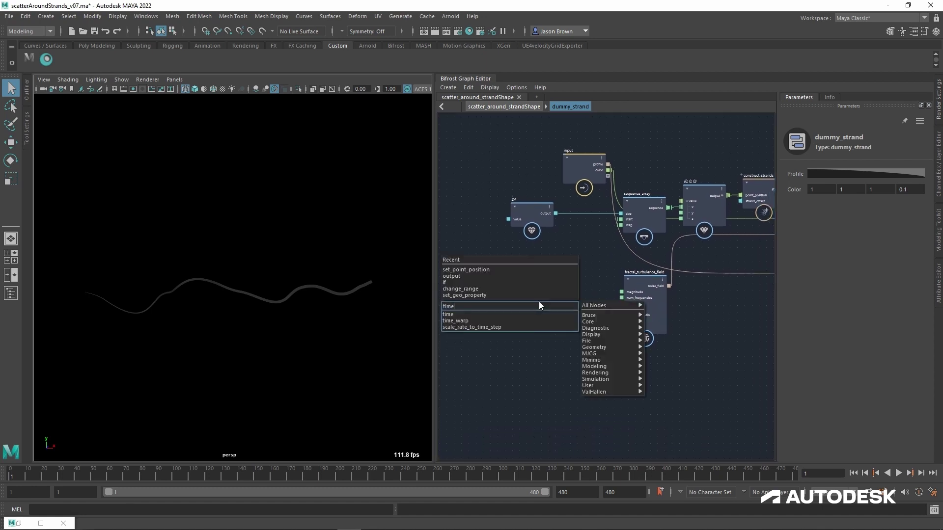
key("Return")
left_click_drag(543, 306, 515, 323)
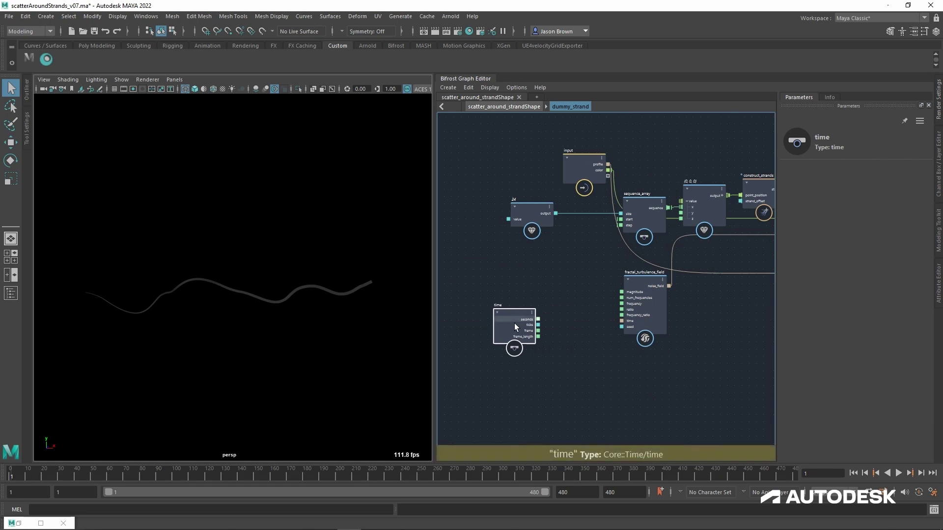
Step: Add a scalar_field node and a multiply node to the dummy_strand graph
key("Tab")
type("scalar")
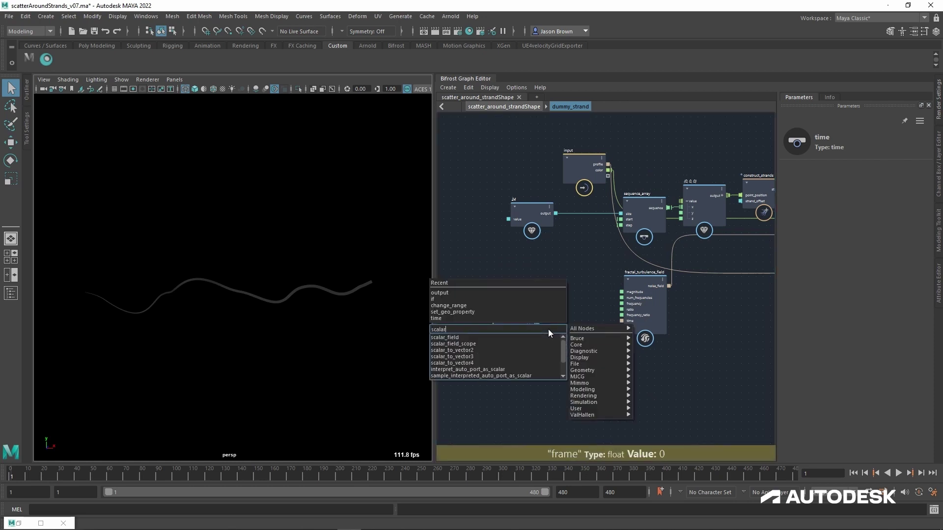
left_click(473, 337)
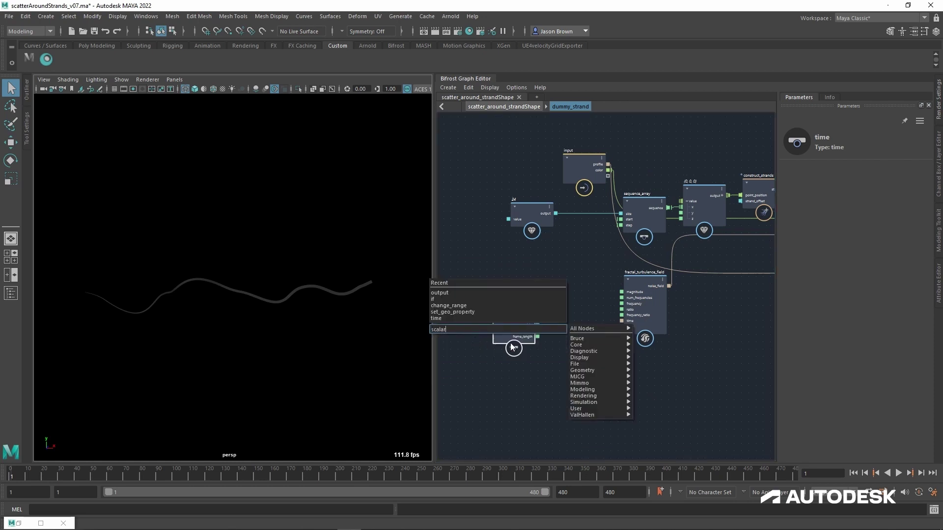
key("Tab")
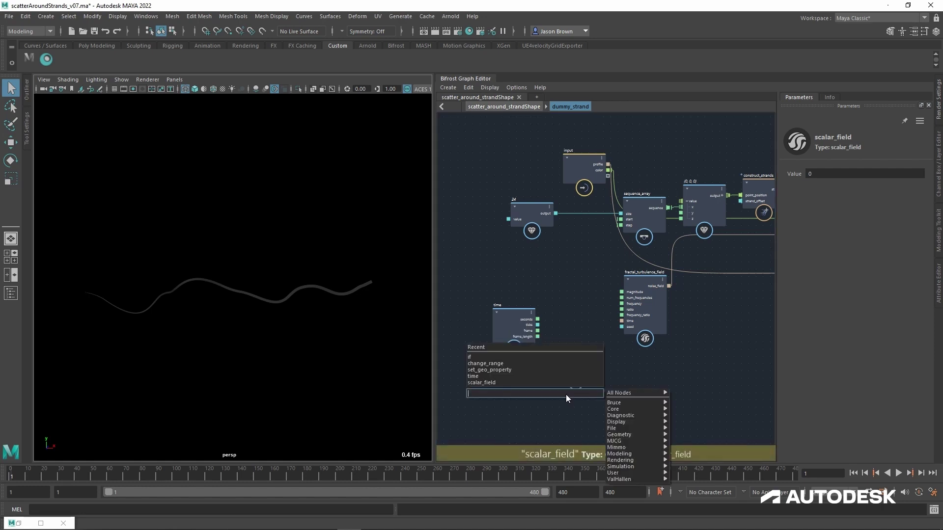
type("multi")
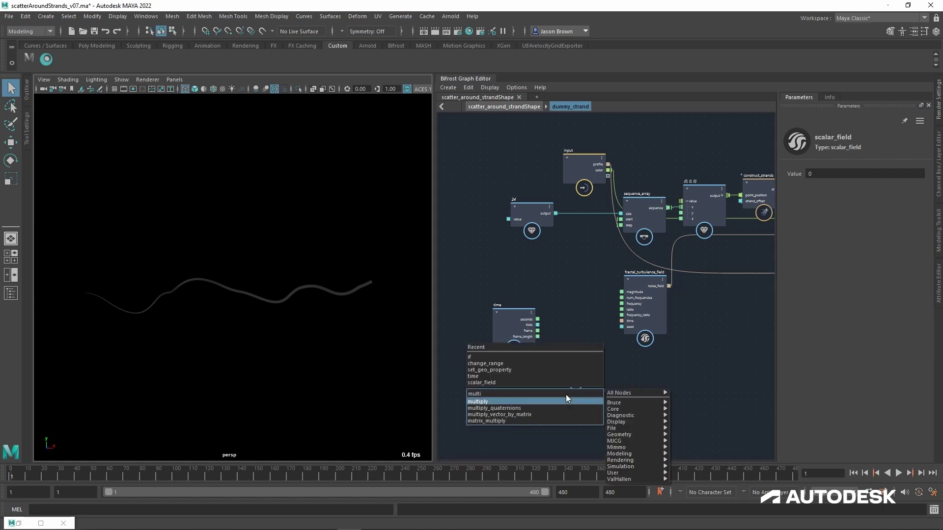
key("Return")
Step: Arrange the time, multiply and scalar_field nodes in a row leading towards fractal_turbulence_field
middle_click_drag(604, 347, 620, 314)
left_click_drag(520, 295, 447, 281)
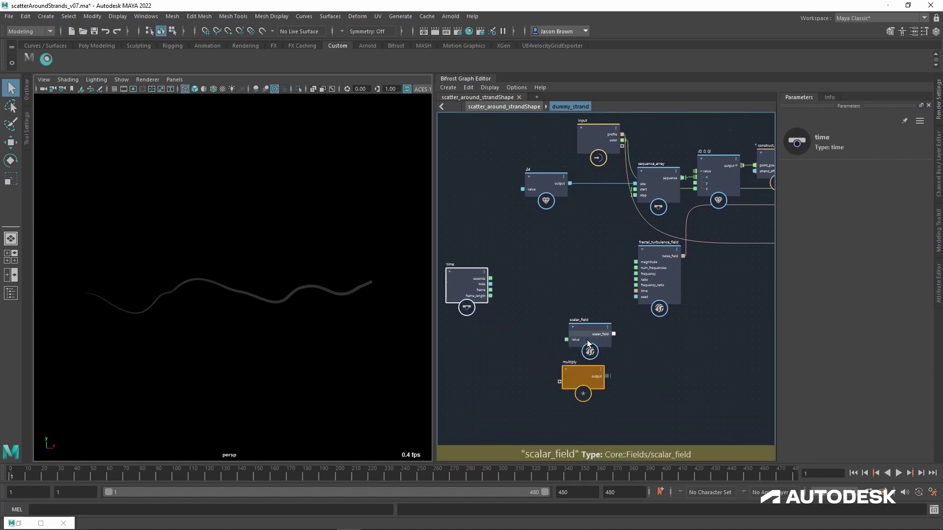
left_click(588, 344)
left_click_drag(585, 378, 533, 306)
scroll(536, 316, "up", 2)
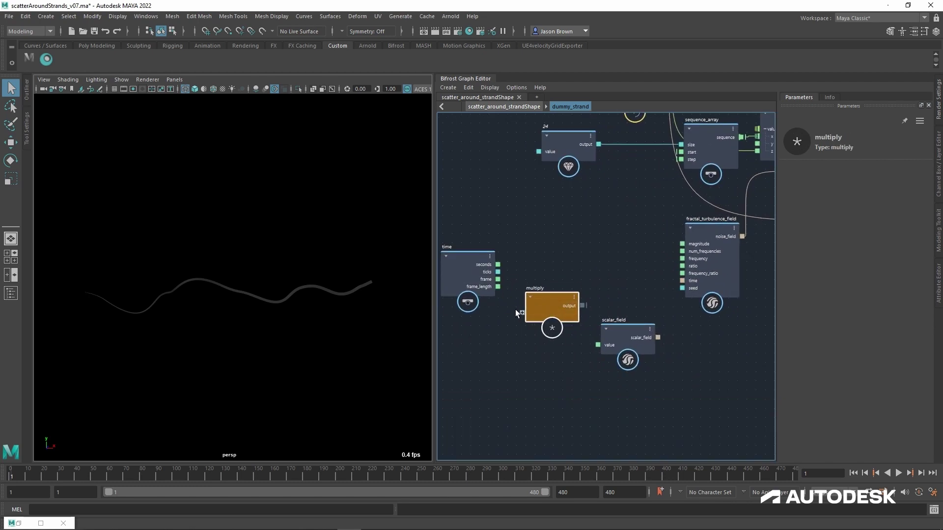
Step: Connect the time node's frame output to multiply and add a float value node of 0.2 as its second input
left_click_drag(499, 280, 527, 319)
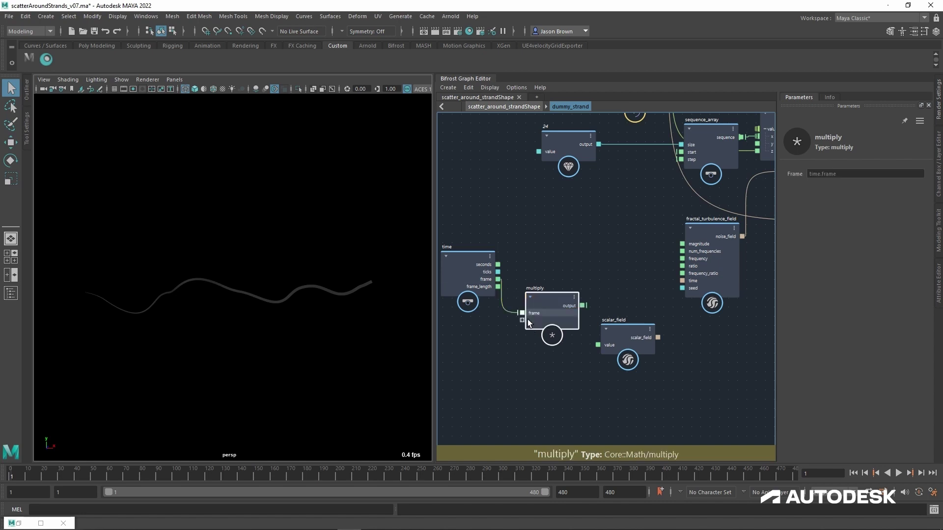
right_click_drag(546, 338, 549, 341)
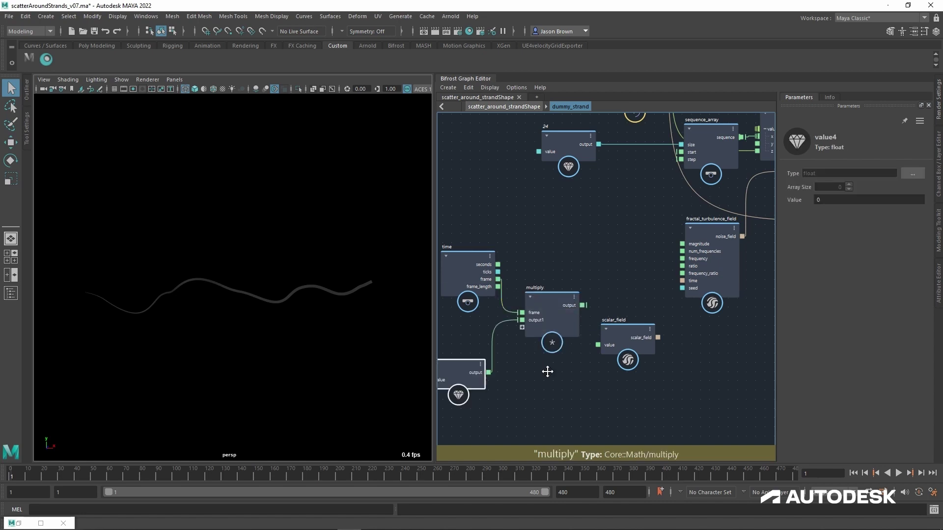
middle_click_drag(548, 373, 635, 353, "alt")
left_click_drag(560, 360, 569, 336)
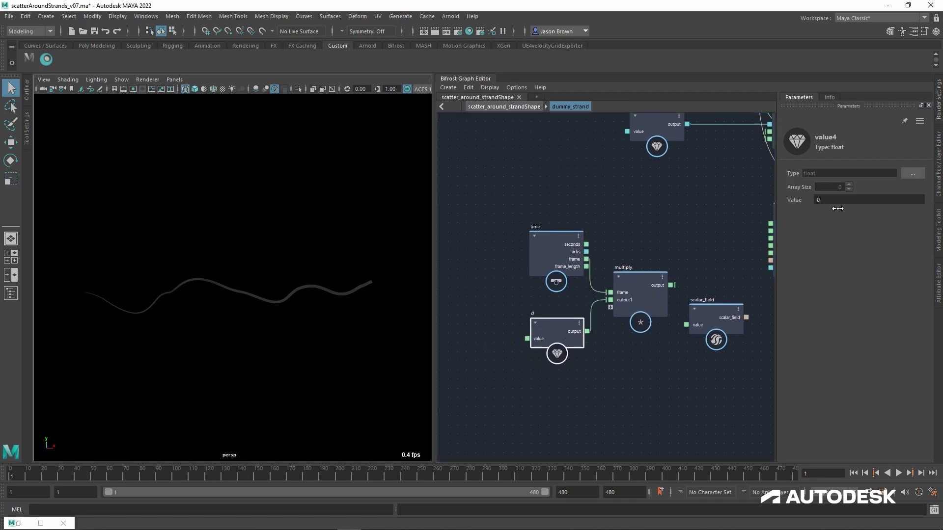
key("Return")
Step: Connect multiply through scalar_field to the time input of fractal_turbulence_field and play the strand animation
middle_click_drag(695, 306, 584, 317, "alt")
left_click_drag(570, 310, 660, 271)
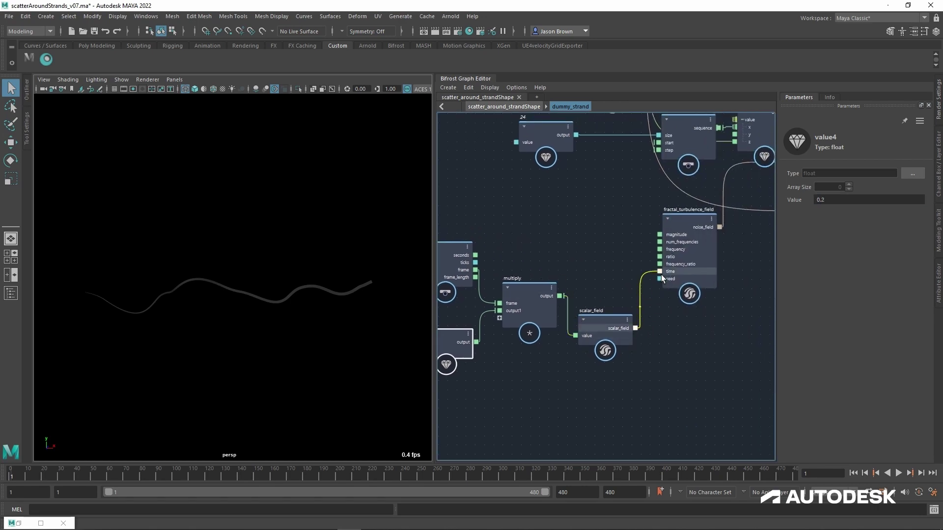
left_click(901, 476)
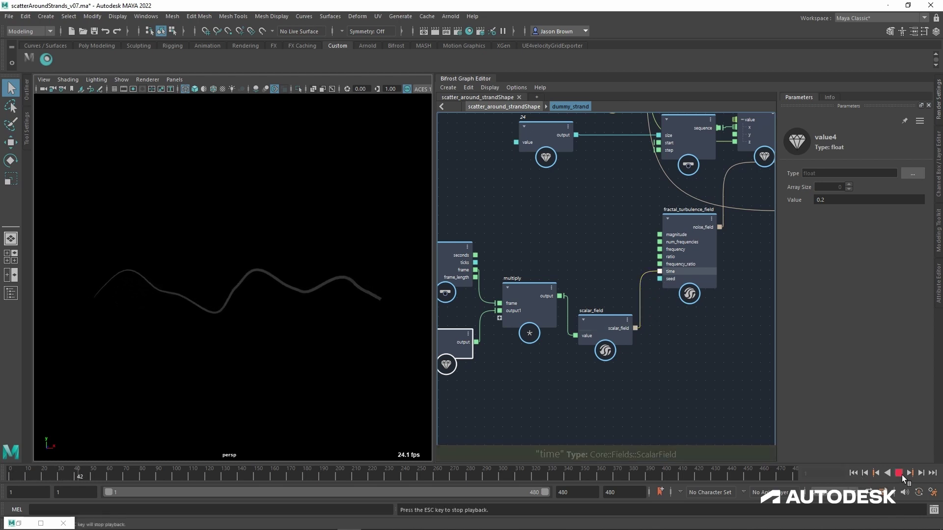
left_click(902, 475)
Step: Set the float value feeding multiply to 0.15 and return the playback to the first frame
middle_click_drag(486, 382, 561, 387)
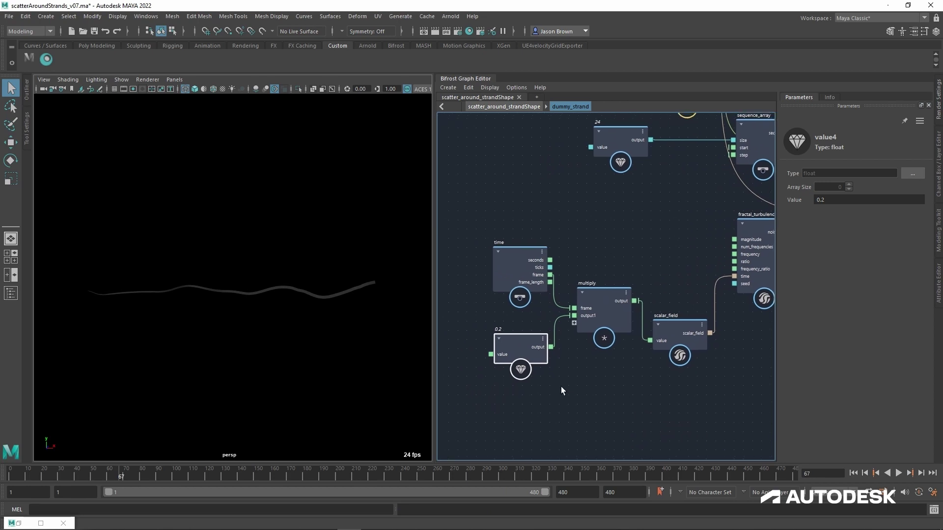
double_click(845, 200)
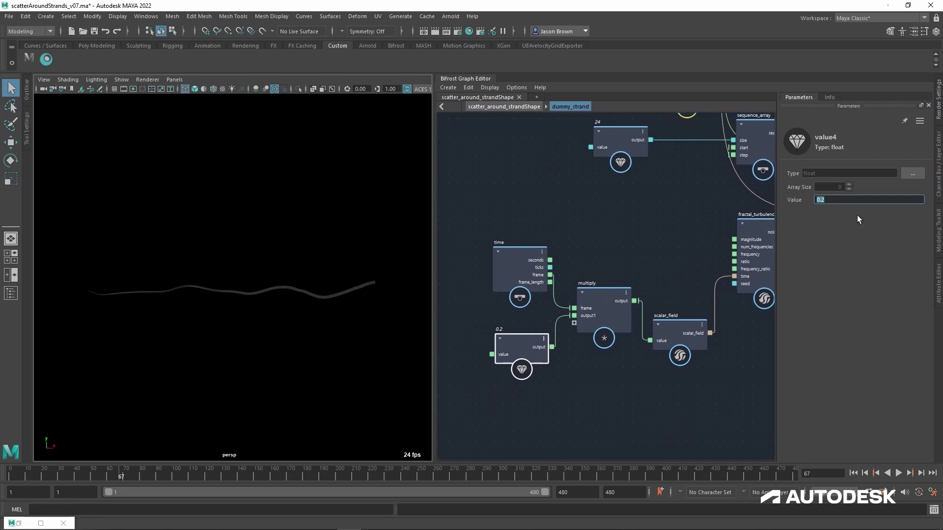
type("0.15")
key("Return")
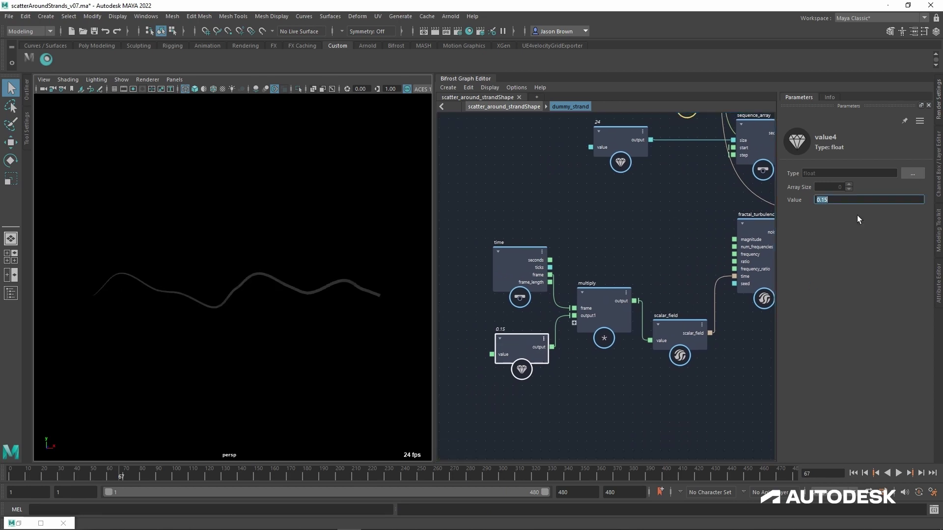
left_click(860, 475)
Step: Raise the dummy strand's fractal_turbulence_field Num Frequencies to 5.845 and play the strand animation briefly
middle_click_drag(723, 240, 701, 235)
left_click(736, 225)
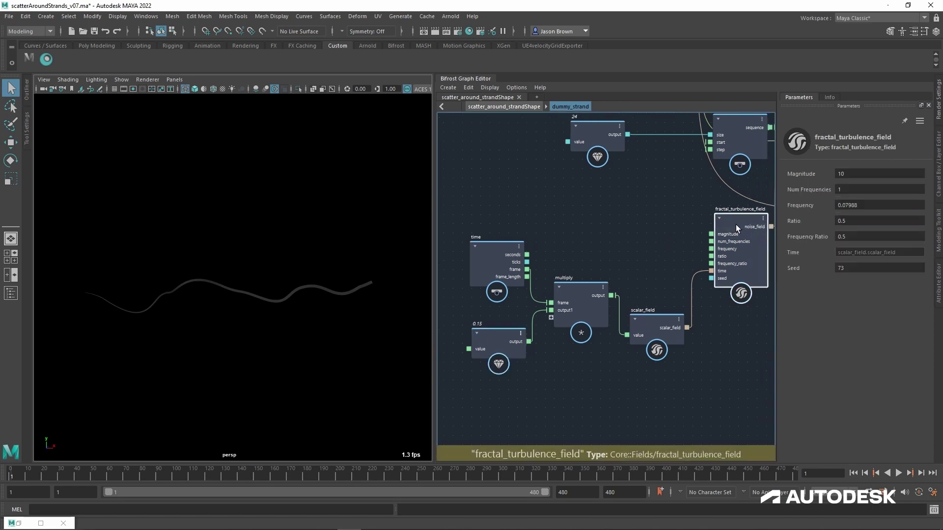
left_click_drag(856, 199, 868, 197)
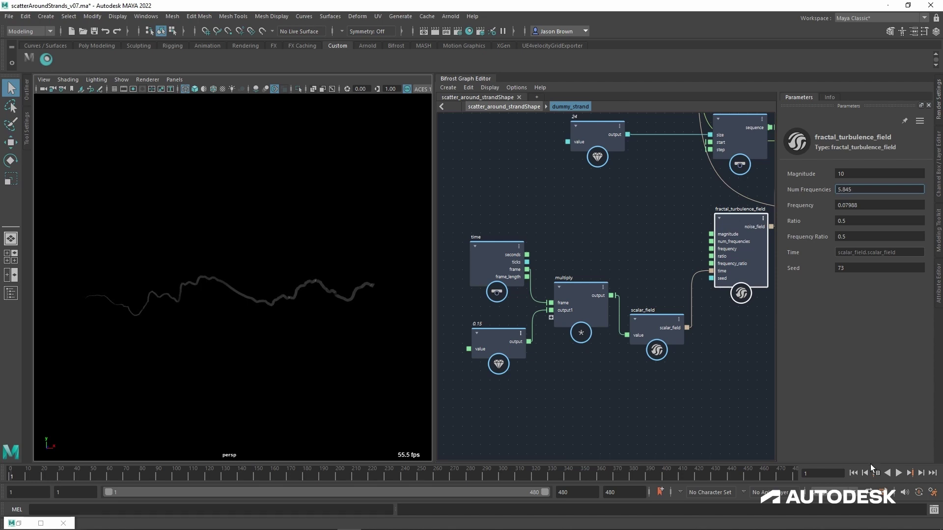
left_click(905, 480)
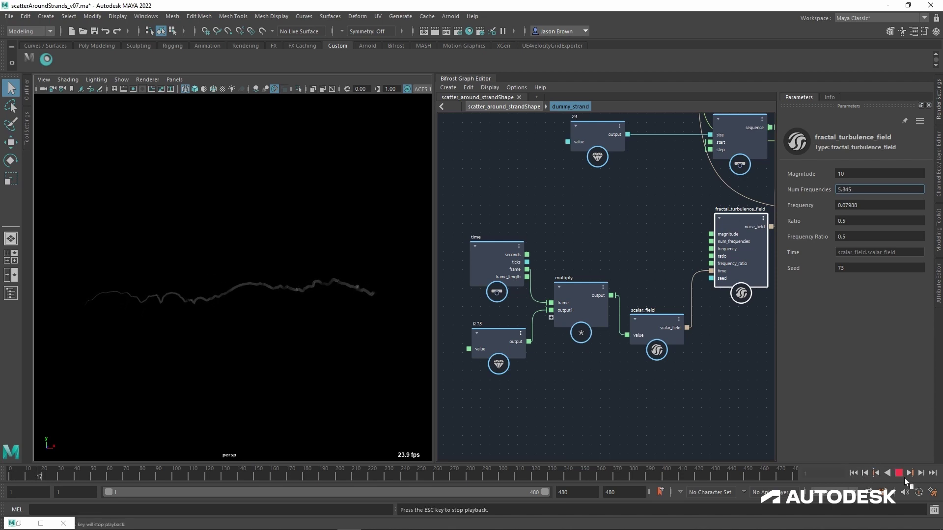
left_click(904, 478)
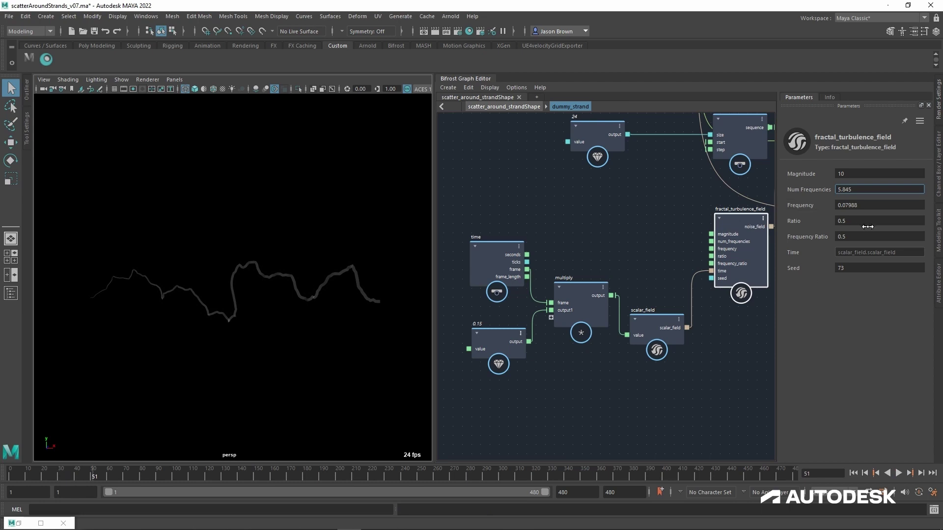
Step: Set the turbulence Ratio to 0.4035, Frequency Ratio to 0.464 and Num Frequencies to 2.685, and play the strand animation
left_click_drag(867, 227, 849, 246)
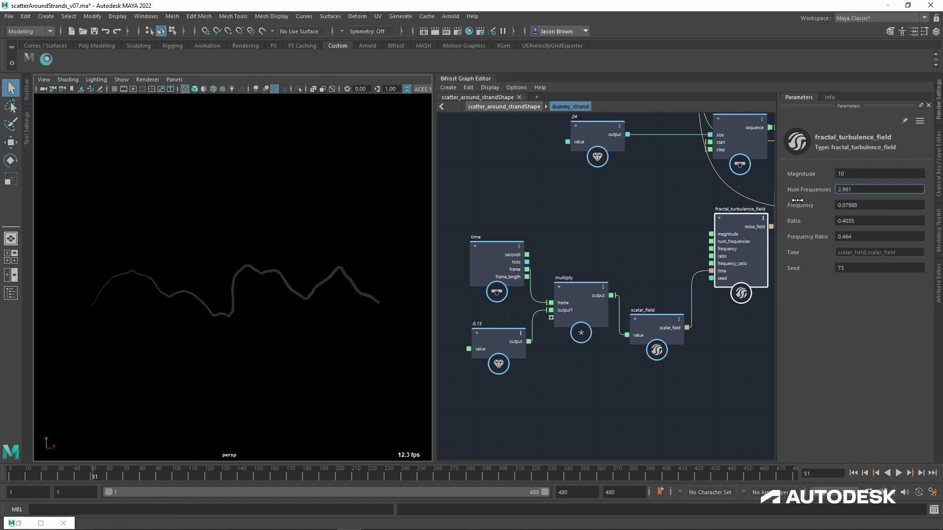
left_click_drag(798, 200, 787, 199)
left_click_drag(353, 308, 303, 333, "alt")
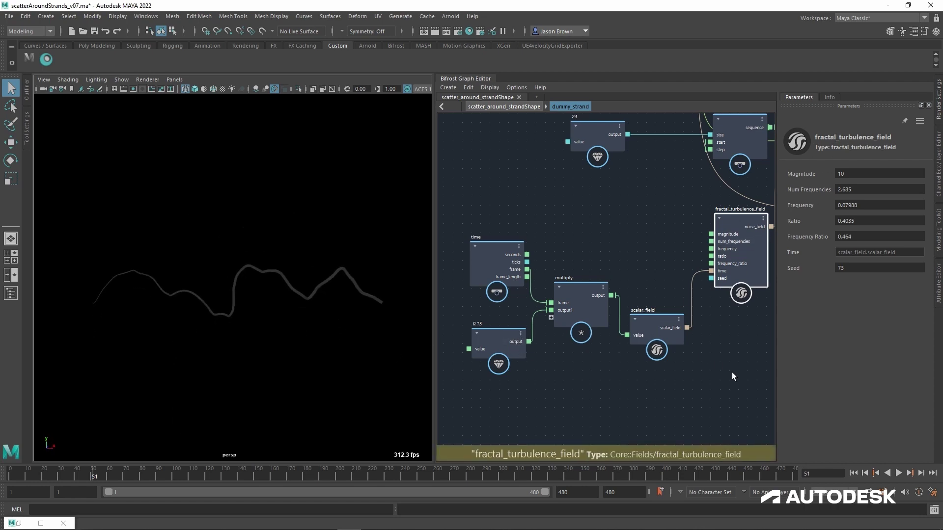
key("alt+v")
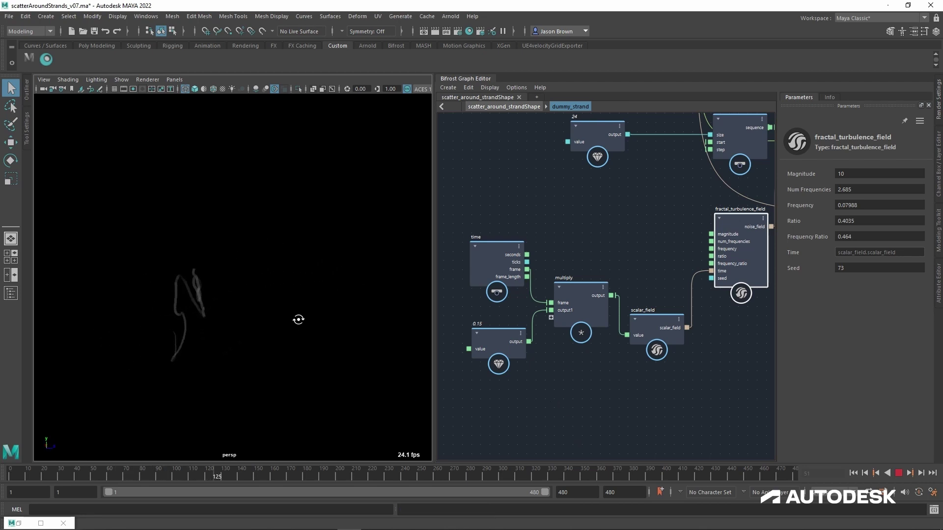
left_click_drag(298, 320, 230, 323, "alt")
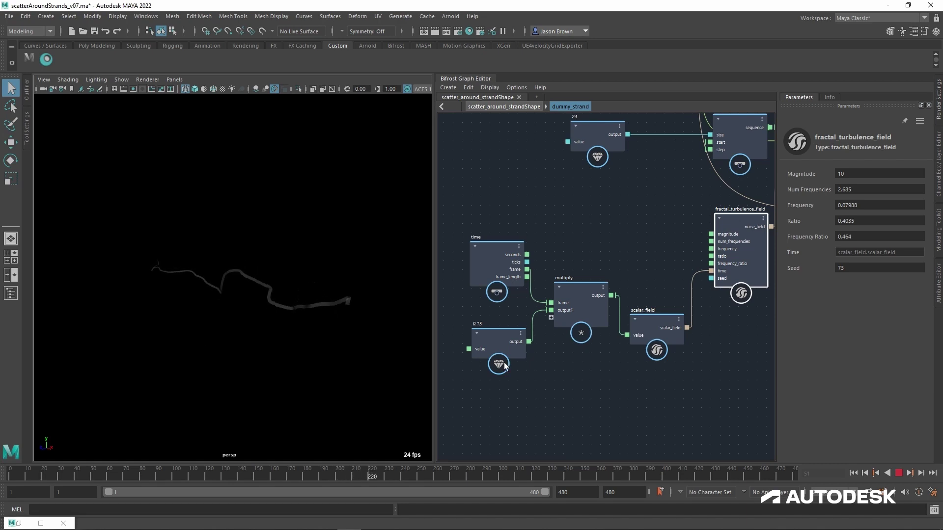
Step: Set the float value feeding the dummy strand's multiply node to 1 while the animation plays
left_click(501, 341)
left_click(850, 200)
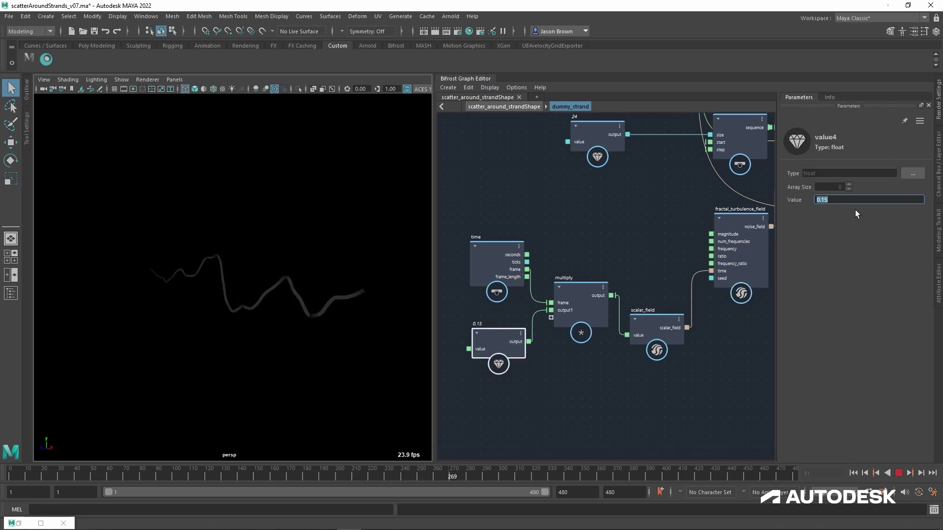
type("1")
key("Return")
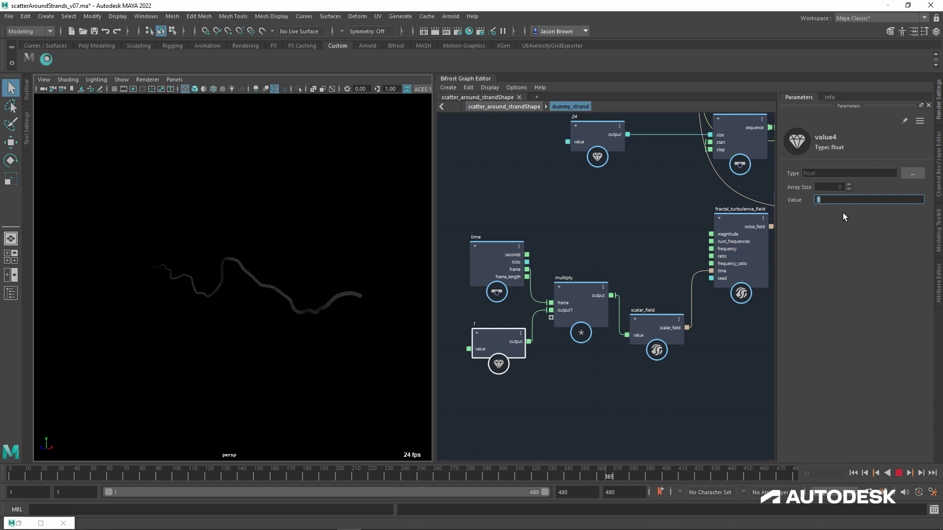
middle_click_drag(733, 311, 699, 322)
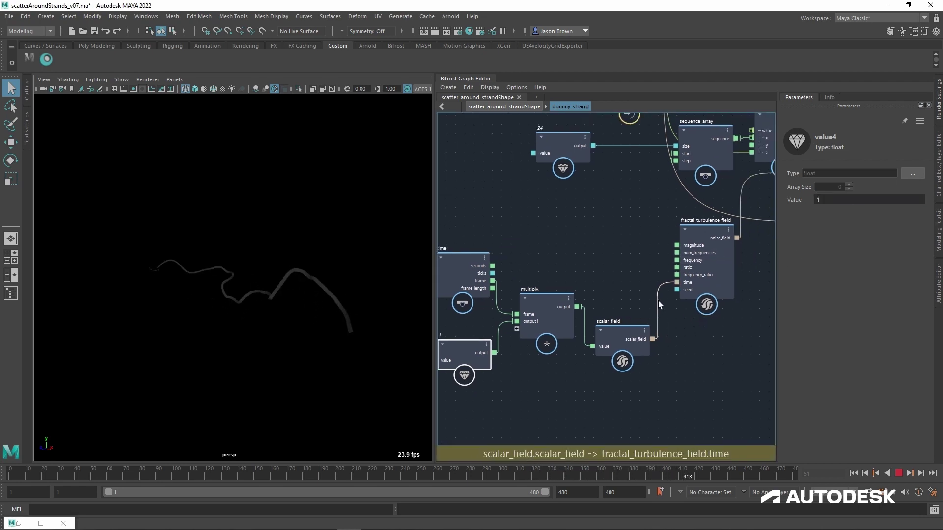
Step: Set the float value feeding the dummy strand's multiply node to 0.2 during playback
double_click(836, 201)
type("0")
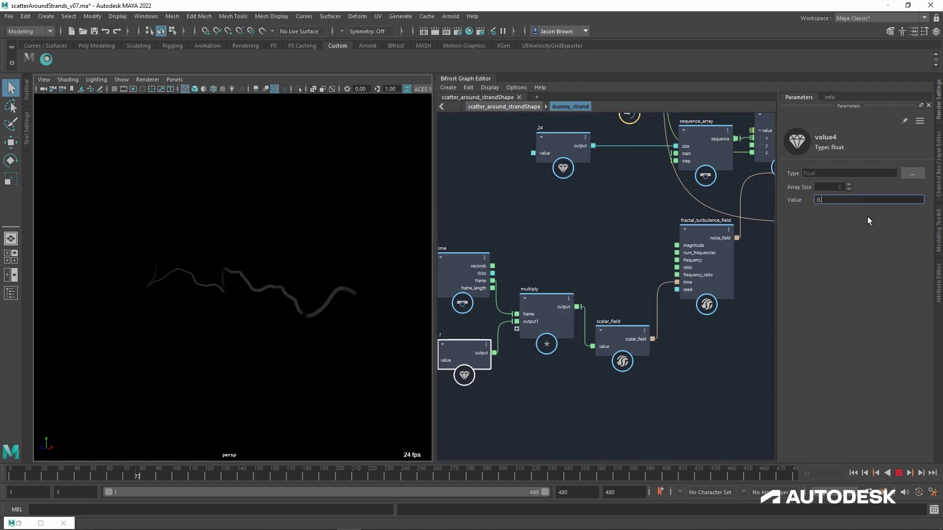
type(".2")
key("Return")
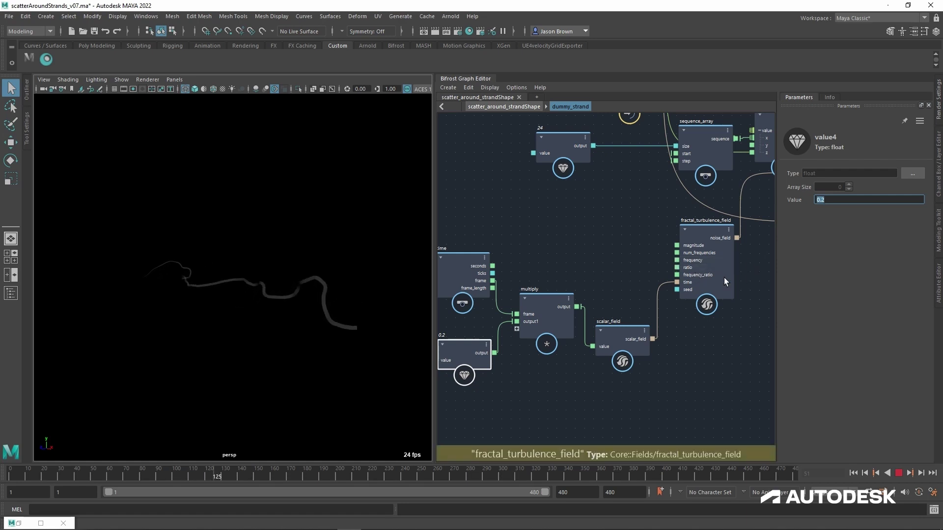
middle_click_drag(559, 274, 579, 268)
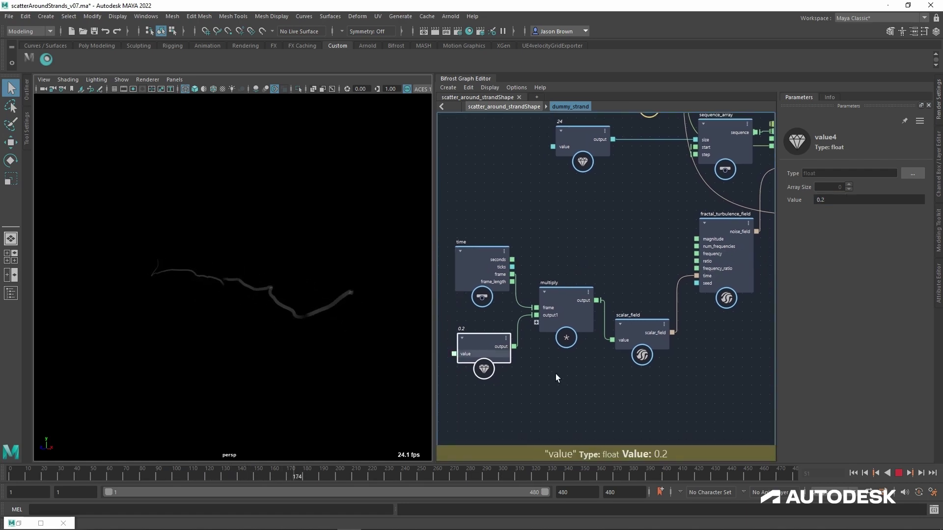
middle_click_drag(556, 377, 552, 382)
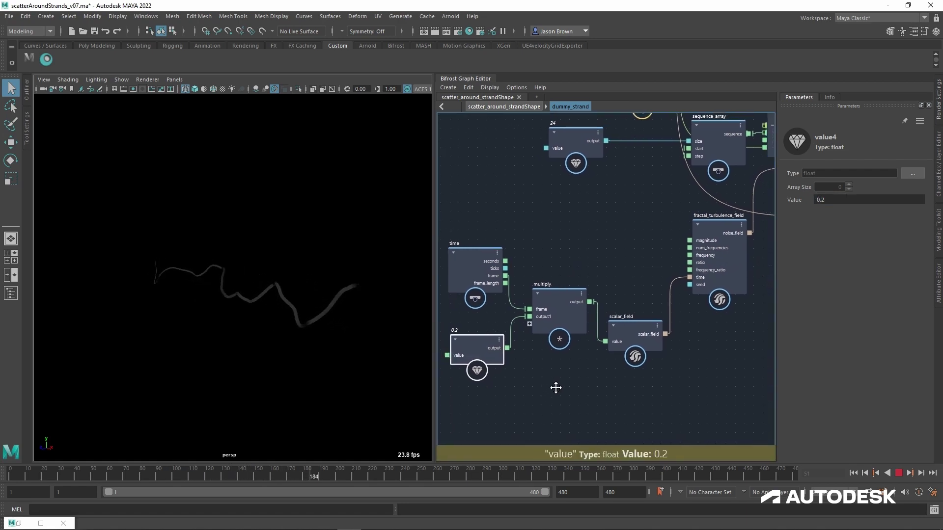
Step: Return to the parent graph, connect point_scope2's diagnostic_geo to the output node's diagnostic_geo2 input, and stop the playback
left_click(692, 364)
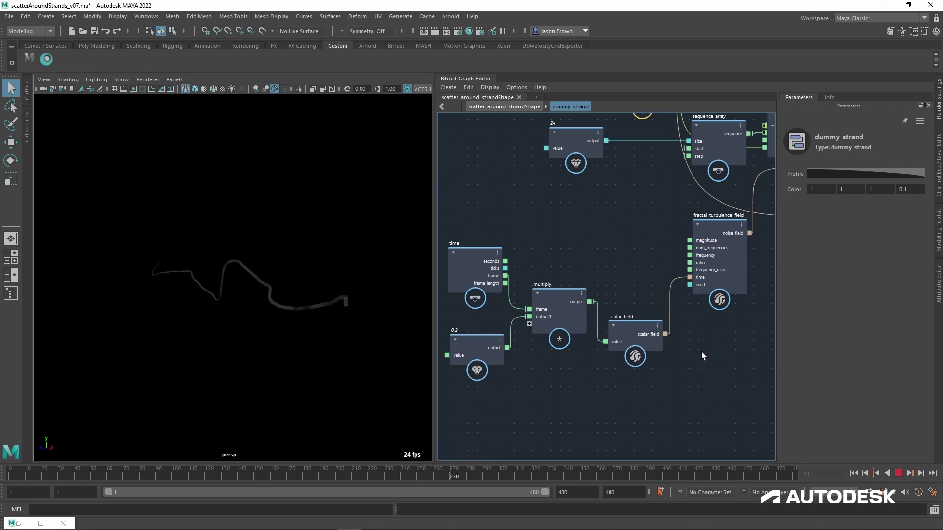
key("u")
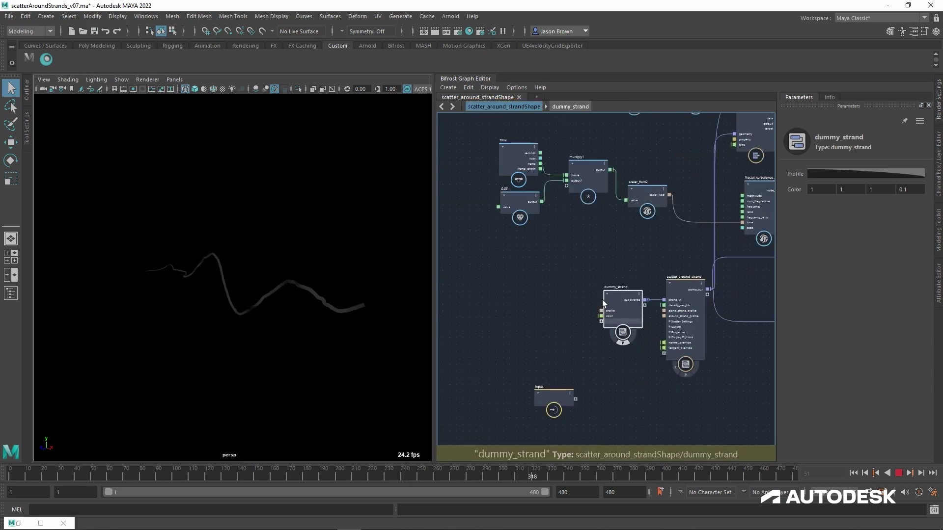
middle_click_drag(533, 314, 492, 315)
middle_click_drag(630, 403, 539, 257)
scroll(661, 286, "up", 2)
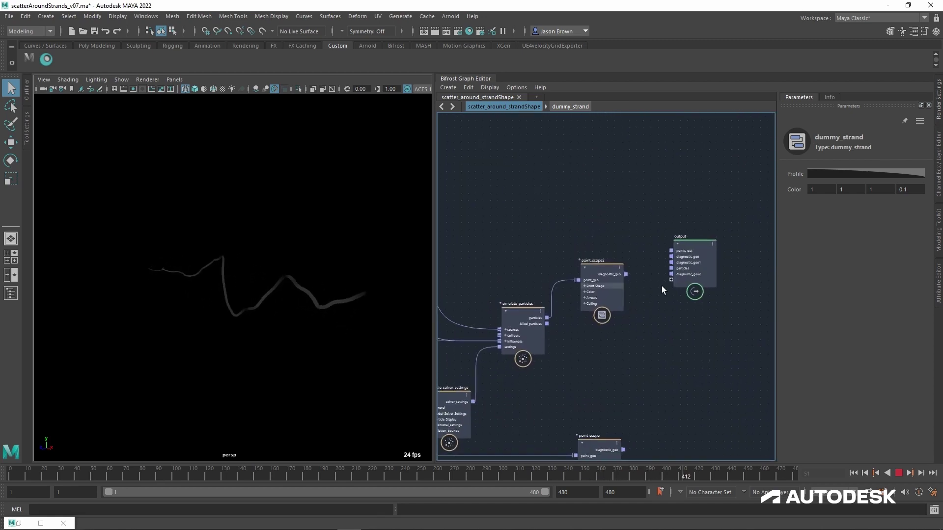
left_click_drag(639, 276, 690, 275)
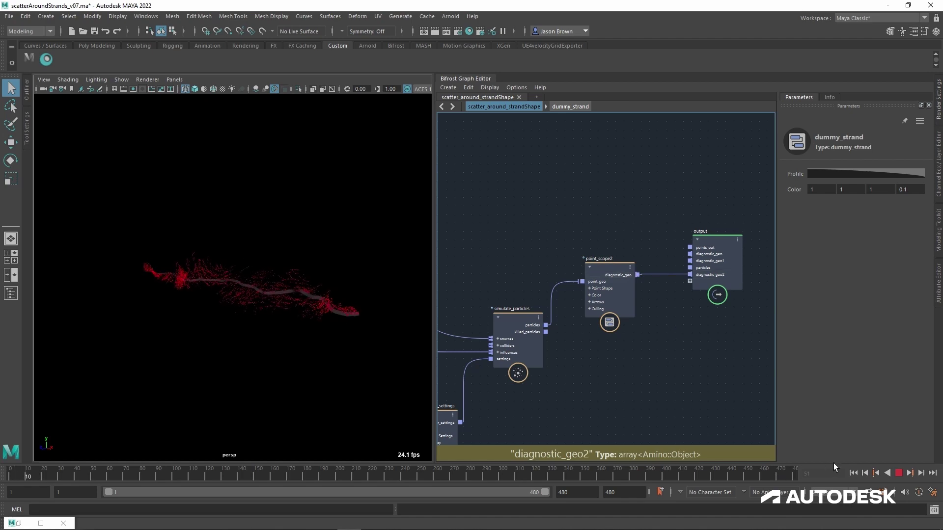
left_click(902, 475)
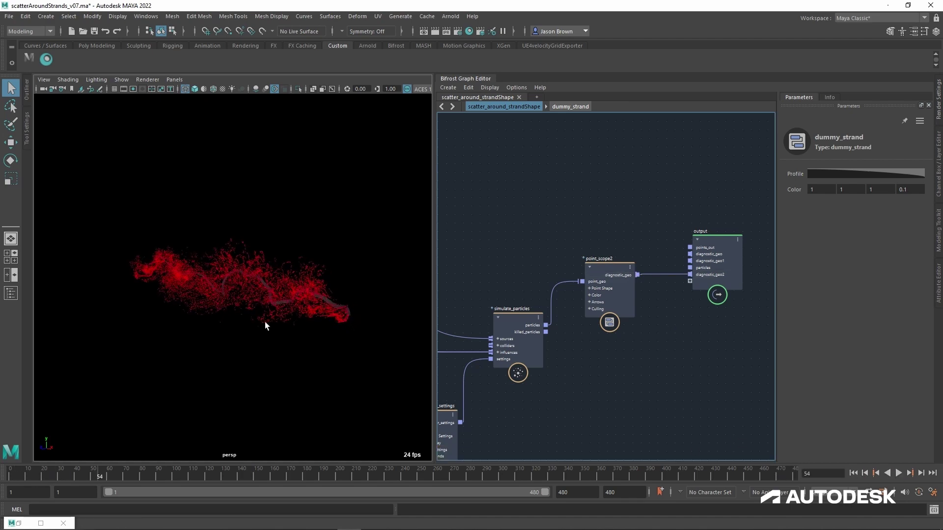
Step: Replay the particle simulation from the first frame to check the trails around the moving strand
left_click_drag(285, 304, 388, 354, "alt")
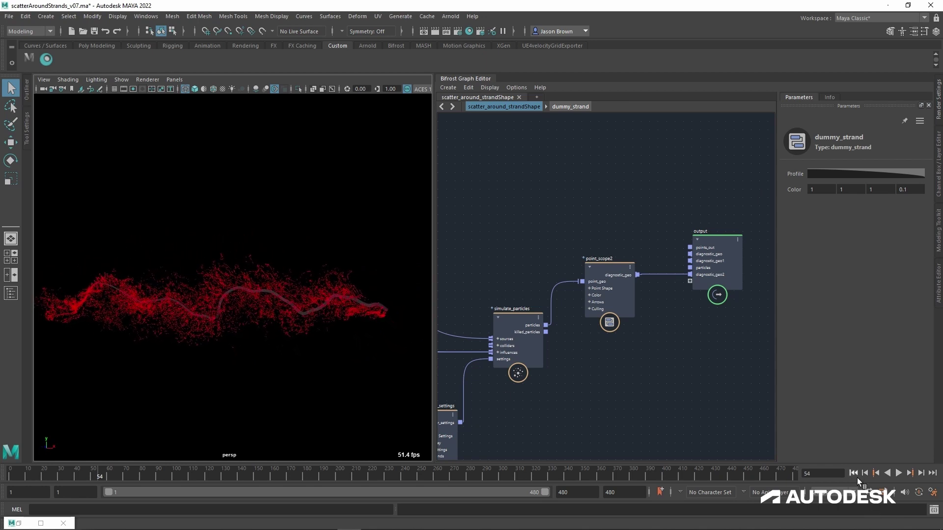
left_click(855, 476)
left_click(901, 476)
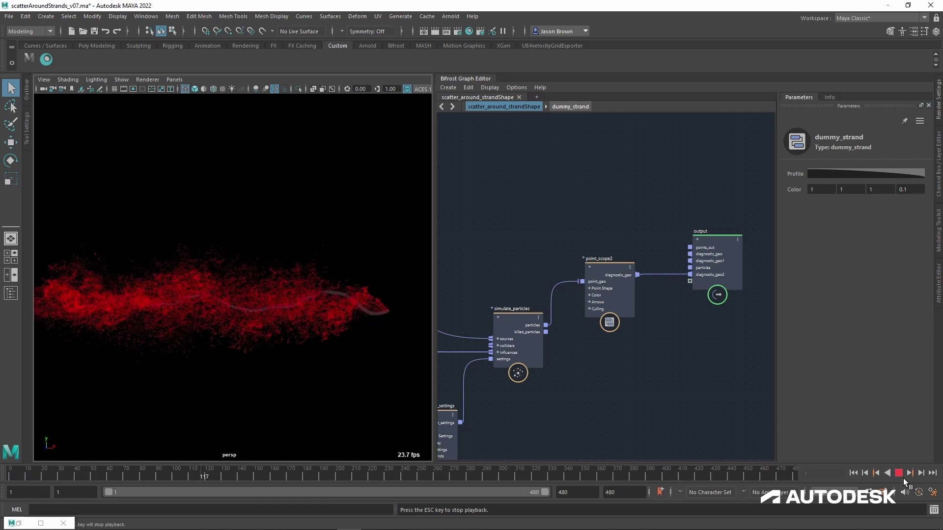
left_click(903, 478)
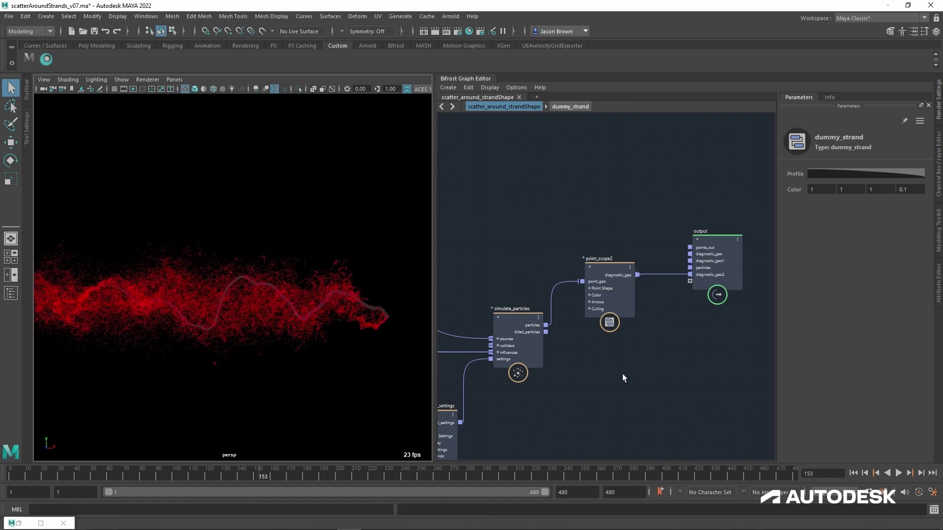
Step: Inside the dummy_strand compound, set the float value feeding multiply to 0.05
key("f")
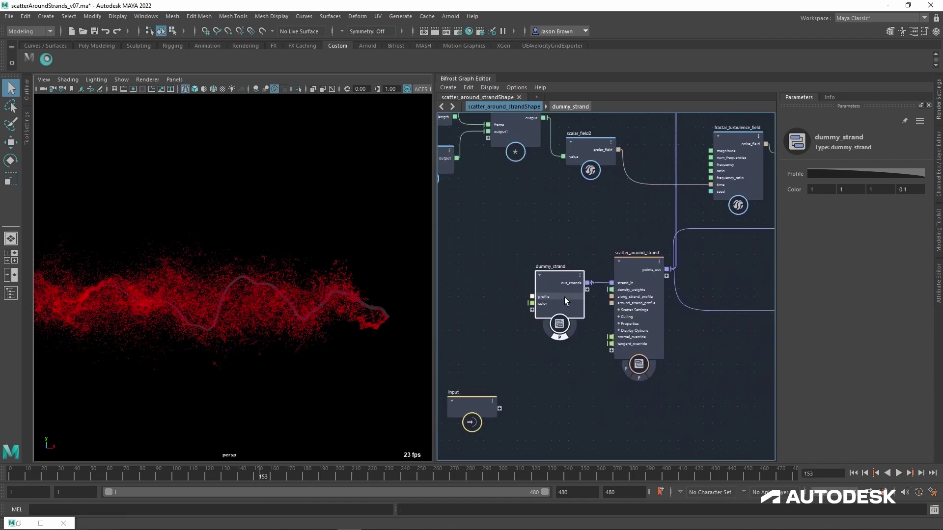
double_click(561, 281)
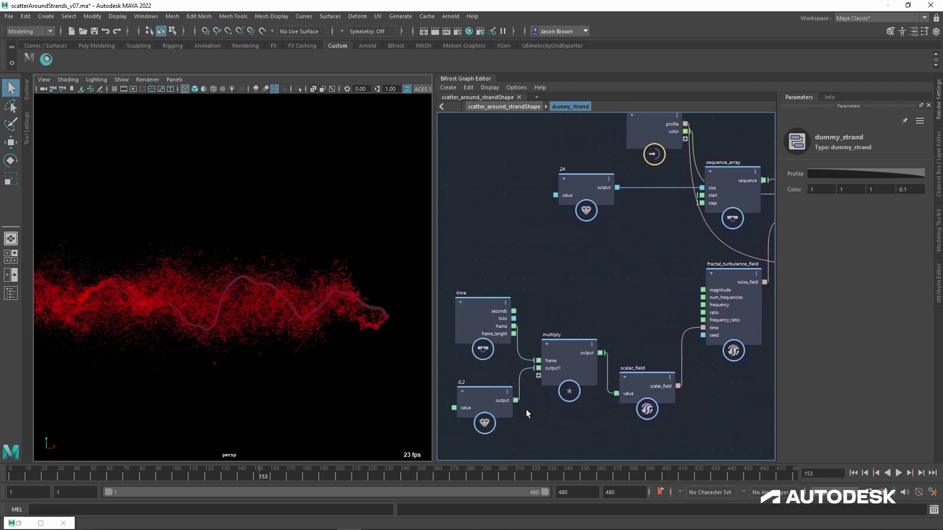
left_click(502, 401)
left_click(844, 201)
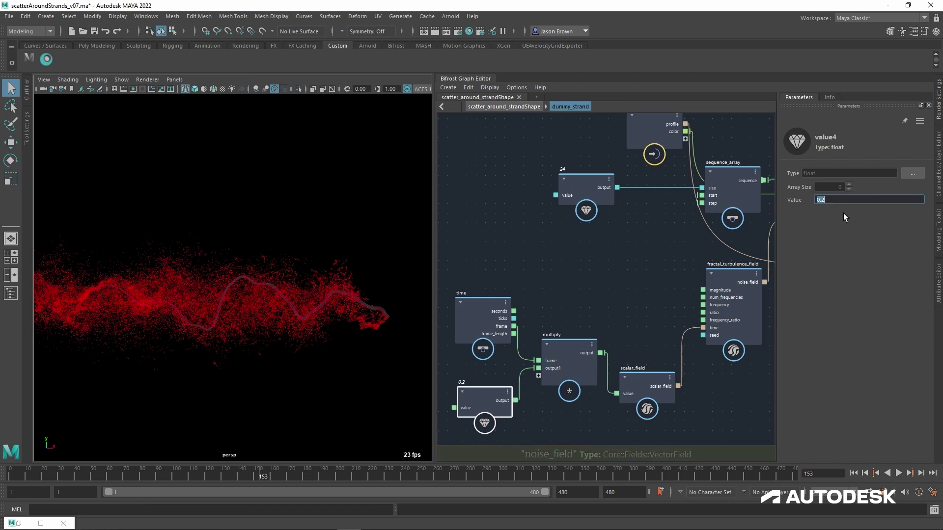
type("05")
key("Return")
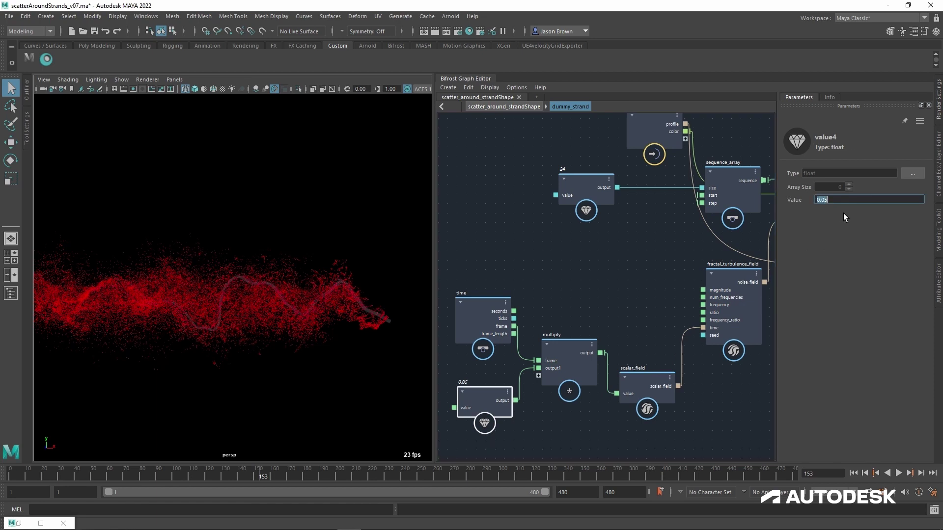
Step: Rerun the simulation from the first frame to examine how the particles follow the slower strand
left_click(857, 474)
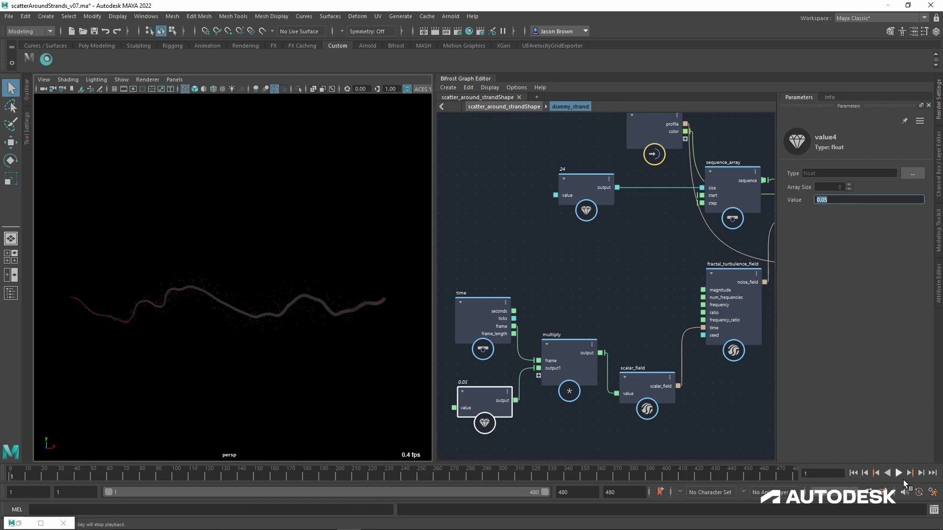
left_click(904, 477)
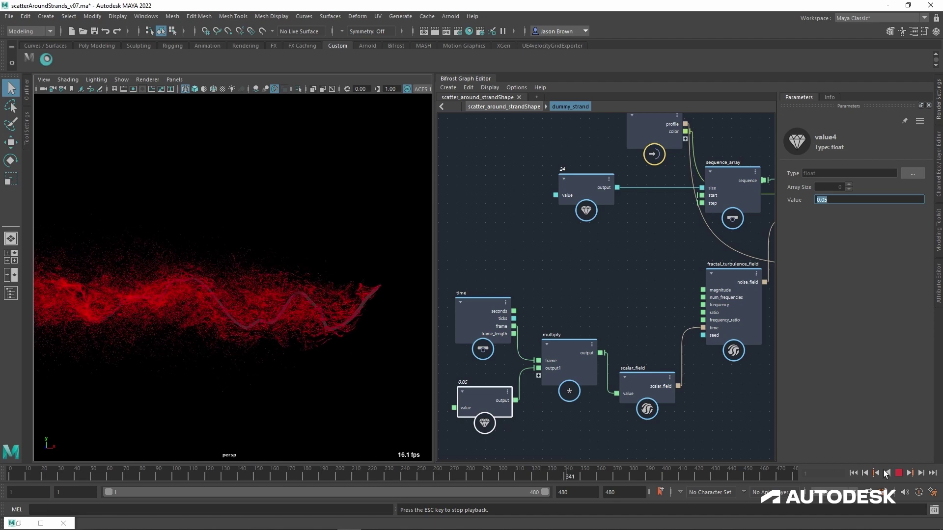
key("Escape")
left_click_drag(327, 348, 432, 349, "alt")
Step: Return to the parent graph and set the Magnitude of the fractal_turbulence_field feeding modifier_influence to 8
middle_click_drag(609, 279, 538, 261, "alt")
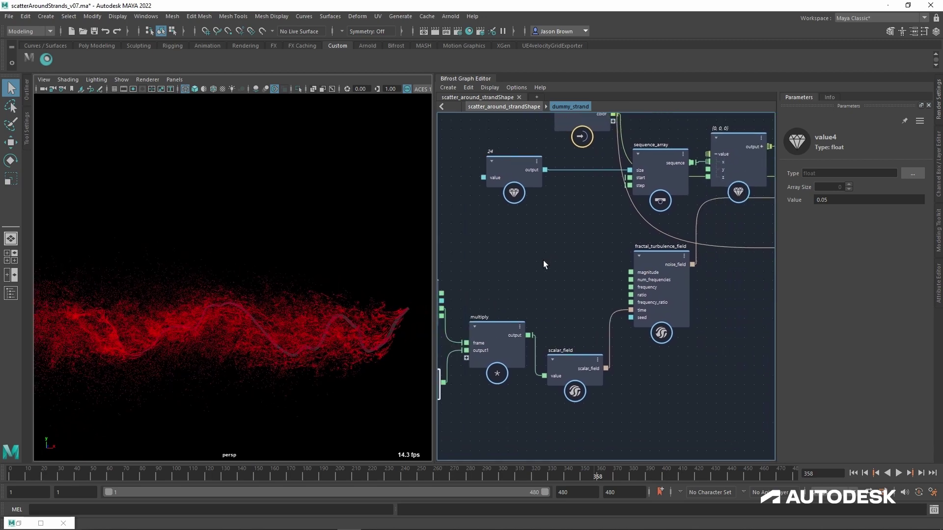
double_click(708, 315)
right_click_drag(708, 314, 662, 316, "alt")
middle_click_drag(661, 316, 484, 415, "alt")
middle_click_drag(606, 273, 600, 345, "alt")
right_click_drag(599, 345, 694, 284, "alt")
middle_click_drag(695, 284, 737, 362, "alt")
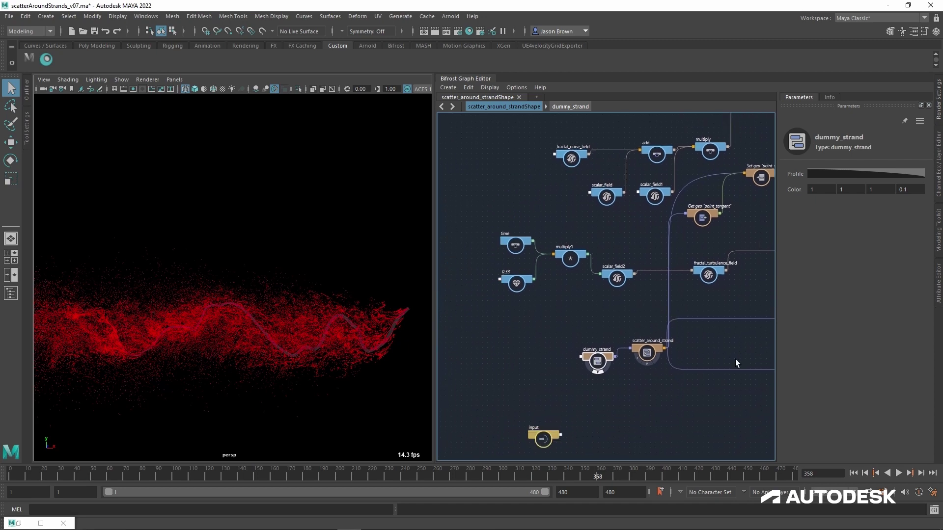
right_click_drag(736, 362, 604, 301, "alt")
middle_click_drag(604, 301, 447, 368, "alt")
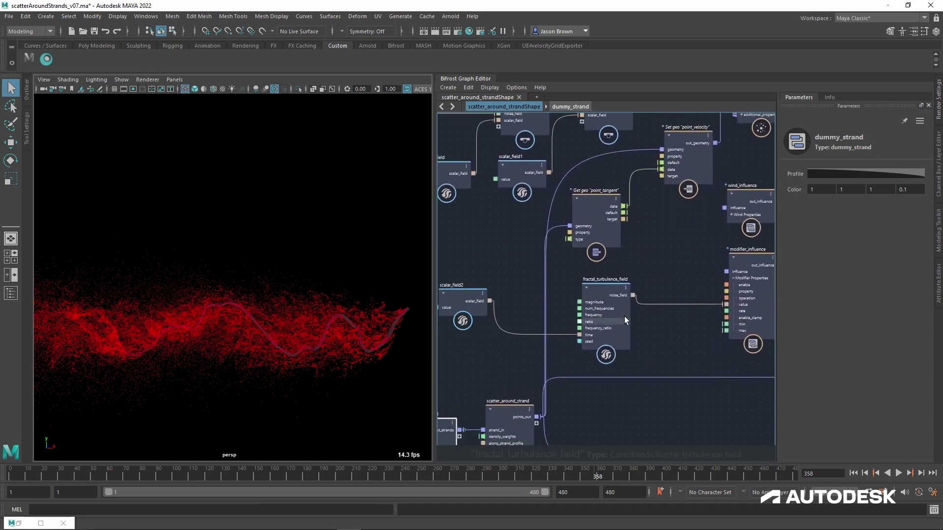
left_click(609, 290)
double_click(874, 175)
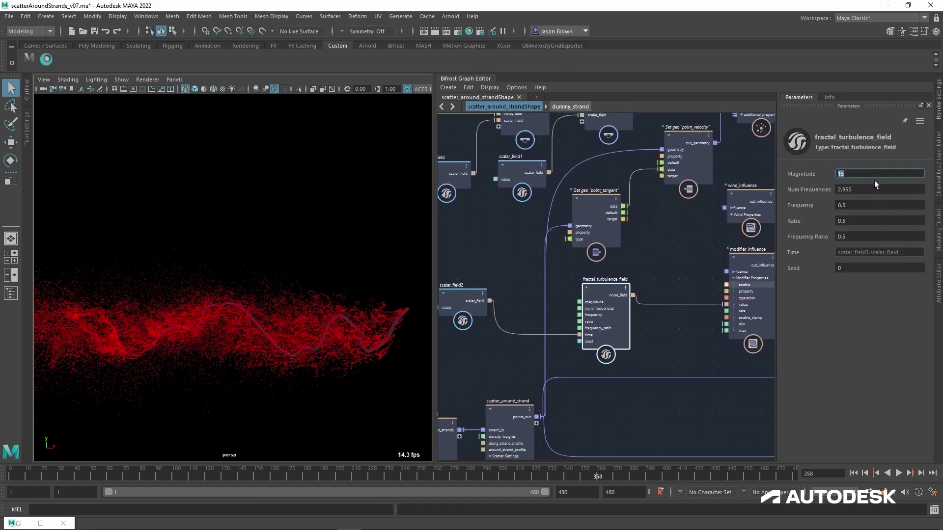
type("8")
Step: Replay the simulation from the start and examine the particle trails from different angles with the reduced turbulence magnitude
left_click(855, 474)
left_click(898, 475)
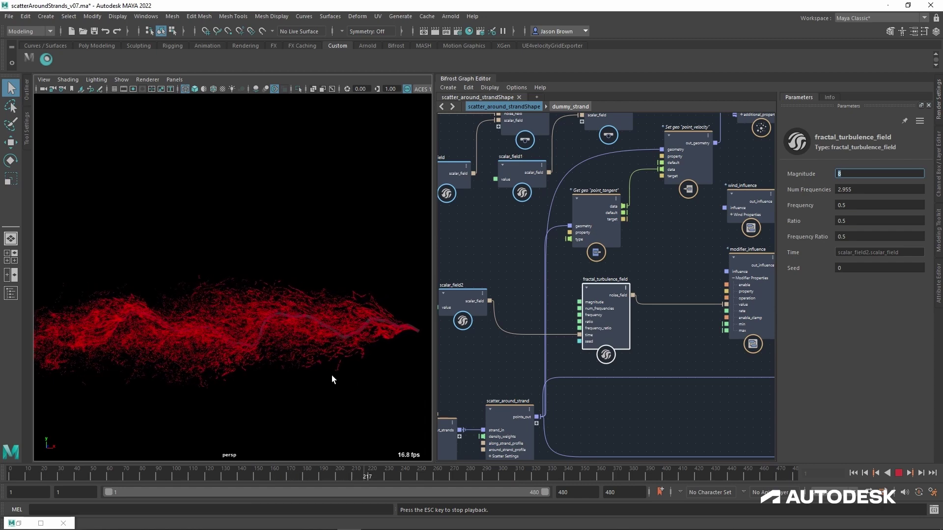
right_click_drag(361, 342, 316, 332, "alt")
middle_click_drag(318, 340, 327, 337, "alt")
mouse_move(327, 337)
left_mouse_down("alt")
mouse_move(317, 339)
mouse_move(337, 340)
left_mouse_up("alt")
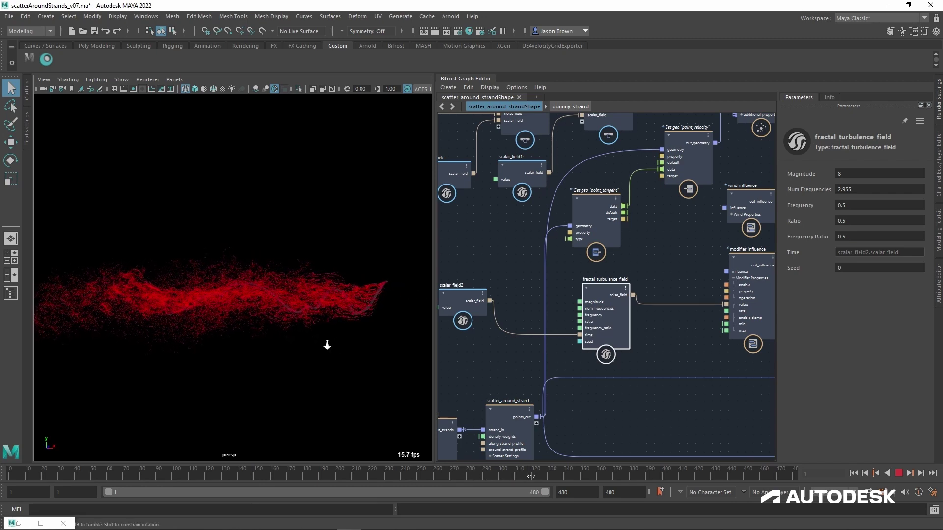
Step: Try to delete the end point of the Along Strand Profile on scatter_around_strand
mouse_move(327, 344)
middle_mouse_down("alt")
mouse_move(303, 343)
mouse_move(315, 346)
middle_mouse_up("alt")
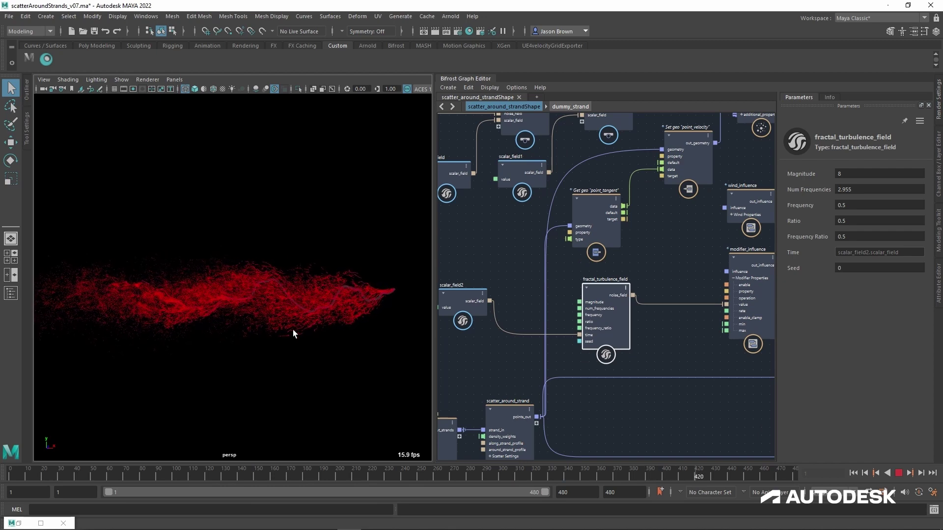
mouse_move(259, 337)
left_mouse_down("alt")
mouse_move(269, 358)
mouse_move(265, 332)
left_mouse_up("alt")
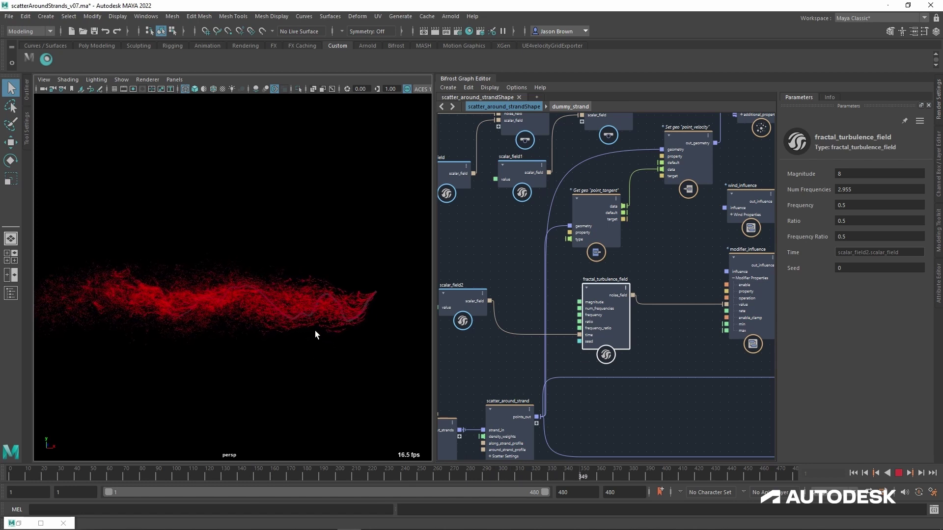
middle_click_drag(521, 373, 559, 280)
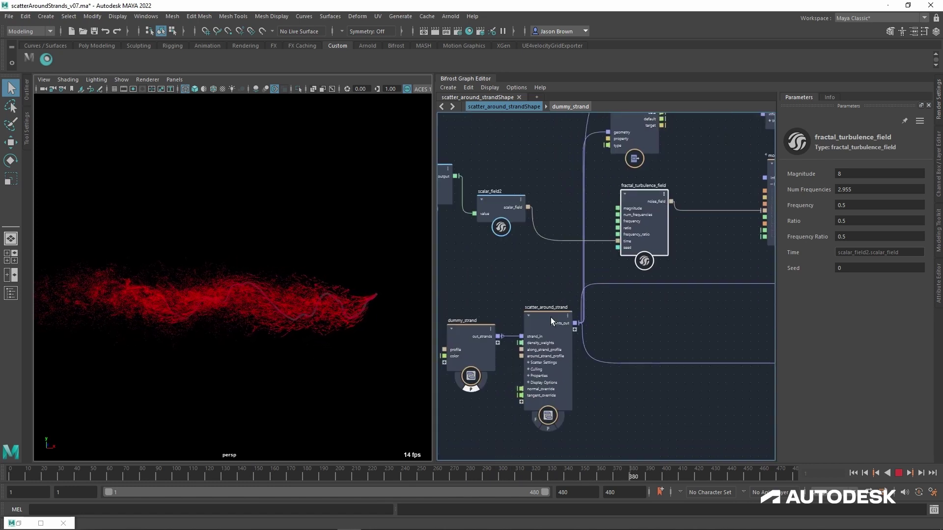
left_click(552, 317)
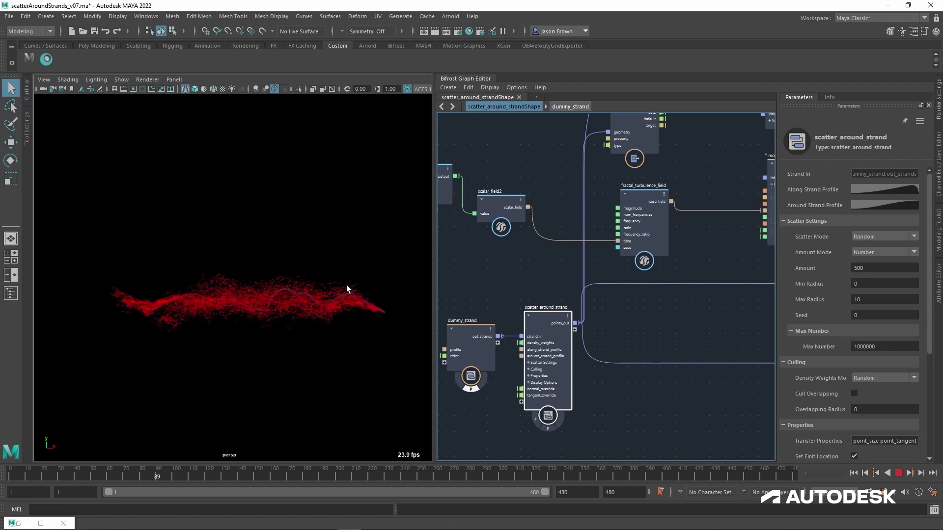
left_click(898, 192)
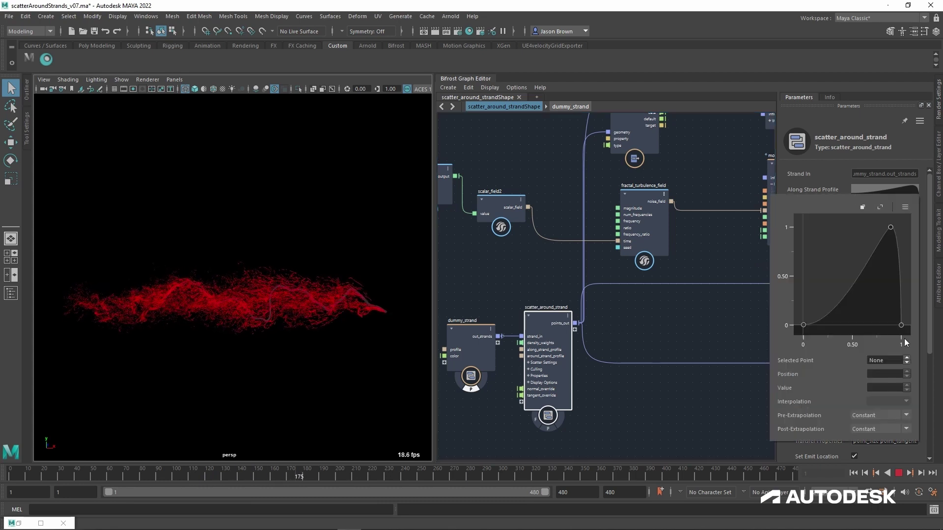
key("Delete")
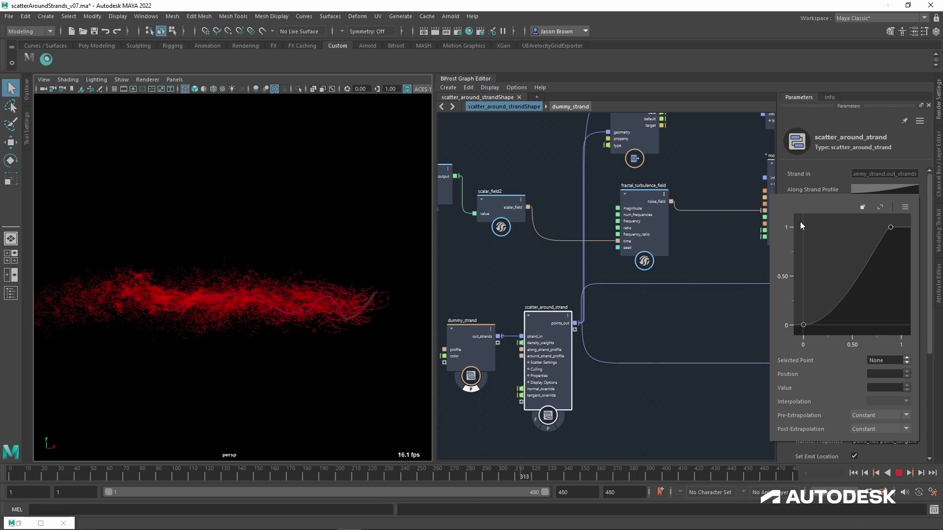
right_click(658, 318)
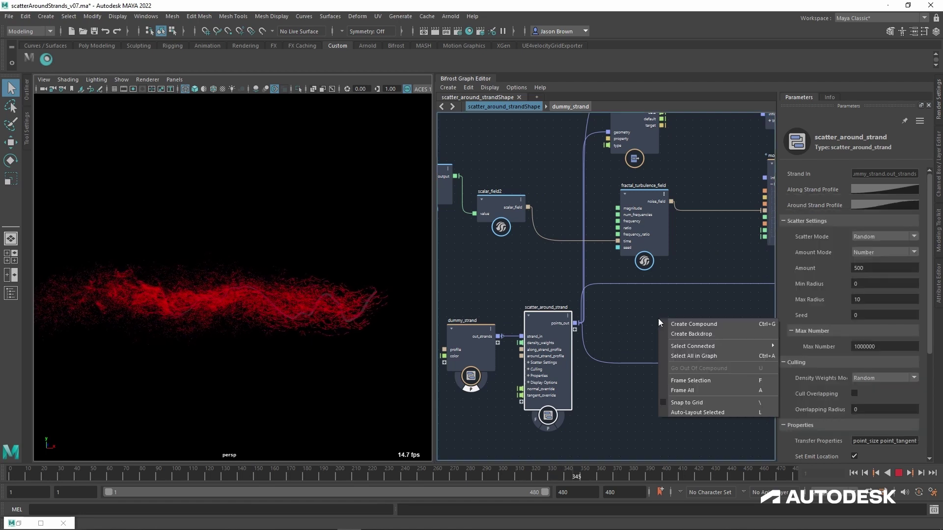
left_click(653, 323)
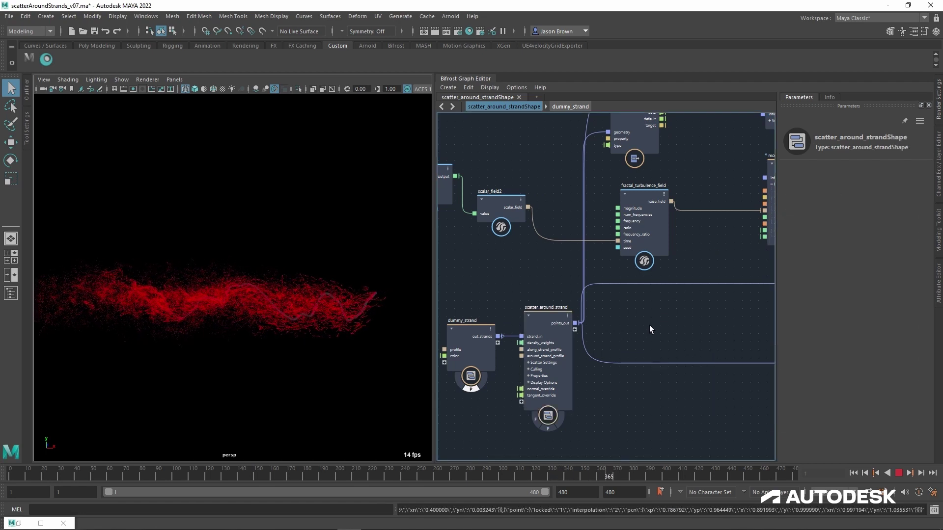
Step: Reshape scatter_around_strand's Along Strand Profile, placing the peak at about position 0.81, value 0.98, and the end point at about position 1.01, value 0.10
left_click(557, 326)
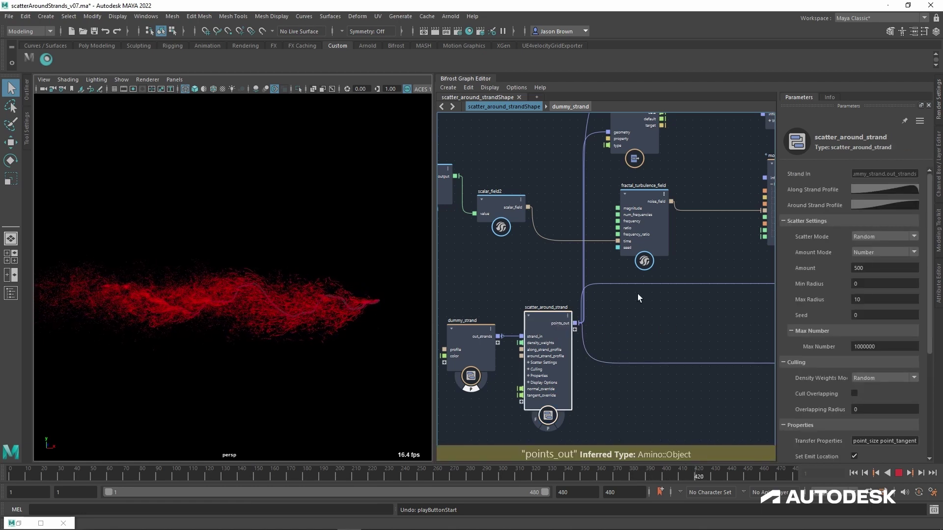
left_click(904, 190)
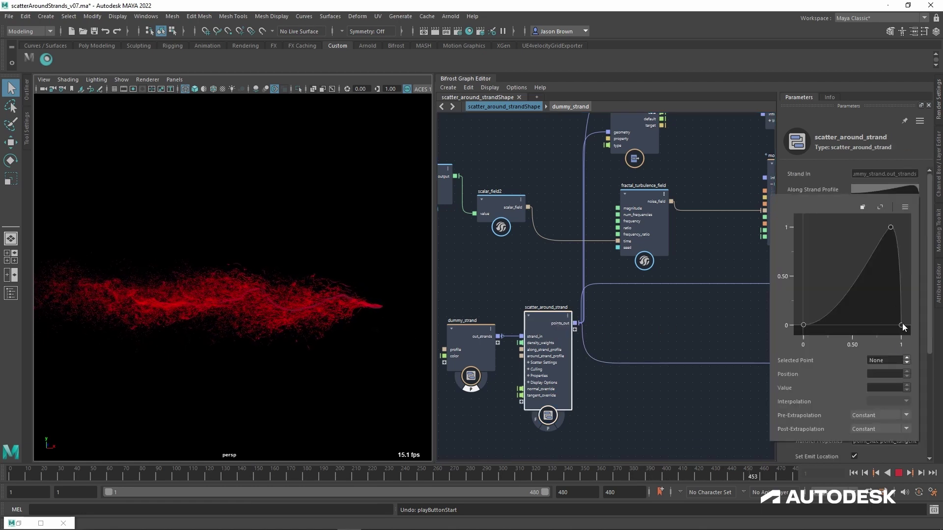
left_click_drag(902, 325, 904, 312)
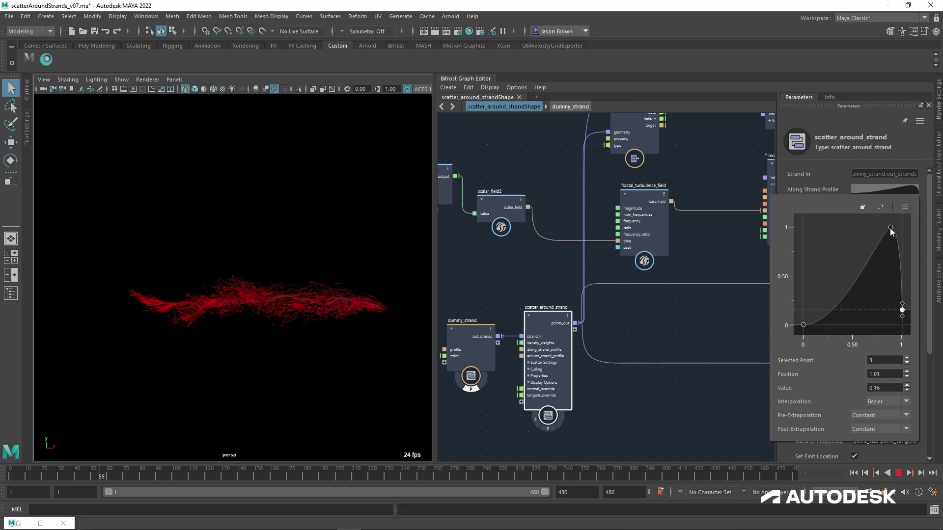
left_click_drag(891, 229, 867, 229)
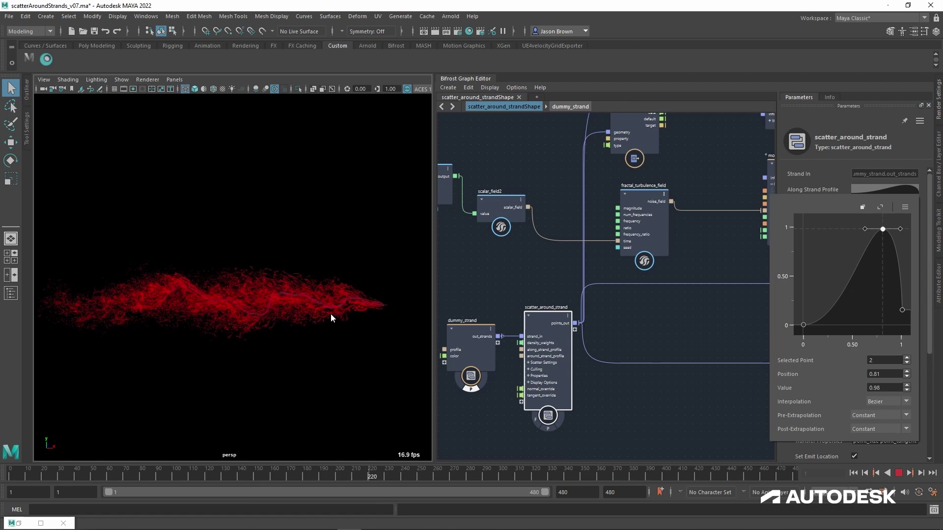
left_click_drag(315, 343, 263, 345, "alt")
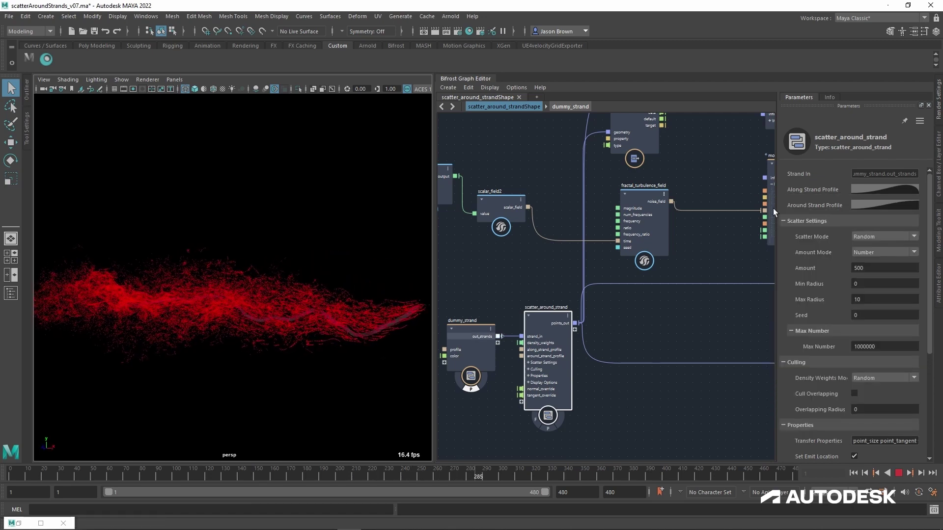
left_click(904, 193)
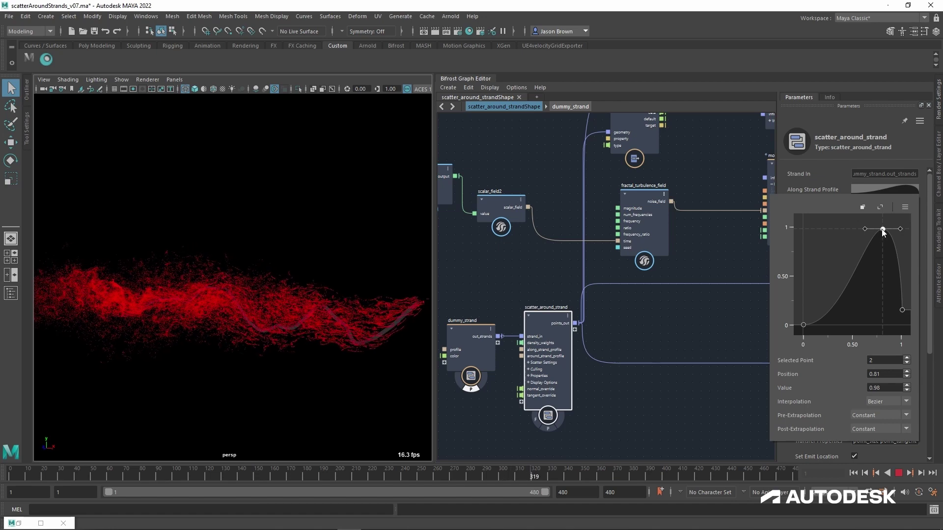
left_click_drag(901, 312, 901, 317)
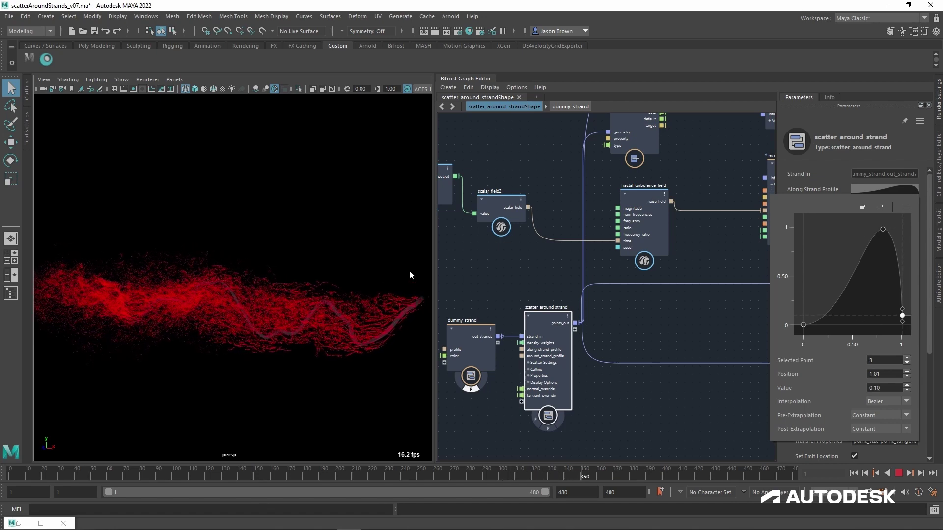
mouse_move(341, 280)
left_mouse_down("alt")
mouse_move(316, 265)
mouse_move(333, 261)
mouse_move(352, 274)
left_mouse_up("alt")
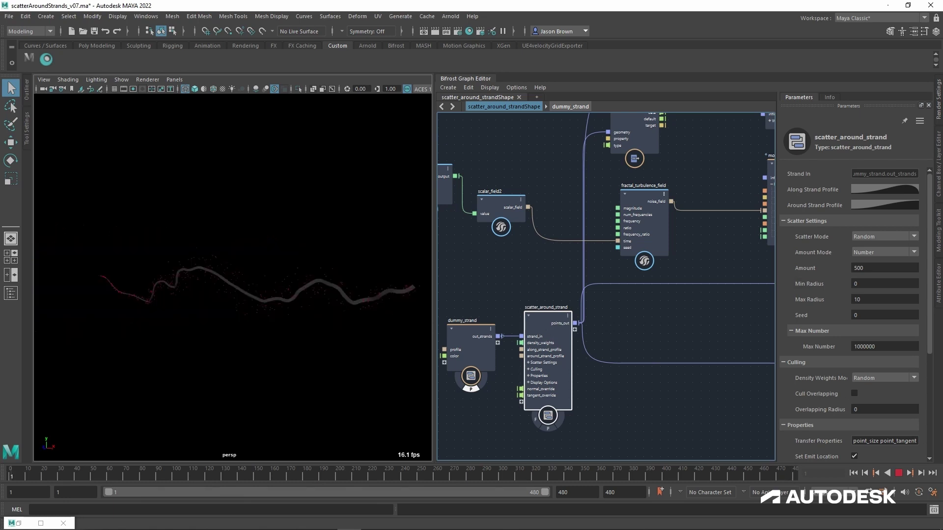
Step: Set the Min Radius of scatter_around_strand to 2 and replay the simulation from the first frame
left_click_drag(878, 284, 884, 291)
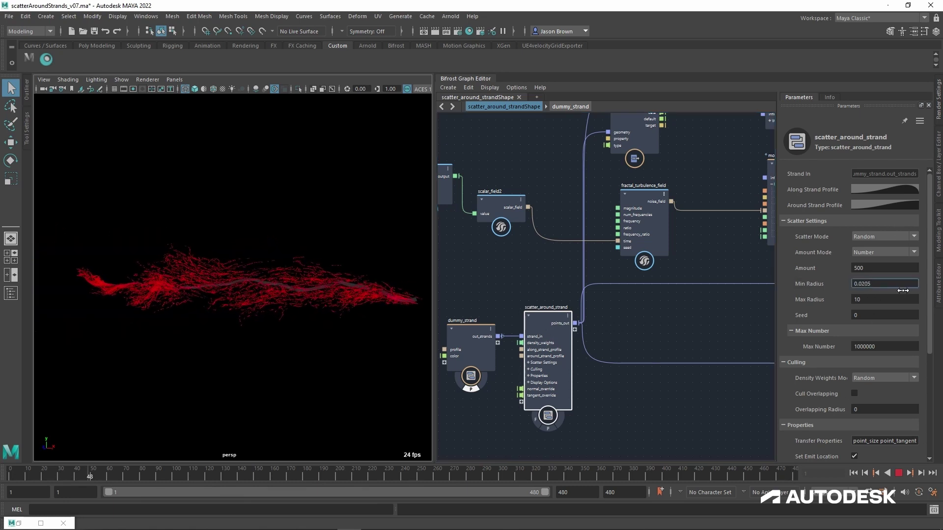
type("2")
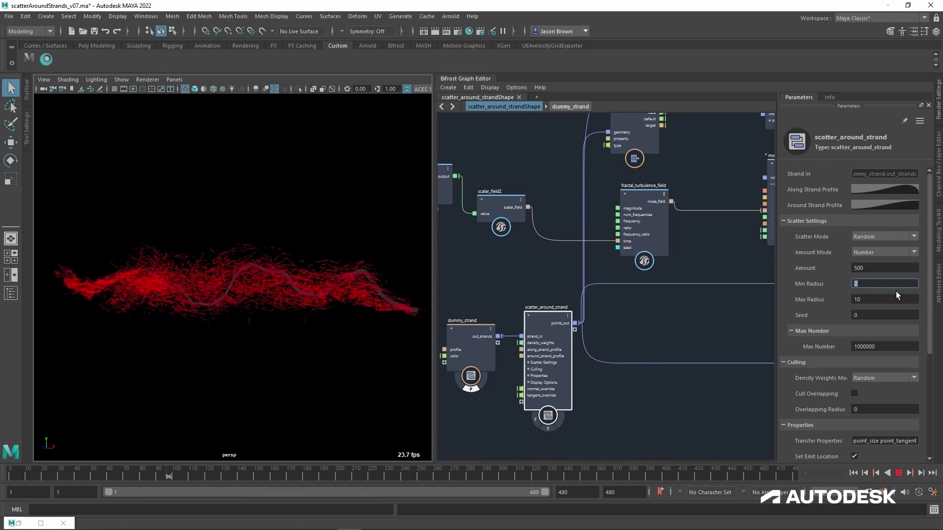
left_click(854, 473)
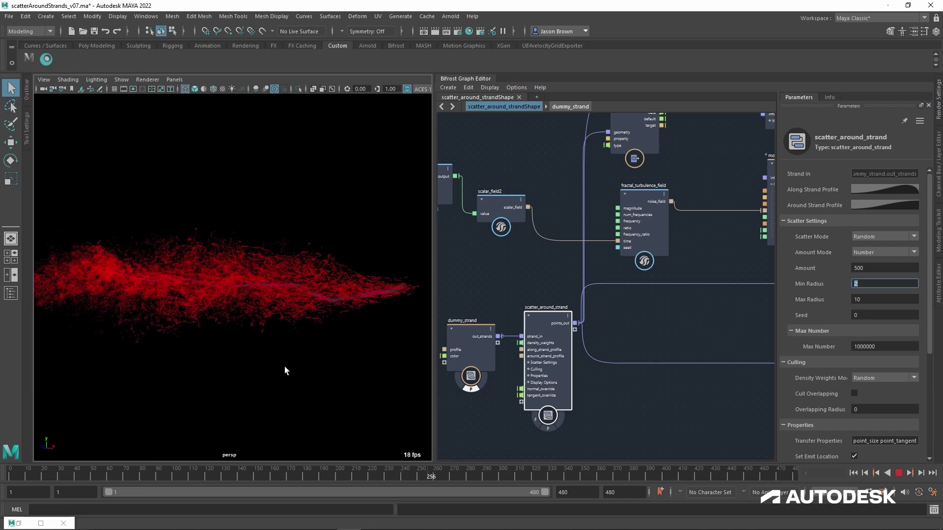
Step: Set the value of the end point in scatter_around_strand's Along Strand Profile to 0.05
left_click(900, 192)
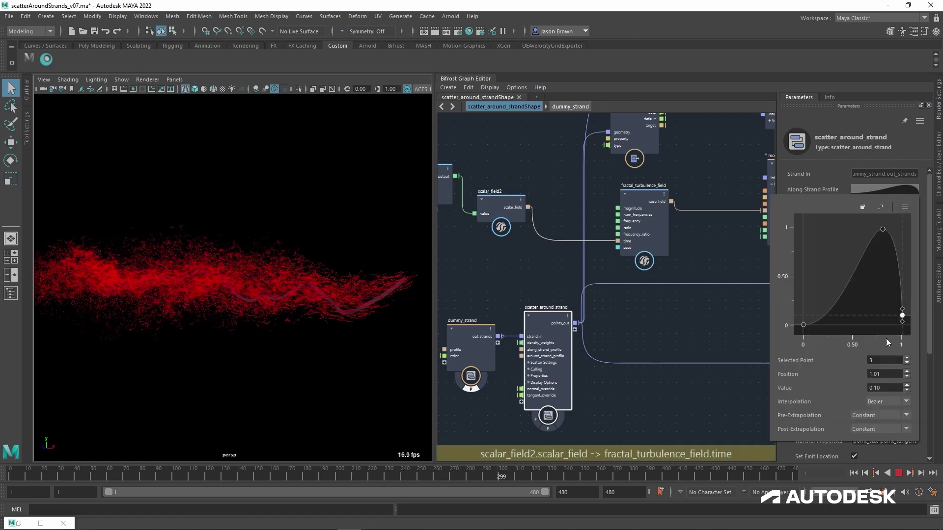
double_click(896, 388)
type("05")
key("Return")
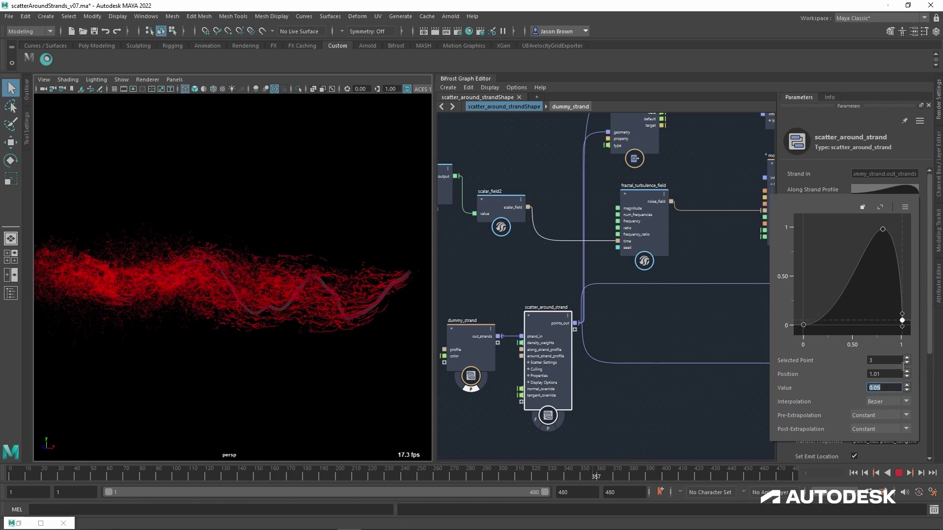